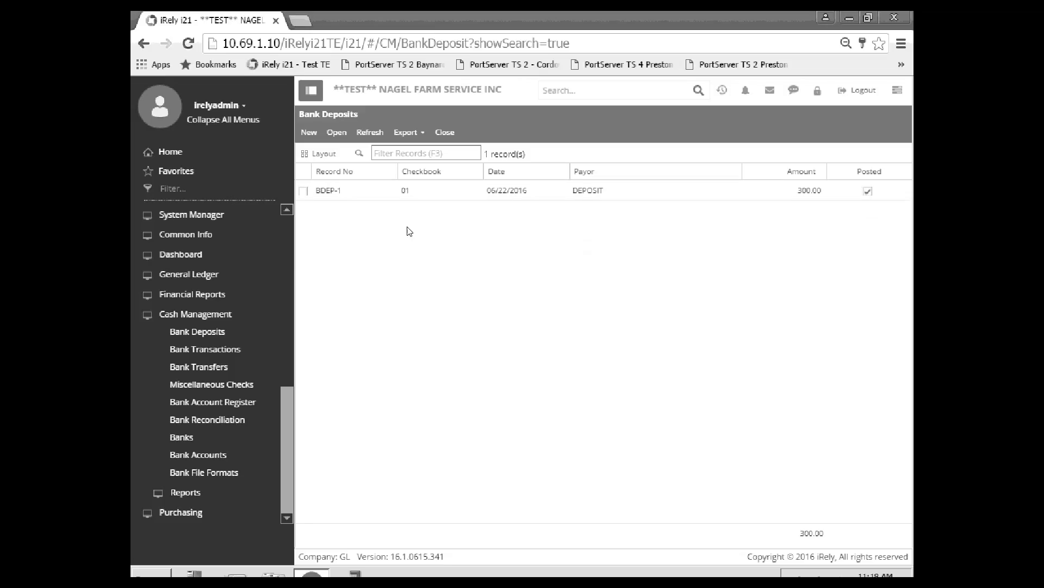
# - Start a new bank deposit for bank account 01 and set the payor to DEPOSIT
pyautogui.click(313, 136)
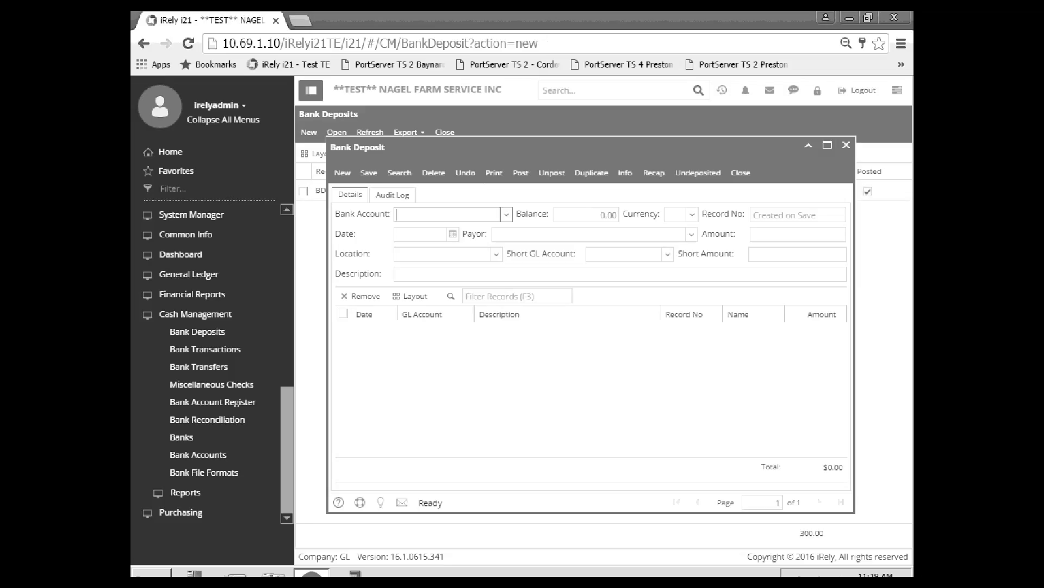
pyautogui.click(506, 220)
pyautogui.click(595, 227)
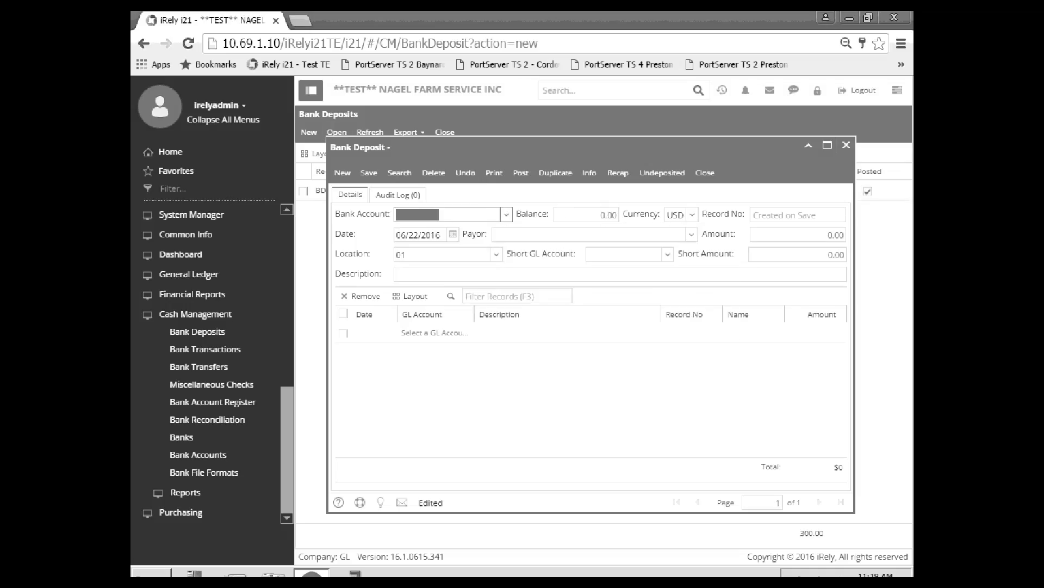
pyautogui.click(634, 238)
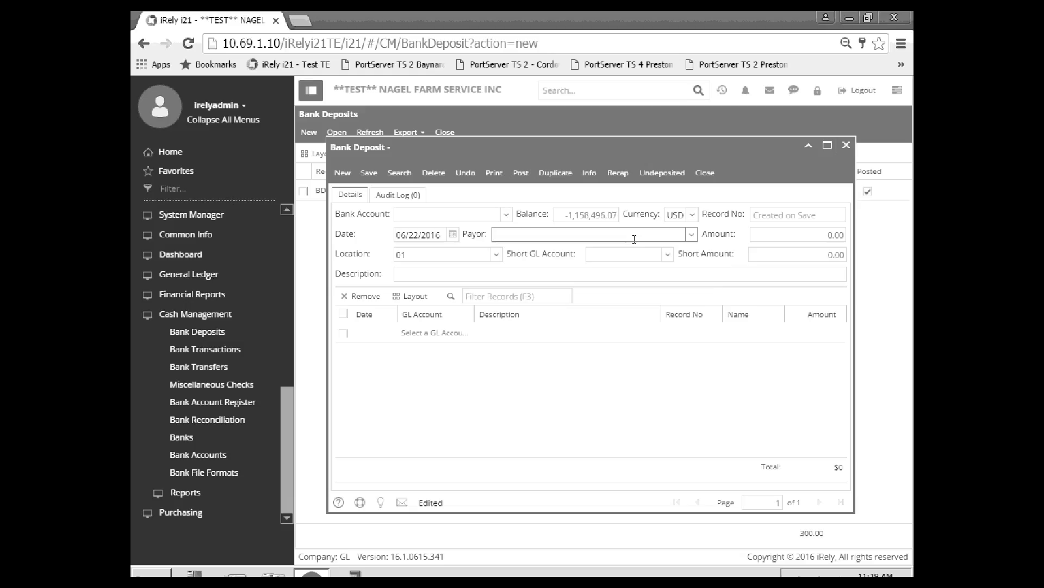
pyautogui.write('dep')
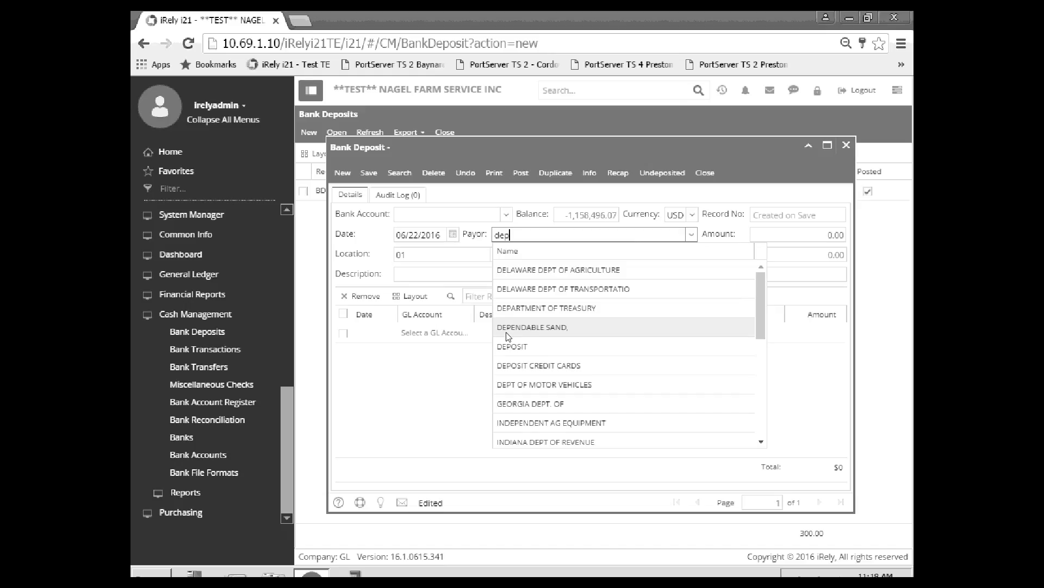
pyautogui.click(513, 347)
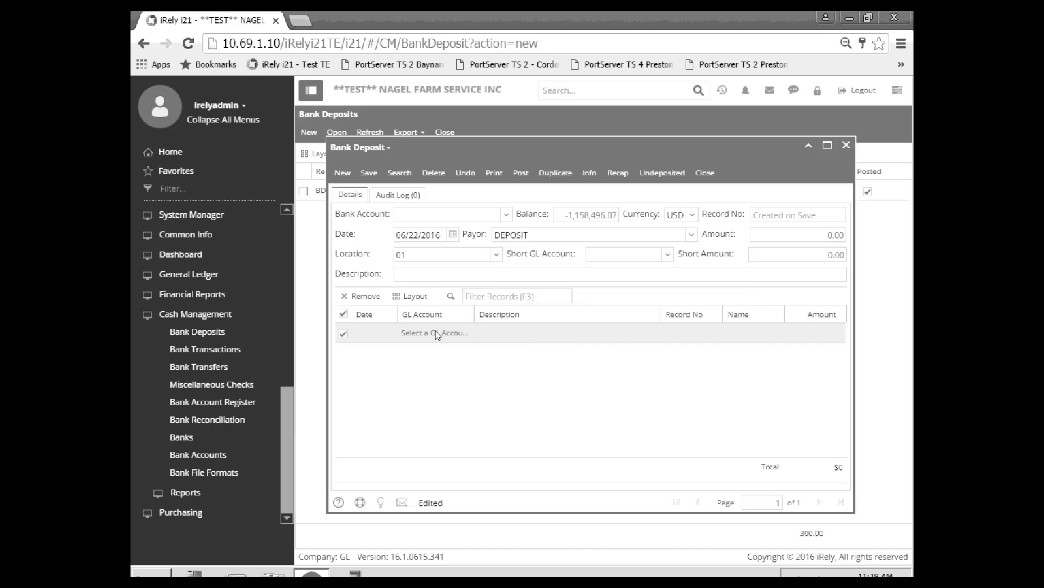
# - Add a deposit line for GL account 10025-00 (CASH ON HAND) with an amount of 500, and post the deposit
pyautogui.click(416, 273)
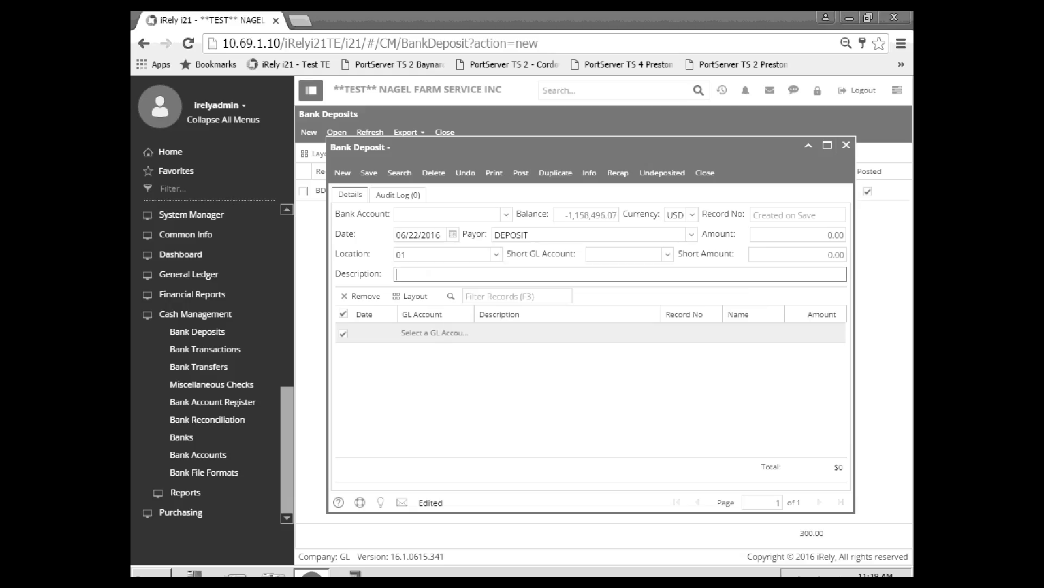
pyautogui.click(421, 333)
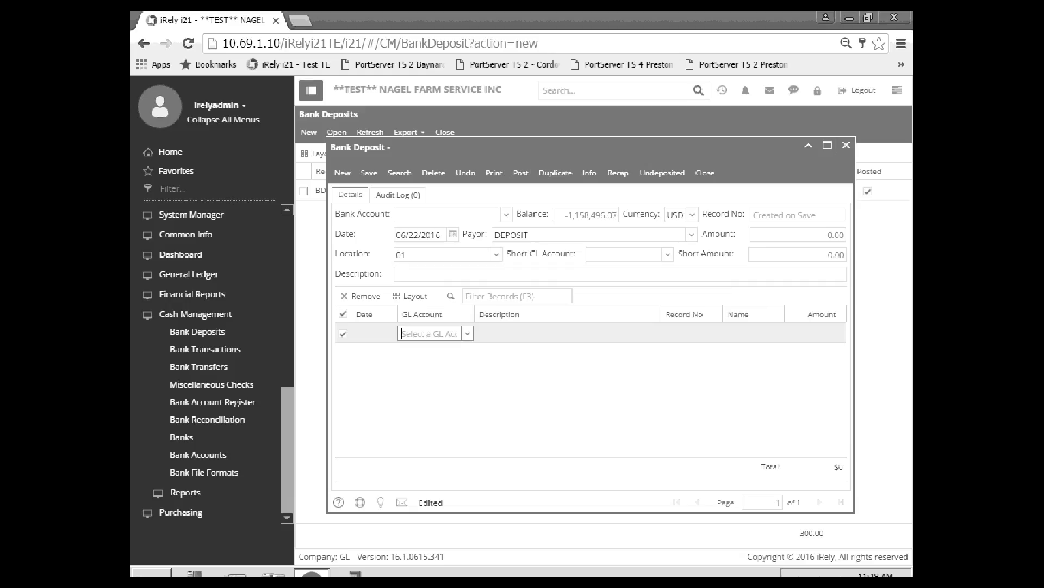
pyautogui.click(469, 334)
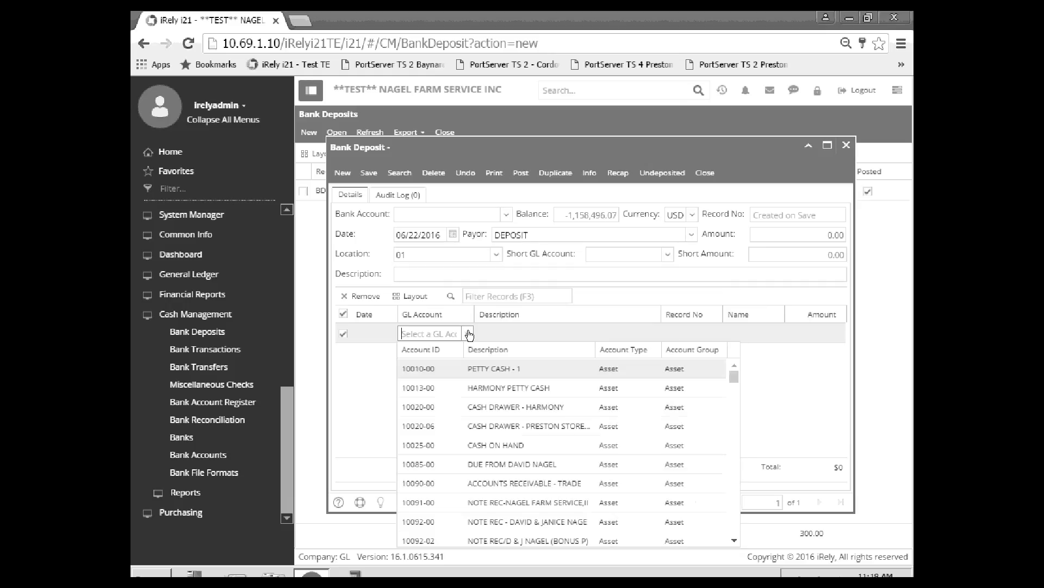
pyautogui.click(495, 444)
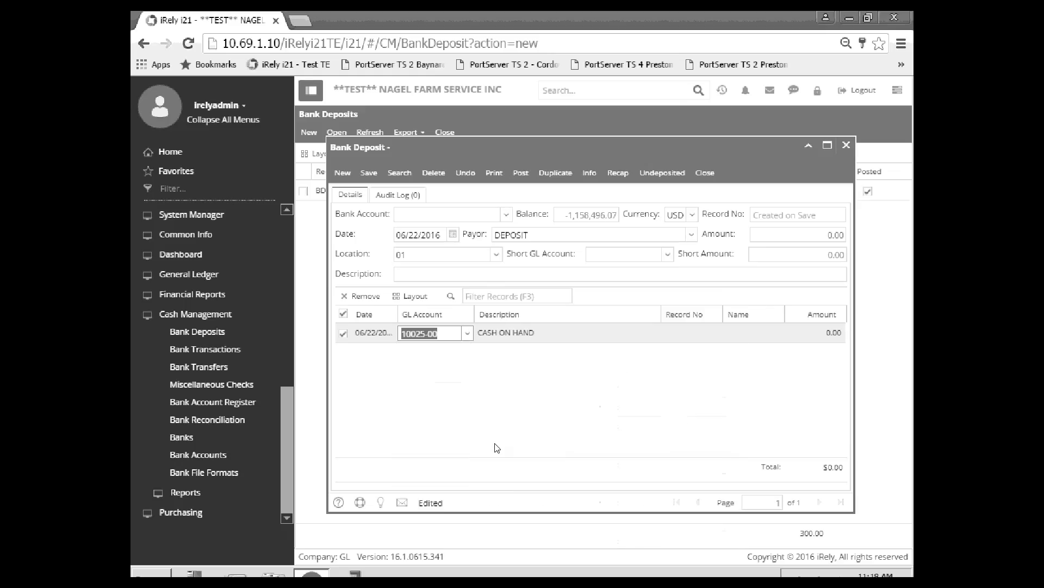
pyautogui.click(826, 336)
pyautogui.write('500')
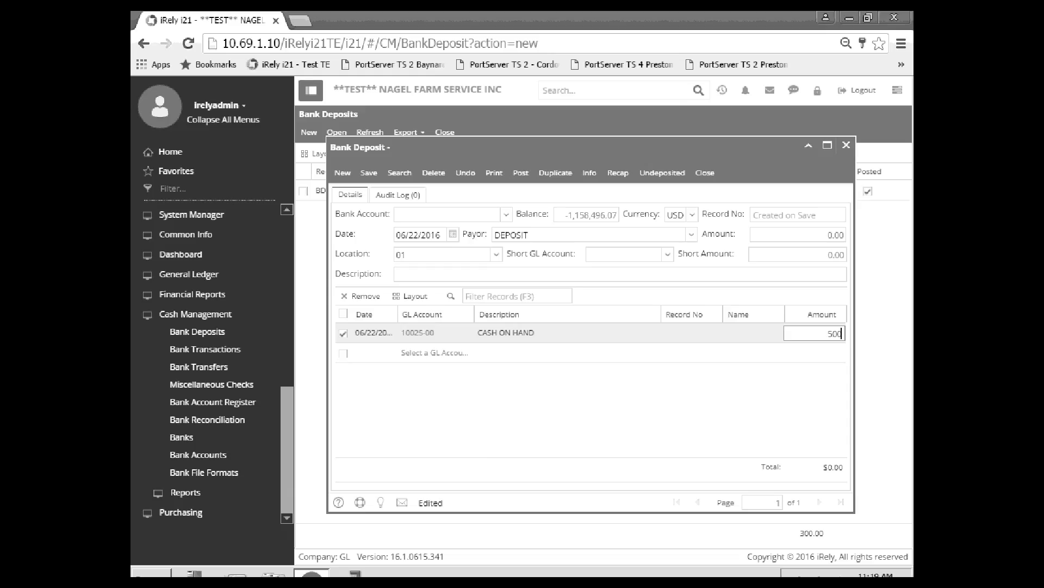
pyautogui.press('Return')
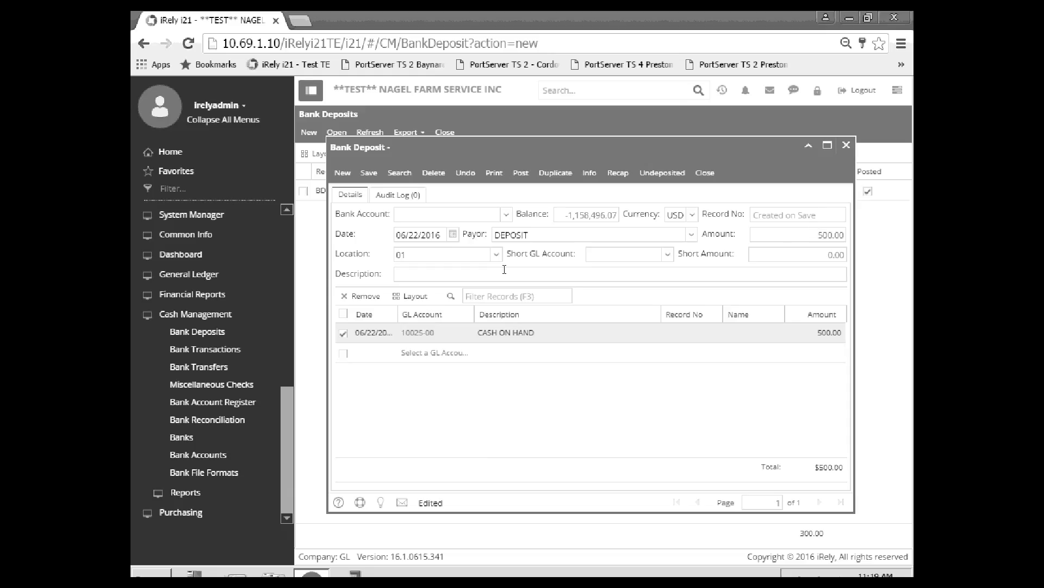
pyautogui.click(520, 173)
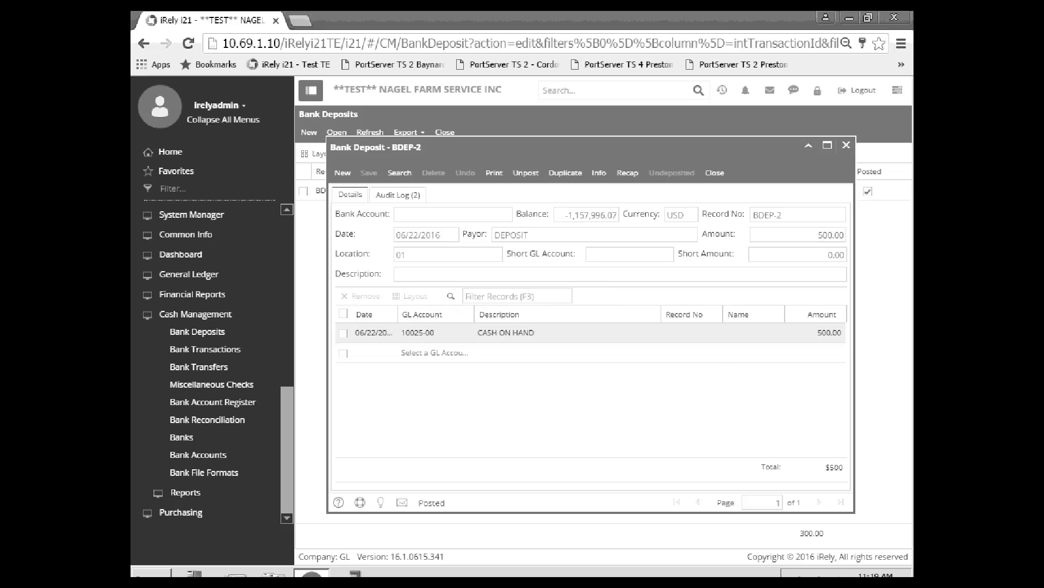
# - Unpost the deposit to correct its CASH ON HAND line amount to 457.59, and post it again
pyautogui.click(526, 173)
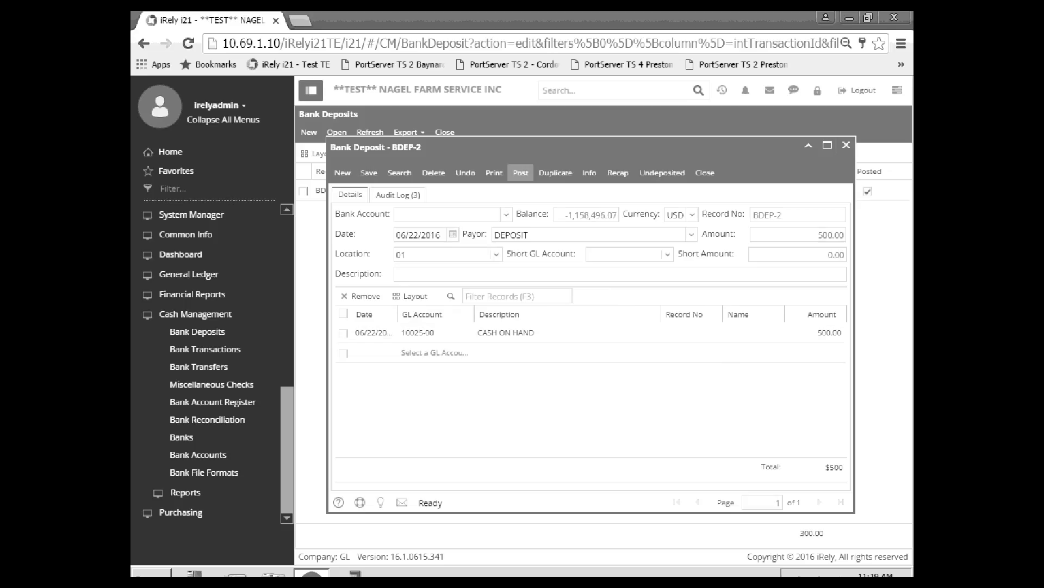
pyautogui.click(826, 333)
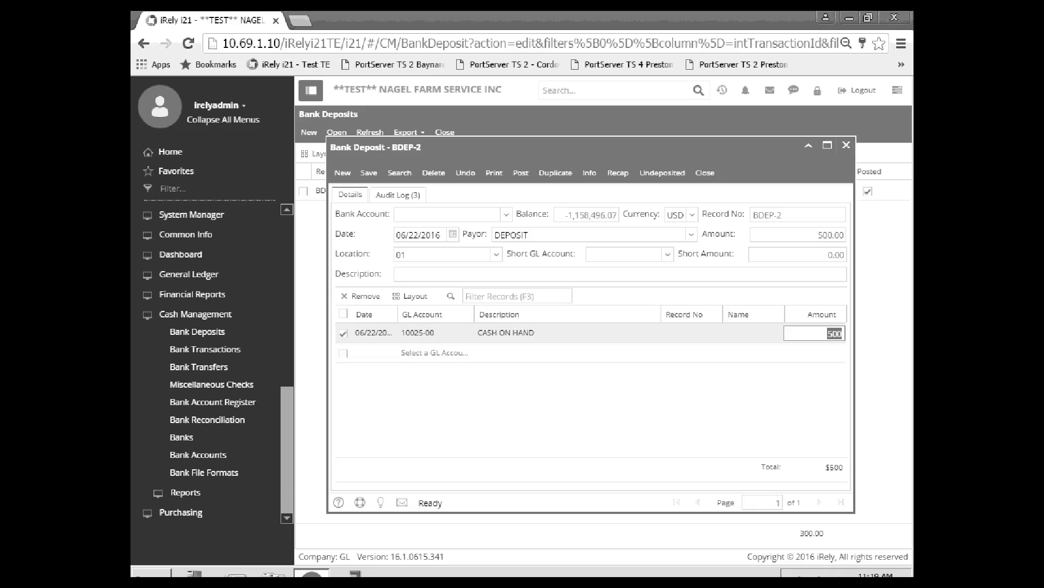
pyautogui.write('457.59')
pyautogui.press('Return')
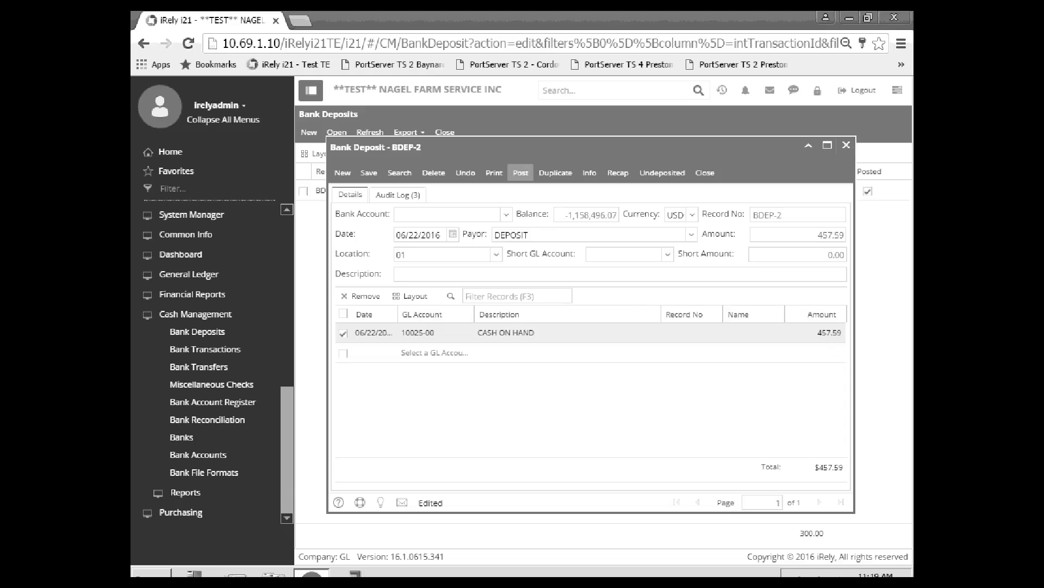
pyautogui.click(521, 173)
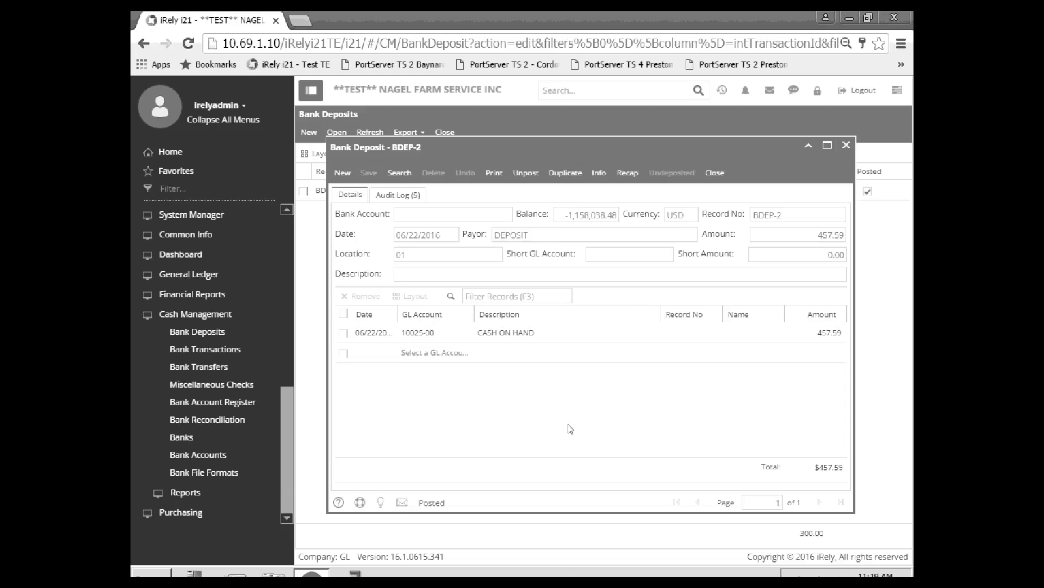
# - Review the recap of the deposit's ledger entries and close the deposit
pyautogui.click(634, 179)
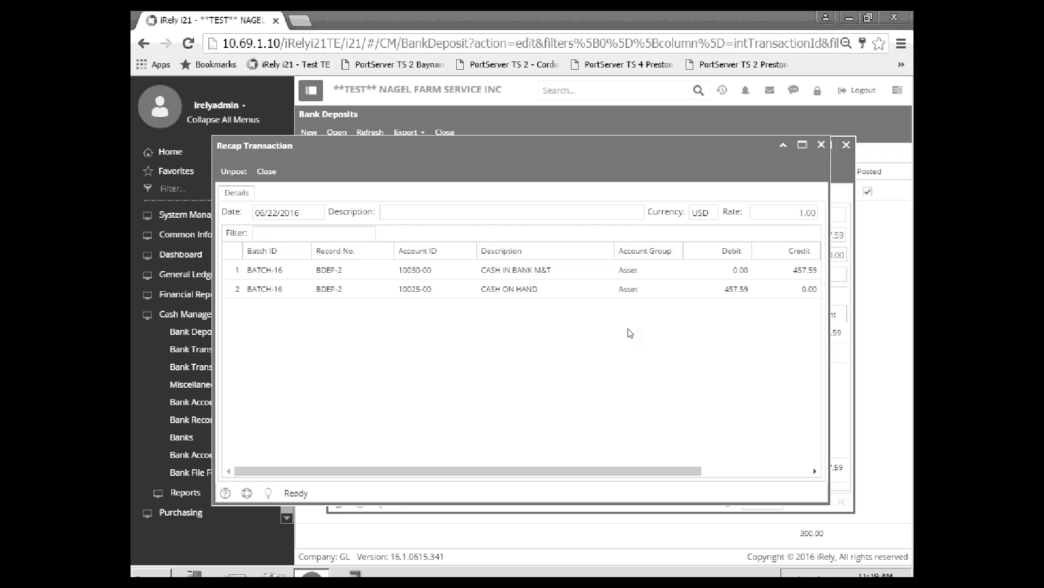
pyautogui.click(820, 146)
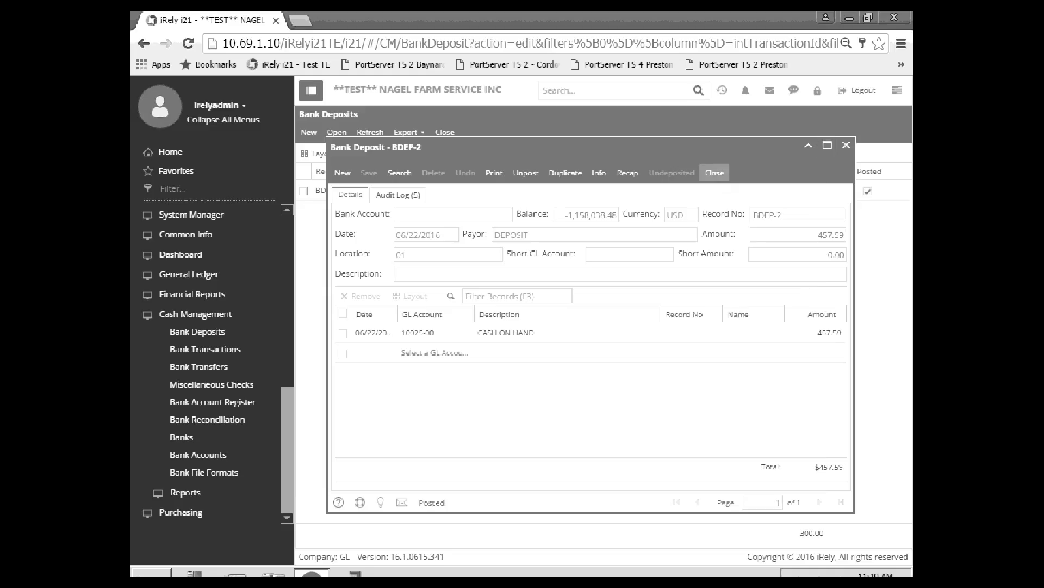
pyautogui.click(714, 172)
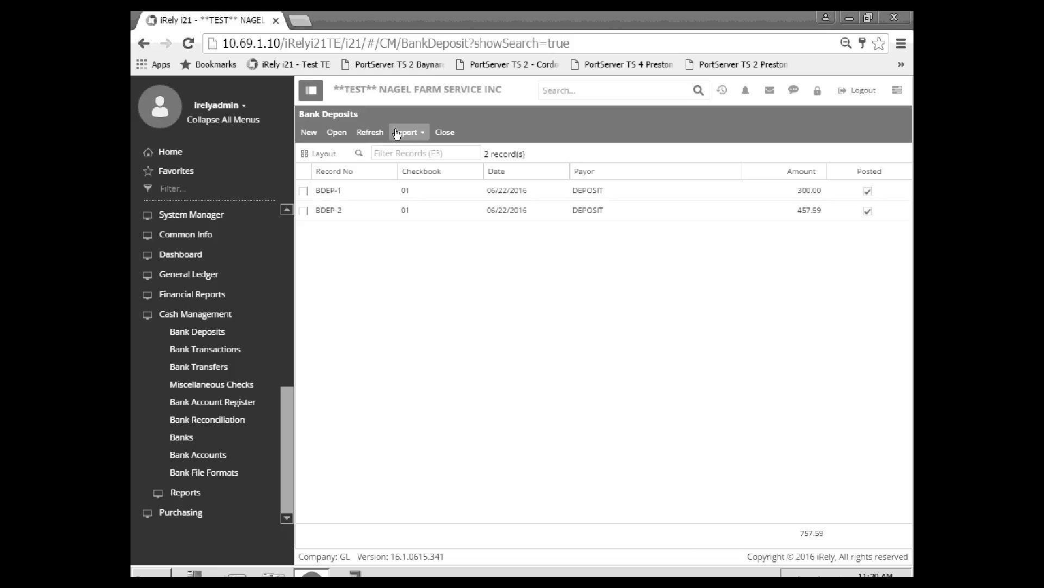
# - View the details of deposit BDEP-1, close it, and look at the export formats offered for the deposits list
pyautogui.click(303, 210)
pyautogui.click(304, 198)
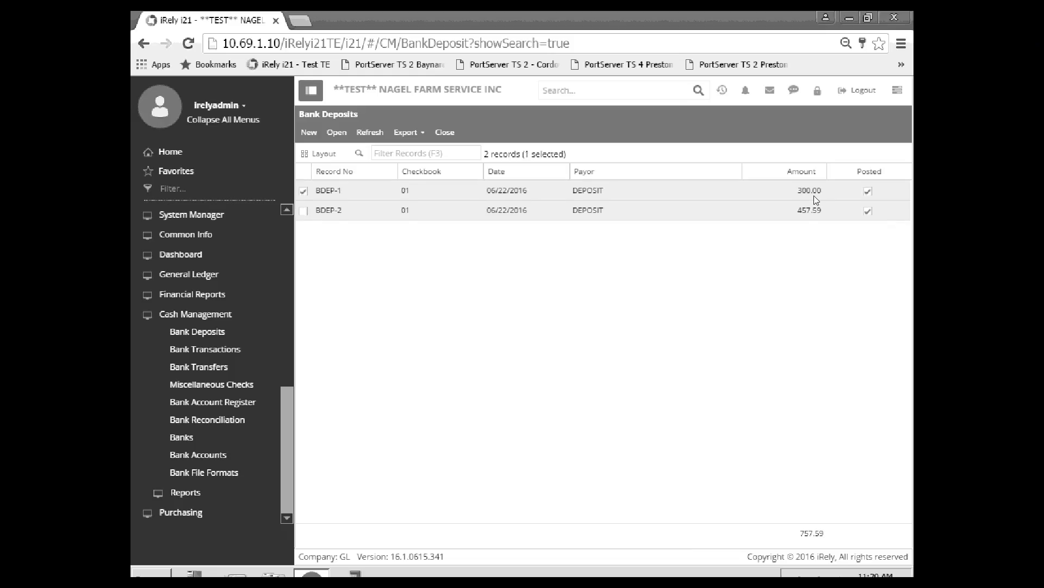
pyautogui.click(337, 133)
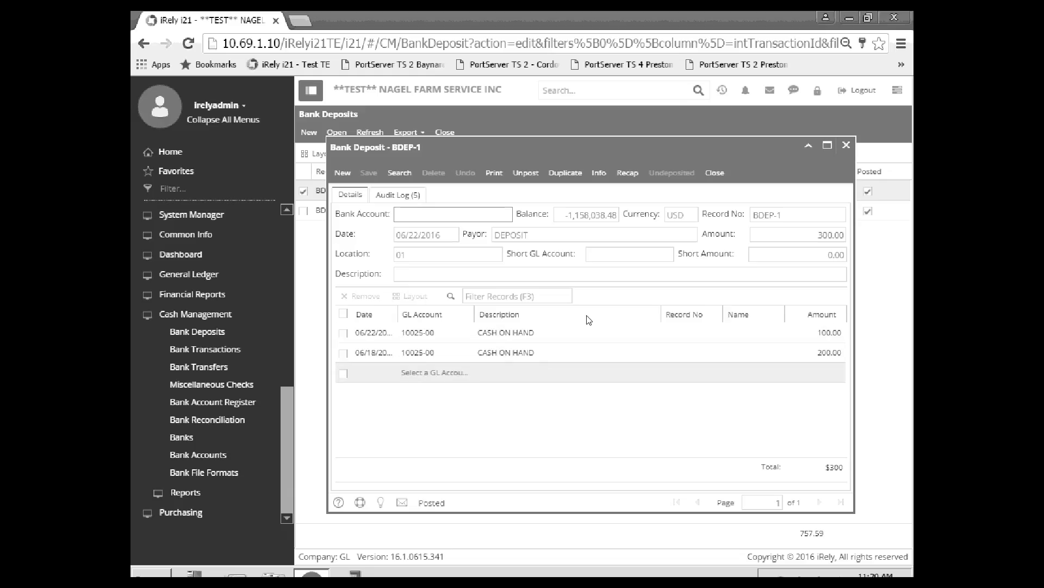
pyautogui.click(714, 172)
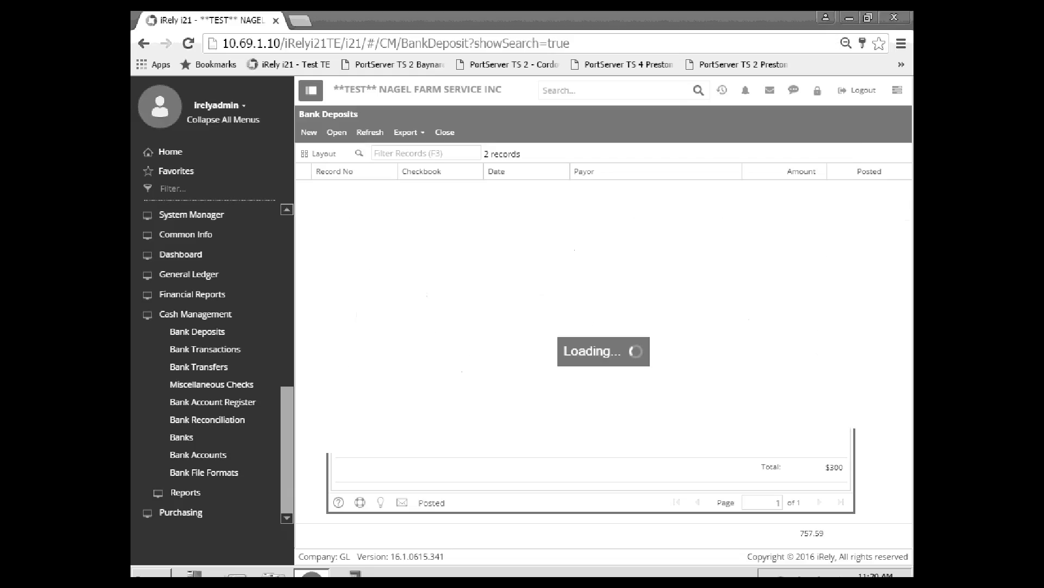
pyautogui.click(408, 132)
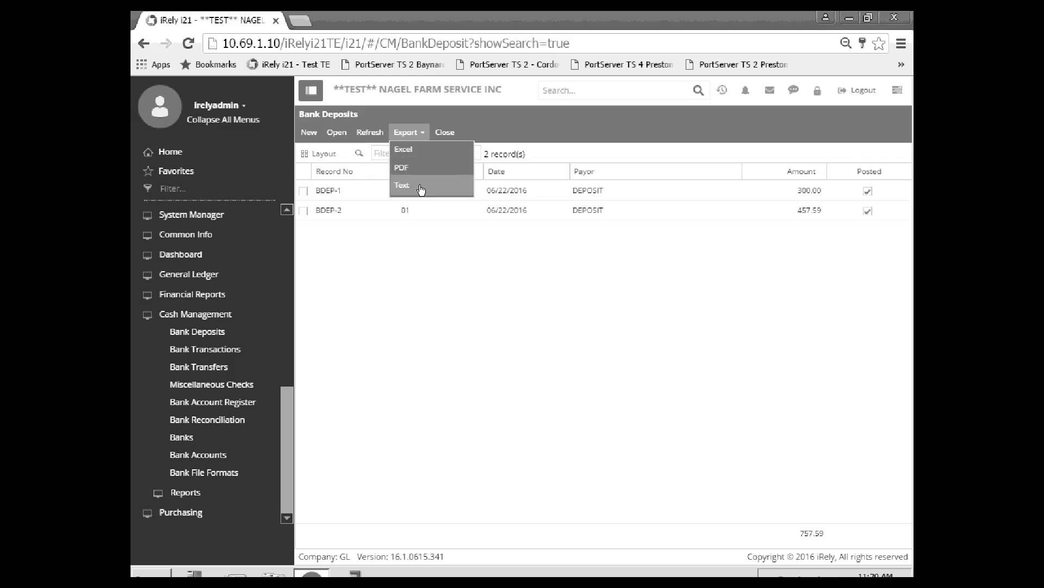
pyautogui.click(355, 290)
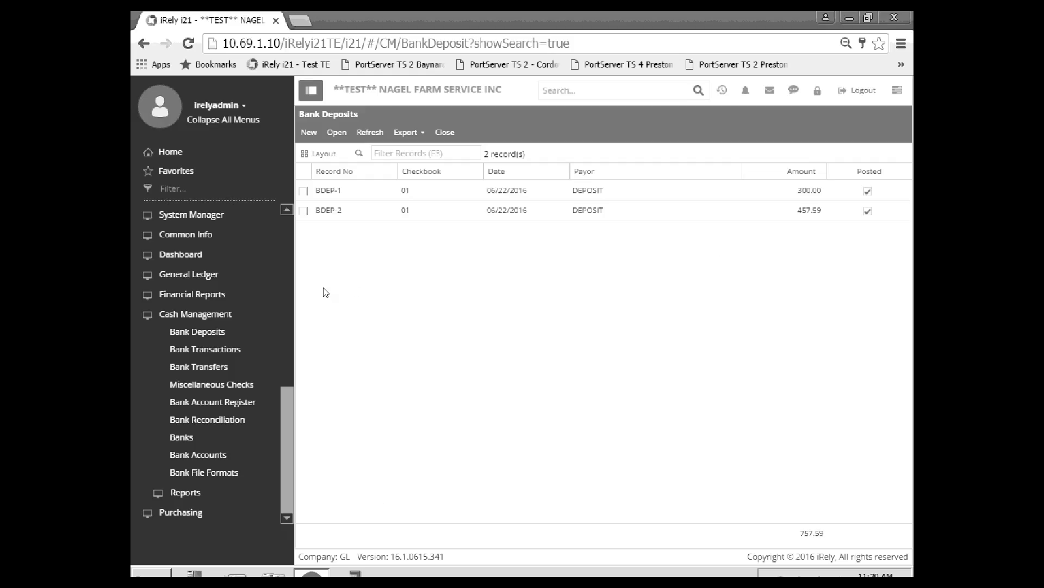
# - Create a new bank transaction for bank account 01 with the description "Service Charge"
pyautogui.click(202, 349)
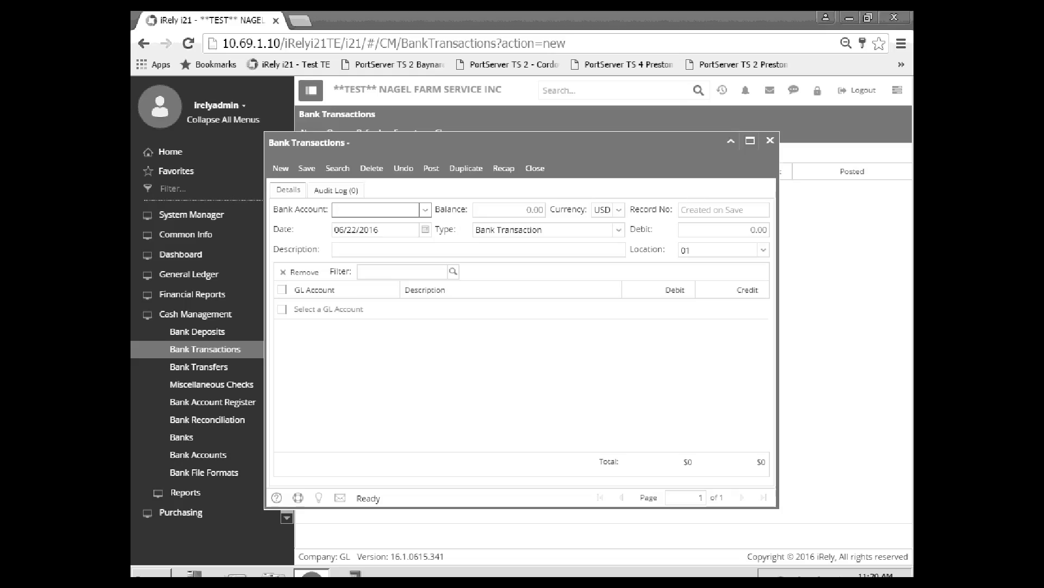
pyautogui.click(425, 211)
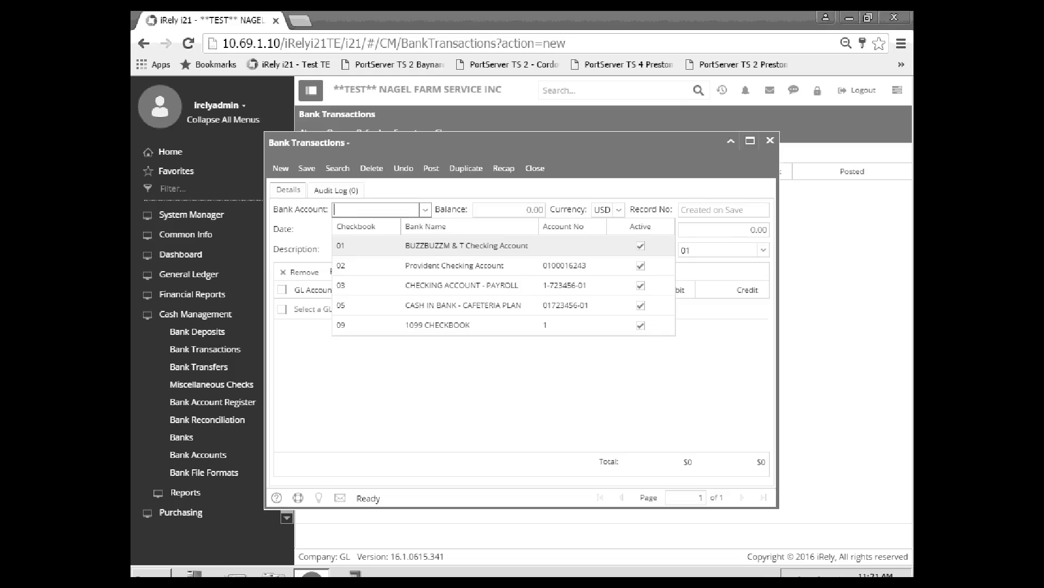
pyautogui.press('Return')
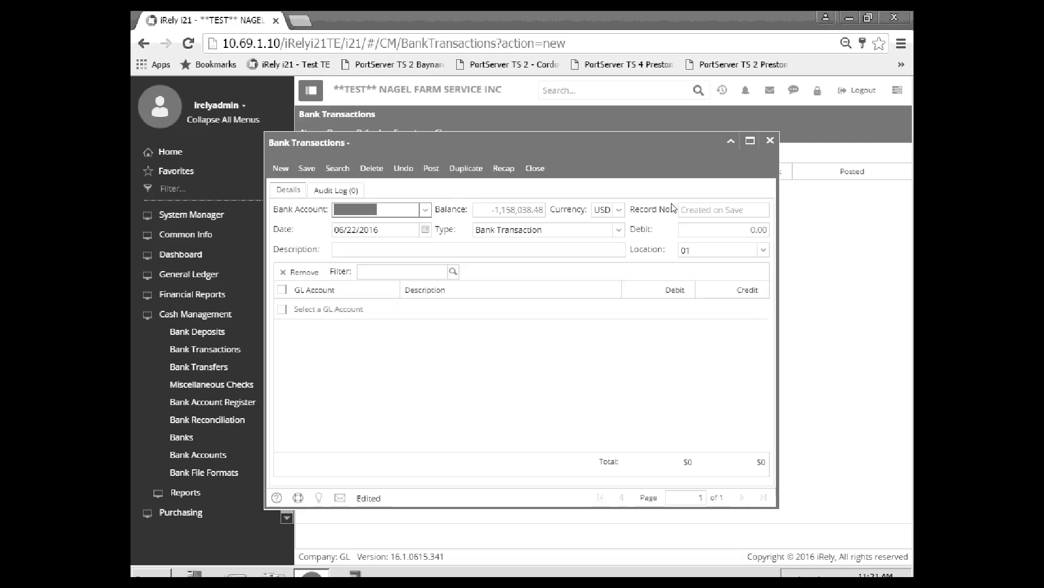
pyautogui.click(346, 250)
pyautogui.write('Se')
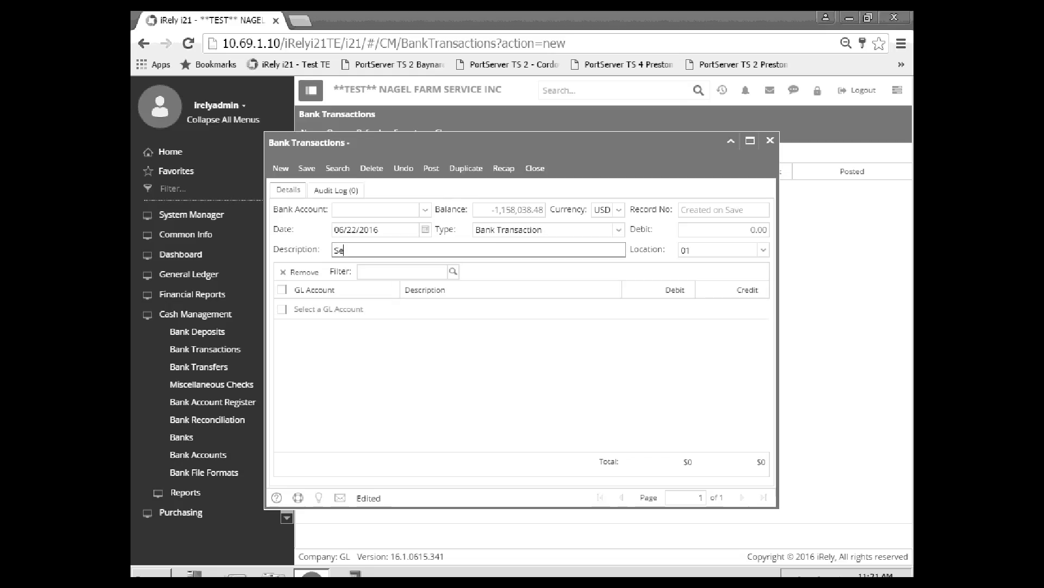
pyautogui.write('rvice Charge')
# - Assign GL account 90005-00 SERVICE CHARGES to the first line of the bank transaction
pyautogui.click(357, 310)
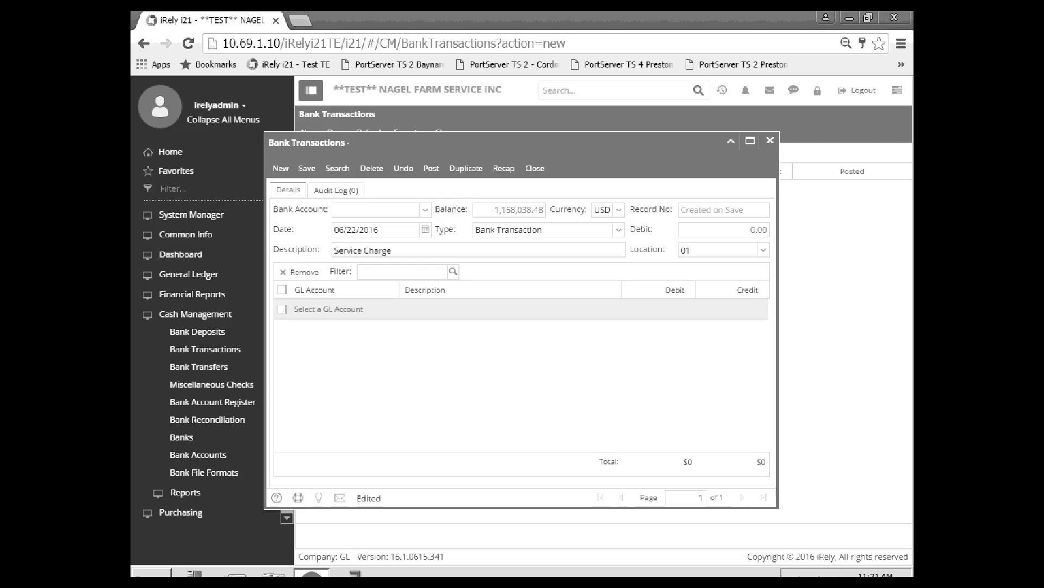
pyautogui.click(394, 309)
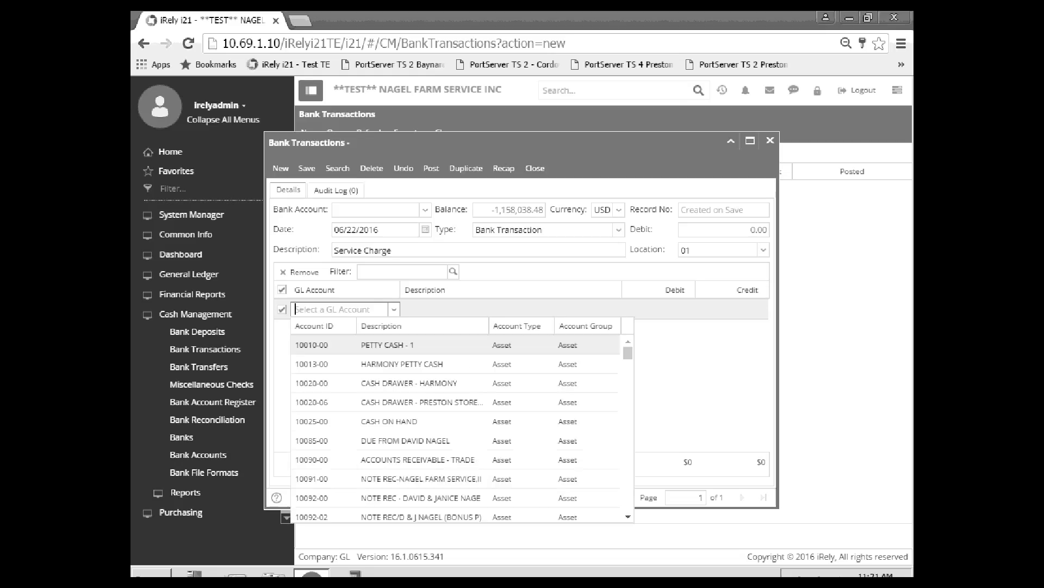
pyautogui.moveTo(627, 358); pyautogui.dragTo(615, 505)
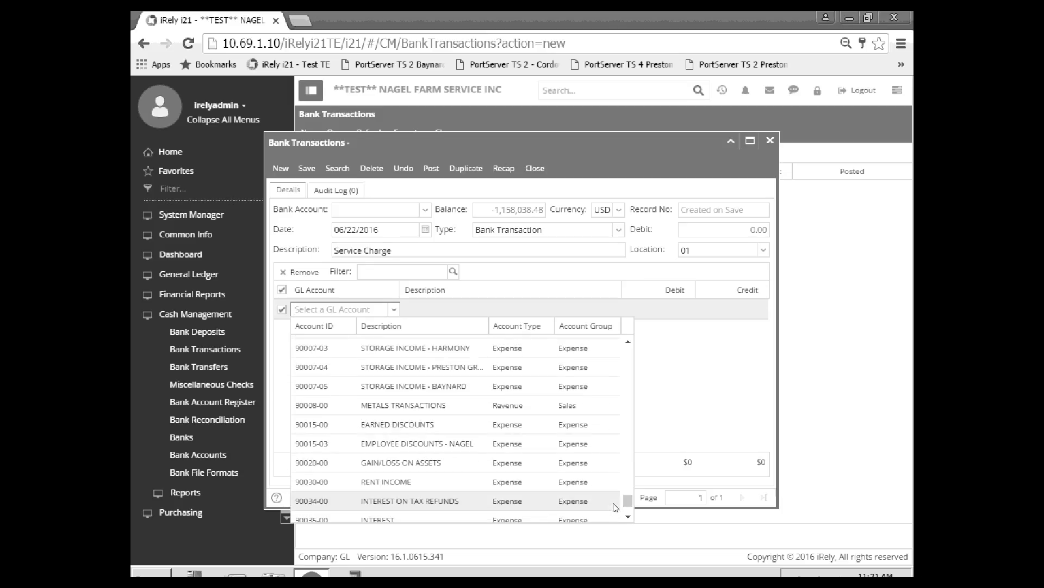
pyautogui.moveTo(626, 499); pyautogui.dragTo(628, 511)
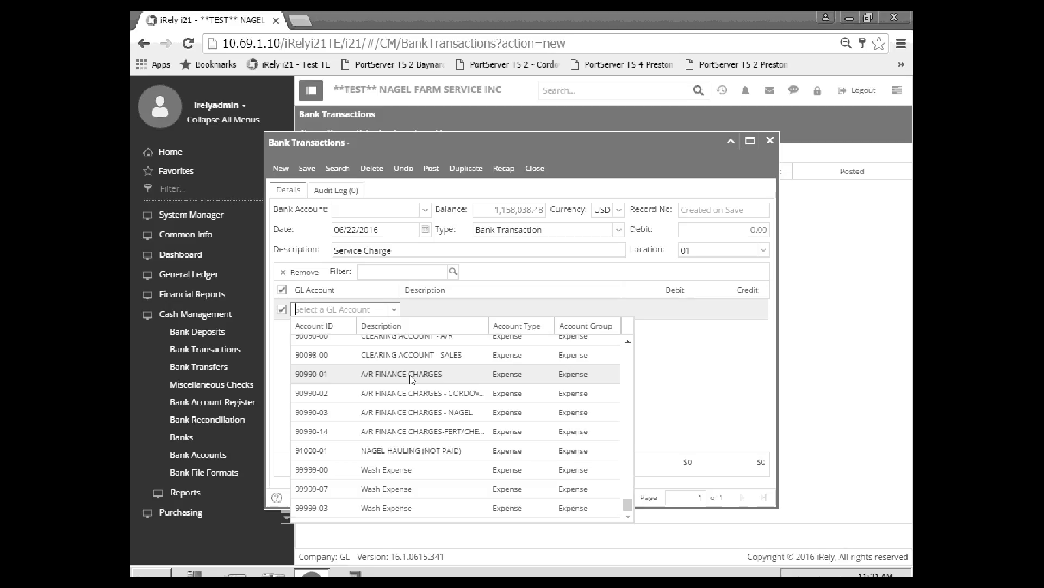
pyautogui.scroll(2, 405, 386)
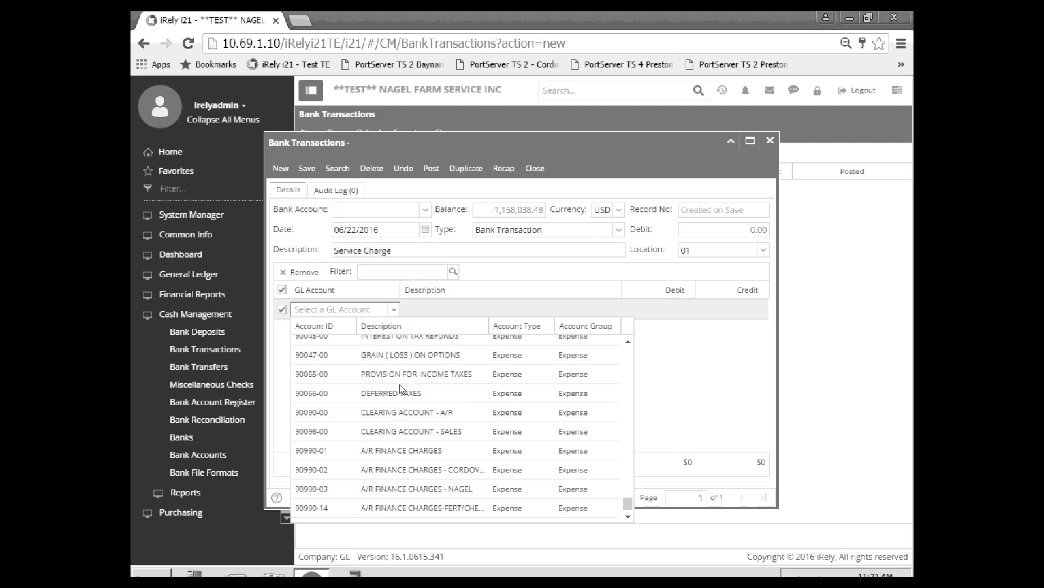
pyautogui.scroll(4, 403, 402)
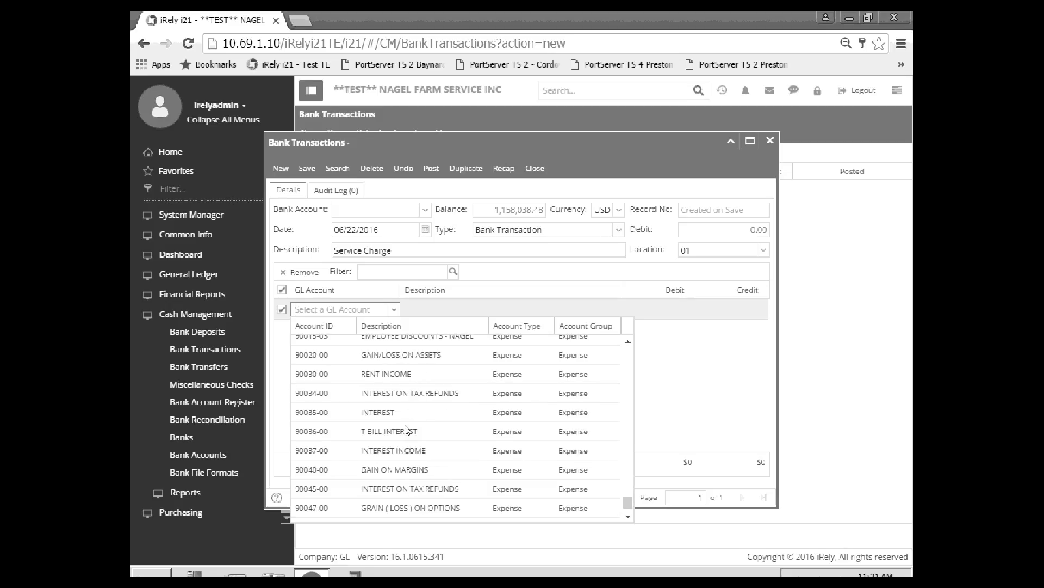
pyautogui.scroll(2, 405, 430)
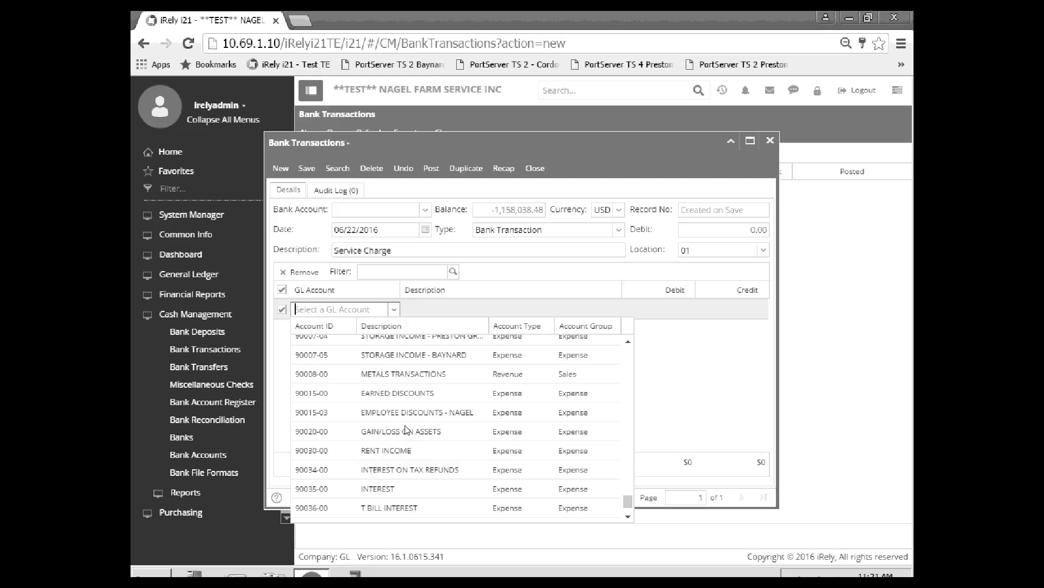
pyautogui.scroll(3, 406, 430)
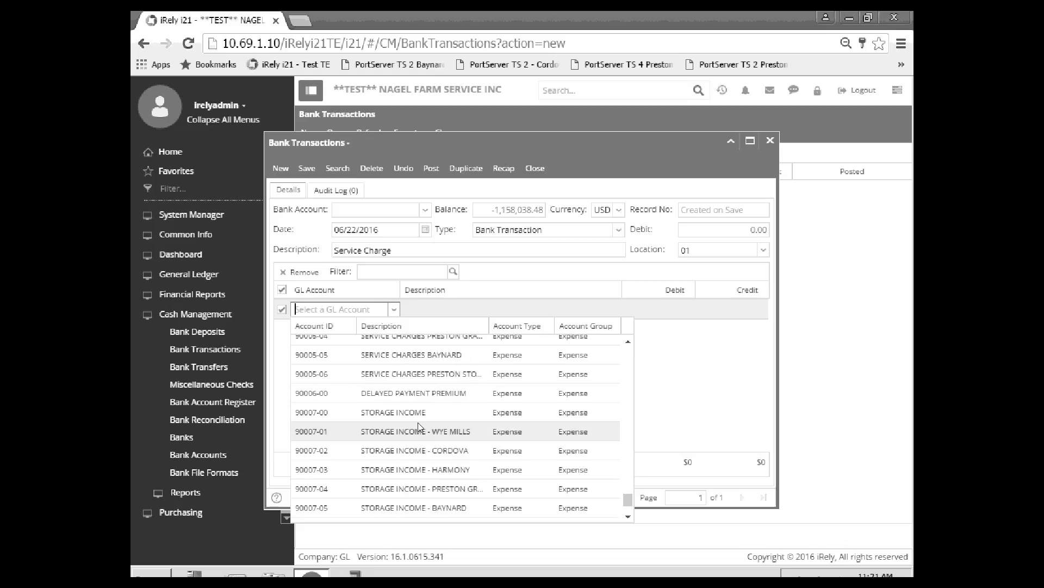
pyautogui.scroll(2, 406, 430)
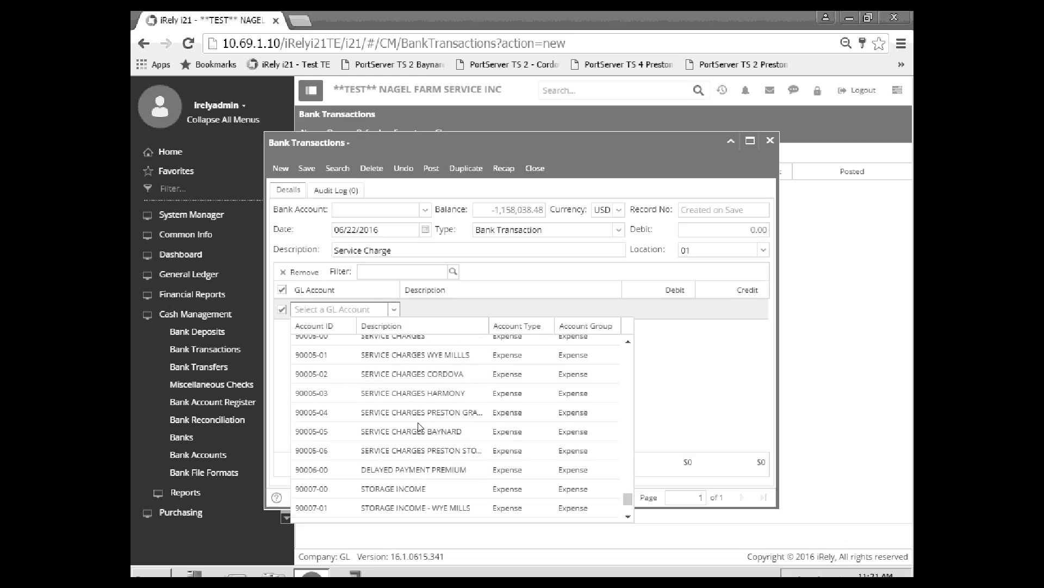
pyautogui.scroll(1, 411, 344)
pyautogui.click(413, 342)
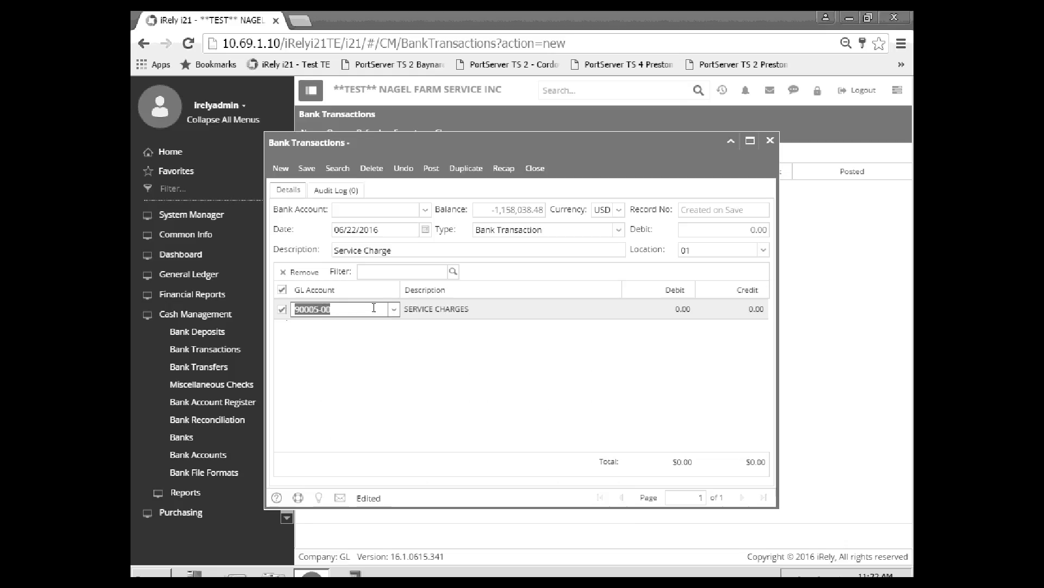
# - Set the SERVICE CHARGES line's debit to 15.67 and post the bank transaction
pyautogui.press('Tab')
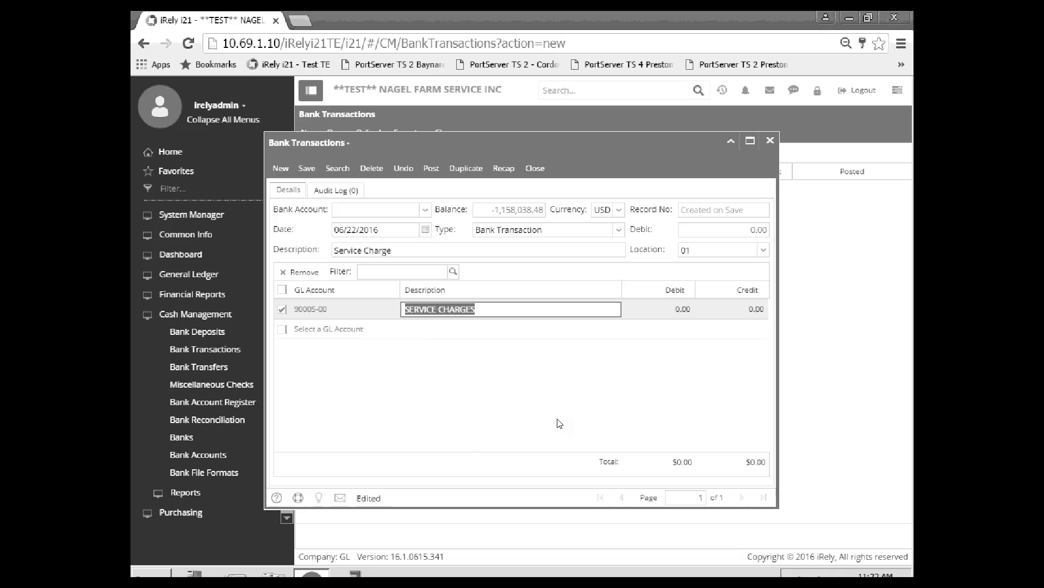
pyautogui.press('Tab')
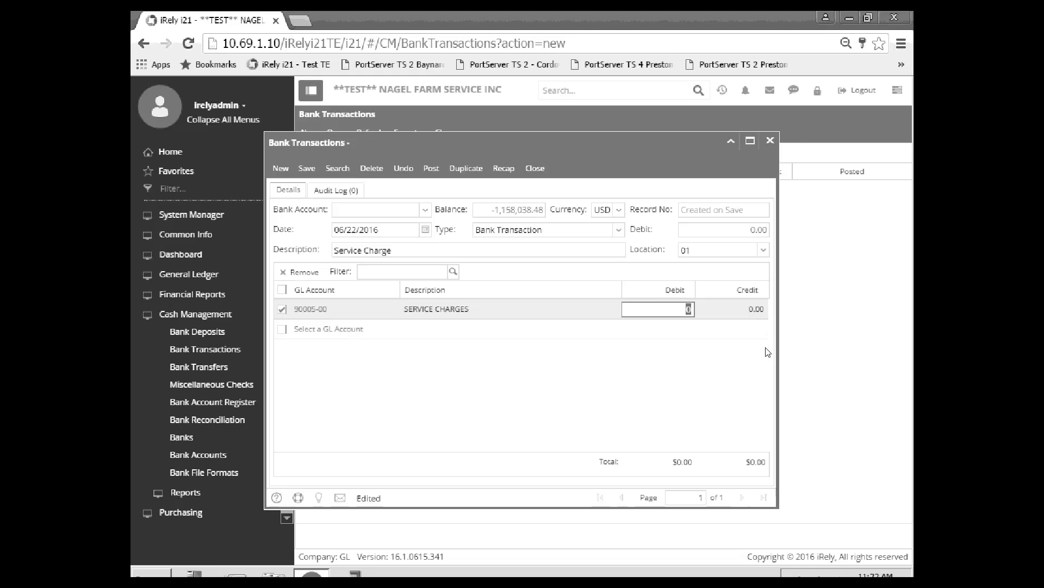
pyautogui.write('15.67')
pyautogui.press('Return')
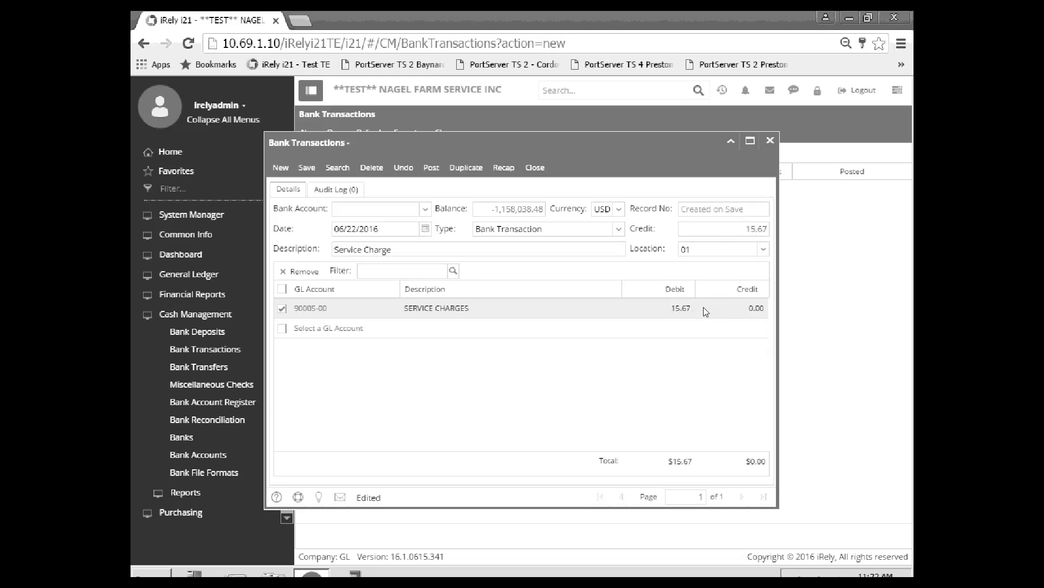
pyautogui.click(434, 173)
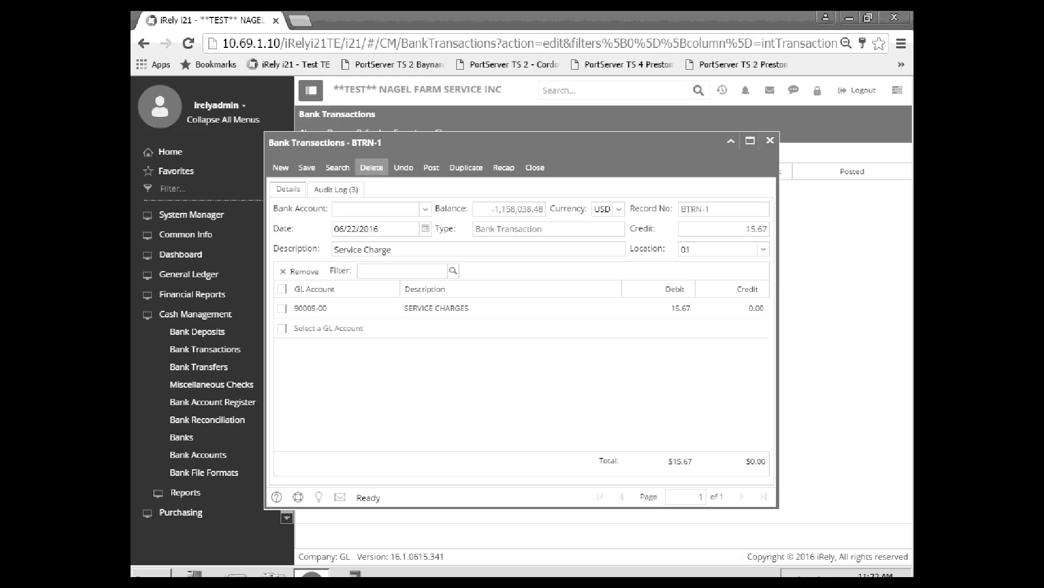
# - Delete the service charge transaction BTRN-1 and go back to the bank transactions list
pyautogui.click(371, 167)
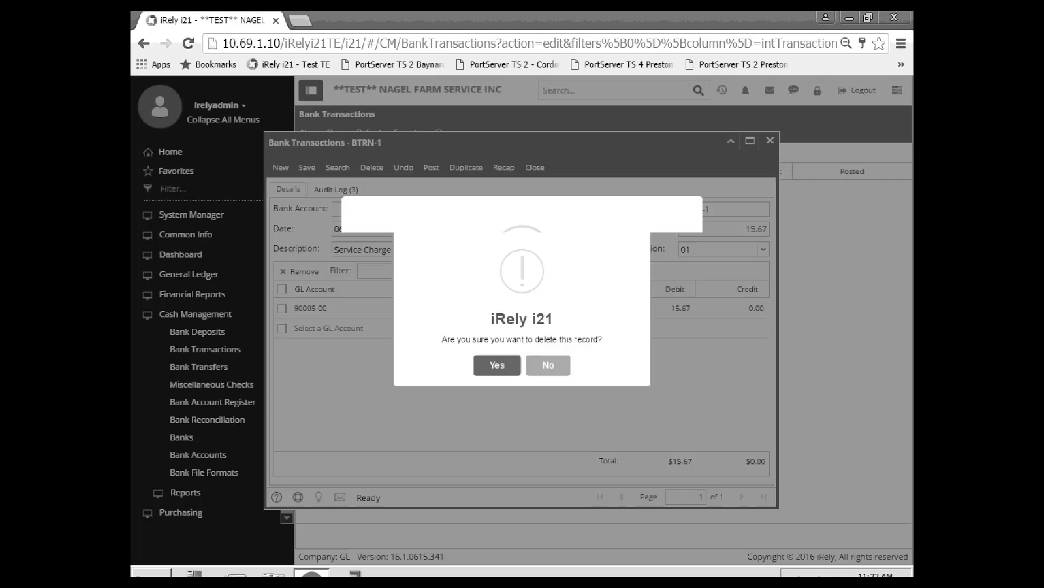
pyautogui.click(484, 380)
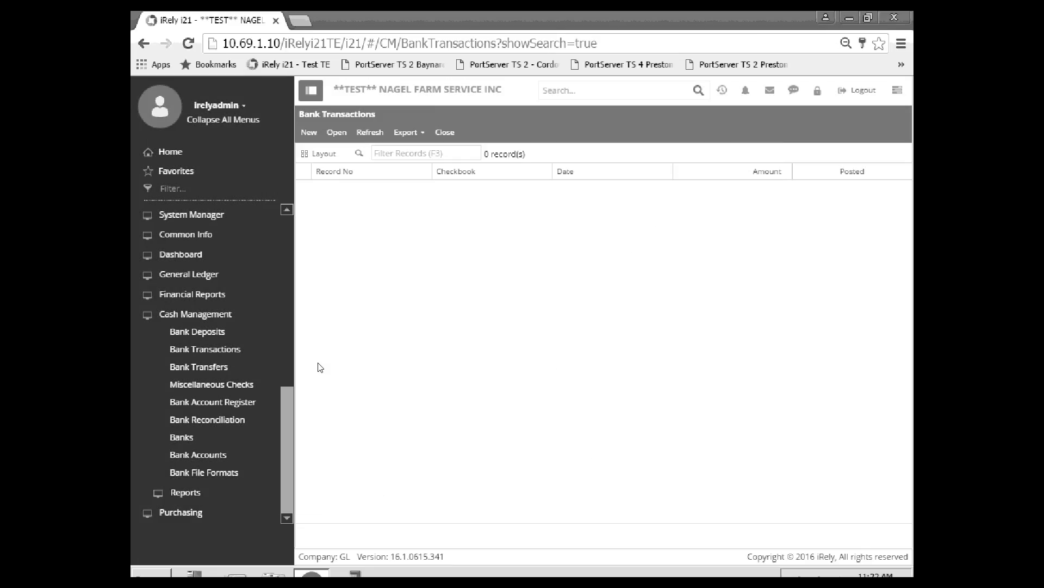
pyautogui.click(177, 350)
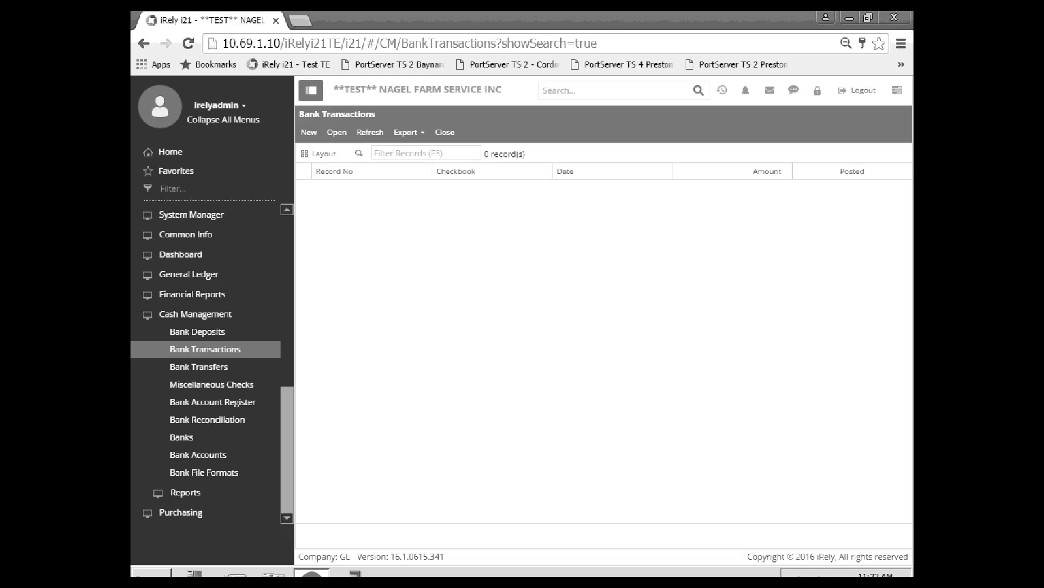
pyautogui.click(206, 349)
pyautogui.click(309, 134)
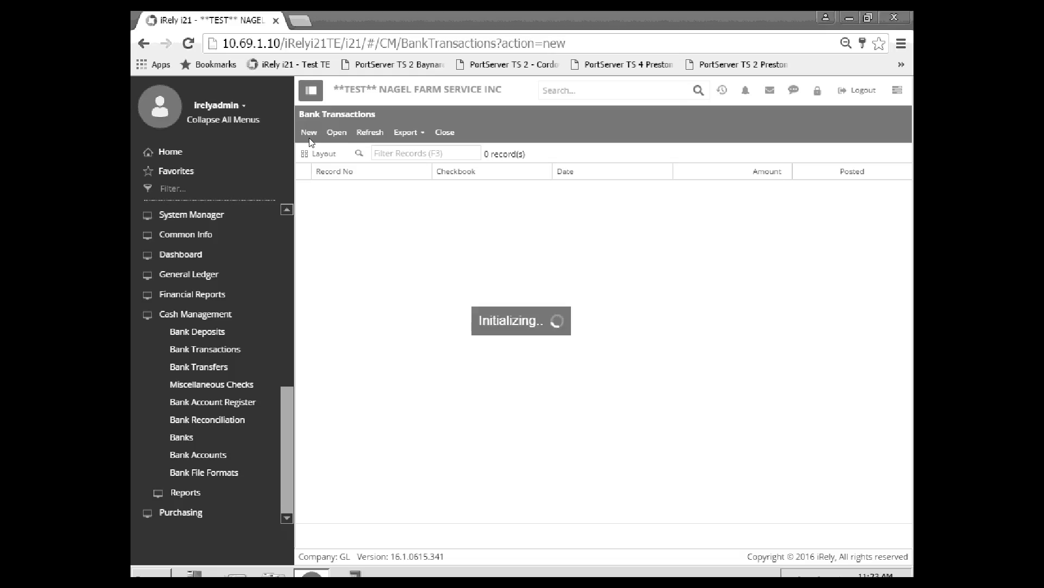
pyautogui.click(669, 309)
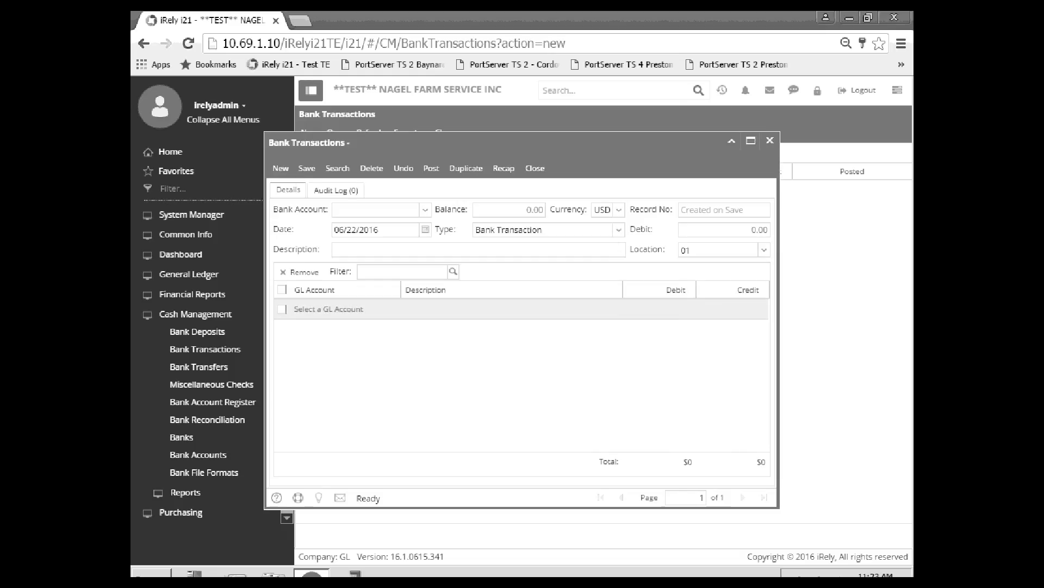
pyautogui.press('Tab')
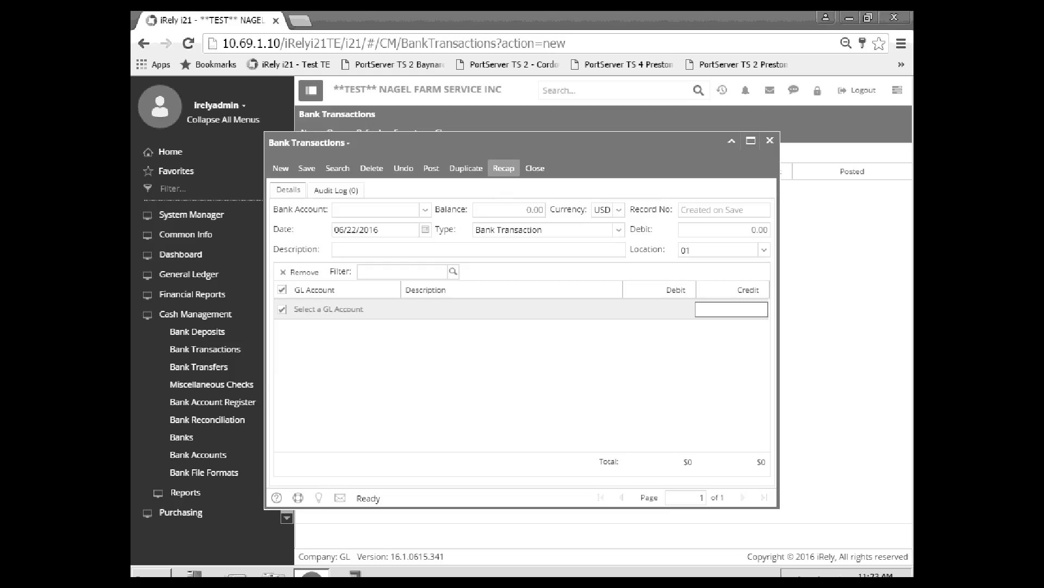
pyautogui.click(666, 309)
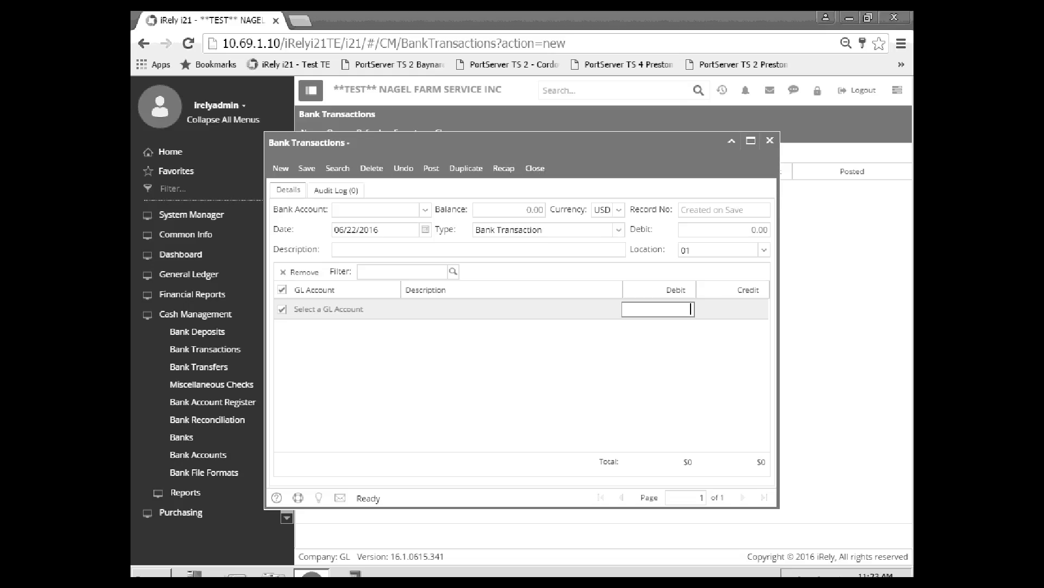
pyautogui.click(425, 210)
pyautogui.click(426, 252)
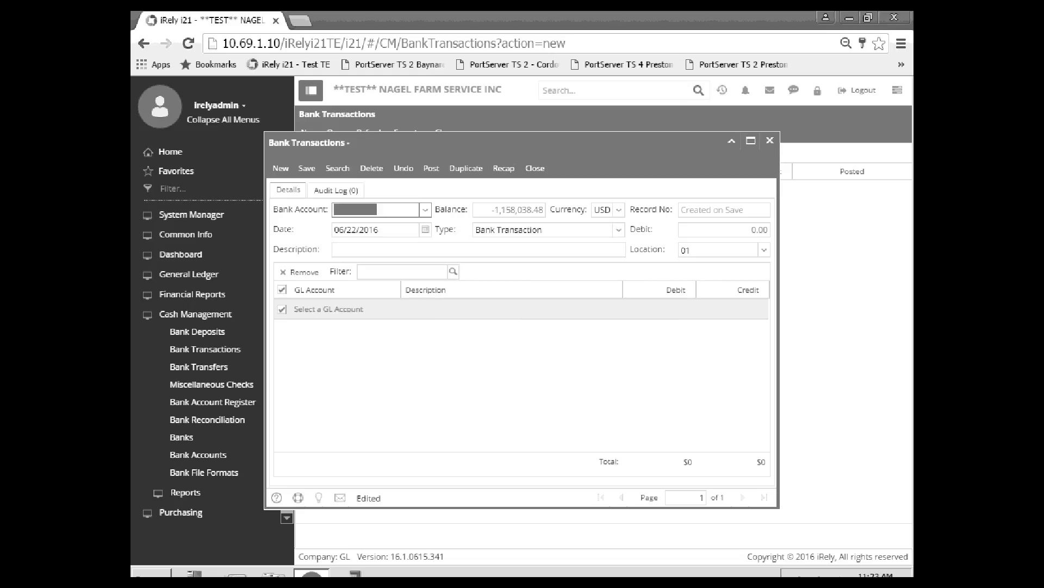
pyautogui.click(533, 171)
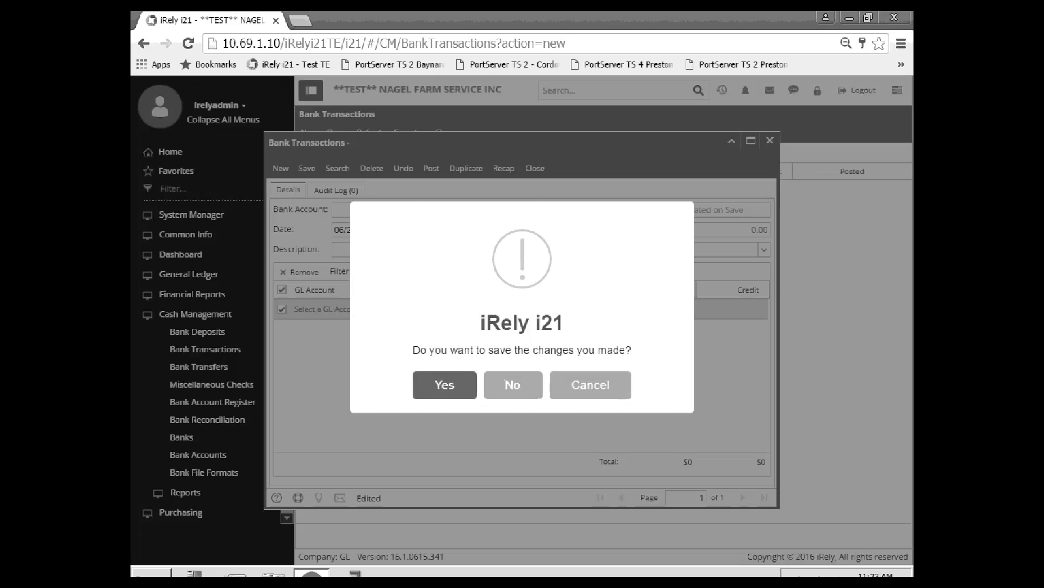
pyautogui.click(510, 384)
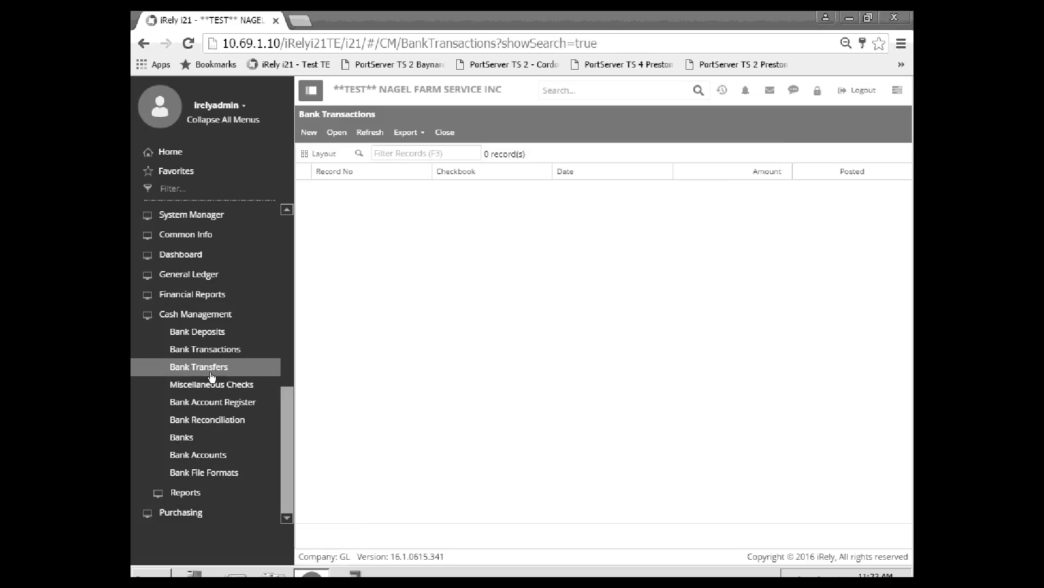
# - Create a new miscellaneous check for bank account 01 with "Test Customer" as the payee
pyautogui.click(203, 387)
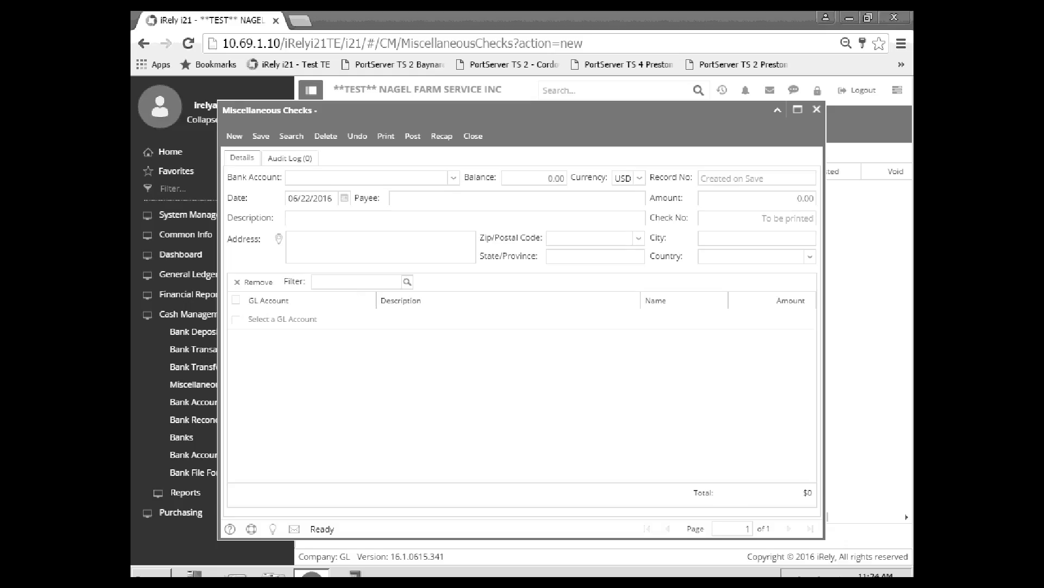
pyautogui.click(453, 178)
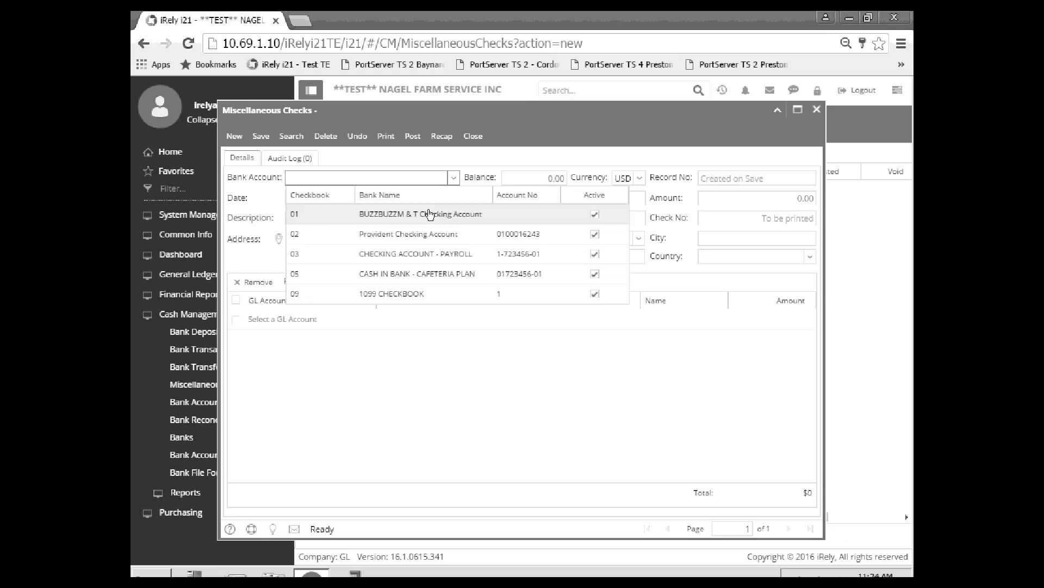
pyautogui.click(428, 214)
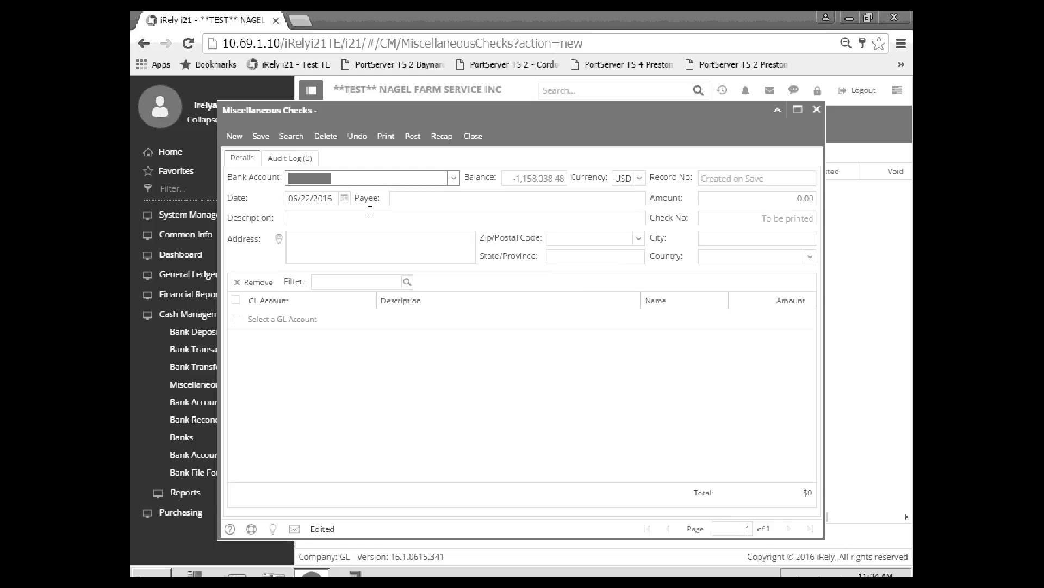
pyautogui.click(394, 198)
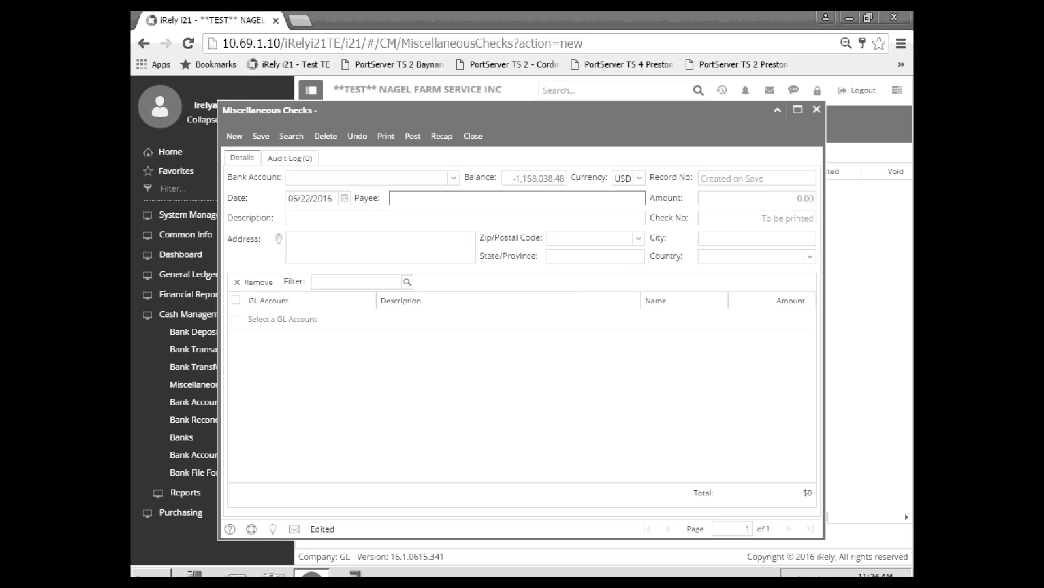
pyautogui.write('Test Customer')
pyautogui.press('Tab')
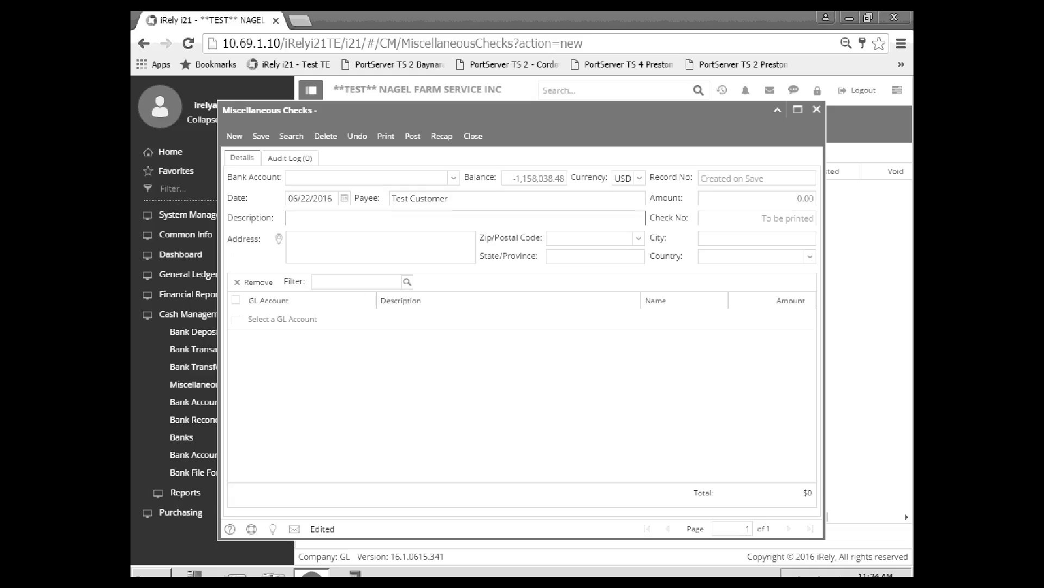
pyautogui.press('Tab')
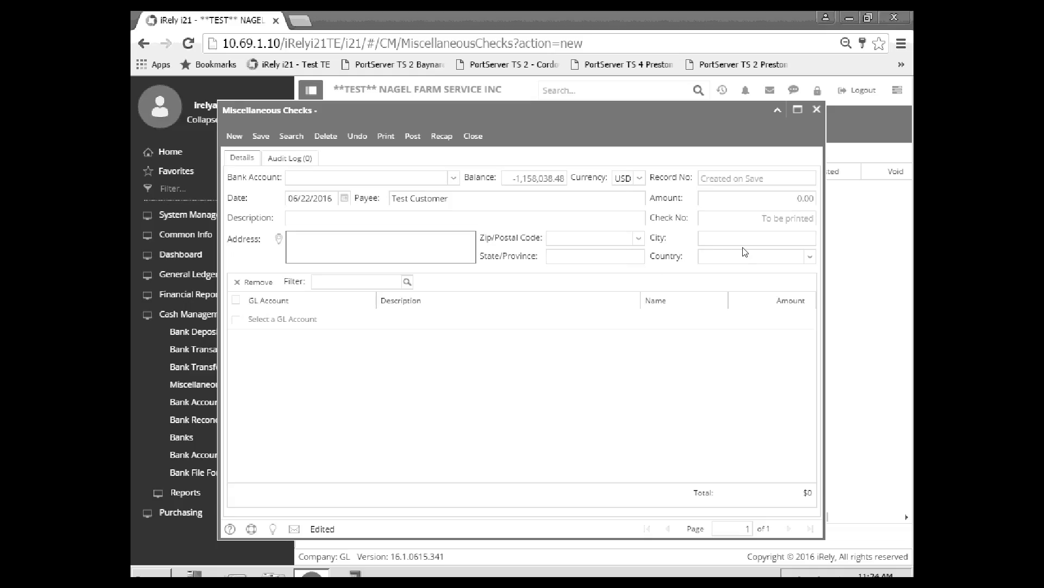
pyautogui.click(792, 222)
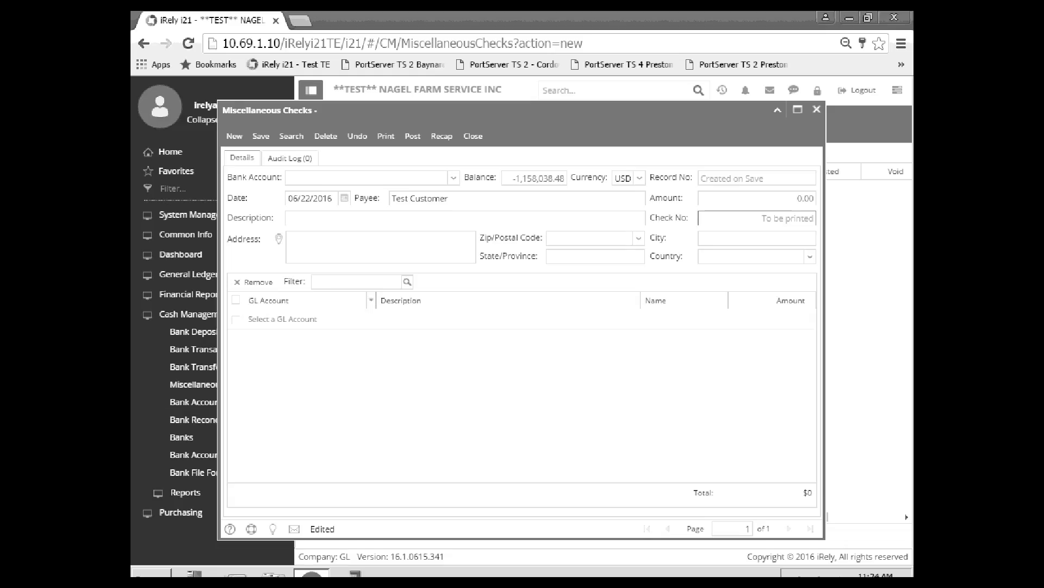
# - Assign GL account 99999-00 Wash Expense to the first line of the miscellaneous check
pyautogui.click(373, 324)
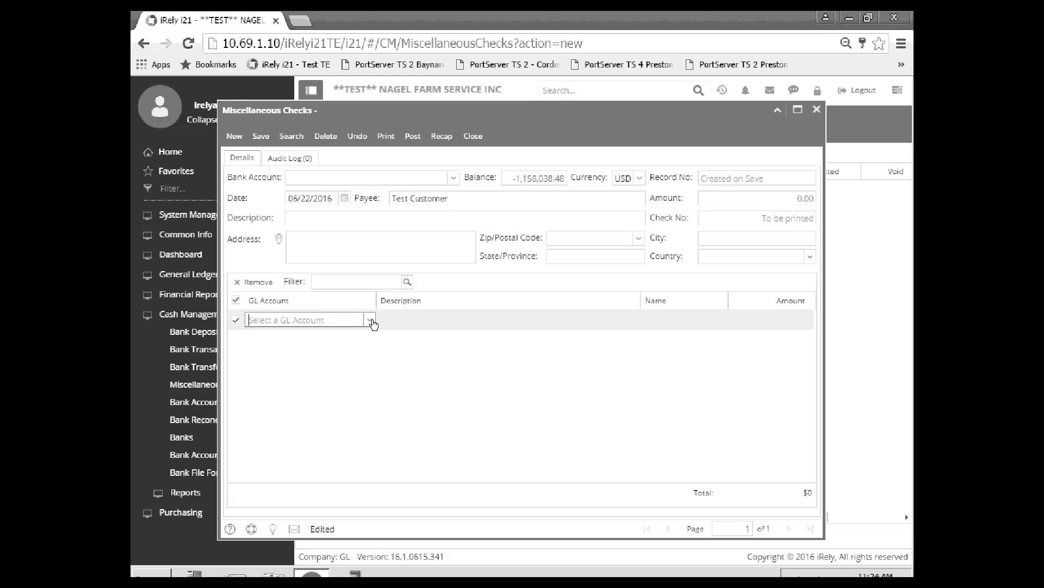
pyautogui.click(370, 321)
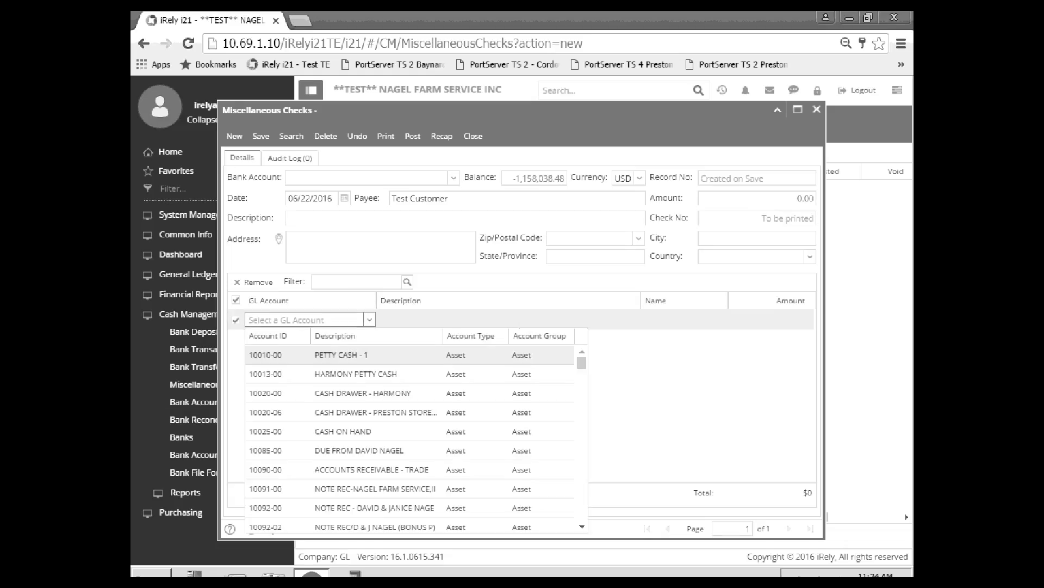
pyautogui.moveTo(581, 362); pyautogui.dragTo(599, 529)
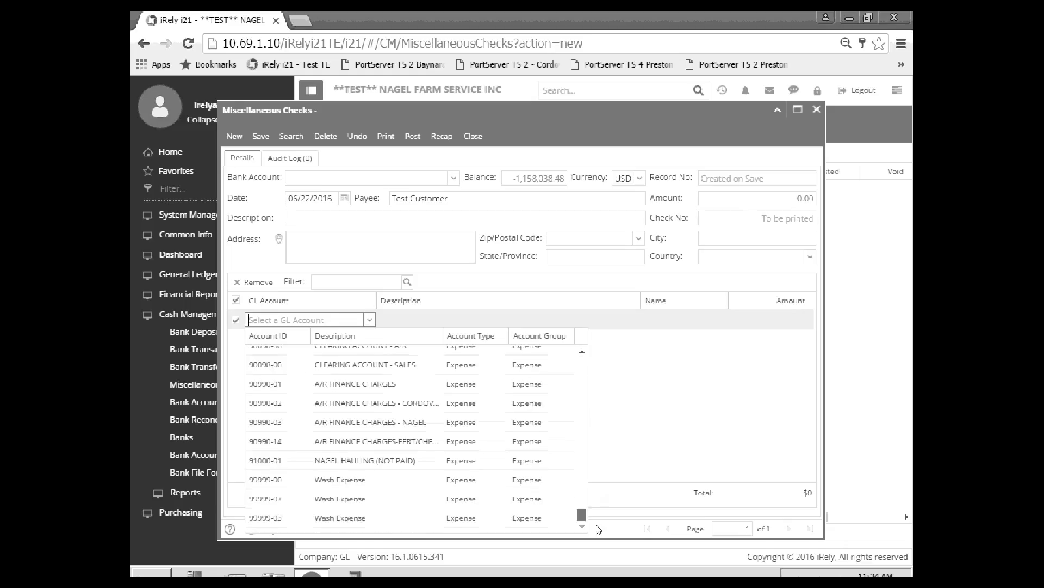
pyautogui.click(351, 478)
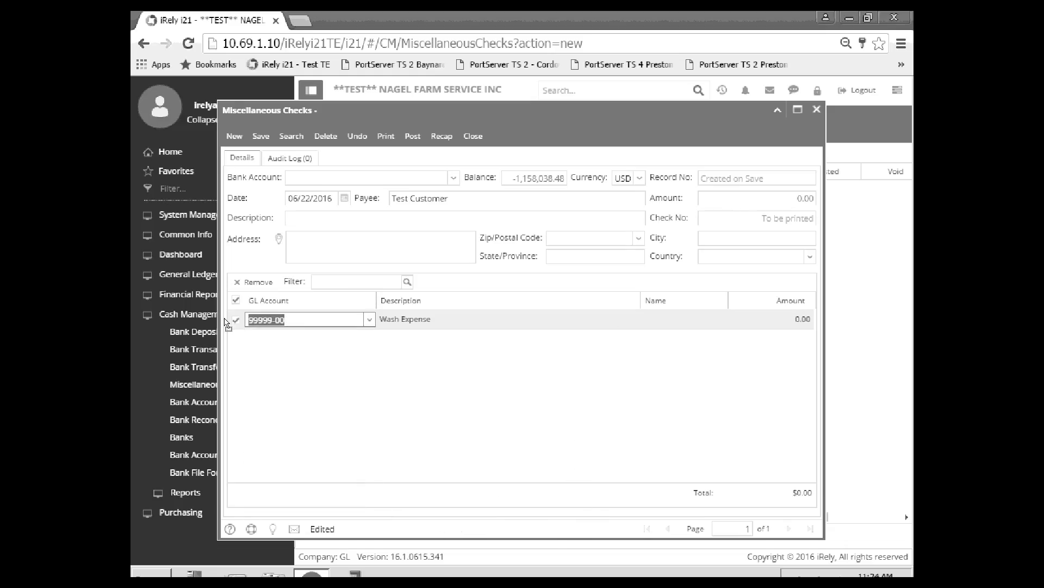
# - Change the GL account on the miscellaneous check's first line to 60130-01 DONATIONS
pyautogui.write('61')
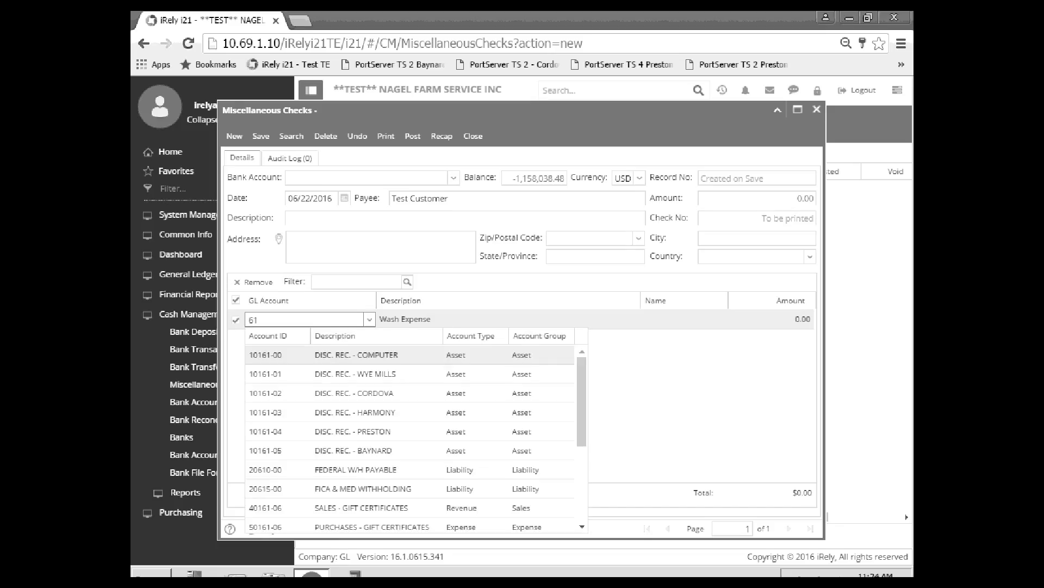
pyautogui.write('60')
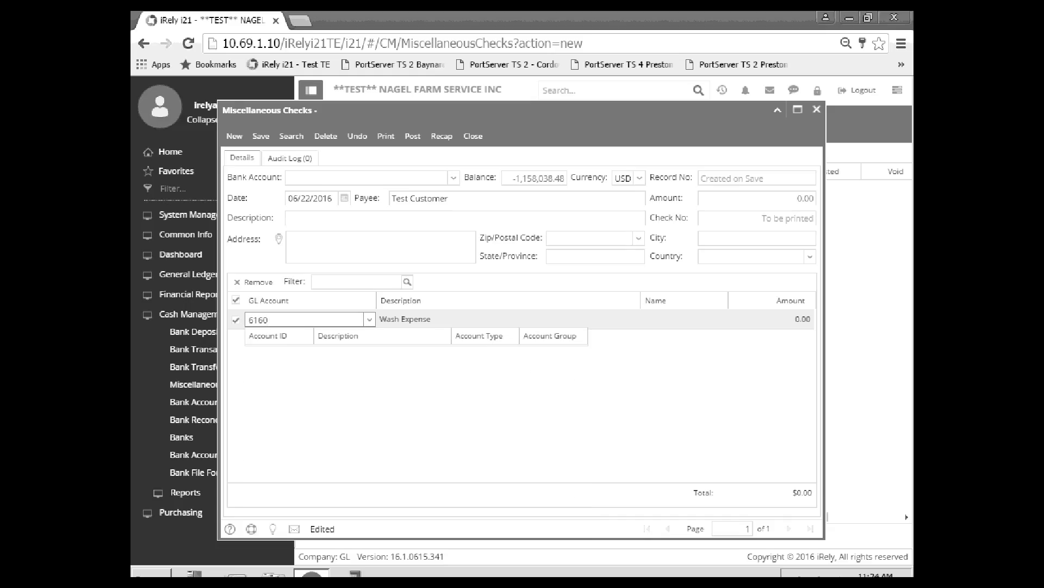
pyautogui.press('BackSpace')
pyautogui.press('BackSpace')
pyautogui.press('BackSpace')
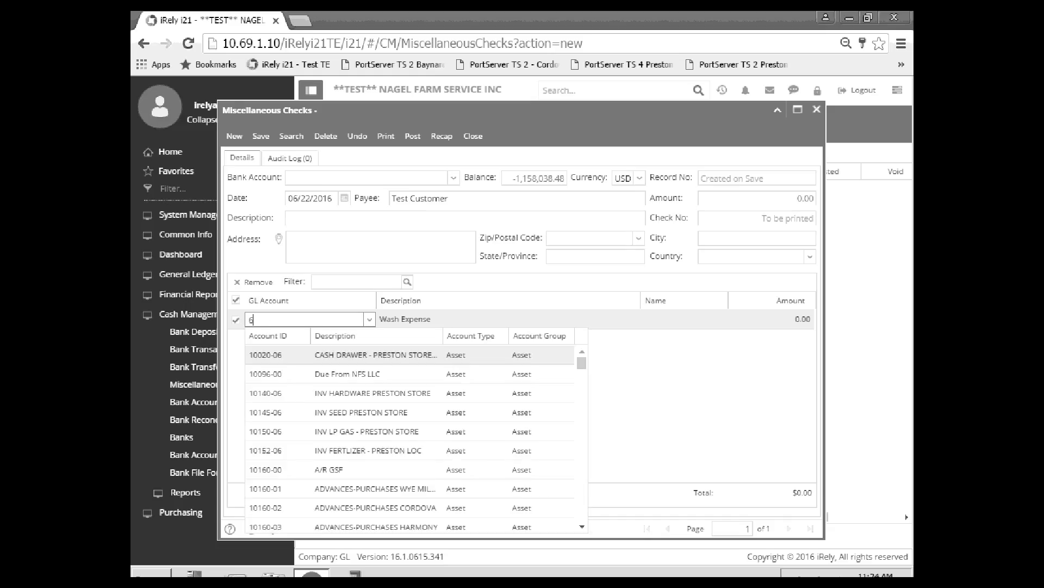
pyautogui.write('0130')
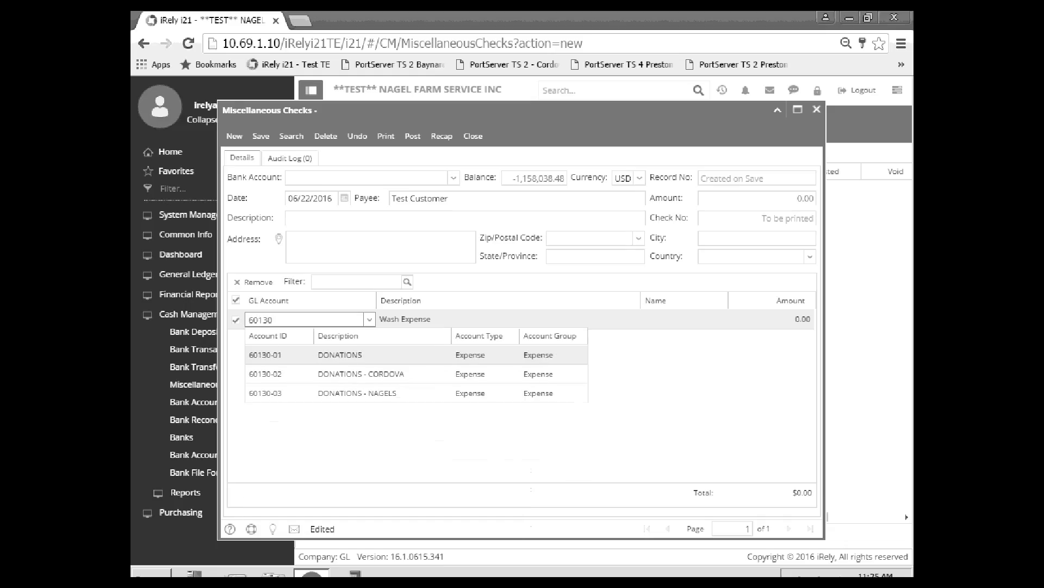
pyautogui.click(349, 360)
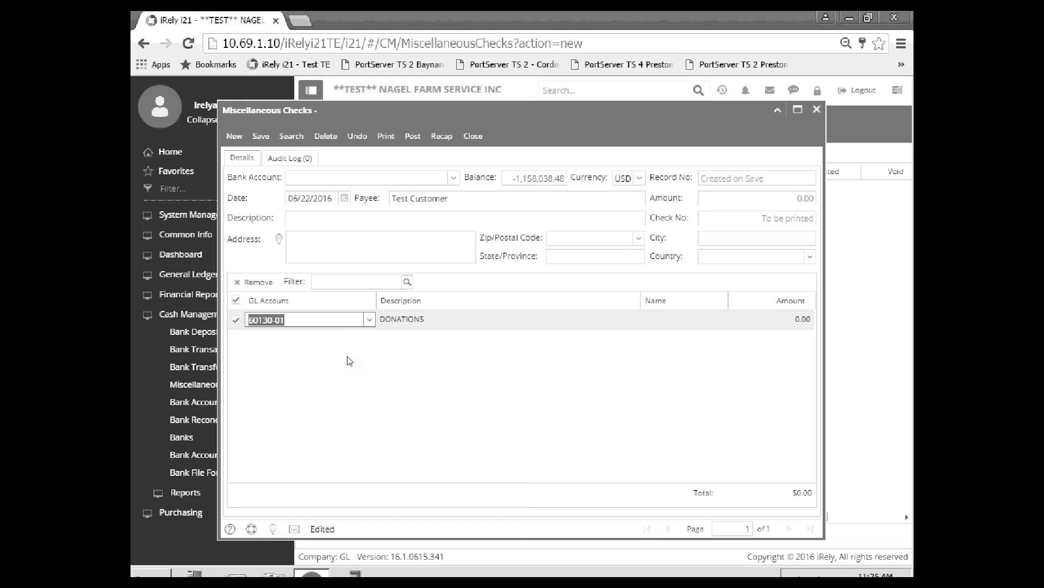
# - Set the DONATIONS line's amount to 50.00 and post the miscellaneous check
pyautogui.click(794, 321)
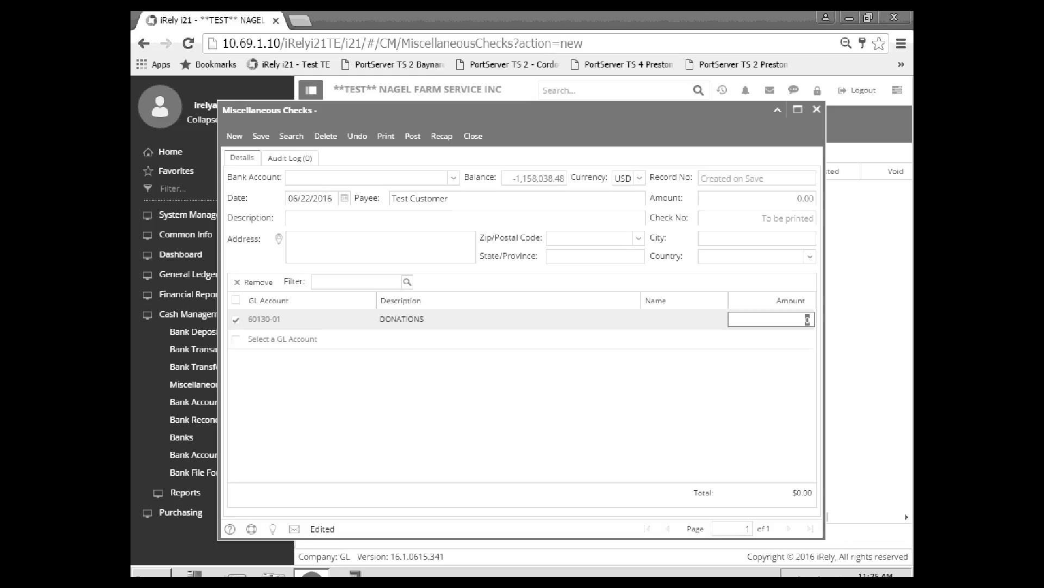
pyautogui.write('50.0')
pyautogui.press('Return')
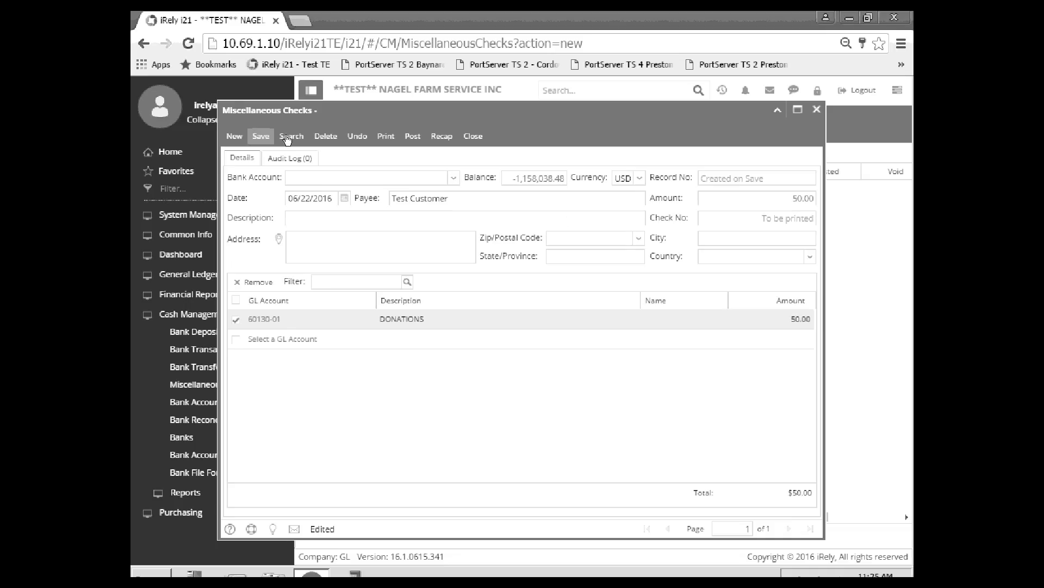
pyautogui.click(408, 137)
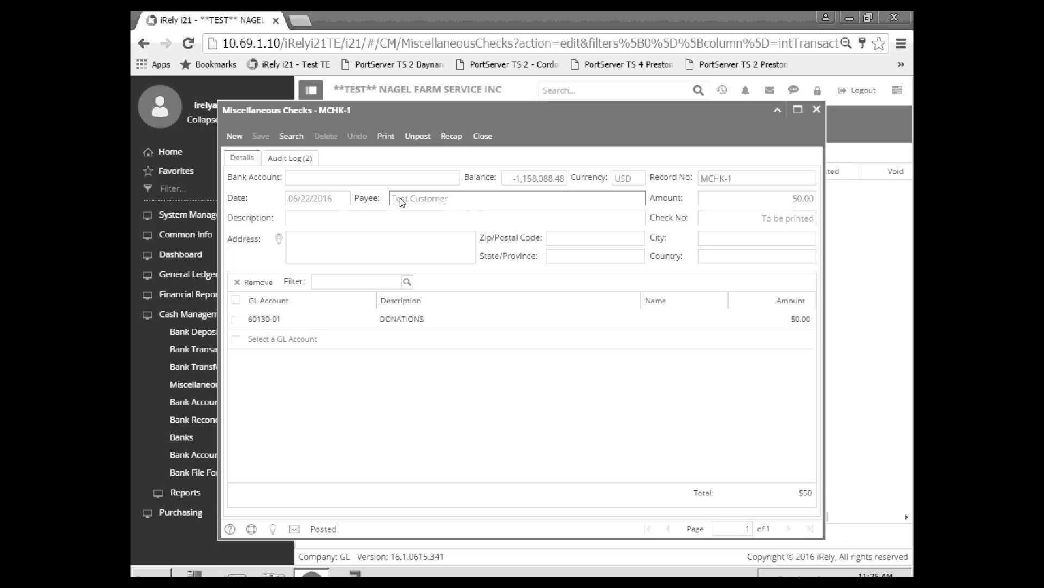
pyautogui.click(309, 243)
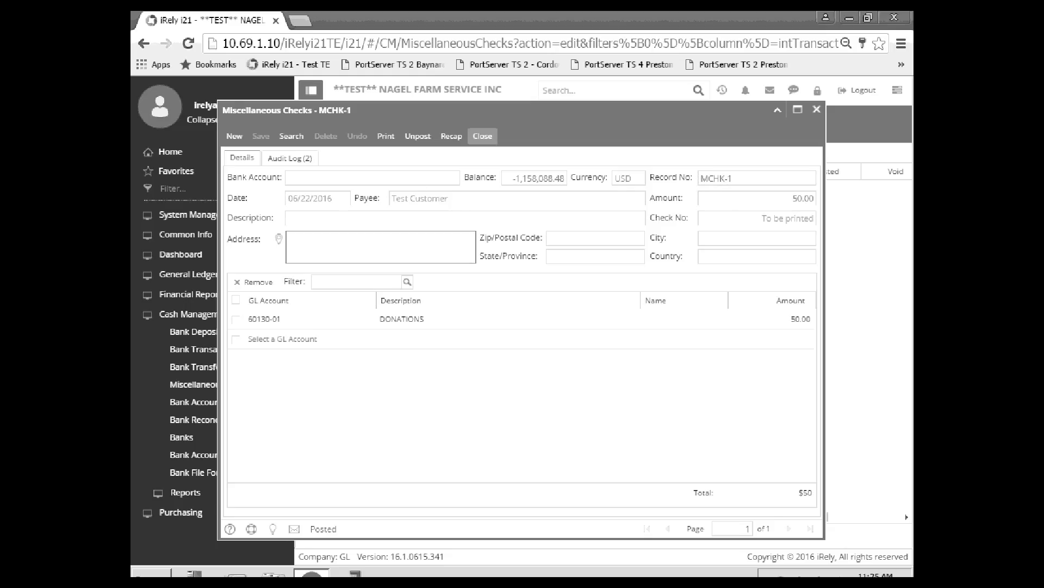
pyautogui.click(741, 222)
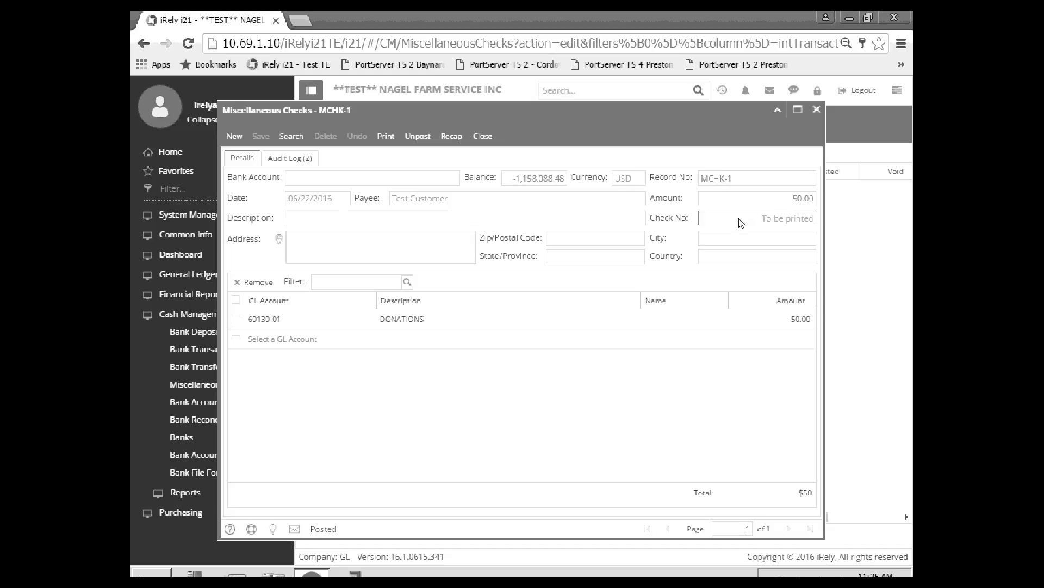
pyautogui.click(418, 321)
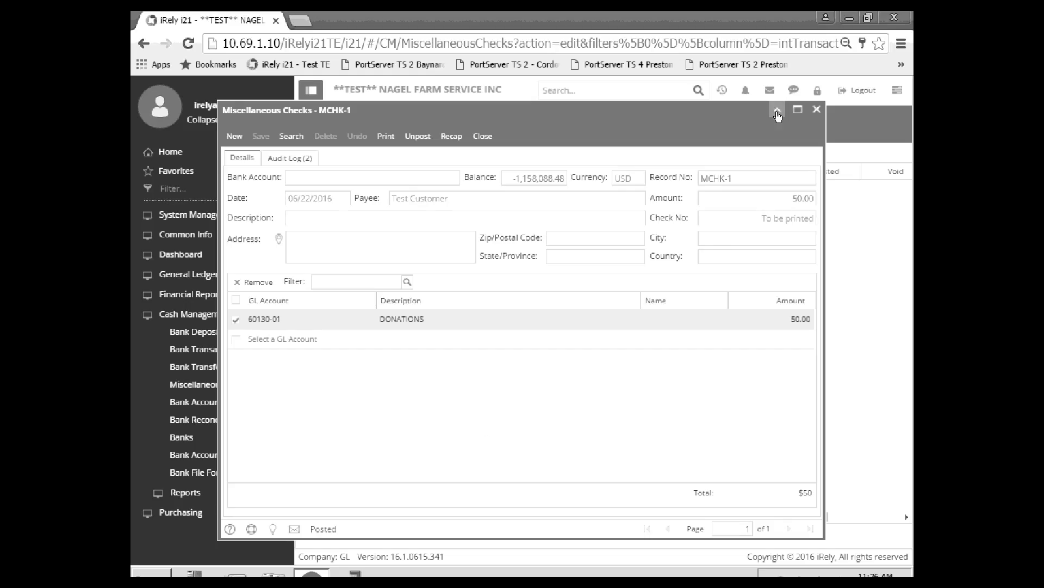
# - Minimize the posted check's window and open the bank account record for checkbook 01
pyautogui.click(777, 112)
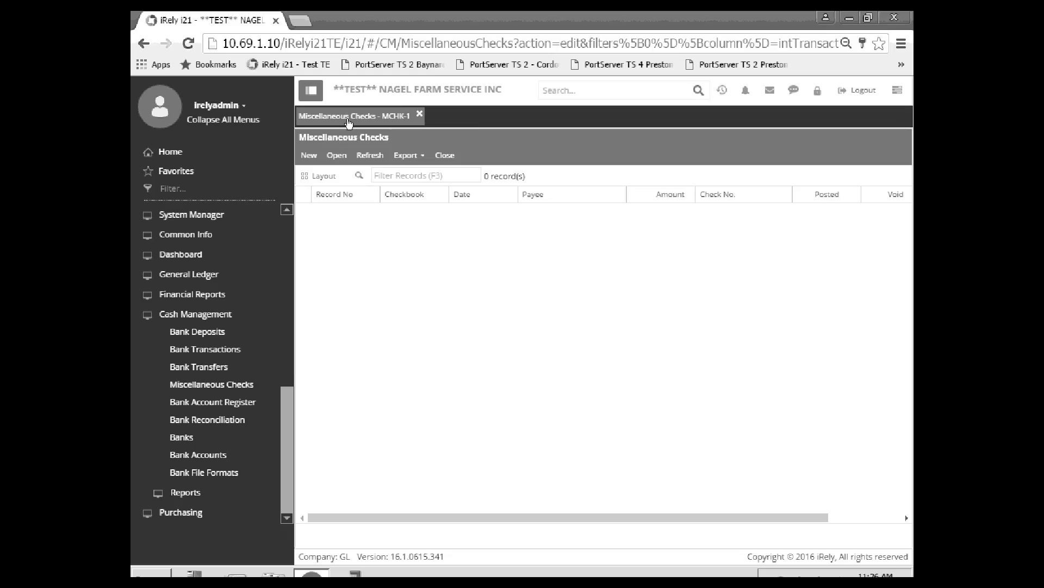
pyautogui.click(348, 122)
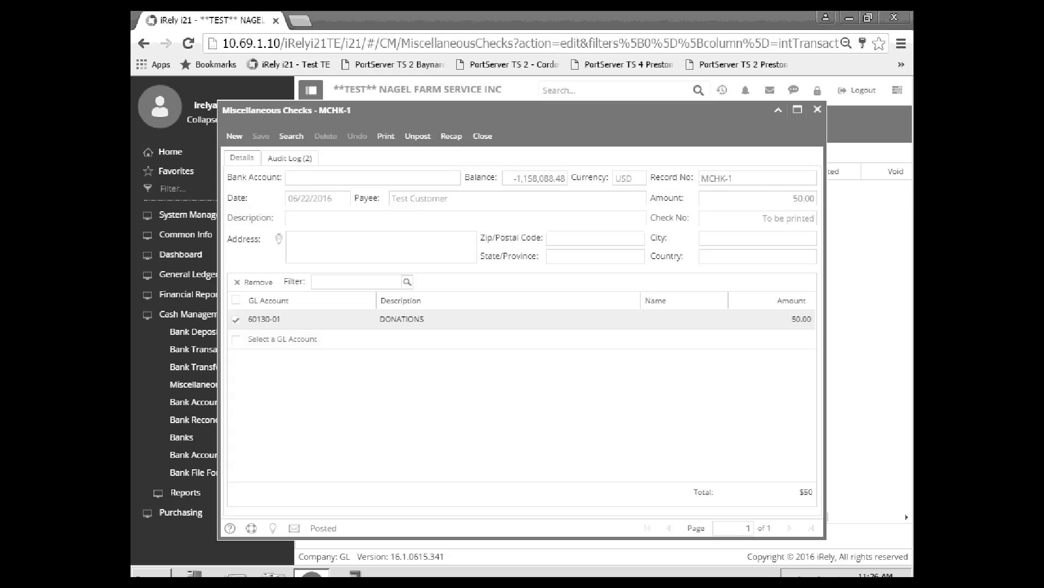
pyautogui.click(777, 111)
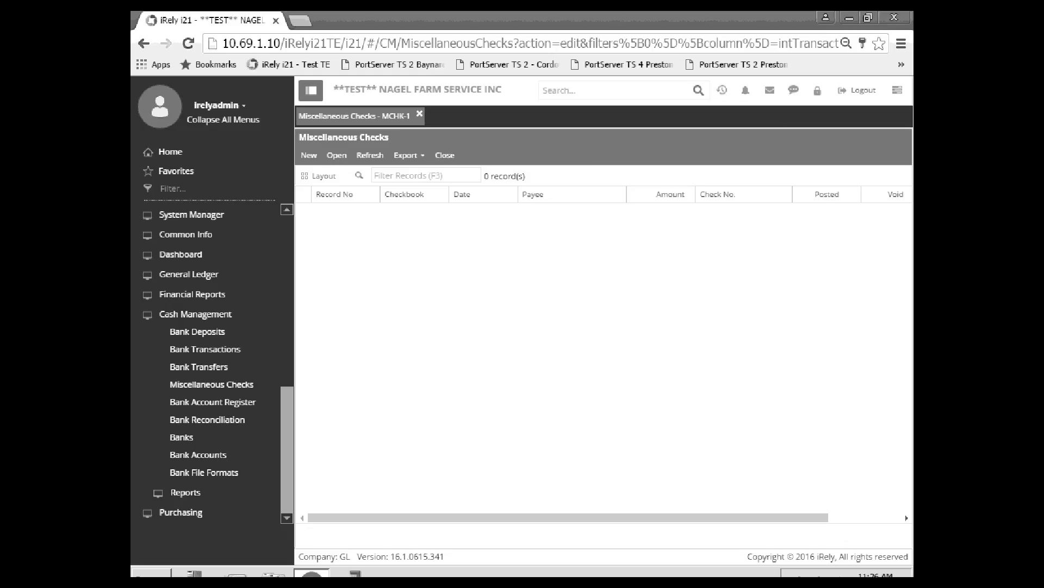
pyautogui.click(189, 460)
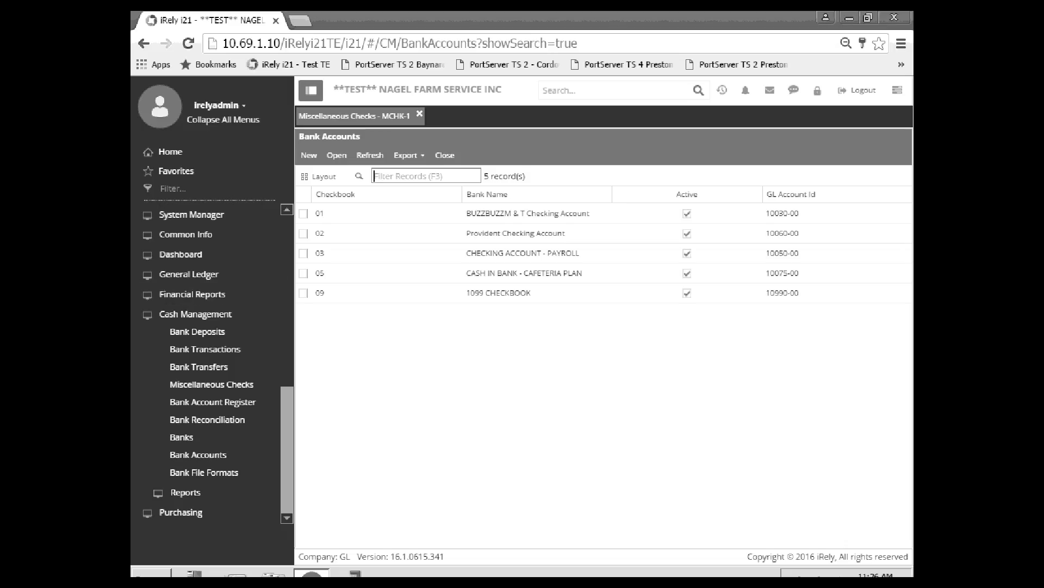
pyautogui.click(321, 214)
pyautogui.click(336, 158)
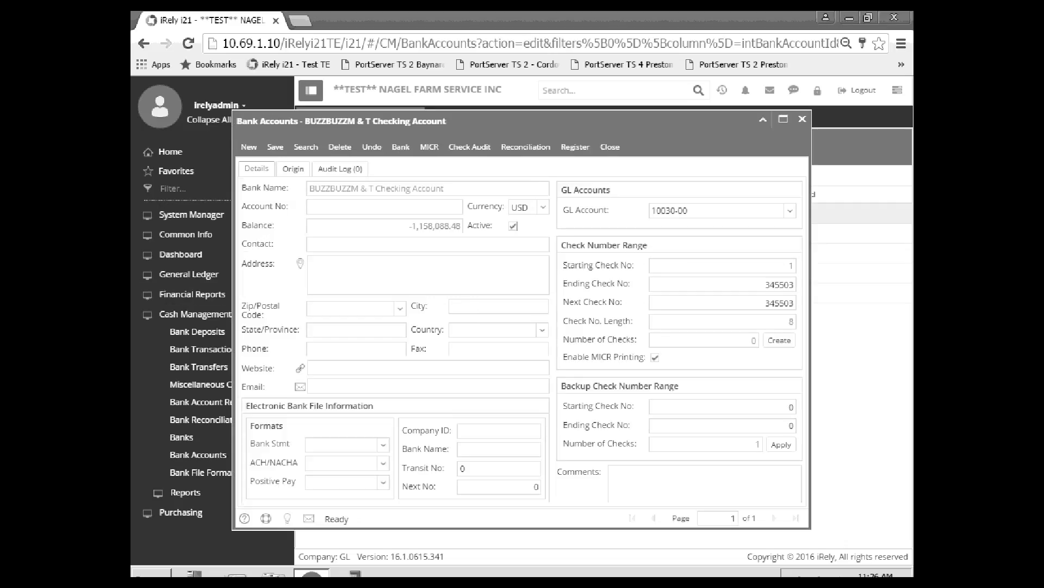
# - Disable MICR printing for the bank account and set its next check number to 345504
pyautogui.click(655, 358)
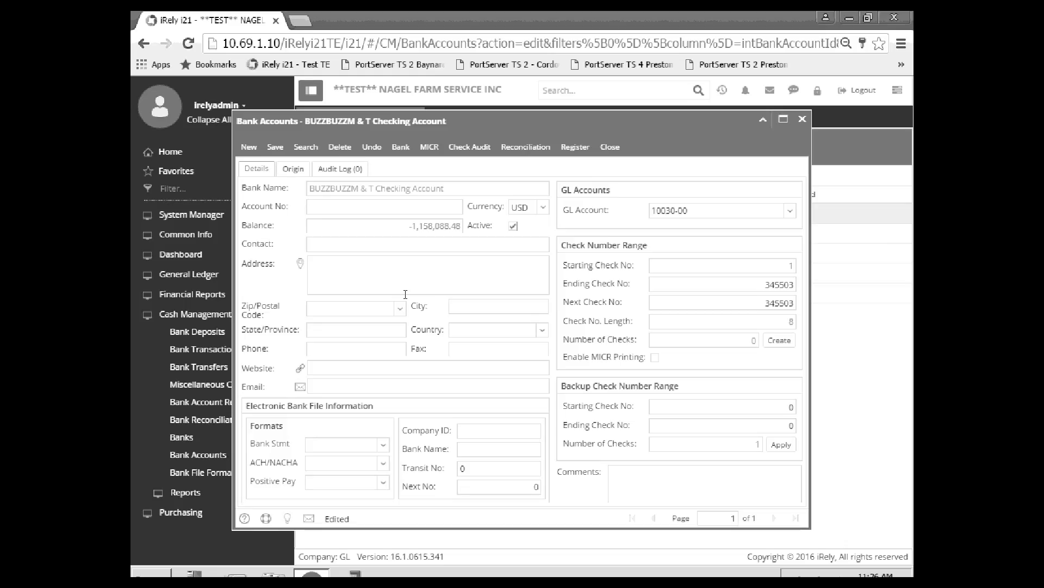
pyautogui.click(791, 269)
pyautogui.moveTo(789, 266); pyautogui.dragTo(802, 264)
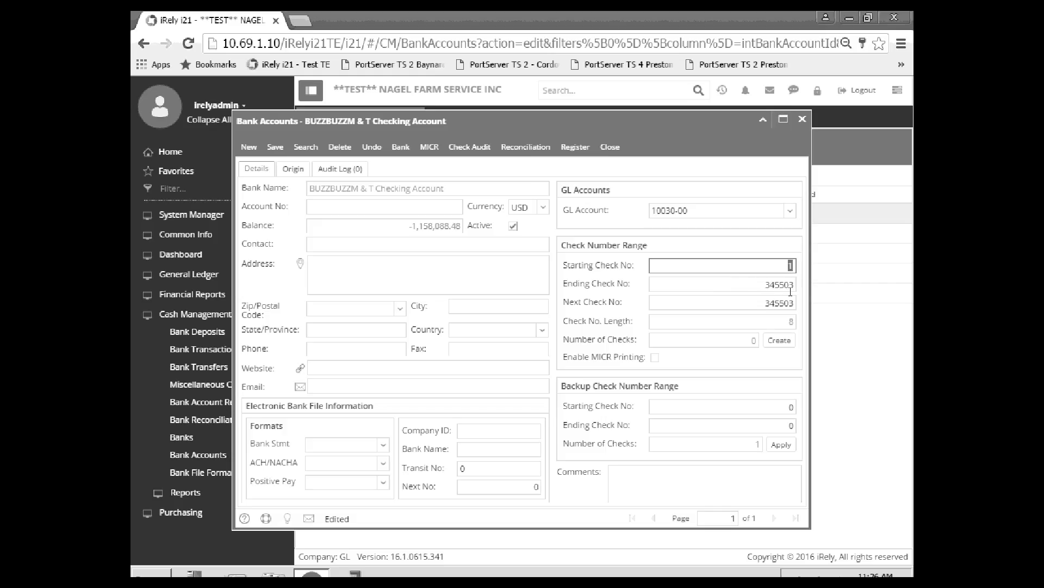
pyautogui.click(792, 302)
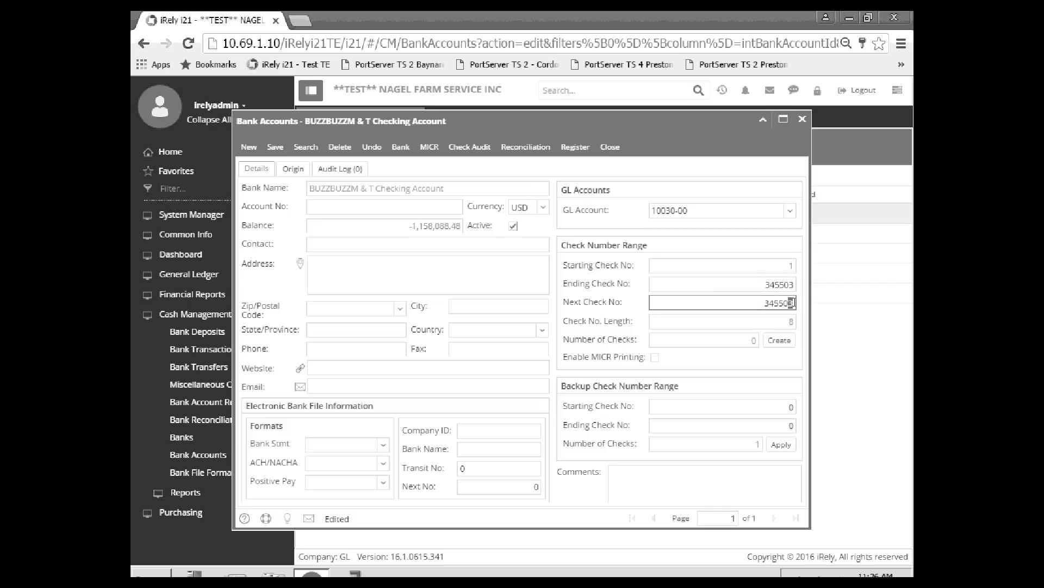
pyautogui.write('4')
# - Set the ending check number in the bank account's check number range to 346500
pyautogui.click(781, 285)
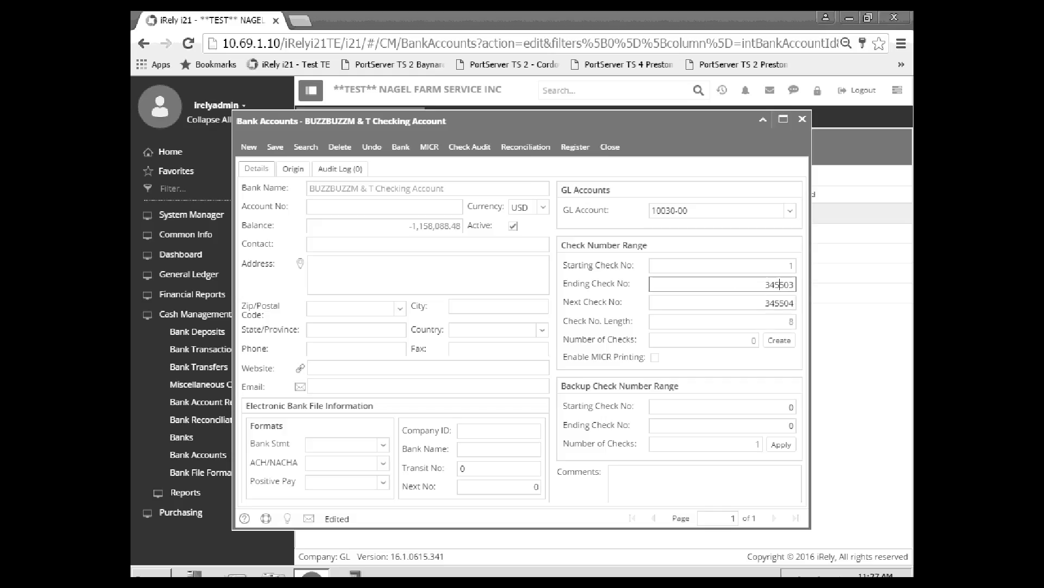
pyautogui.press('BackSpace')
pyautogui.write('6')
pyautogui.press('BackSpace')
pyautogui.press('BackSpace')
pyautogui.press('BackSpace')
pyautogui.press('BackSpace')
pyautogui.write('6500')
# - Set the next check number to 345503 and try to create the checks for the range
pyautogui.moveTo(788, 303); pyautogui.dragTo(797, 302)
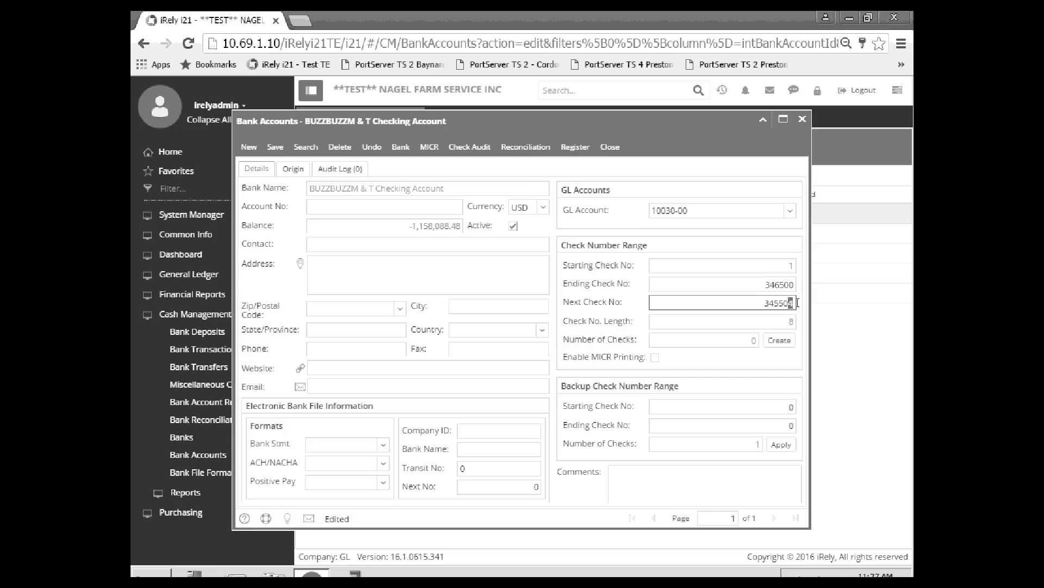
pyautogui.write('3')
pyautogui.click(778, 341)
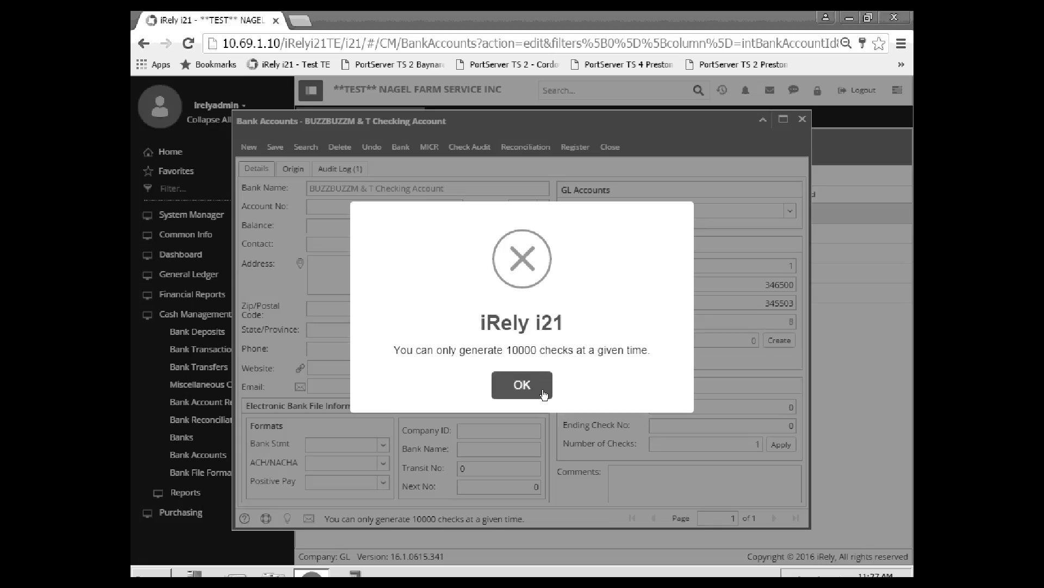
pyautogui.click(543, 392)
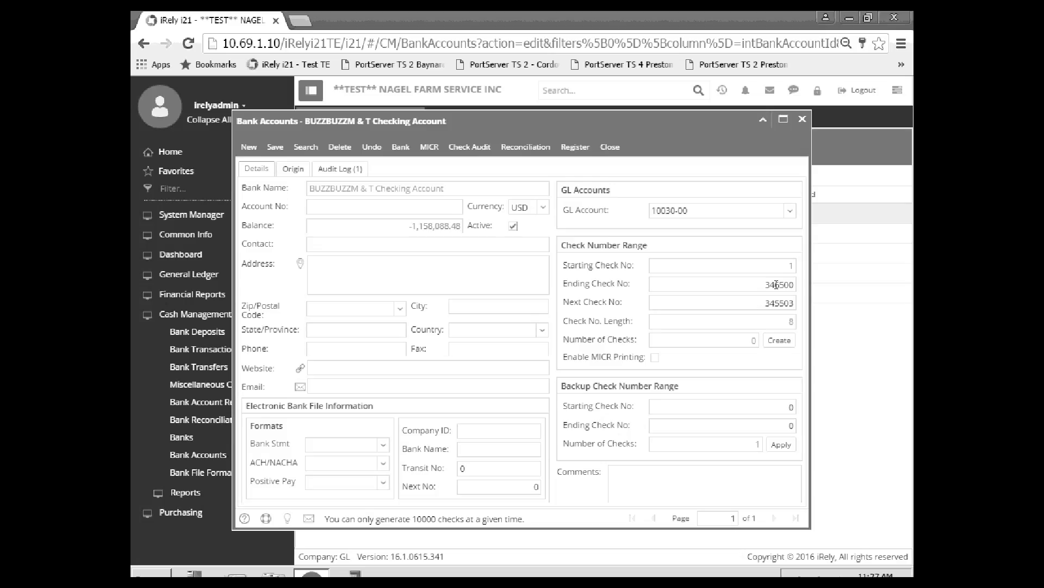
# - Set the ending check number to 345900 and try to create the checks again
pyautogui.click(781, 286)
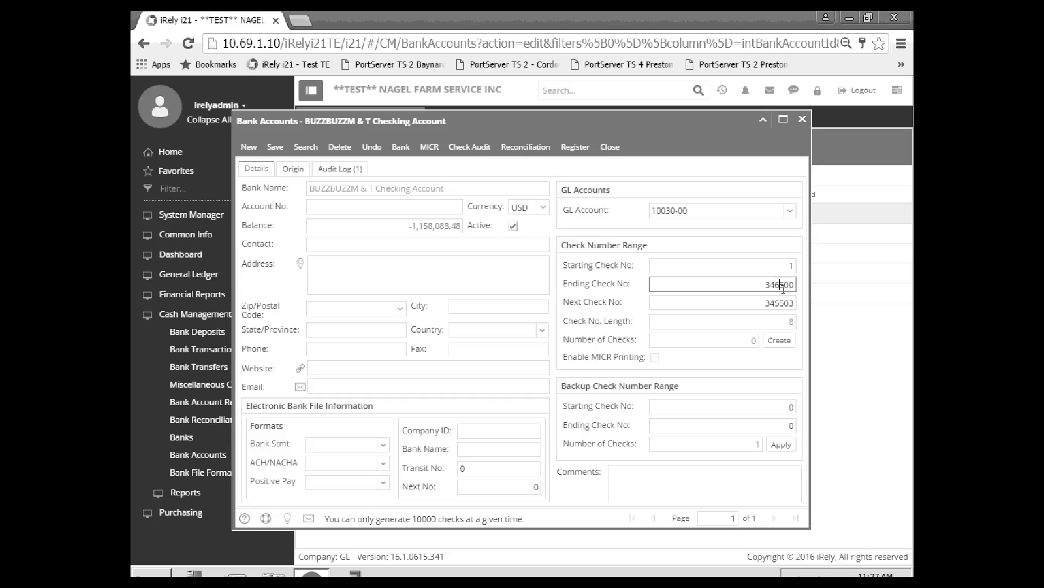
pyautogui.press('BackSpace')
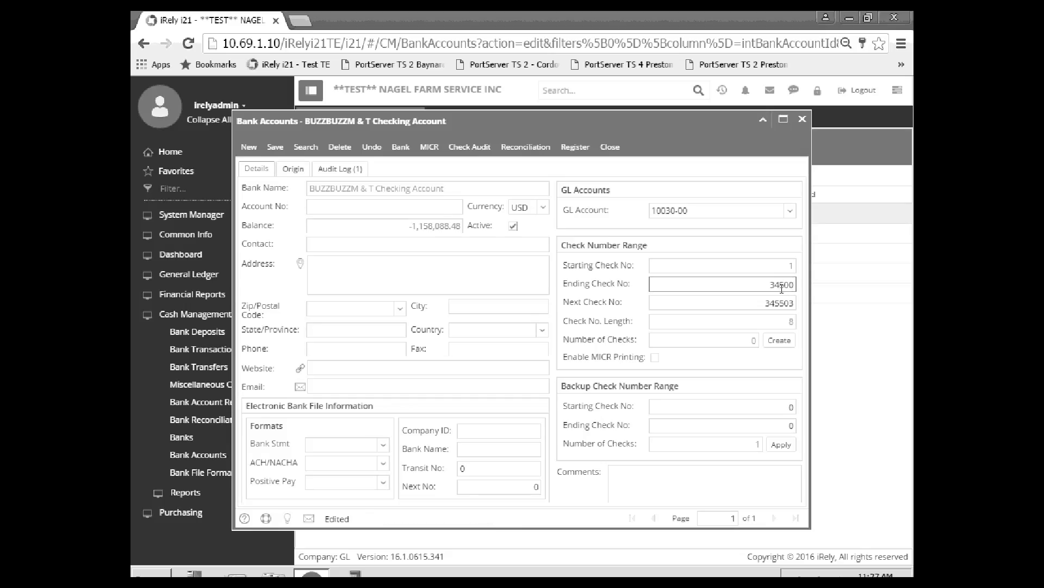
pyautogui.write('5')
pyautogui.press('BackSpace')
pyautogui.press('BackSpace')
pyautogui.press('BackSpace')
pyautogui.write('900')
pyautogui.click(780, 340)
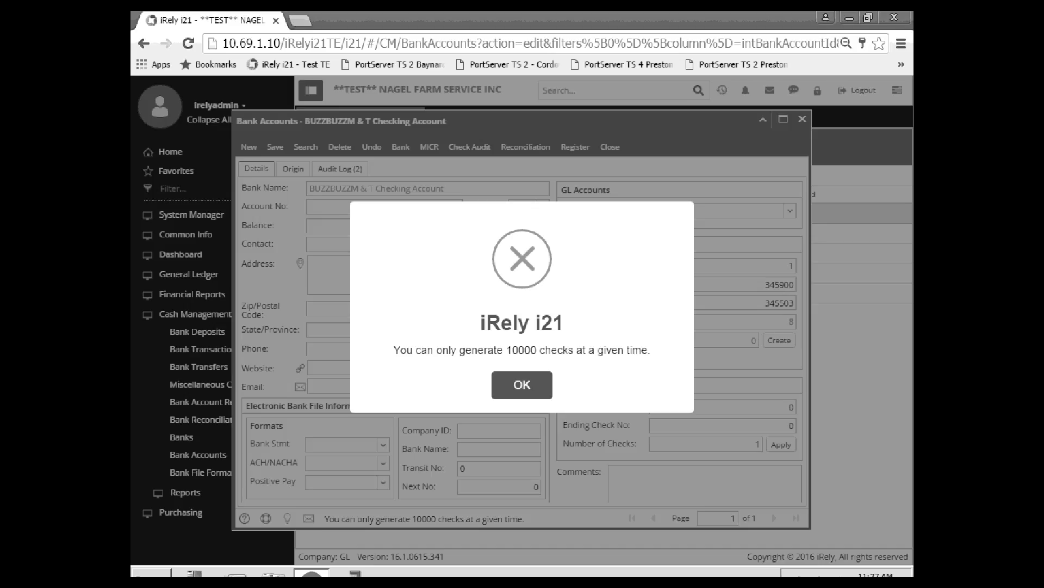
pyautogui.click(533, 386)
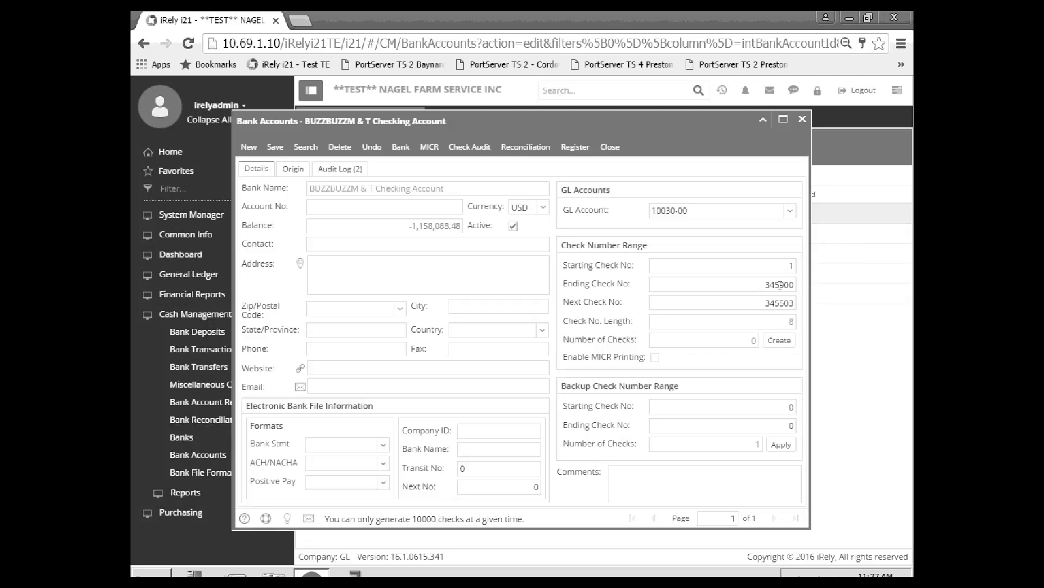
# - Raise the ending check number to 355000 and try to create the checks
pyautogui.moveTo(776, 286); pyautogui.dragTo(769, 294)
pyautogui.write('5')
pyautogui.press('BackSpace')
pyautogui.press('BackSpace')
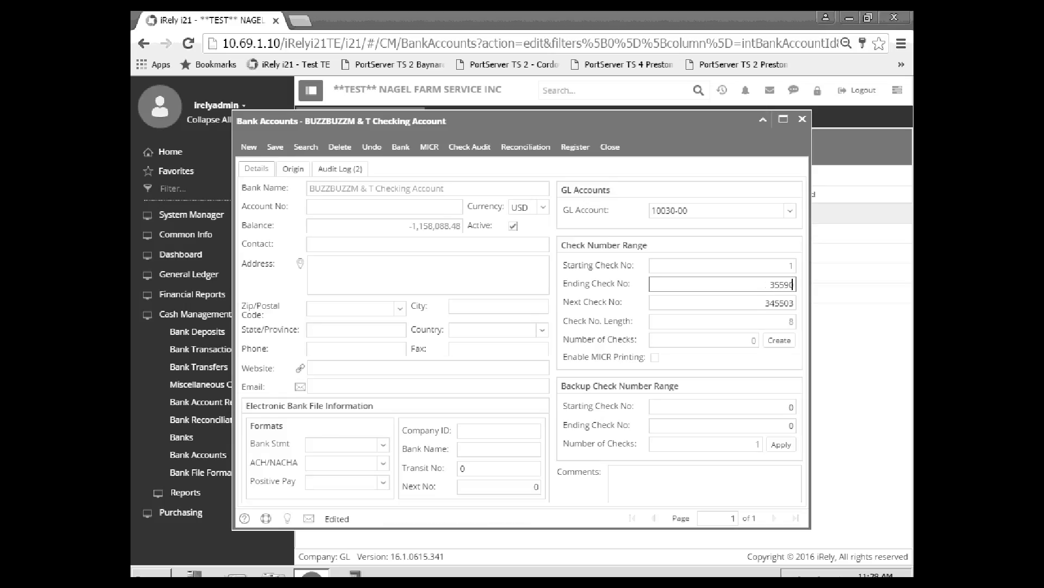
pyautogui.press('BackSpace')
pyautogui.write('000')
pyautogui.click(781, 343)
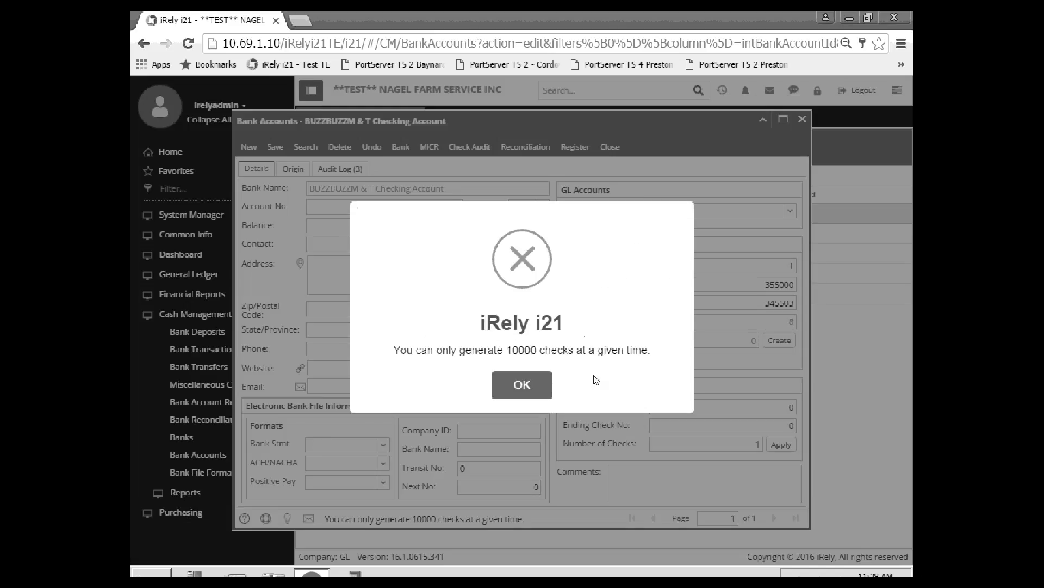
pyautogui.click(530, 393)
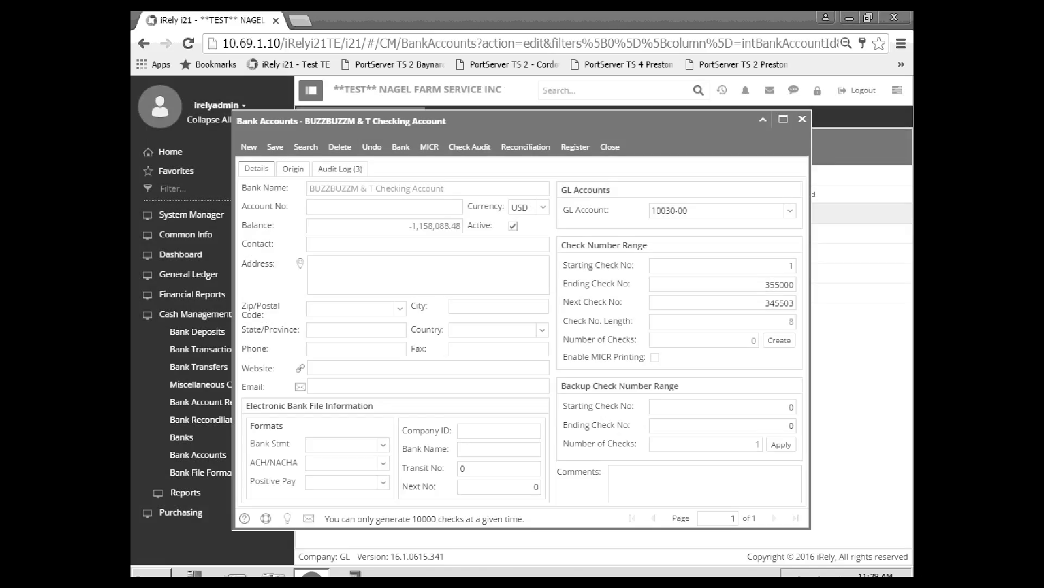
# - Set the ending check number to 347000 and try to create the checks
pyautogui.doubleClick(767, 285)
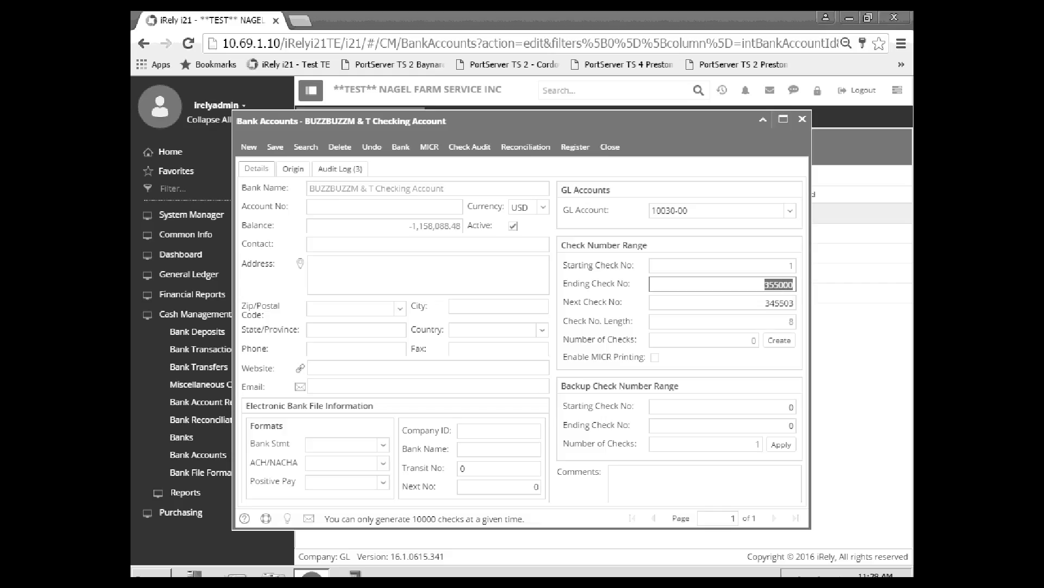
pyautogui.write('347')
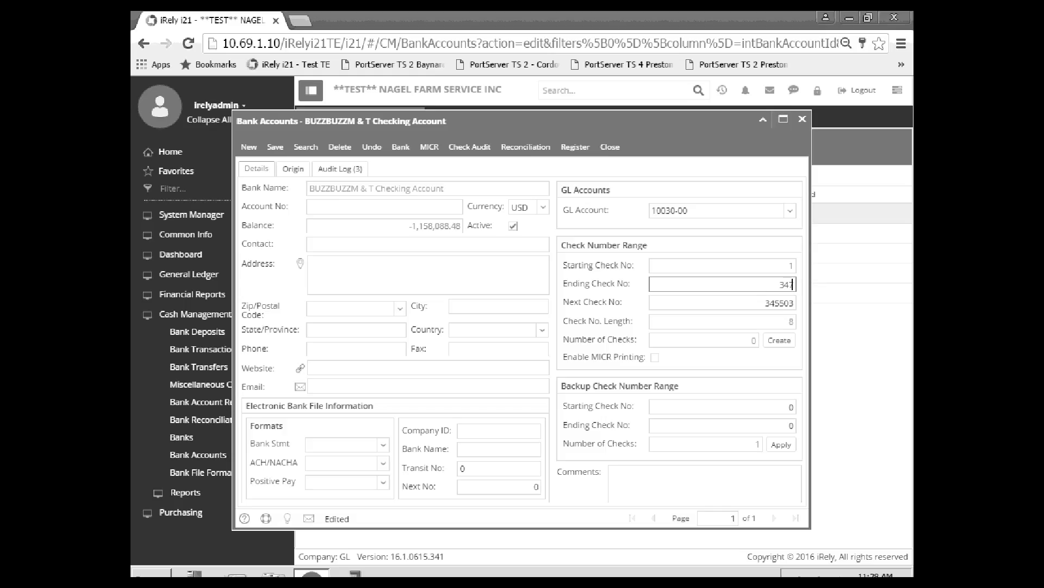
pyautogui.write('000')
pyautogui.click(779, 340)
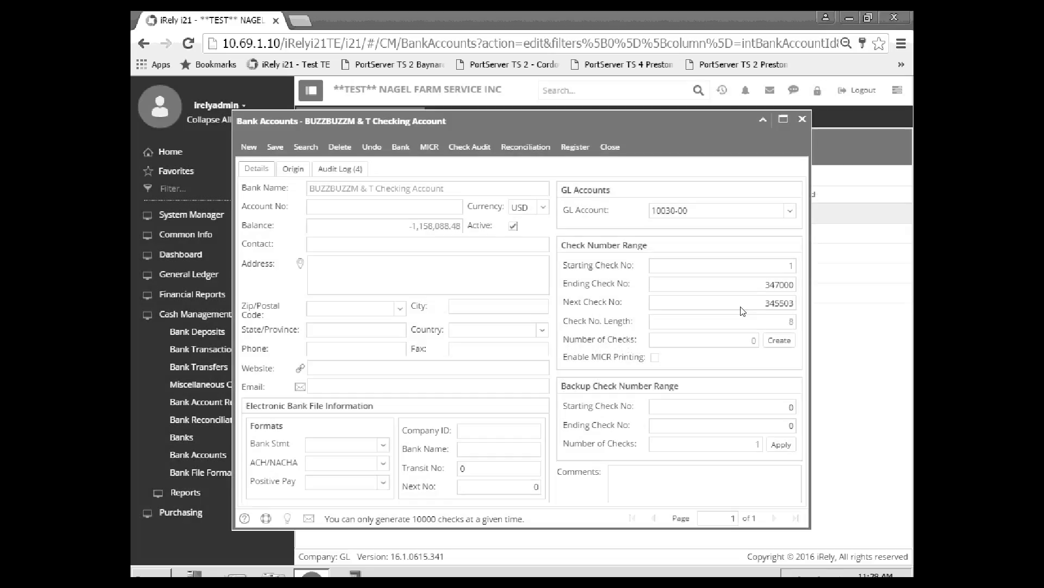
# - Set the ending check number to 345600 and try to create the checks for the range
pyautogui.moveTo(795, 285); pyautogui.dragTo(766, 287)
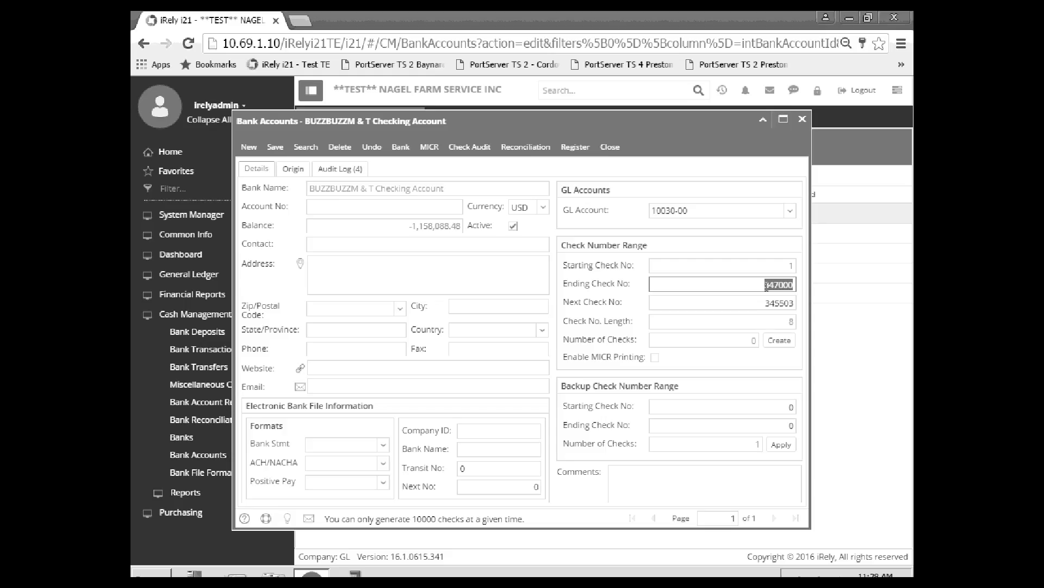
pyautogui.write('345')
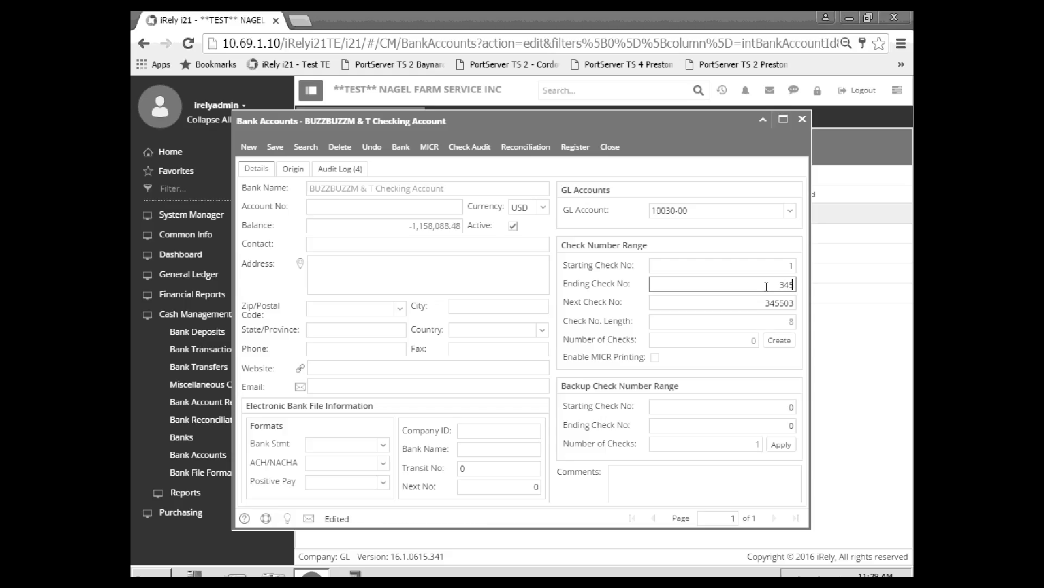
pyautogui.write('5')
pyautogui.write('00')
pyautogui.click(780, 339)
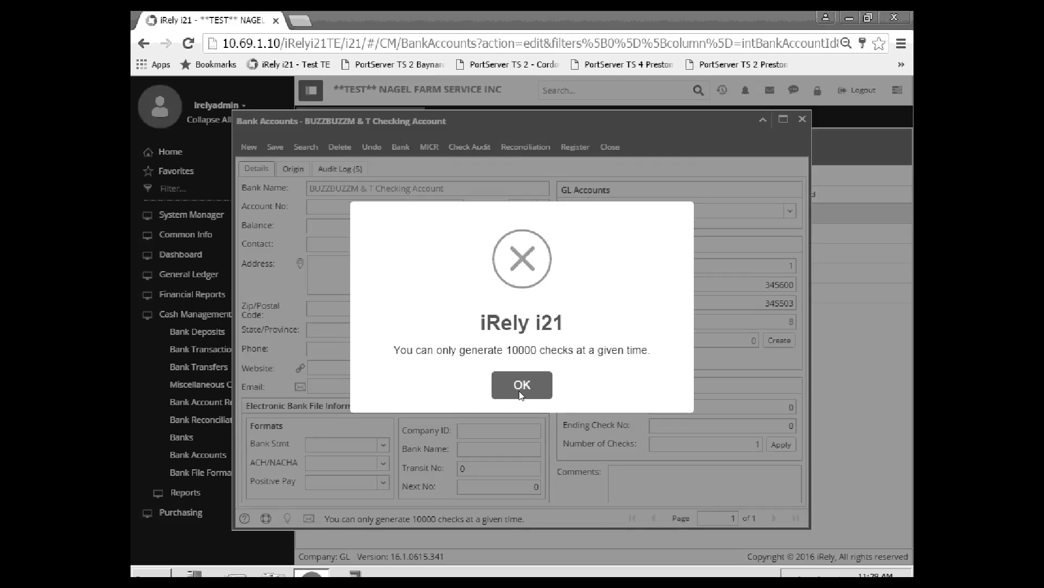
pyautogui.click(520, 392)
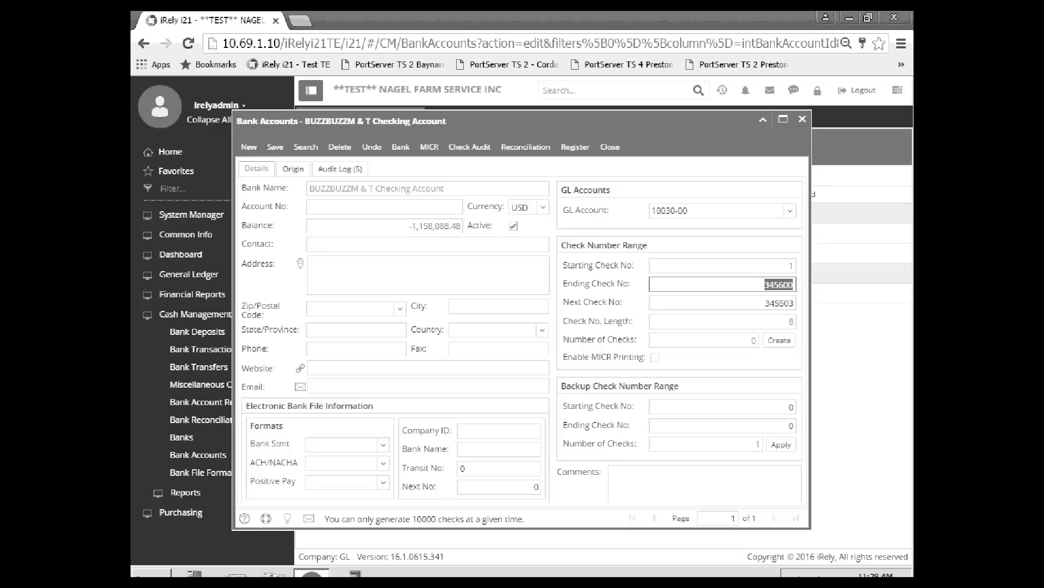
# - Set the ending check number to 345550 and try to create the checks
pyautogui.press('BackSpace')
pyautogui.write('345550')
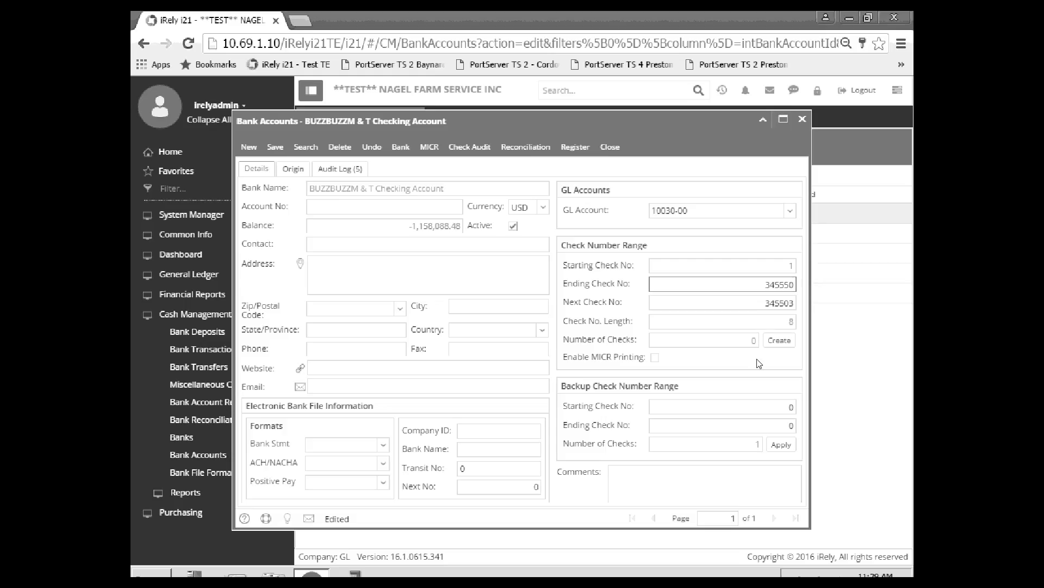
pyautogui.click(779, 340)
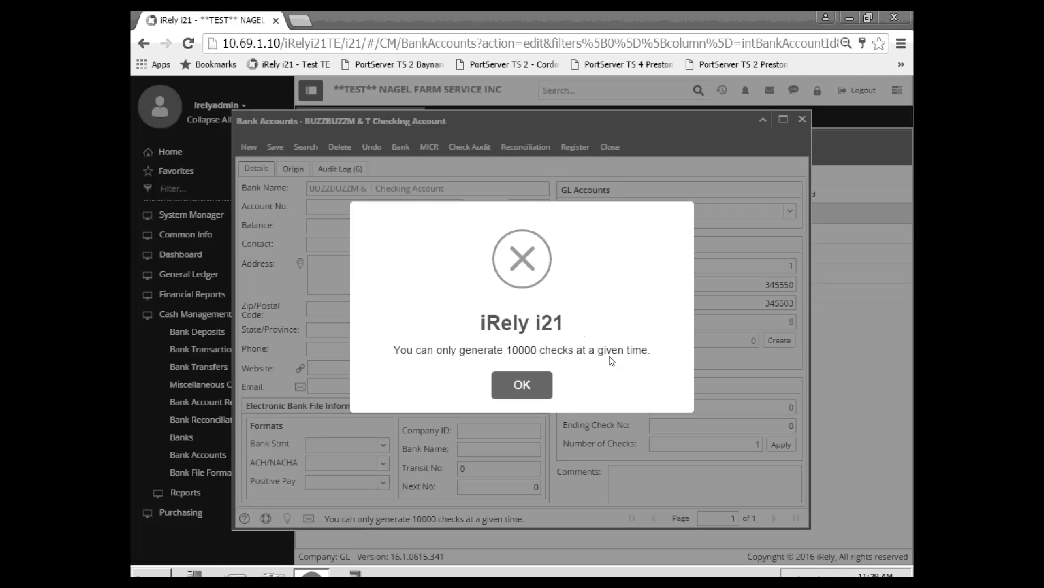
pyautogui.click(544, 385)
# - Set the ending check number in the check number range to 34500
pyautogui.doubleClick(765, 304)
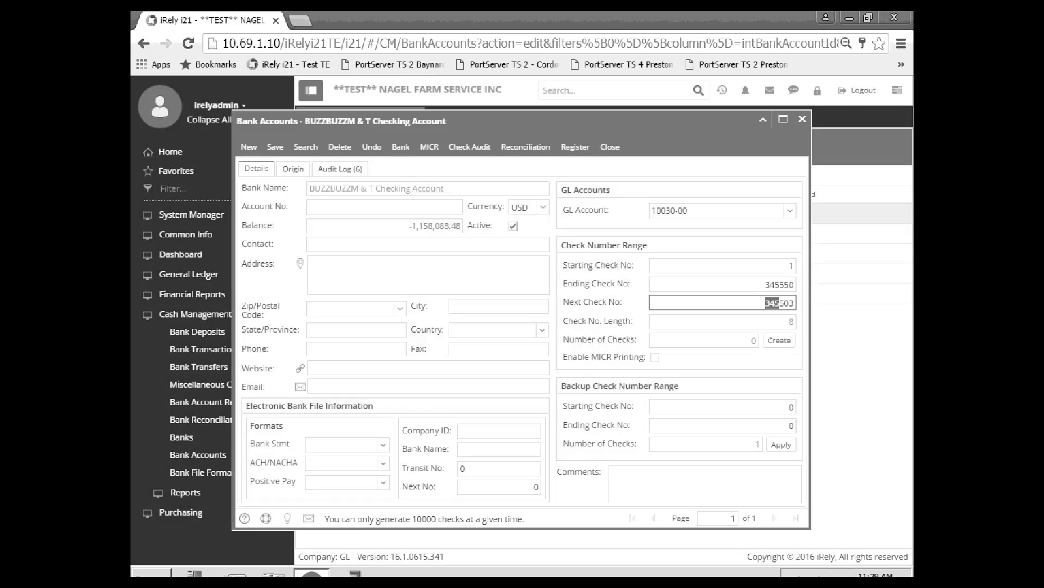
pyautogui.doubleClick(766, 283)
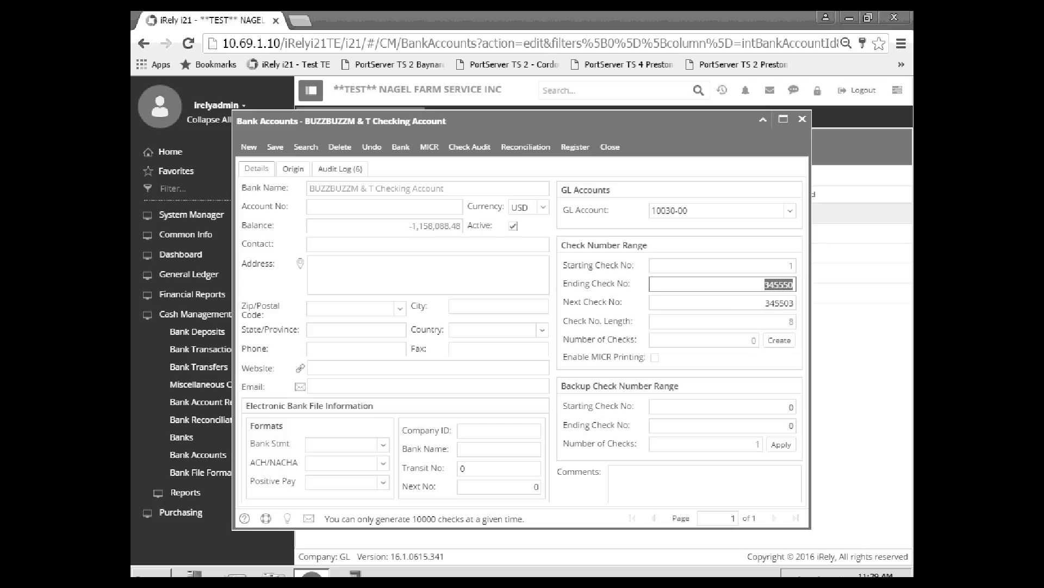
pyautogui.press('BackSpace')
pyautogui.write('3')
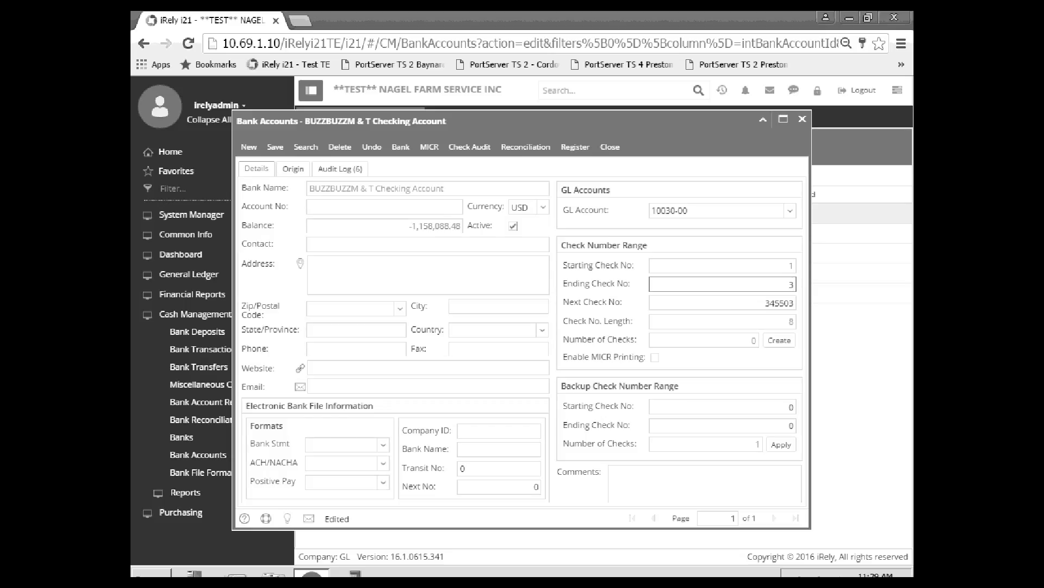
pyautogui.write('4500')
# - Set the next check number to 32500 and try to create the checks
pyautogui.moveTo(764, 304); pyautogui.dragTo(794, 303)
pyautogui.press('Tab')
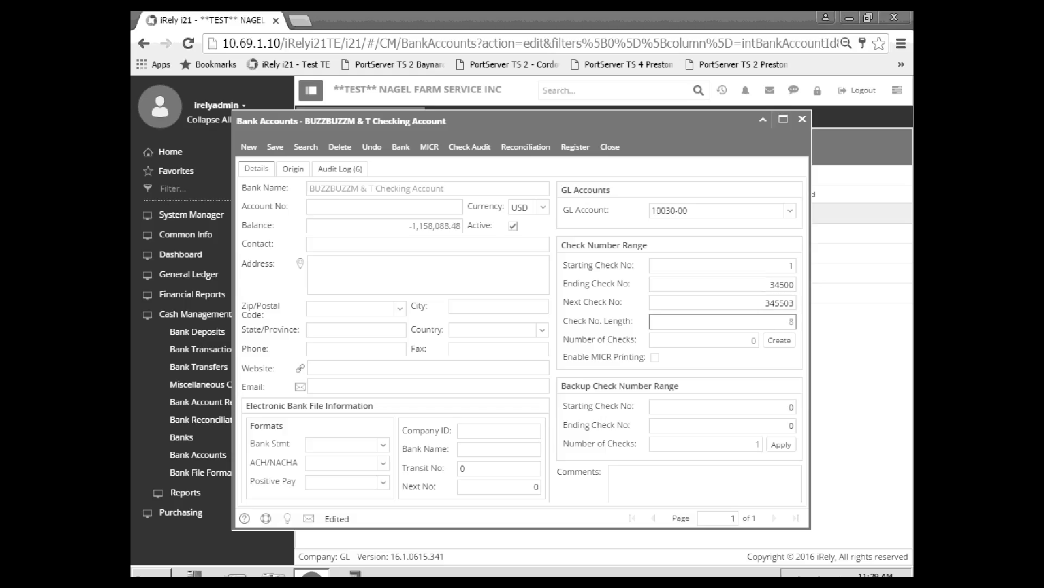
pyautogui.click(777, 301)
pyautogui.moveTo(777, 300); pyautogui.dragTo(797, 301)
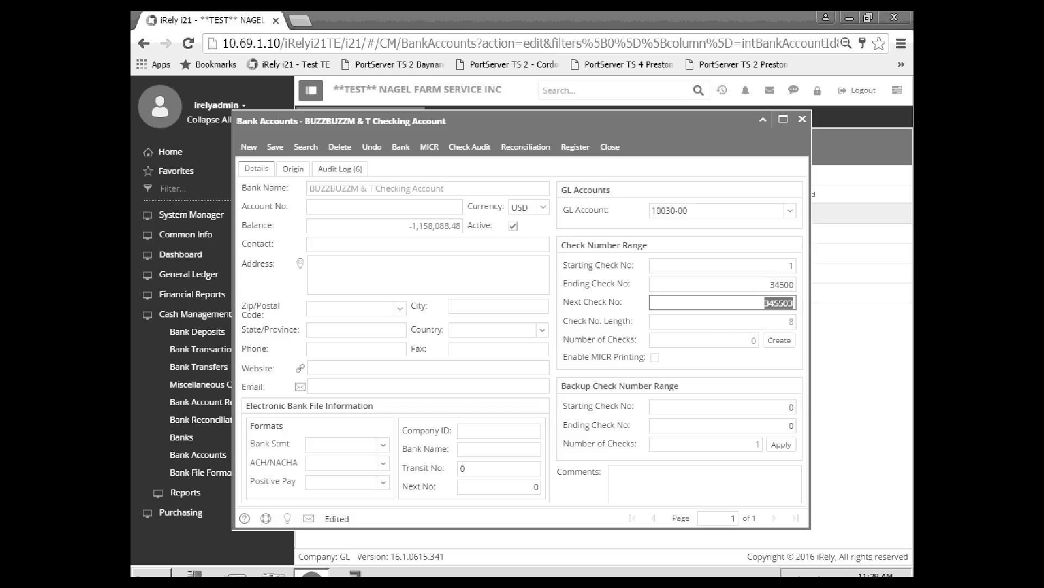
pyautogui.write('32500')
pyautogui.hotkey('ctrl', 's')
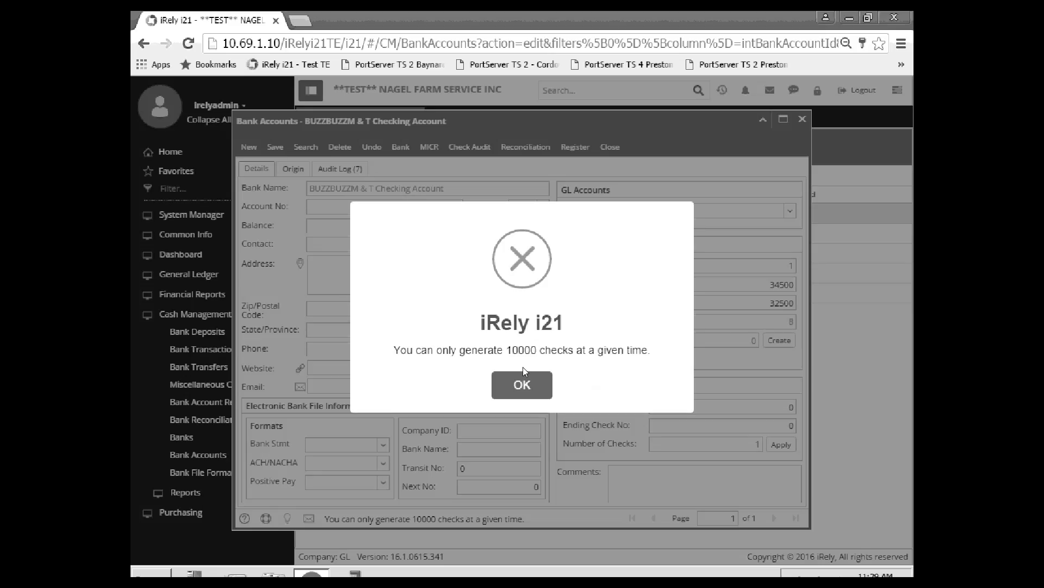
pyautogui.click(522, 385)
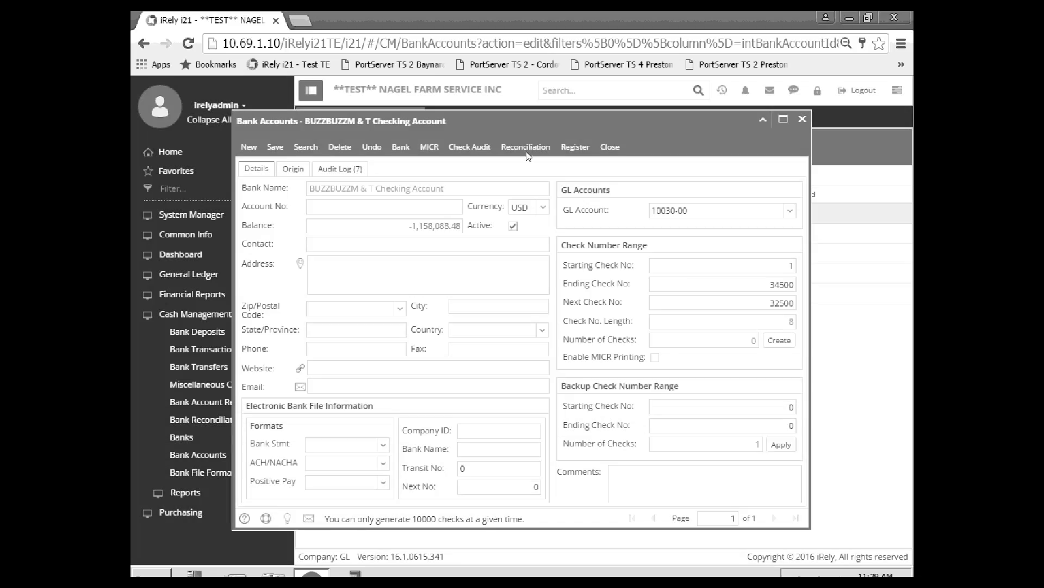
# - Close and reopen the BUZZBUZZM & T Checking Account record from the bank accounts list, and save it
pyautogui.click(611, 147)
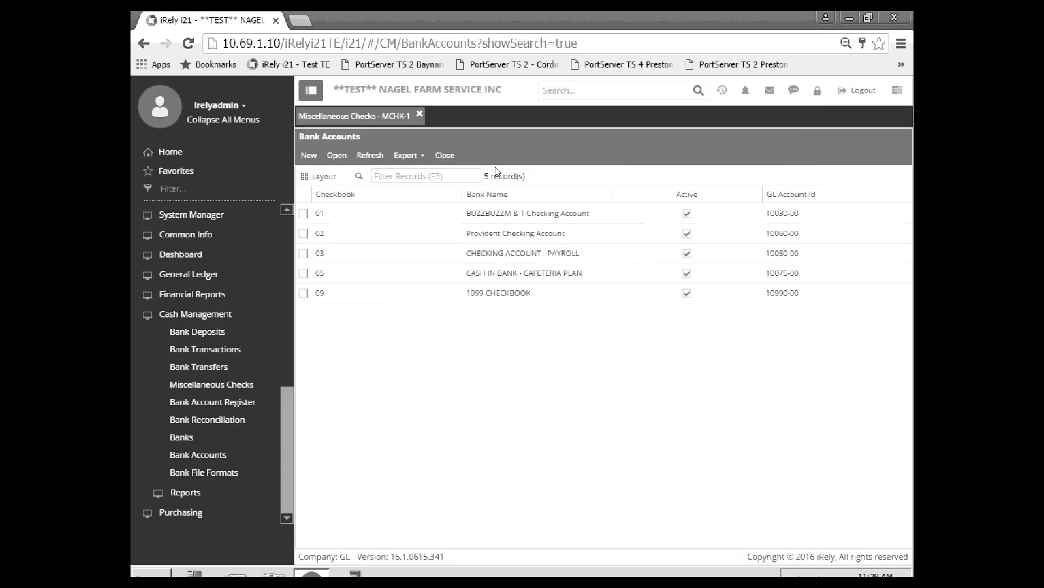
pyautogui.click(303, 215)
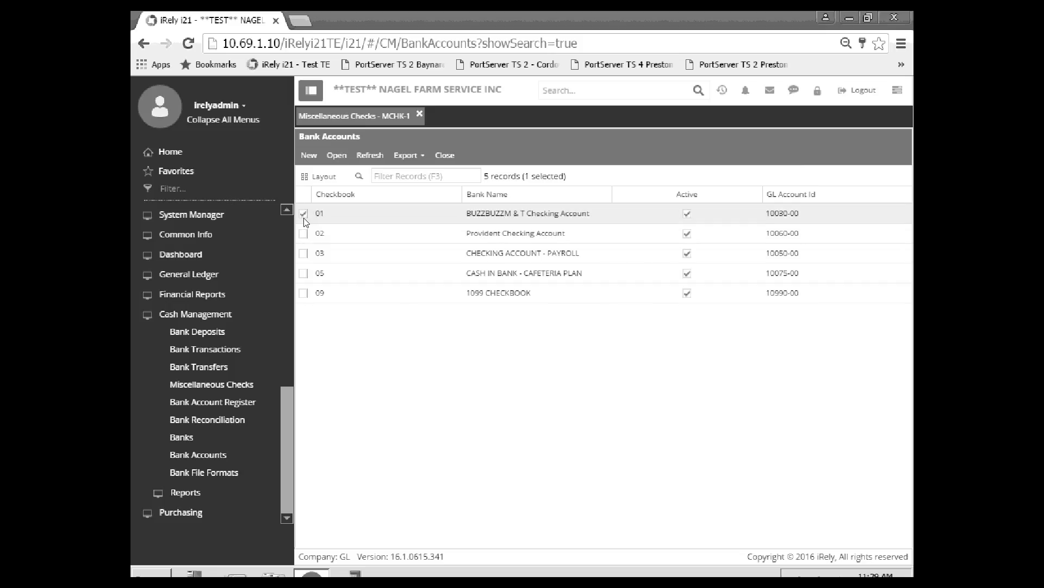
pyautogui.click(337, 157)
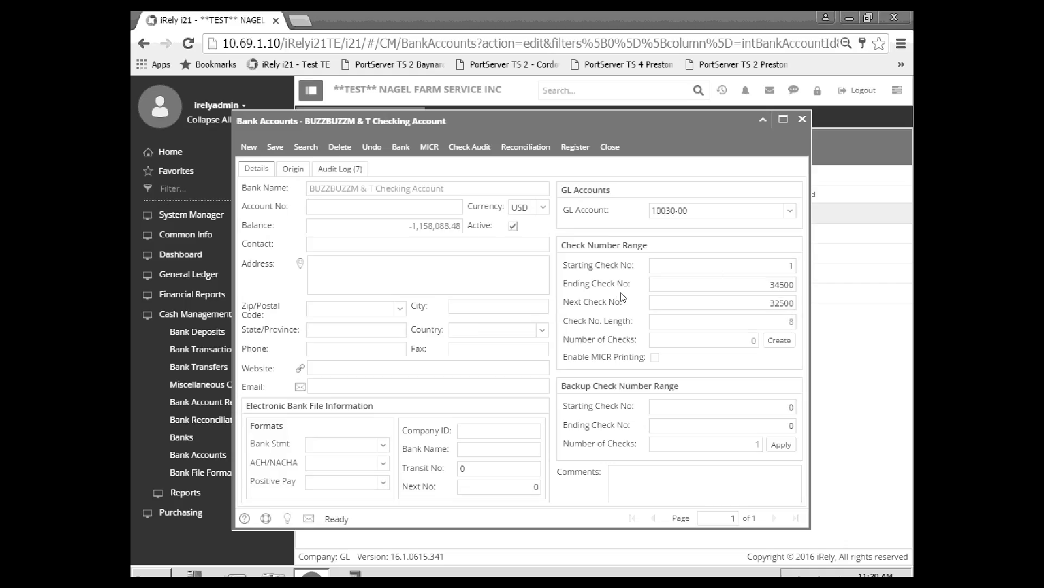
pyautogui.click(789, 303)
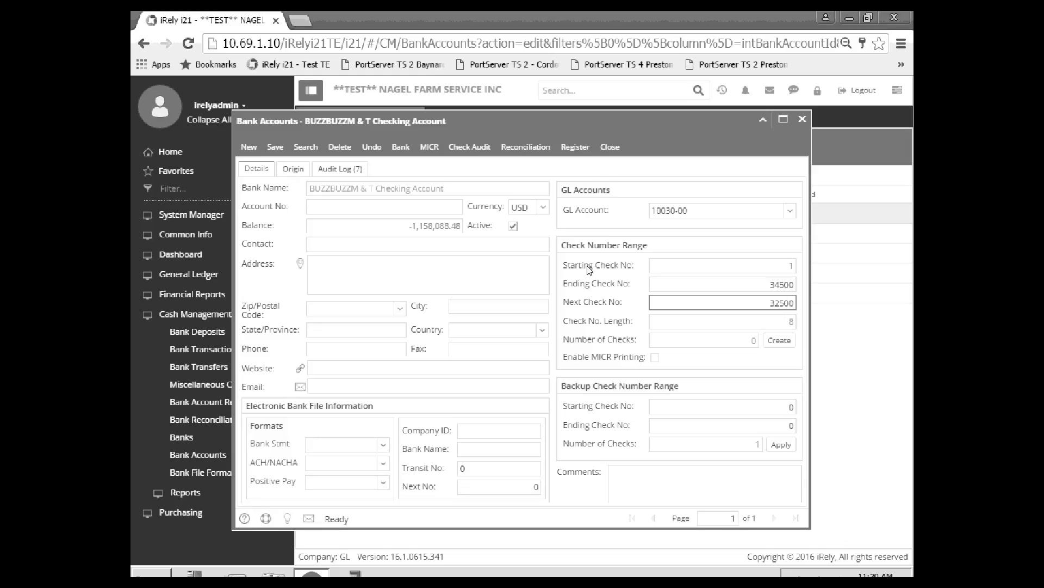
pyautogui.click(274, 148)
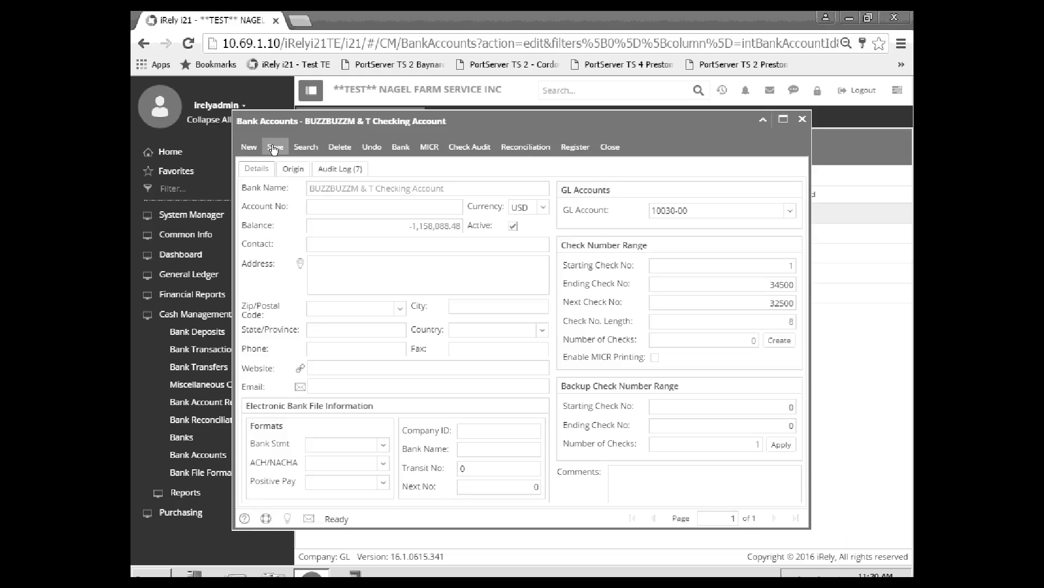
# - Set the ending check number to 99999 and try to create the checks
pyautogui.click(774, 303)
pyautogui.moveTo(775, 303); pyautogui.dragTo(799, 283)
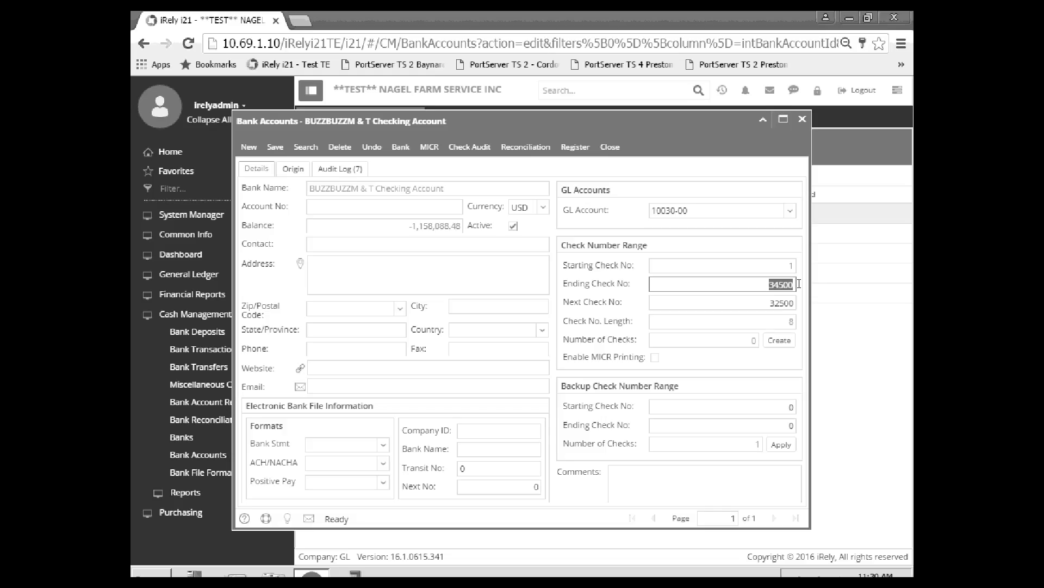
pyautogui.write('99999')
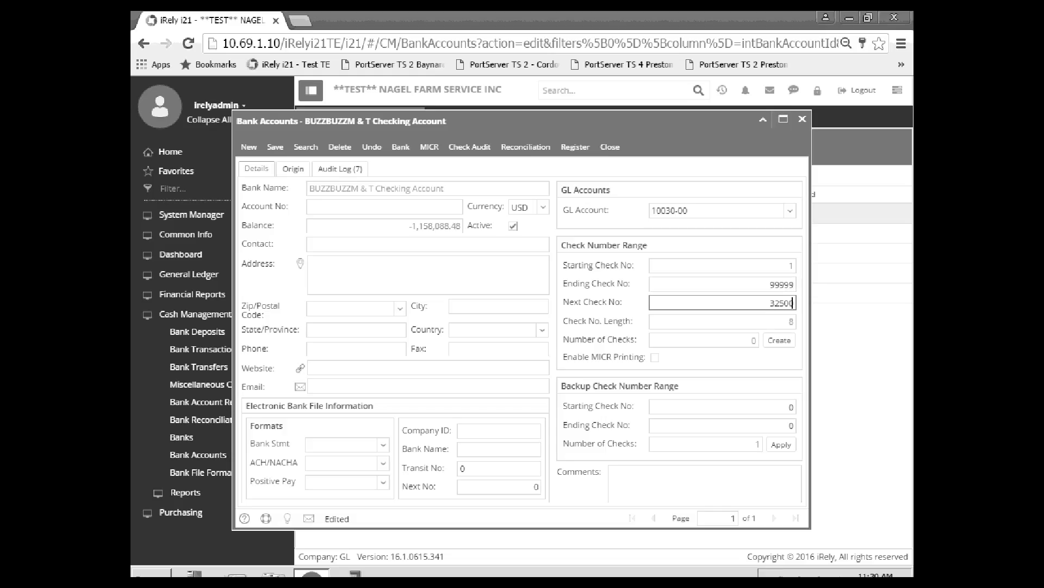
pyautogui.click(779, 340)
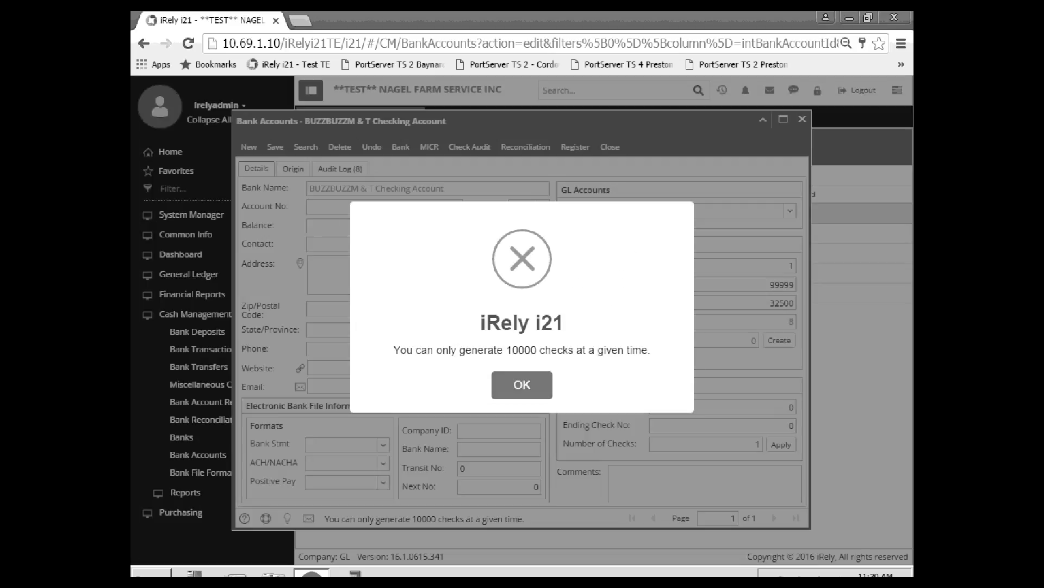
pyautogui.click(536, 381)
# - Set the ending check number to 42499 and try to create the checks
pyautogui.click(771, 284)
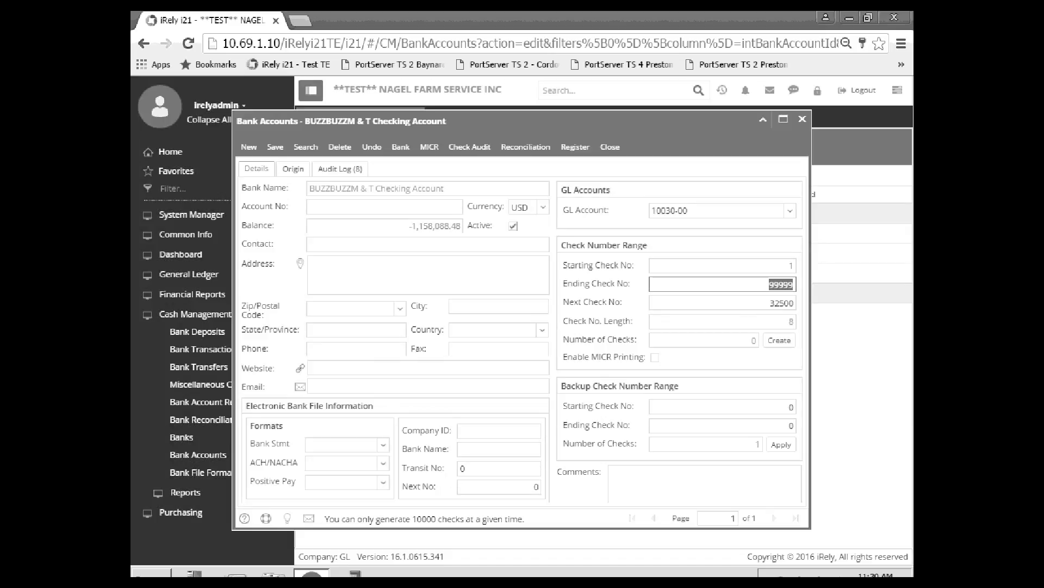
pyautogui.write('42500')
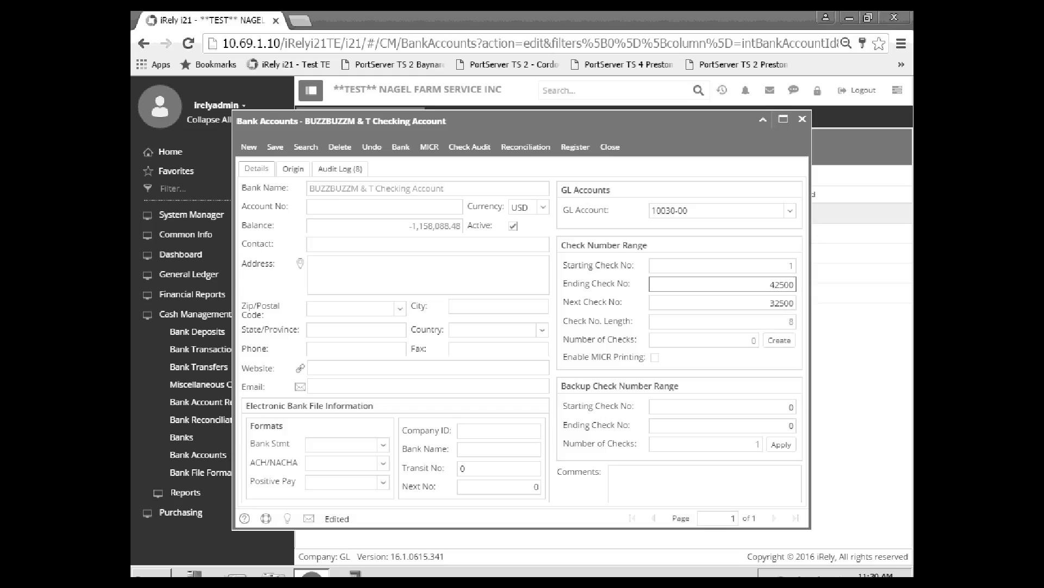
pyautogui.press('BackSpace')
pyautogui.press('BackSpace')
pyautogui.write('99')
pyautogui.click(779, 340)
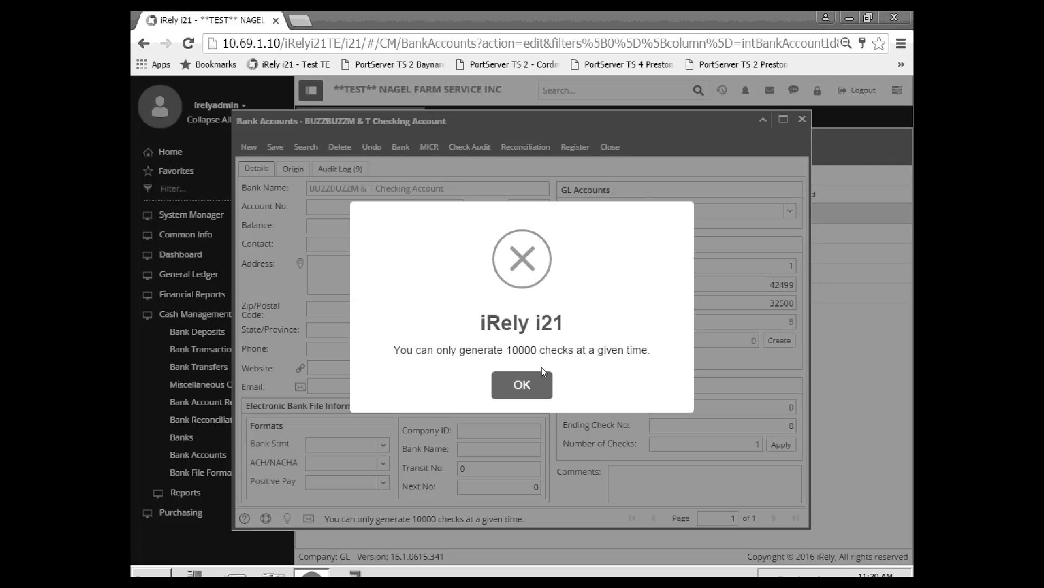
pyautogui.click(538, 382)
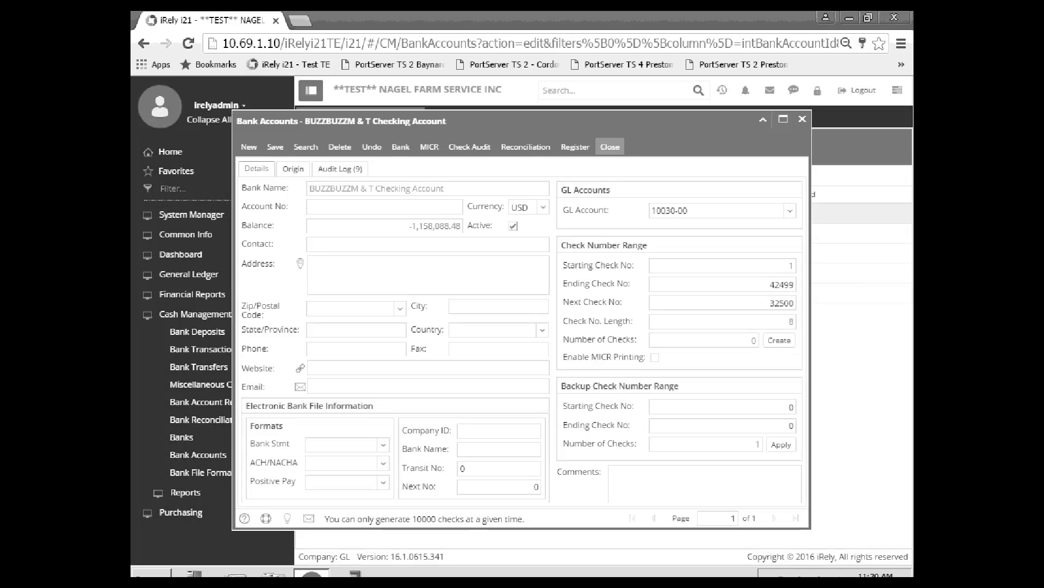
# - Close the bank account record and the bank accounts list, and return to the open miscellaneous check
pyautogui.click(610, 146)
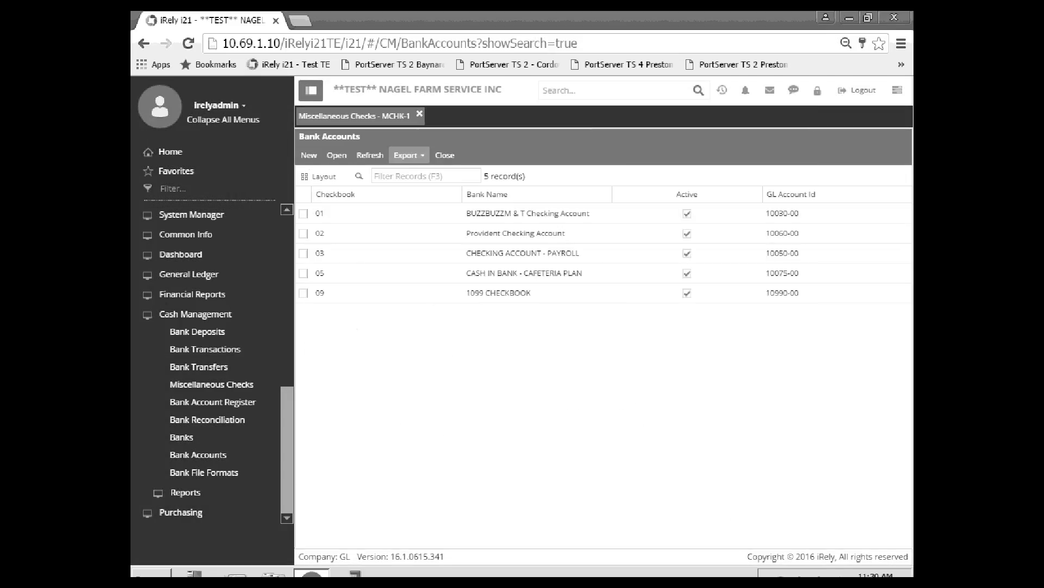
pyautogui.click(443, 156)
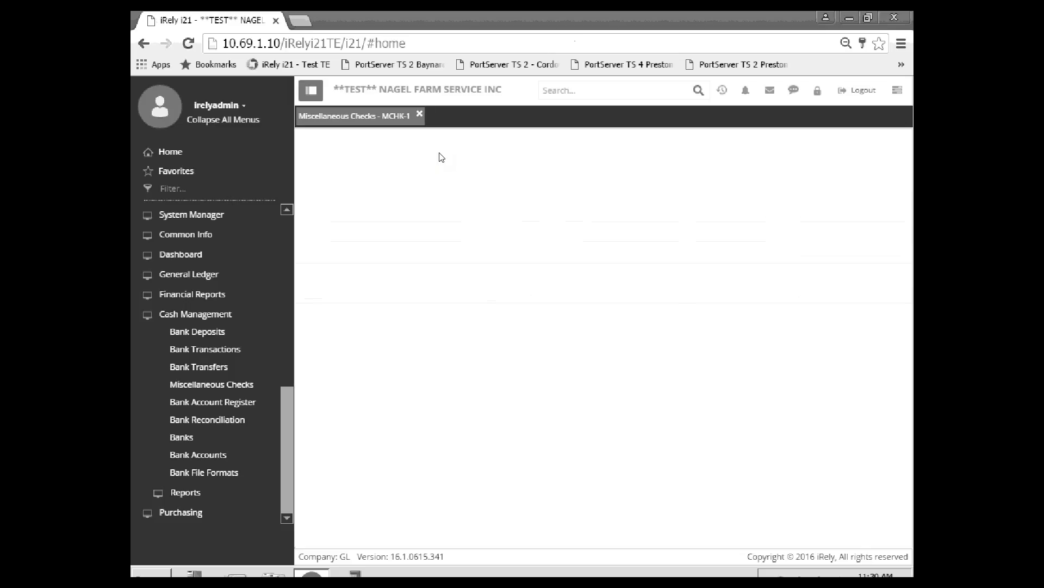
pyautogui.click(367, 118)
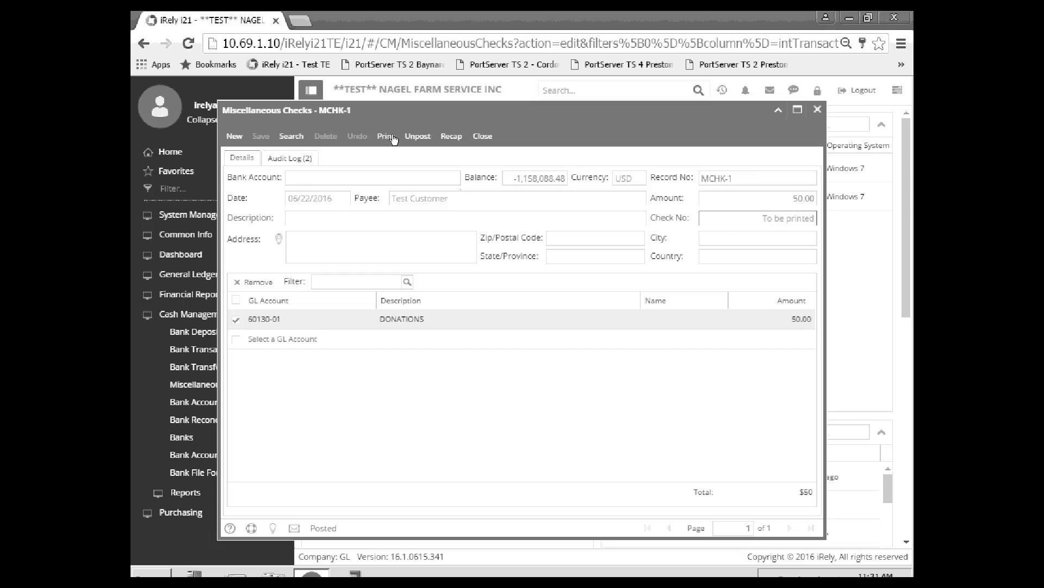
# - Unpost the miscellaneous check, post it again, and close it
pyautogui.click(418, 136)
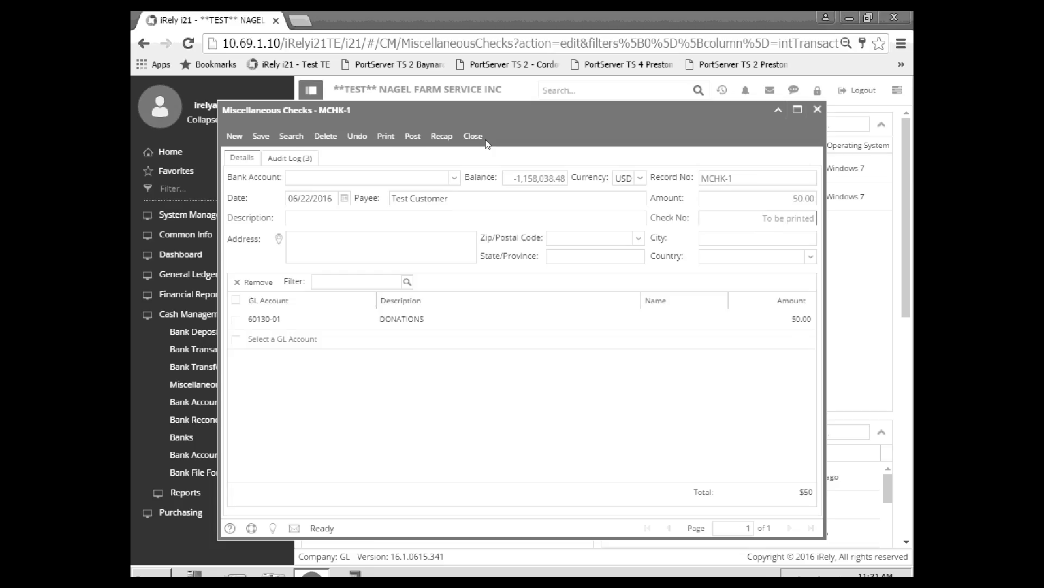
pyautogui.click(412, 136)
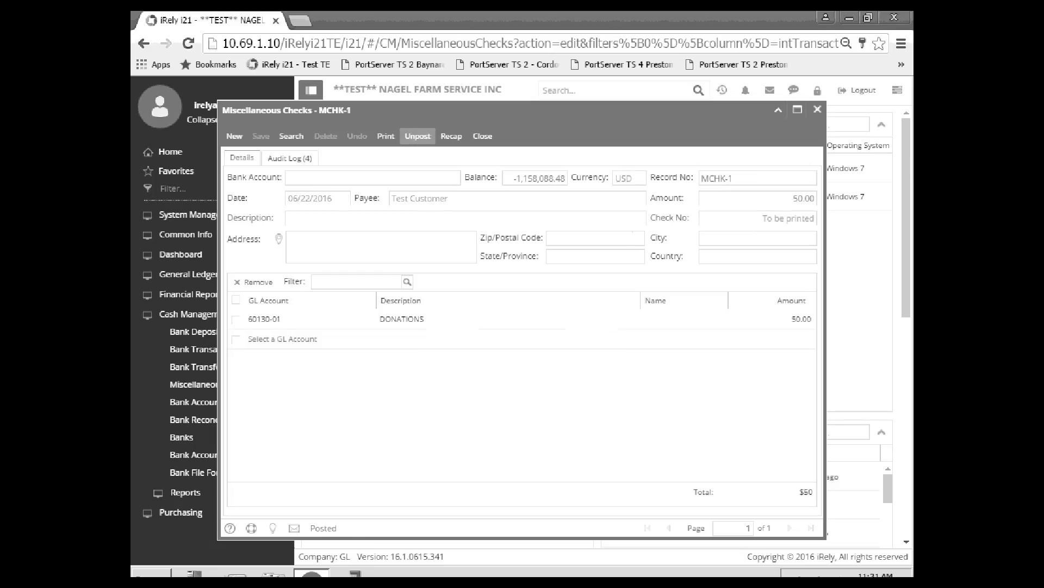
pyautogui.click(482, 137)
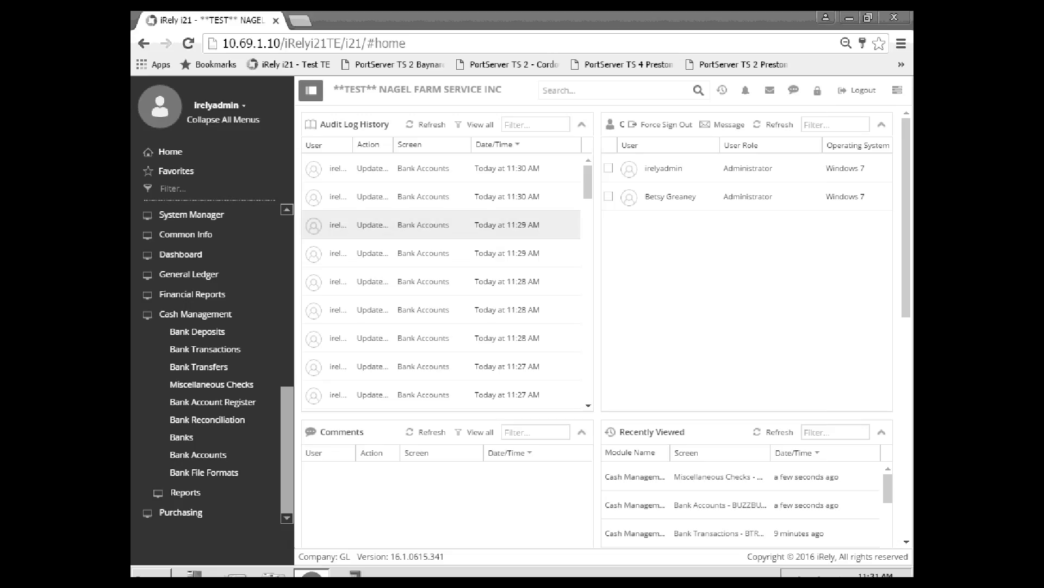
# - Open the bank account register and load the BUZZBUZZM & T Checking Account
pyautogui.click(223, 403)
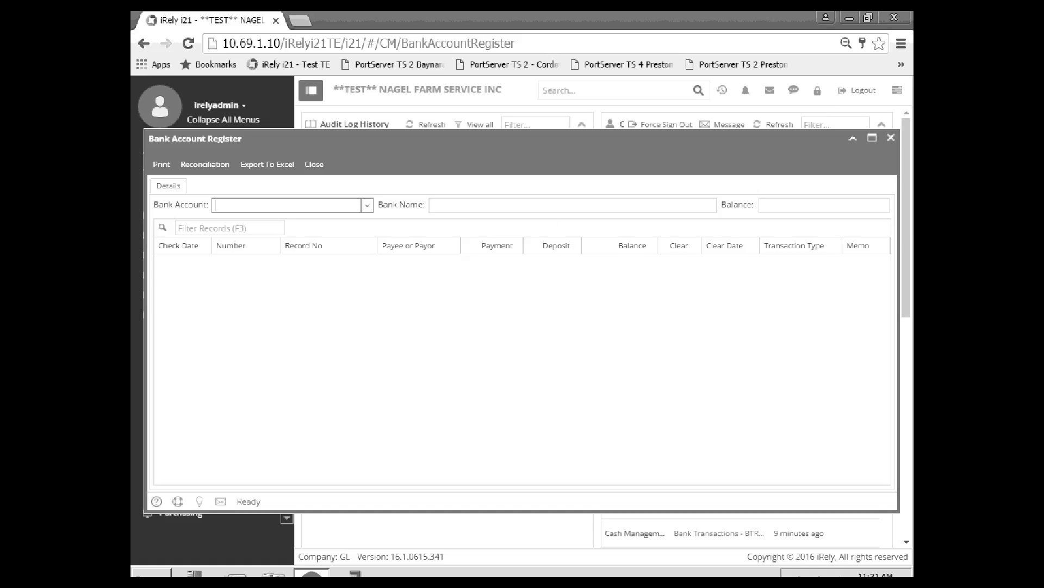
pyautogui.click(368, 205)
pyautogui.click(326, 221)
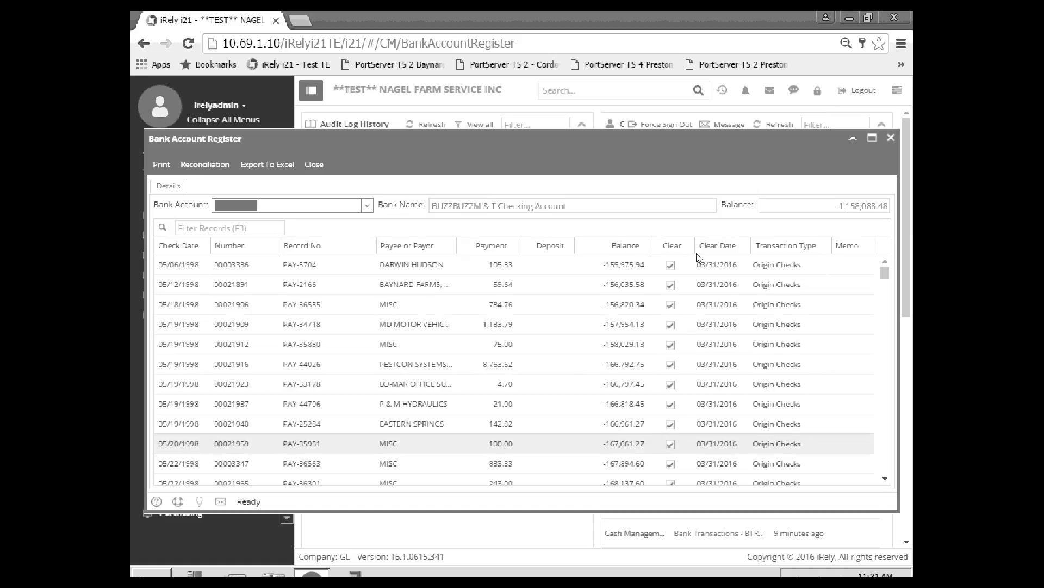
pyautogui.moveTo(742, 145); pyautogui.dragTo(747, 122)
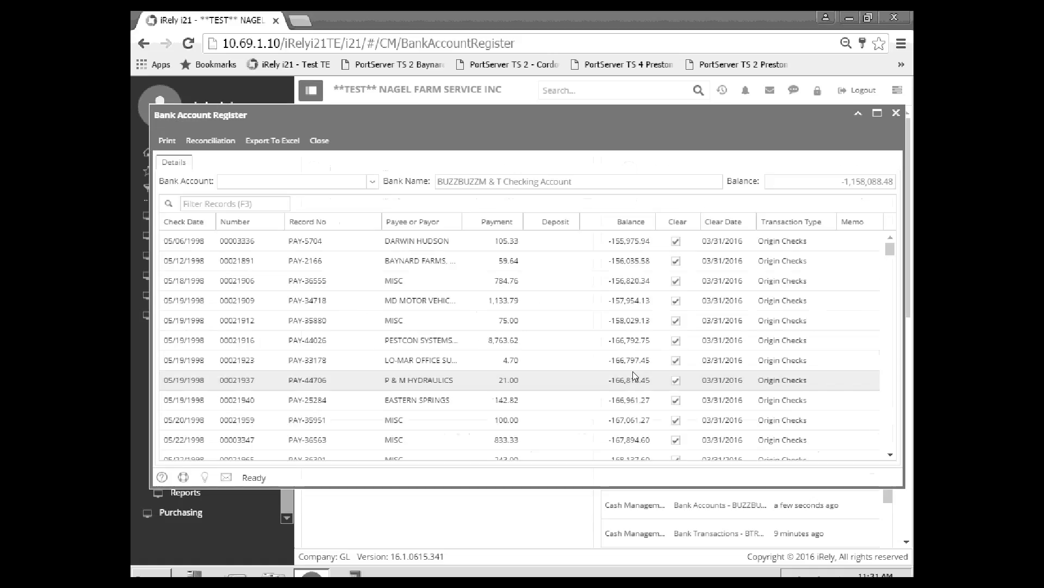
# - Look through the fields available for filtering the register records, and remove the empty filter row
pyautogui.click(168, 205)
pyautogui.click(201, 224)
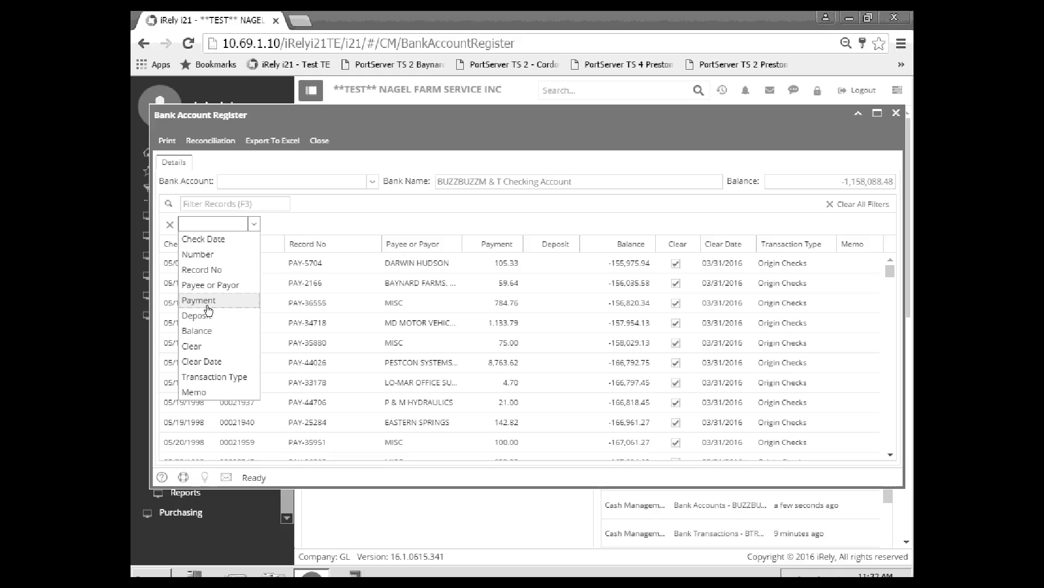
pyautogui.click(272, 140)
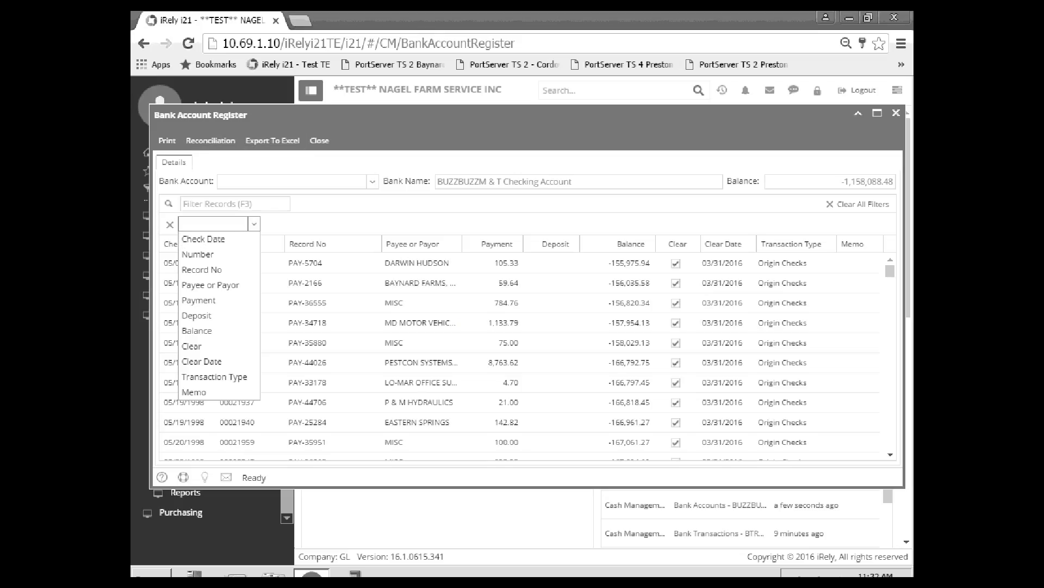
pyautogui.click(170, 225)
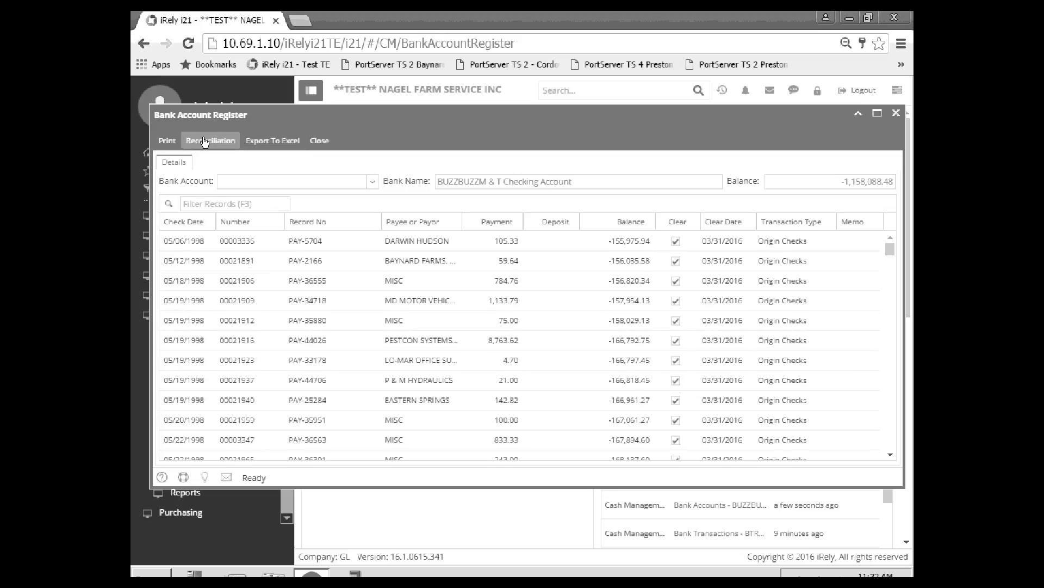
# - View the bank reconciliation linked to the register, then close the reconciliation and the bank account register
pyautogui.click(204, 142)
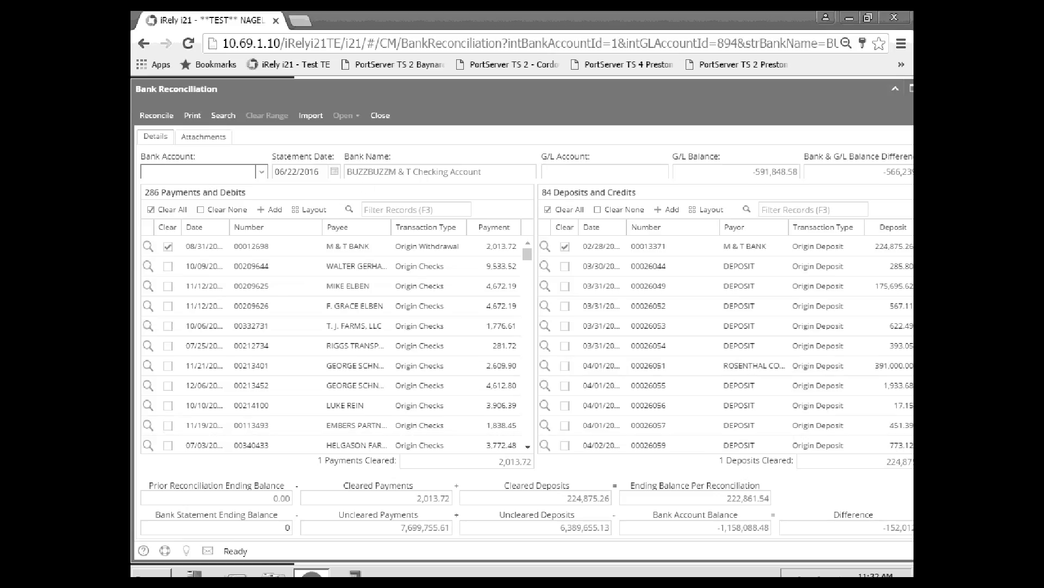
pyautogui.click(385, 119)
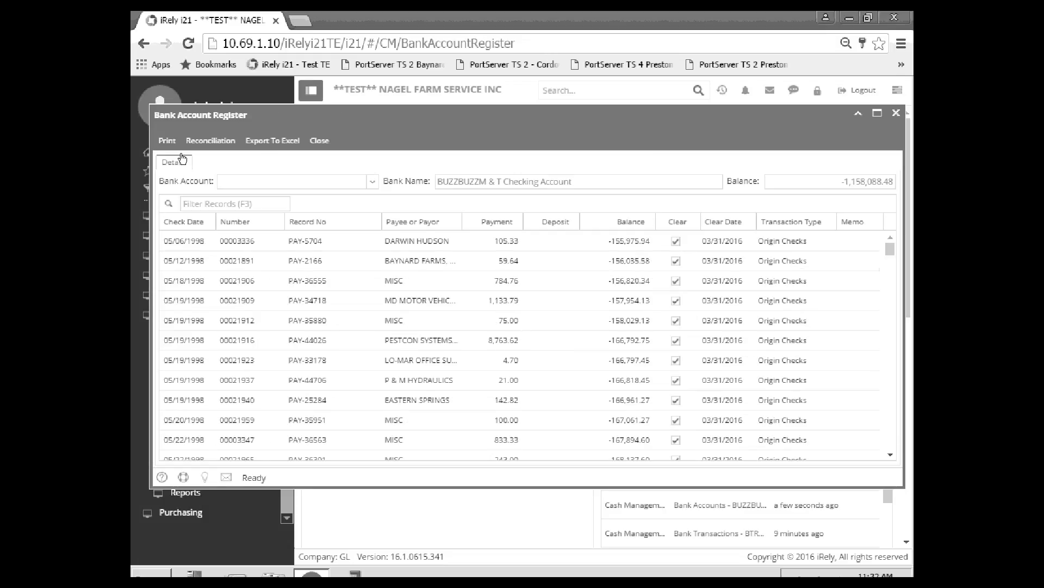
pyautogui.click(319, 141)
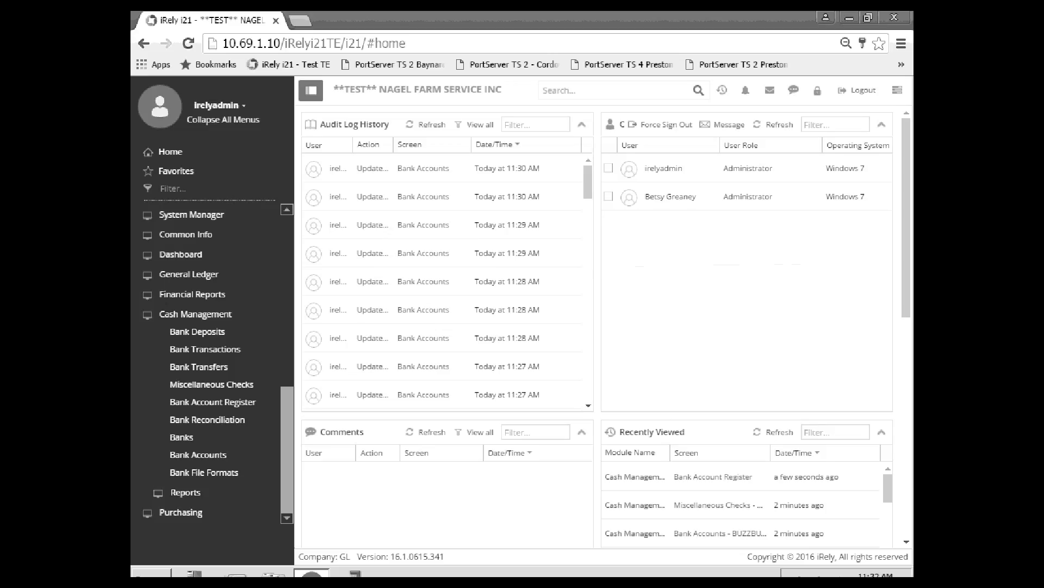
# - Open Bank Reconciliation and load the BUZZBUZZM & T Checking Account
pyautogui.click(201, 419)
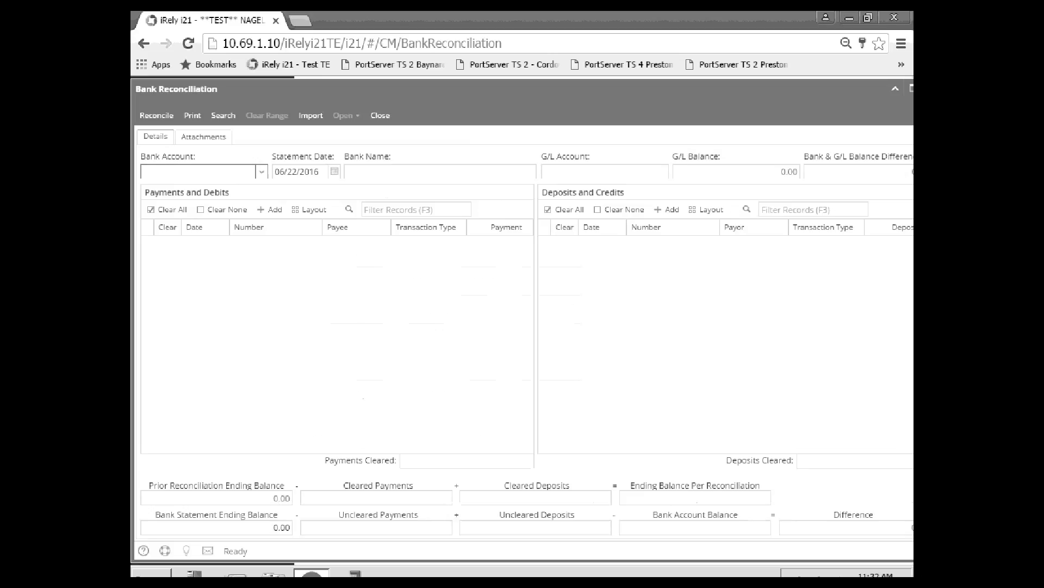
pyautogui.click(262, 173)
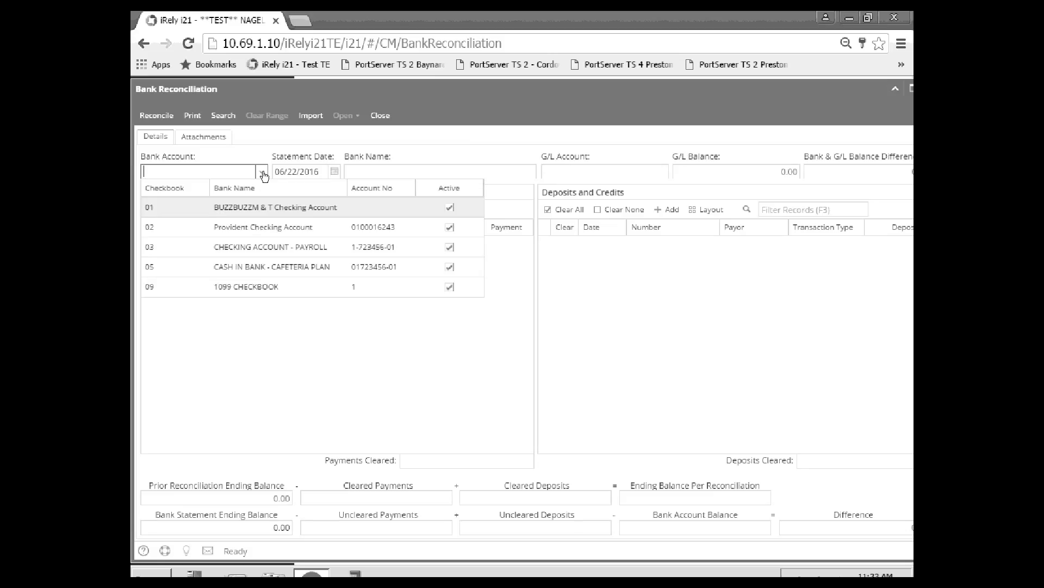
pyautogui.click(239, 208)
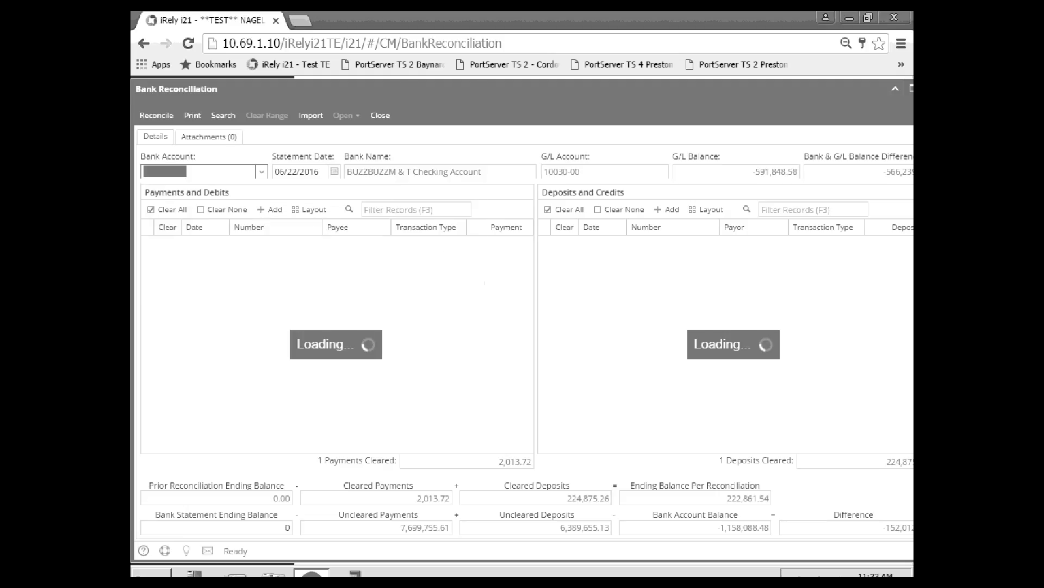
# - Set the reconciliation's statement date to 05/31/2016
pyautogui.click(335, 172)
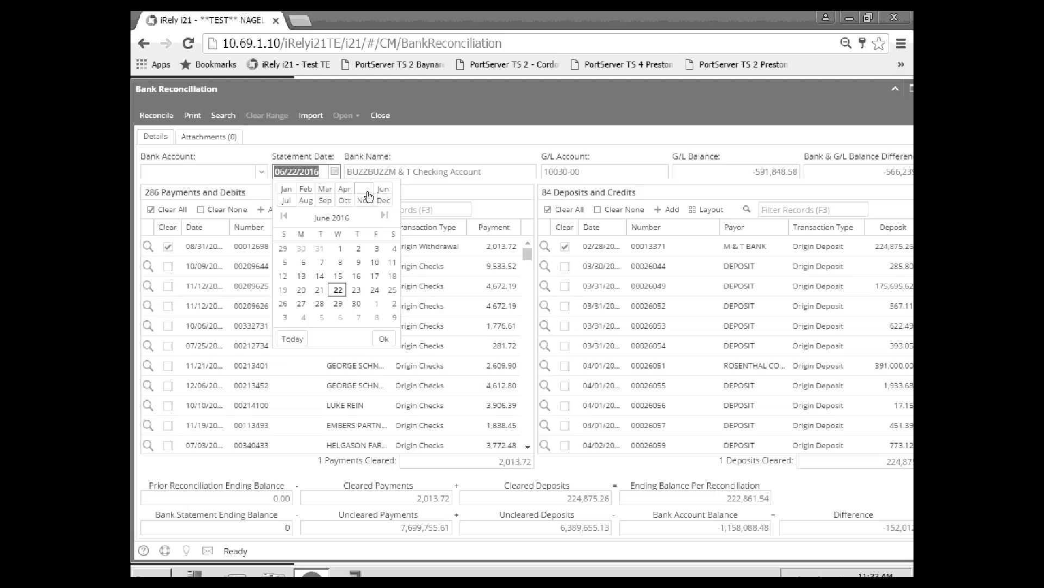
pyautogui.click(364, 189)
pyautogui.click(320, 304)
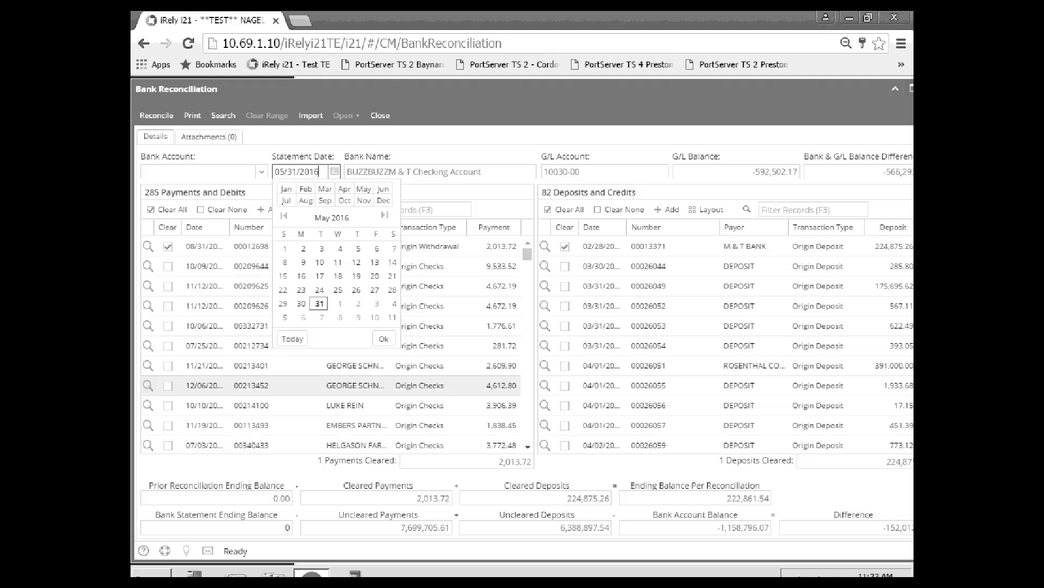
pyautogui.click(383, 339)
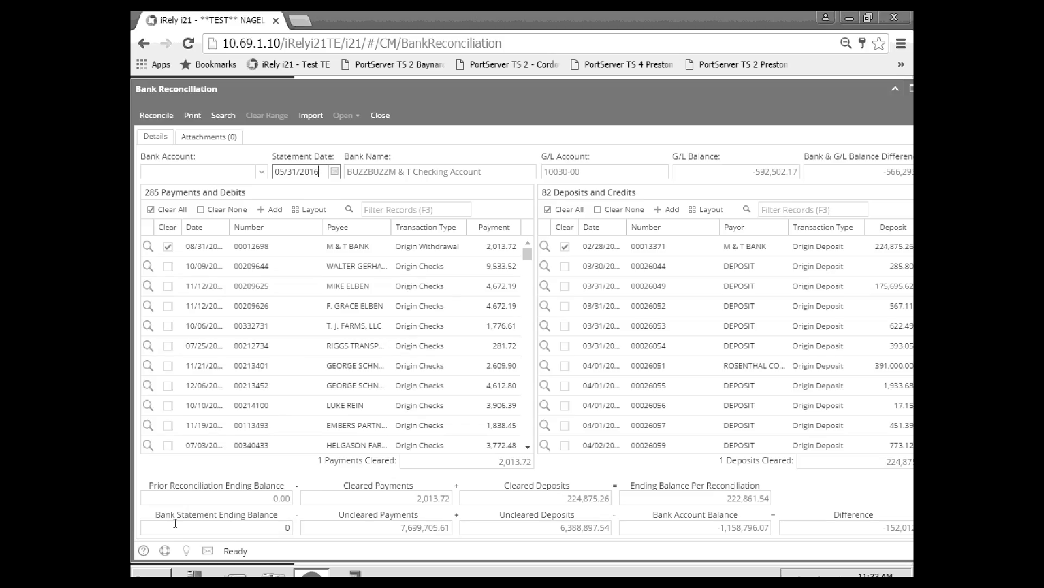
# - Mark payments 00209644 and 00209625 and deposits 00026044 and 00026049 as cleared in the reconciliation
pyautogui.click(276, 526)
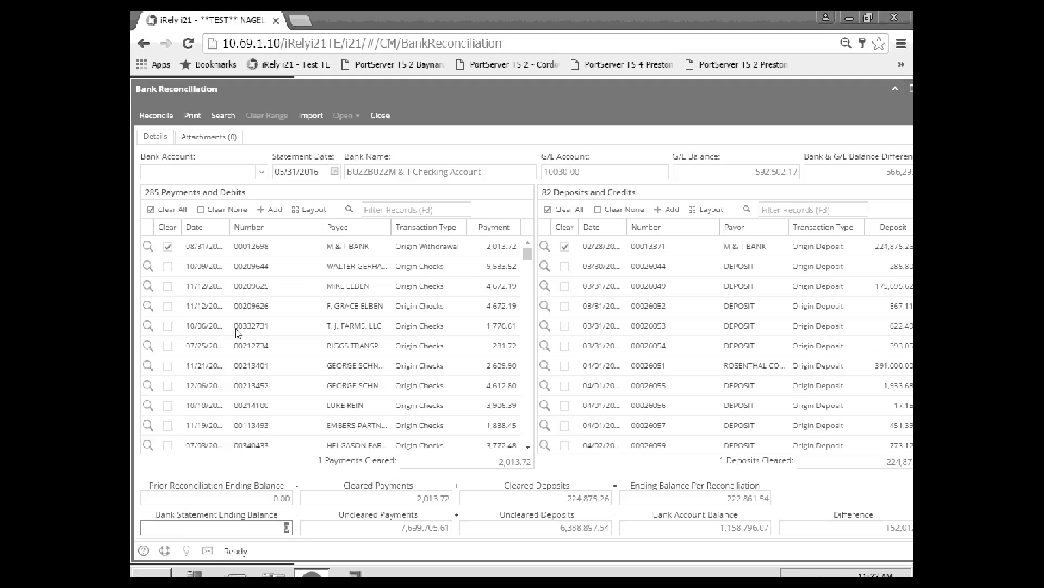
pyautogui.click(169, 269)
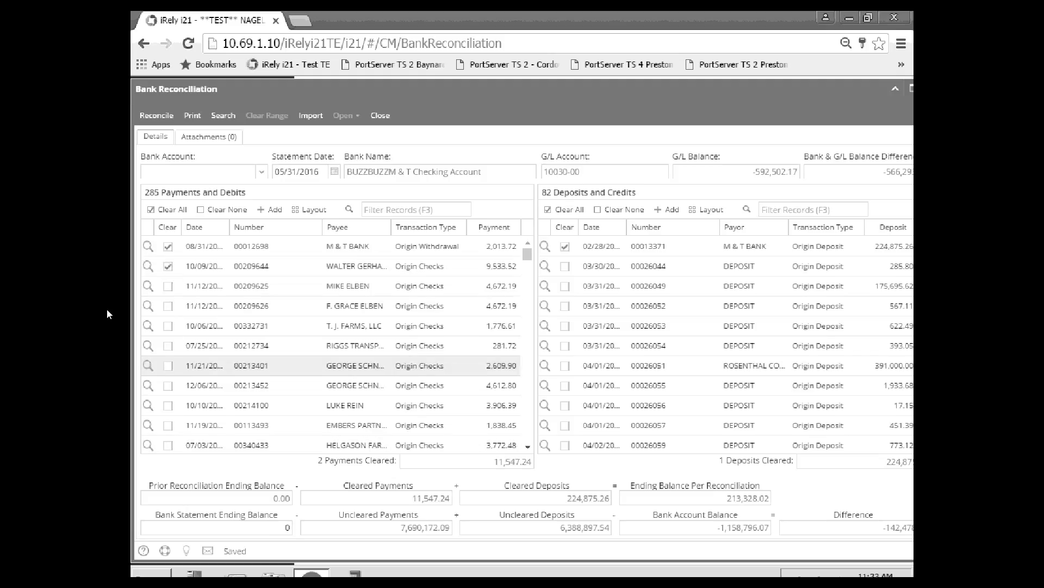
pyautogui.click(168, 287)
pyautogui.click(567, 270)
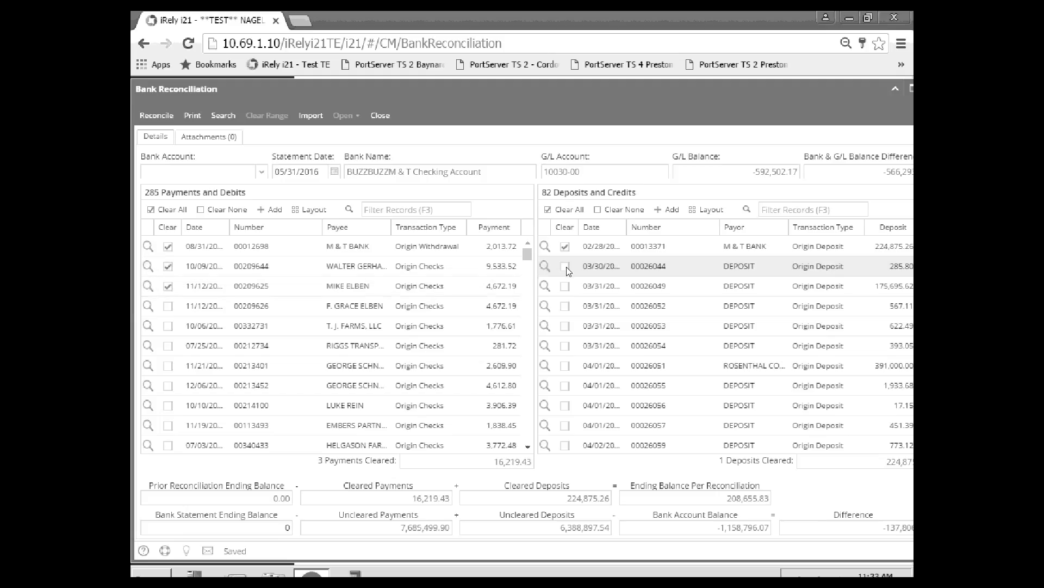
pyautogui.click(567, 292)
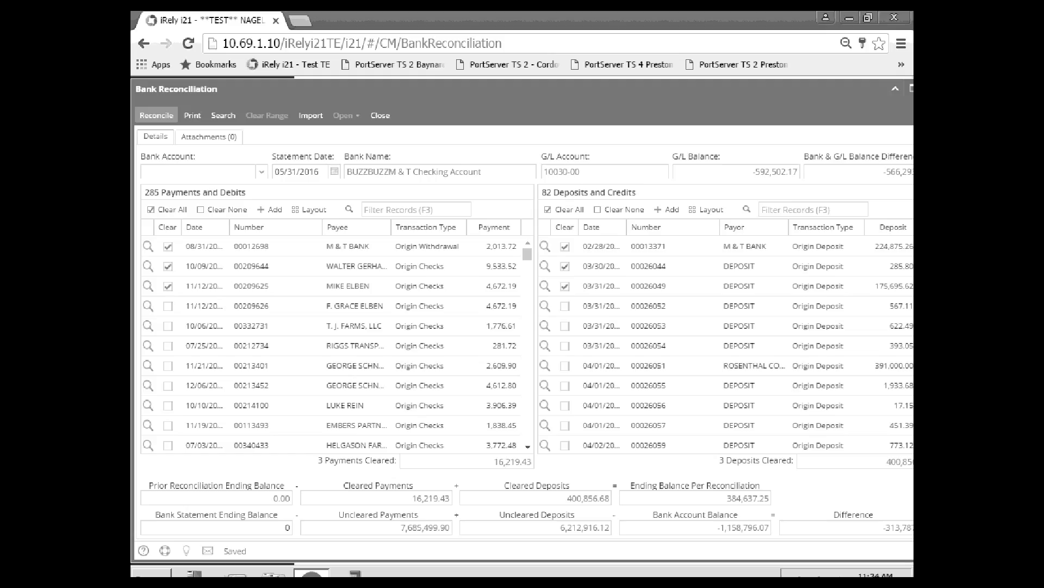
pyautogui.rightClick(769, 111)
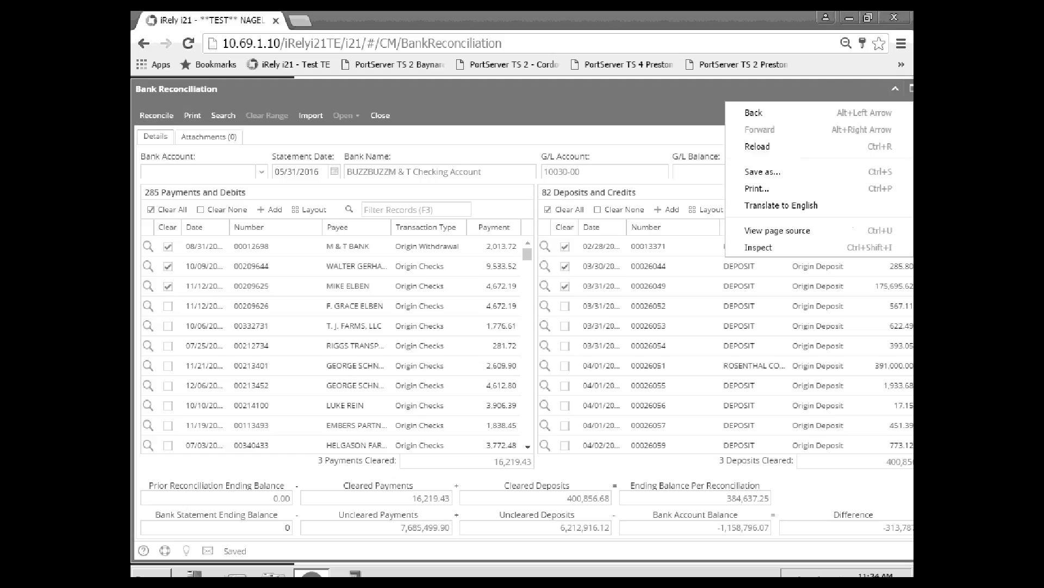
pyautogui.click(640, 111)
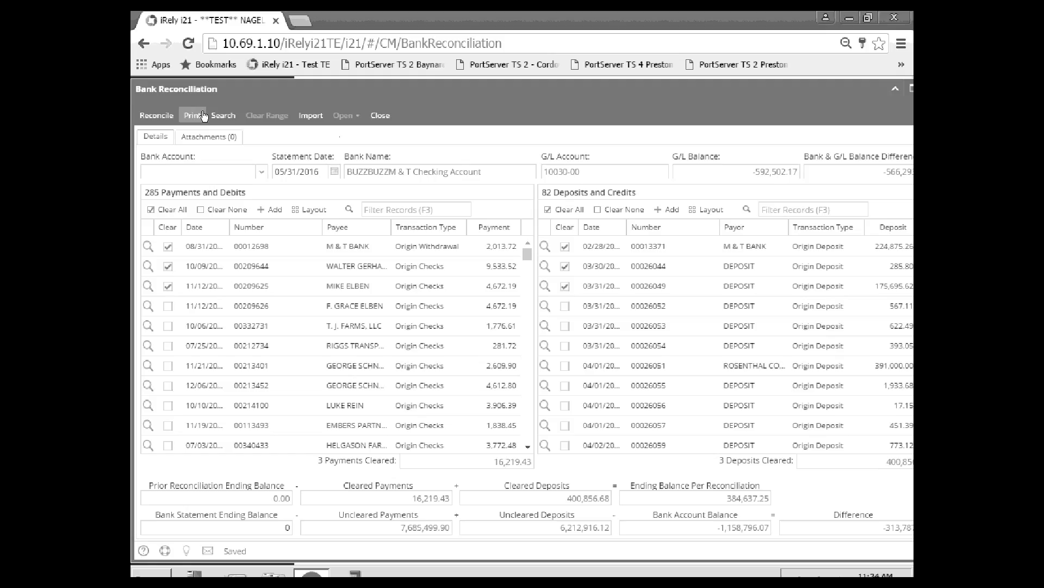
# - Review the reconciliation history, then close the history and the bank reconciliation
pyautogui.click(233, 124)
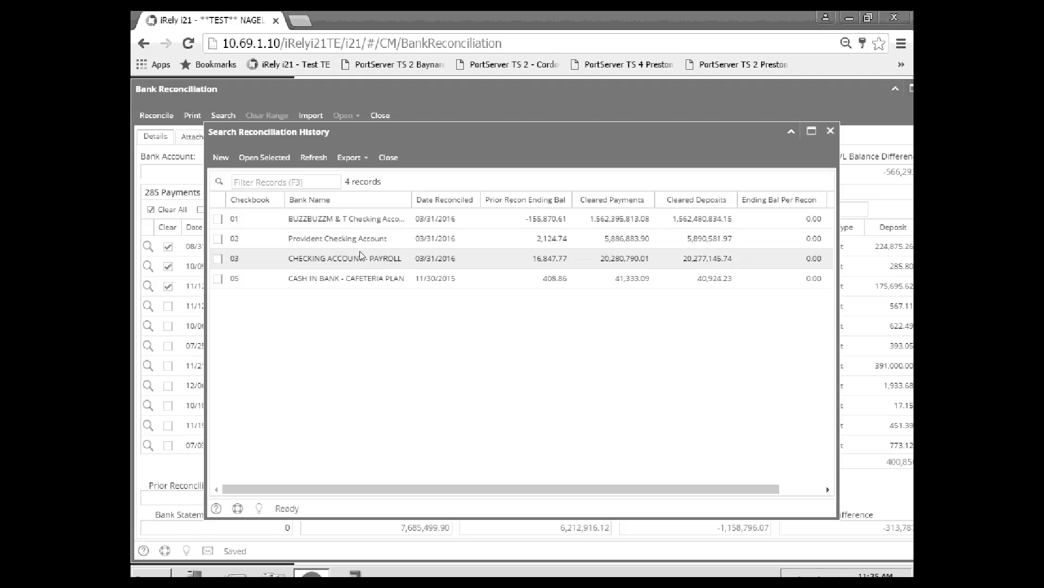
pyautogui.click(388, 158)
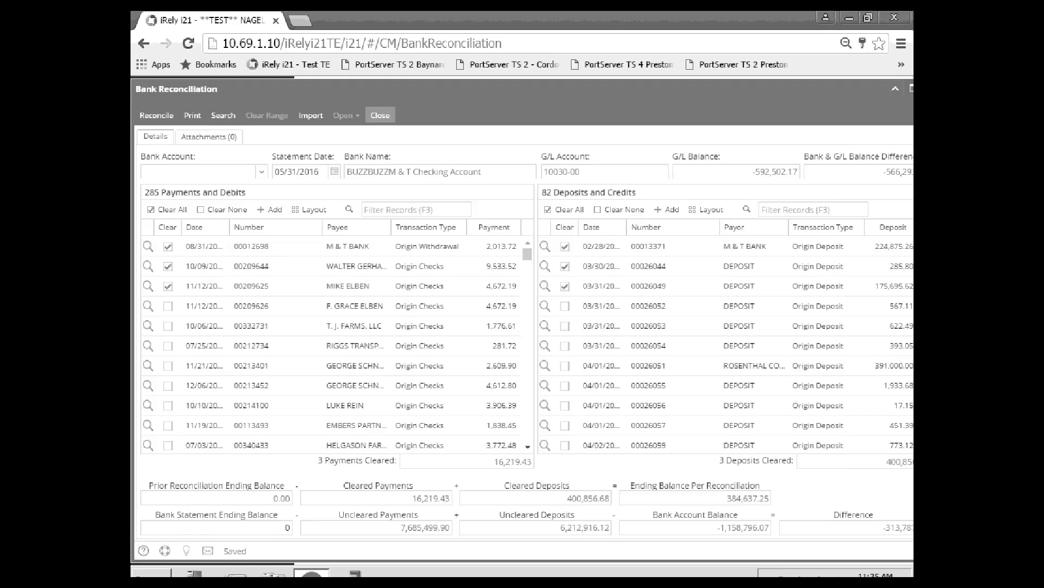
pyautogui.click(380, 115)
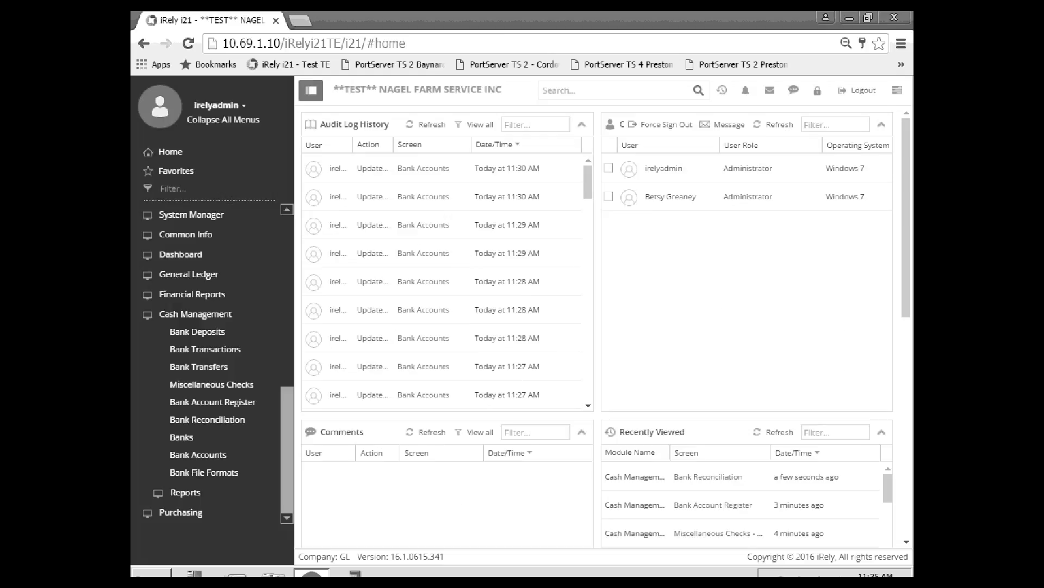
# - Open the CASH IN BANK - CAFETERIA PLAN record from the Banks list
pyautogui.click(182, 439)
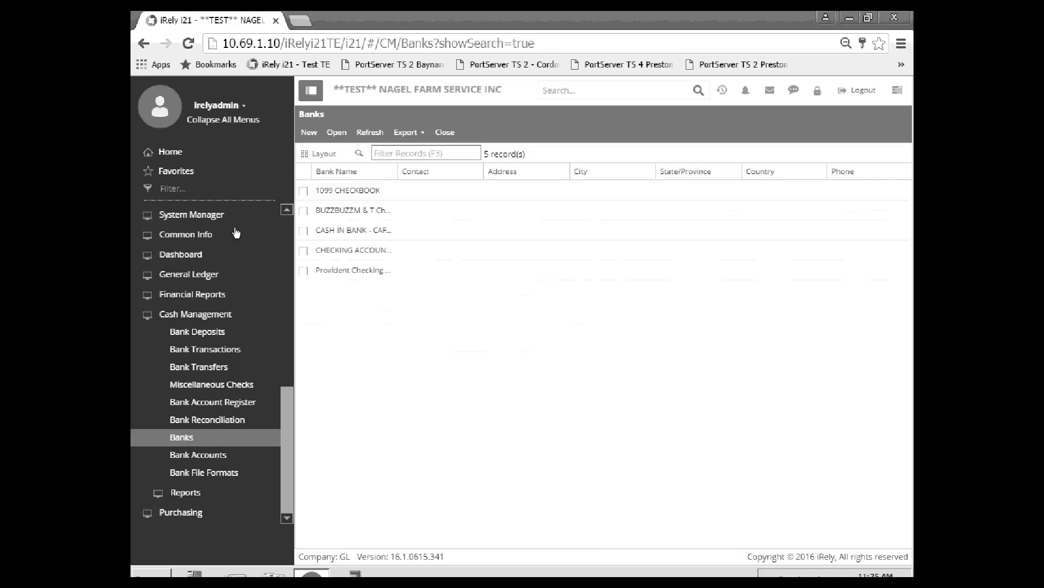
pyautogui.click(305, 271)
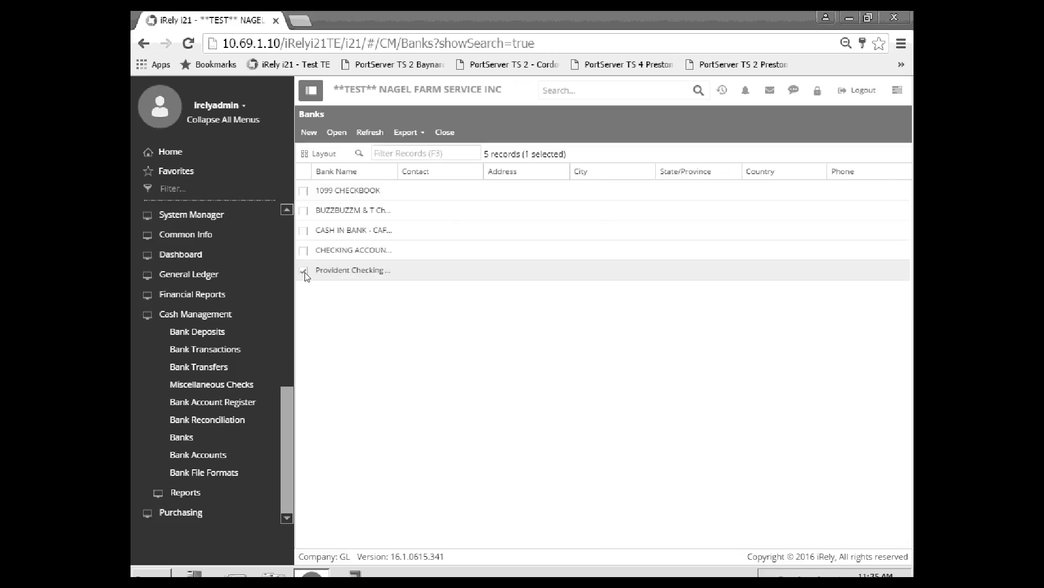
pyautogui.click(305, 271)
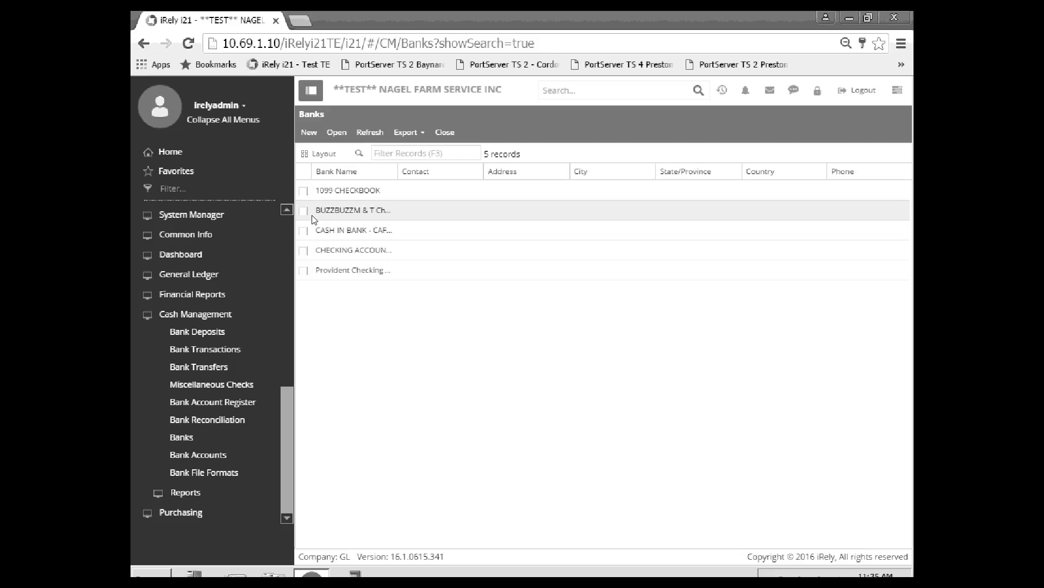
pyautogui.click(303, 231)
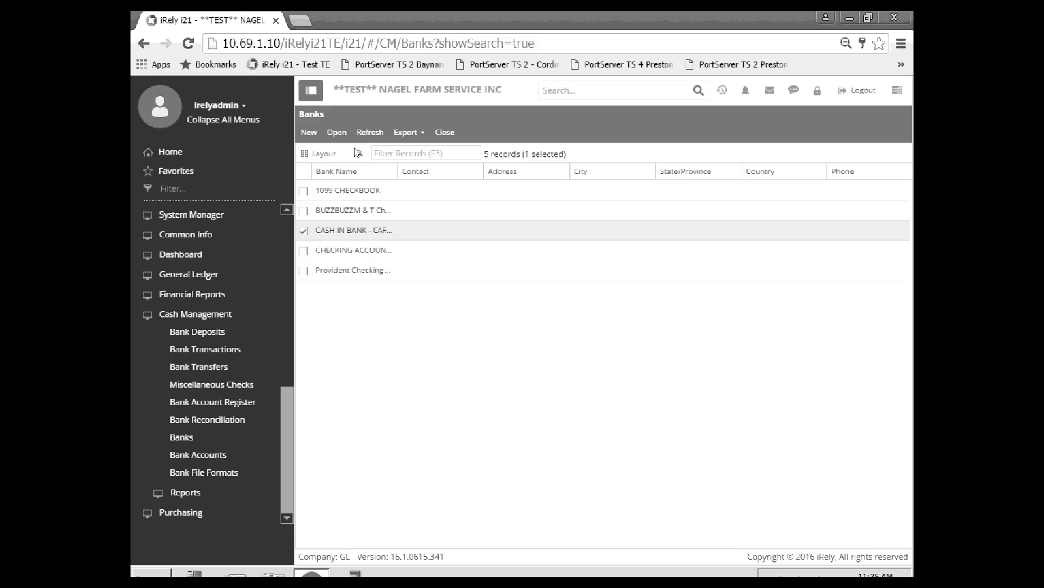
pyautogui.click(337, 132)
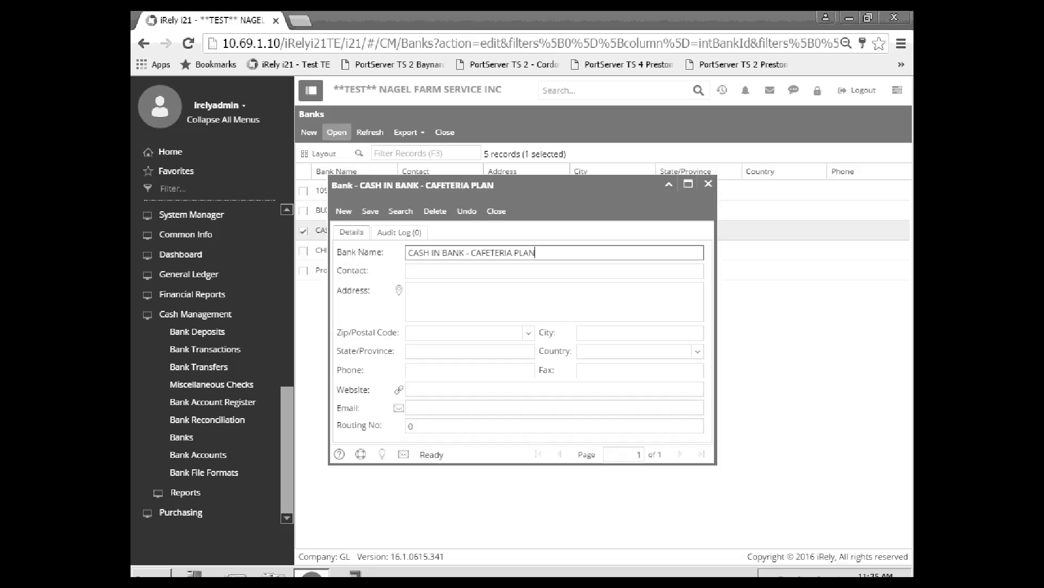
# - View the bank search from the open record, then close the search, the bank record and the Banks list
pyautogui.click(371, 217)
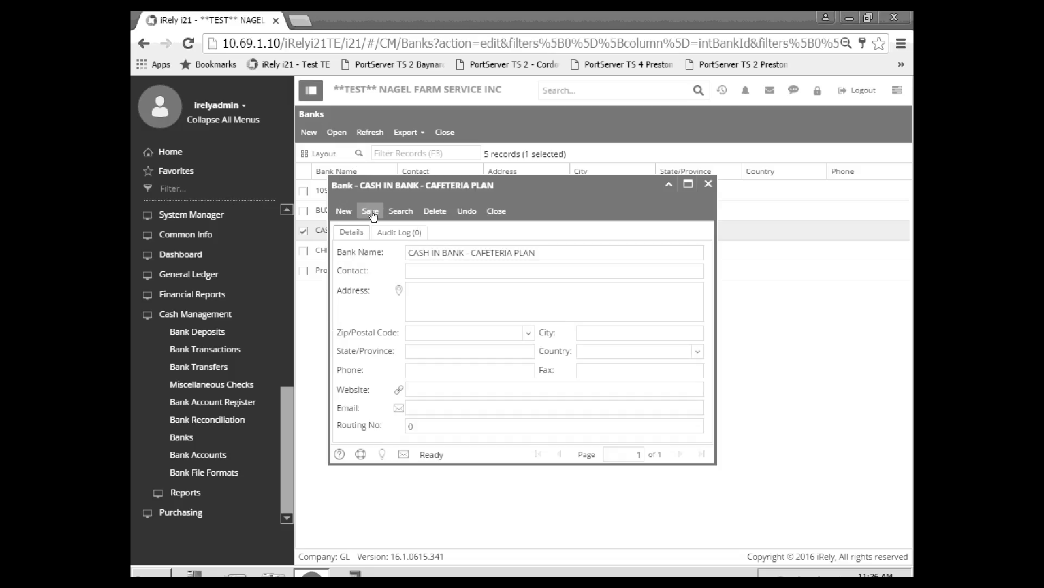
pyautogui.click(402, 212)
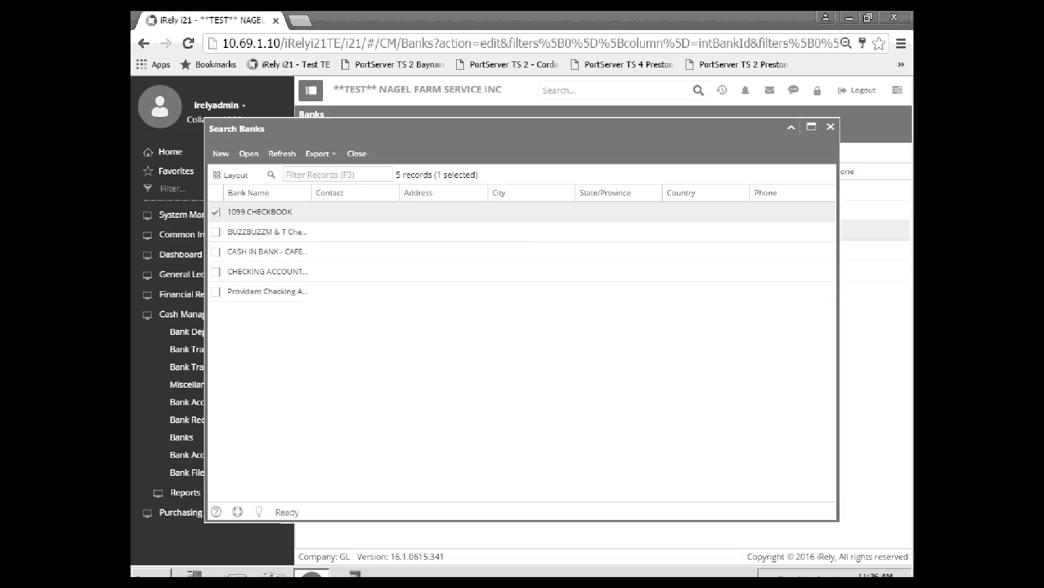
pyautogui.click(356, 154)
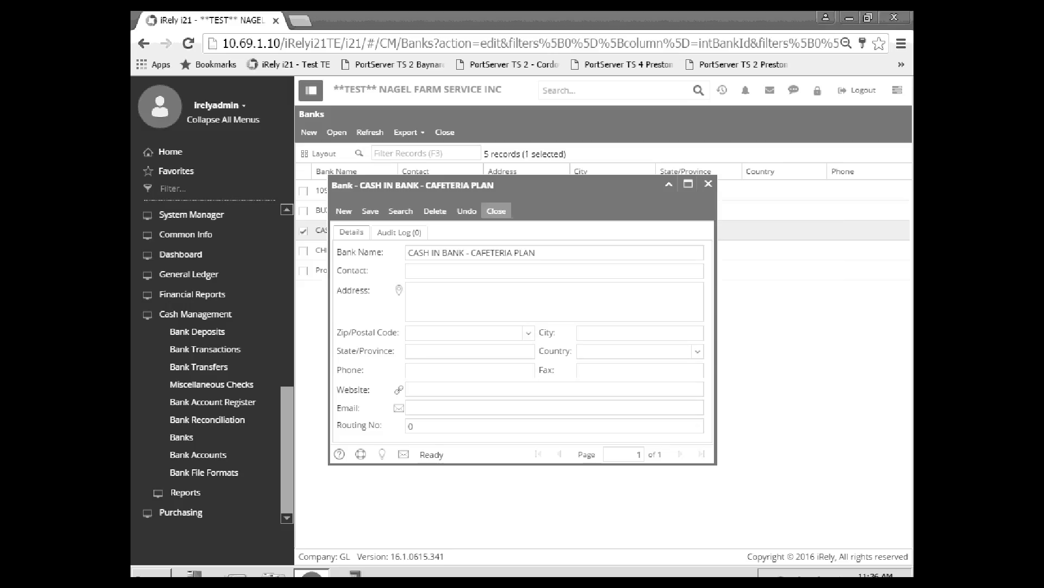
pyautogui.click(496, 210)
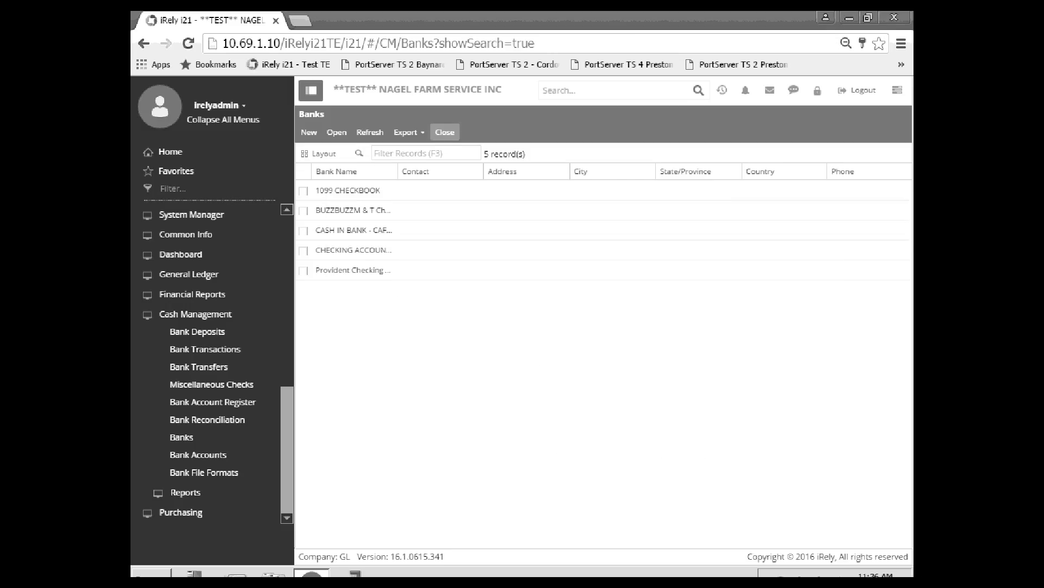
pyautogui.click(444, 132)
# - Open the CASH IN BANK - CAFETERIA PLAN bank account and review its Origin settings before returning to its details
pyautogui.click(217, 454)
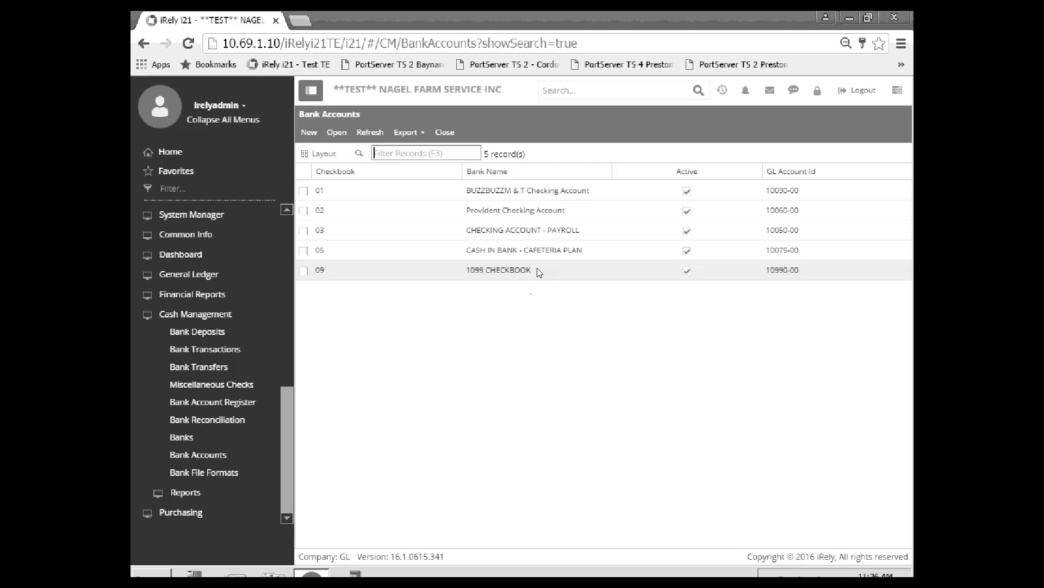
pyautogui.click(304, 251)
pyautogui.click(337, 133)
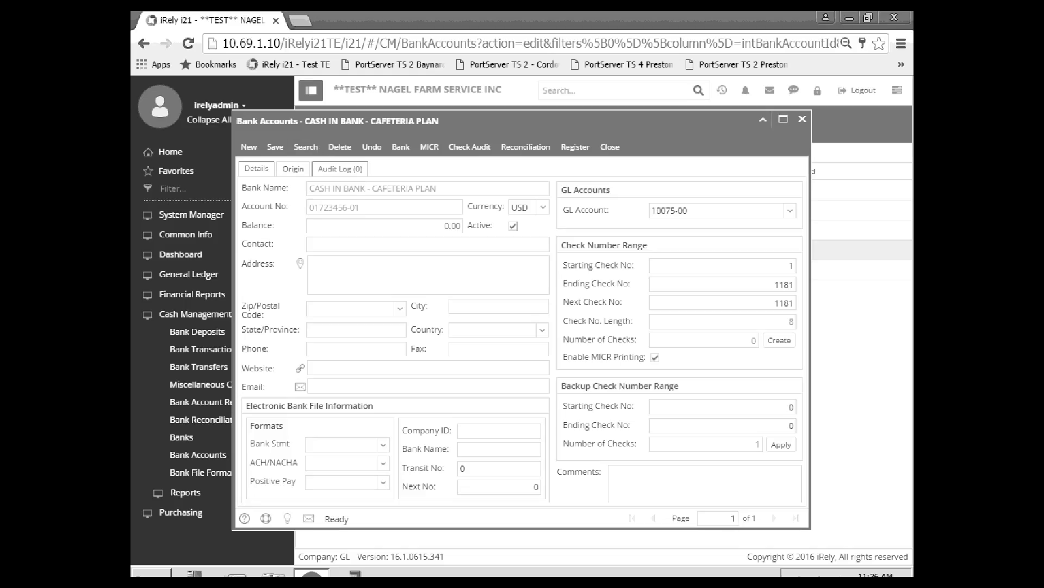
pyautogui.click(294, 172)
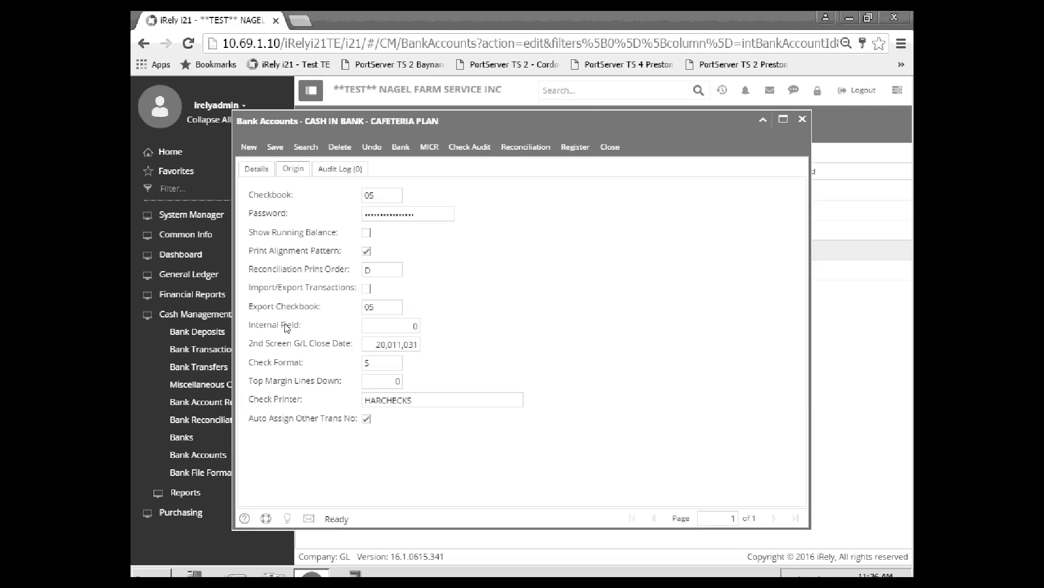
pyautogui.click(263, 173)
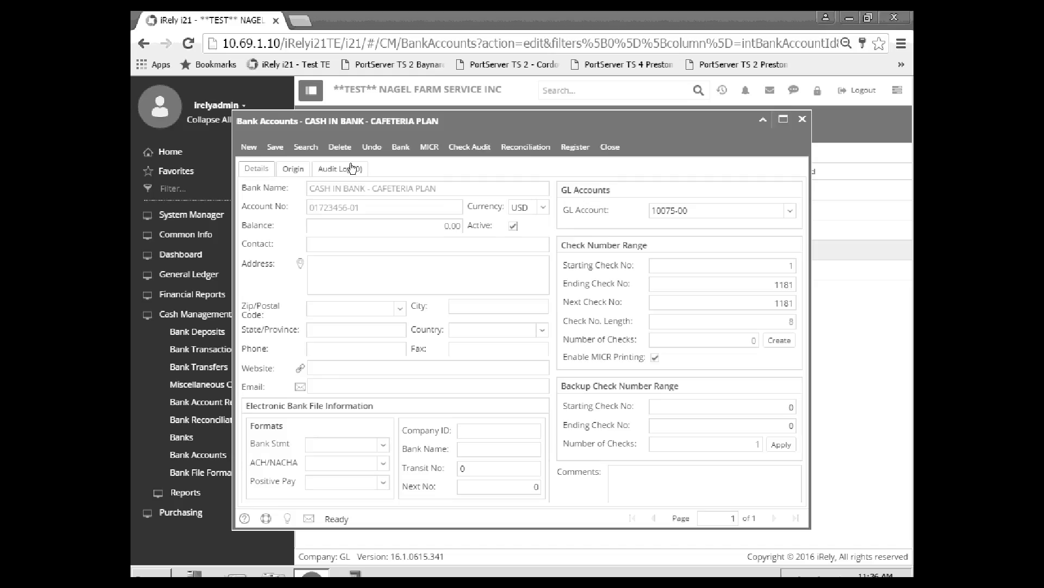
# - Deactivate the CASH IN BANK - CAFETERIA PLAN bank account, save it, acknowledge the check number notice and close the record
pyautogui.click(513, 226)
pyautogui.click(275, 148)
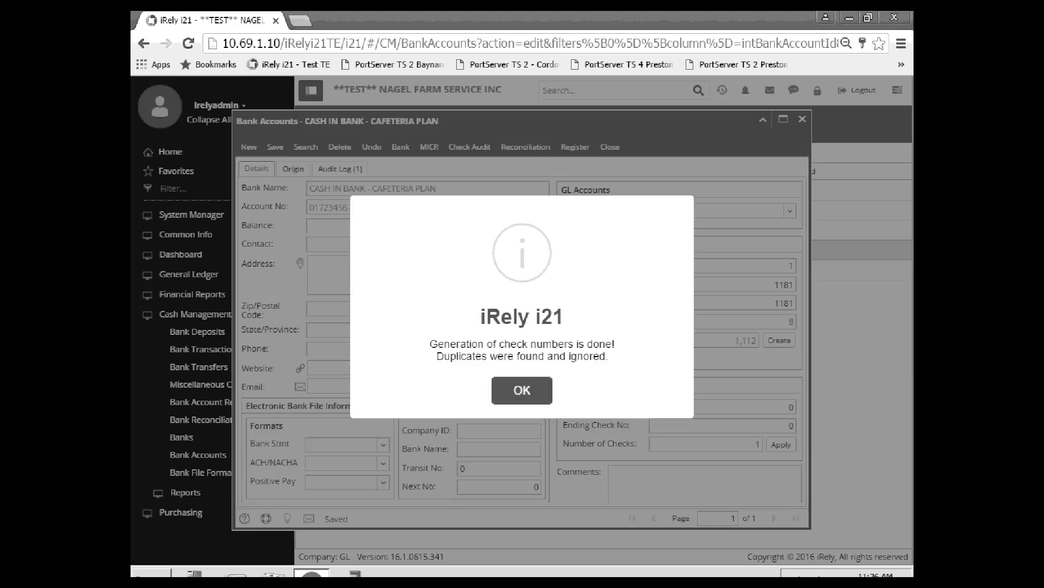
pyautogui.click(522, 390)
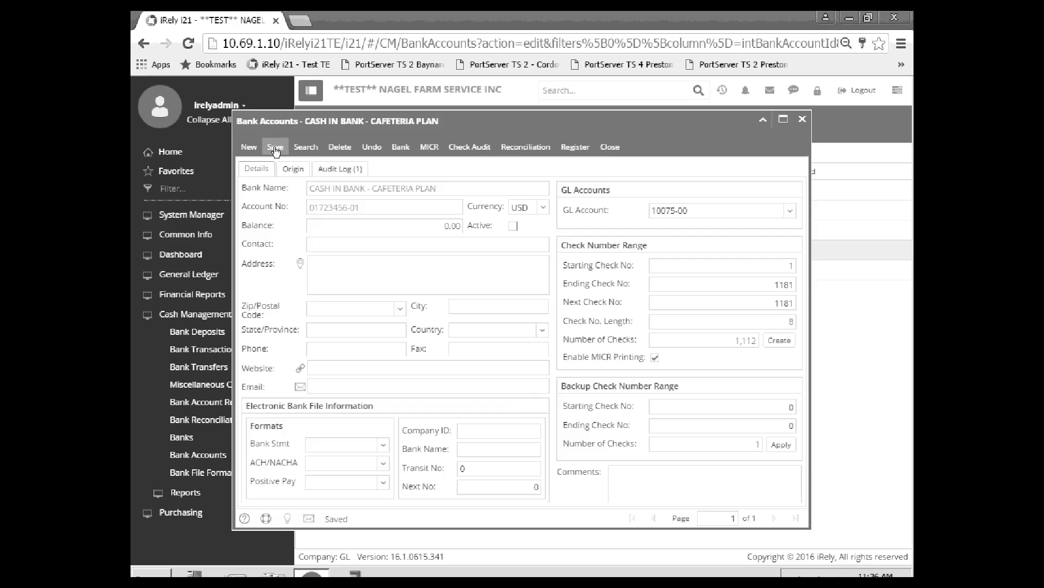
pyautogui.click(610, 147)
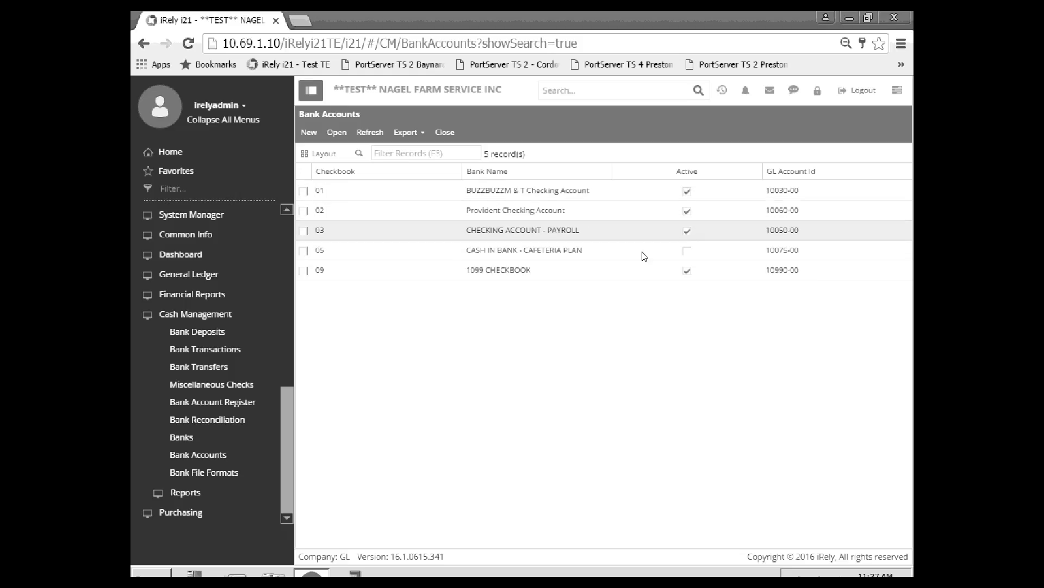
# - Check which bank accounts a new bank deposit offers, then close the unsaved deposit and the Bank Deposits list
pyautogui.click(211, 333)
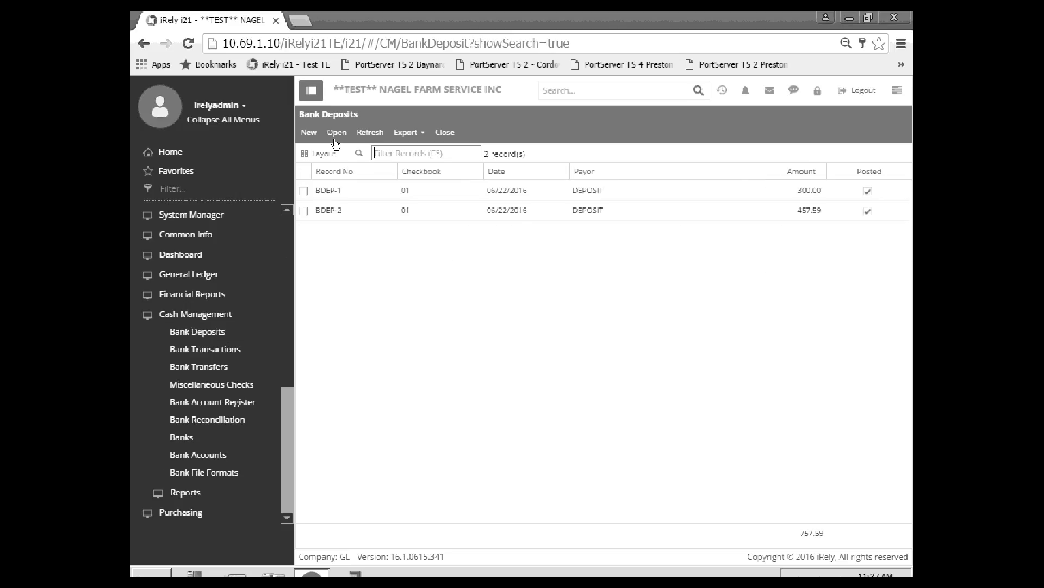
pyautogui.click(309, 133)
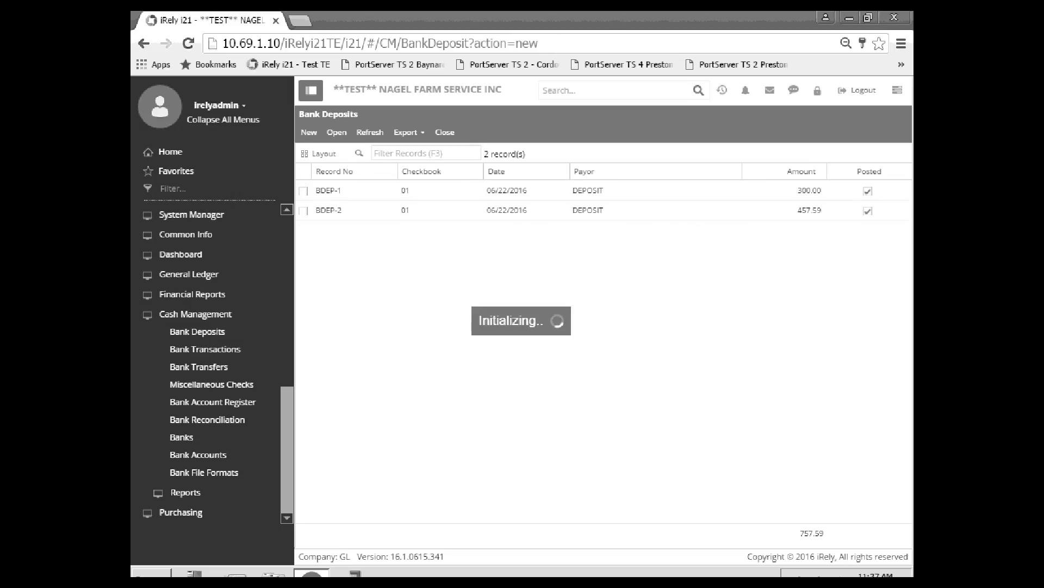
pyautogui.click(506, 215)
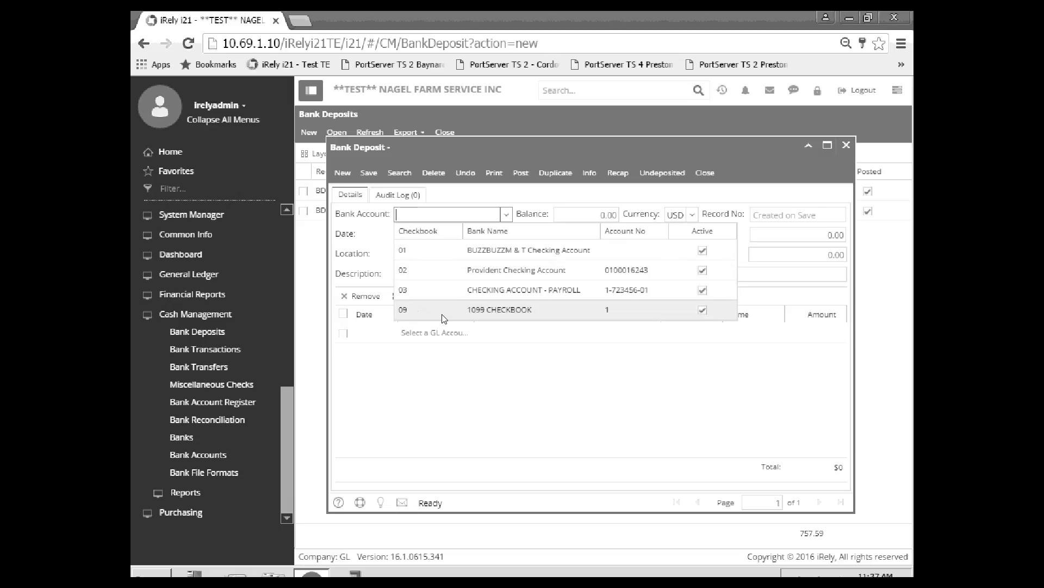
pyautogui.click(706, 173)
pyautogui.click(706, 173)
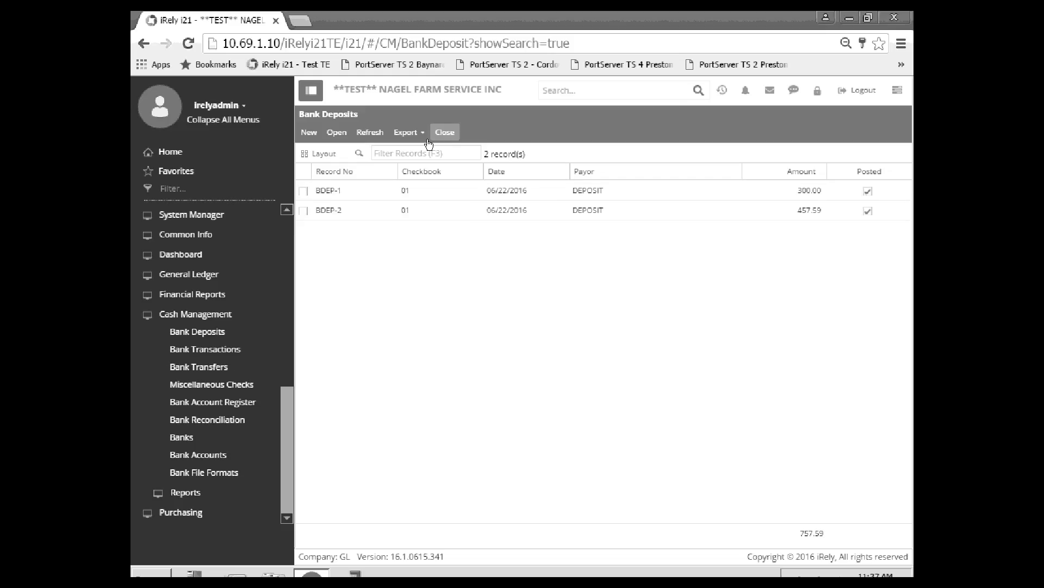
pyautogui.click(445, 132)
# - Deactivate the 1099 CHECKBOOK bank account, save it, acknowledge the check number notice and close the record
pyautogui.click(188, 454)
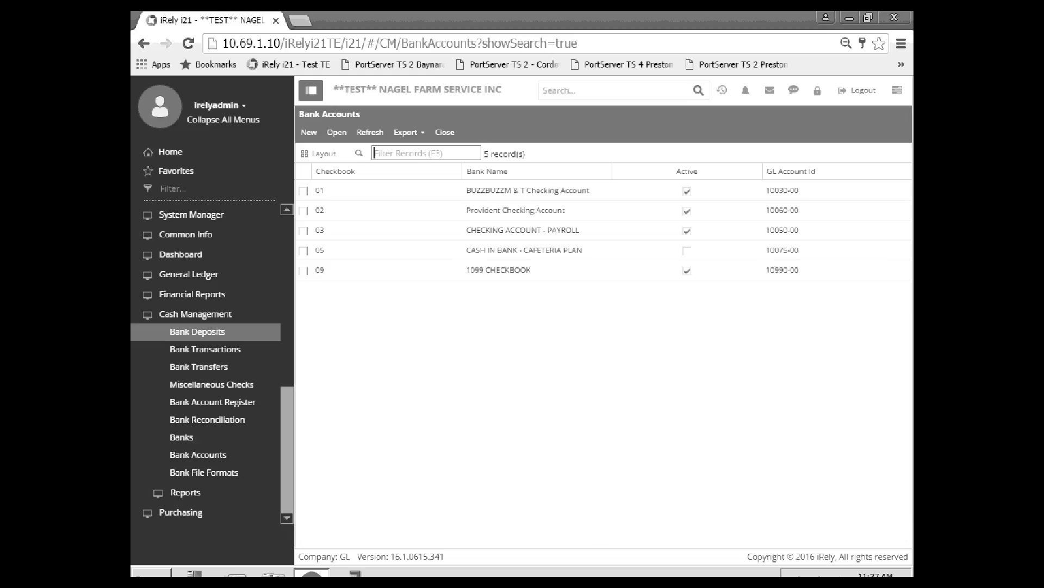
pyautogui.click(304, 271)
pyautogui.click(337, 132)
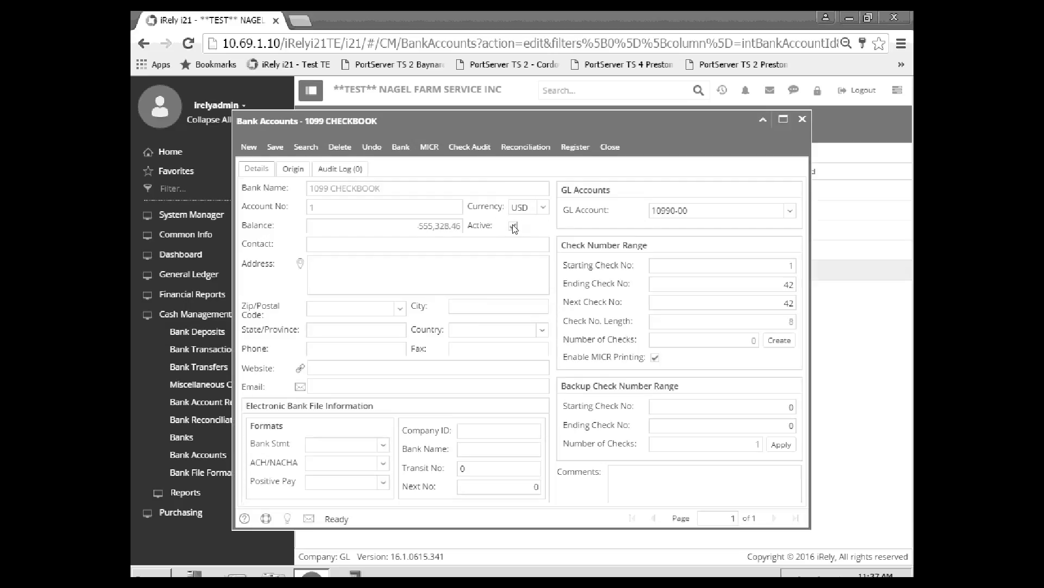
pyautogui.click(275, 146)
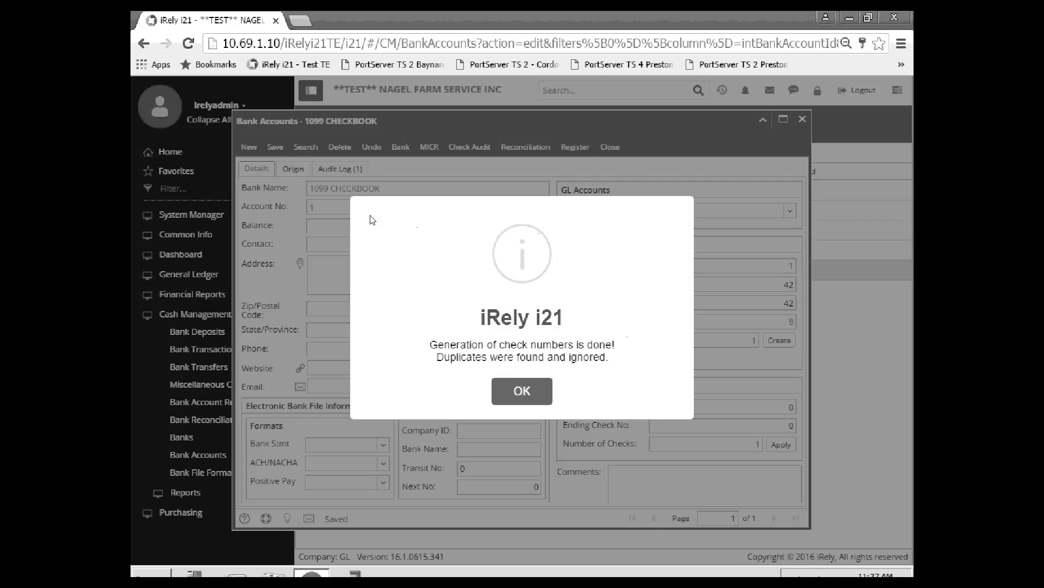
pyautogui.click(522, 391)
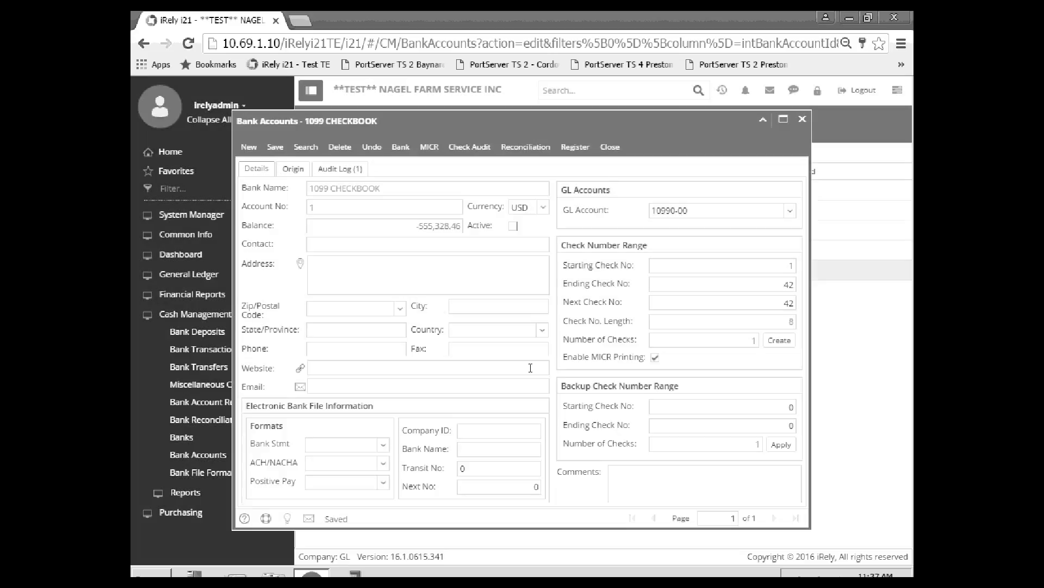
pyautogui.click(610, 146)
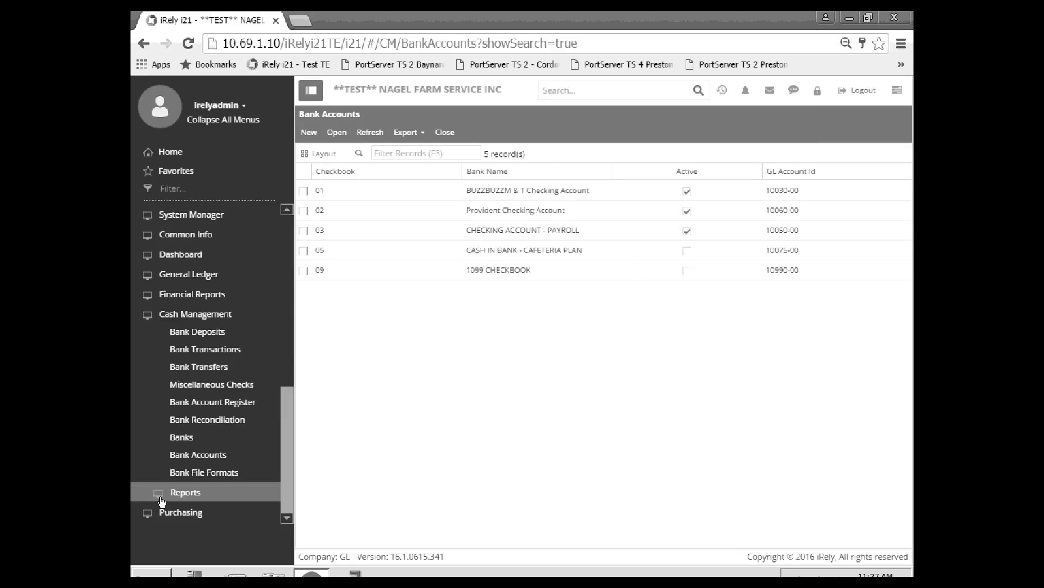
# - View the reports available under Cash Management, then close the Bank Accounts list and collapse the reports
pyautogui.click(217, 384)
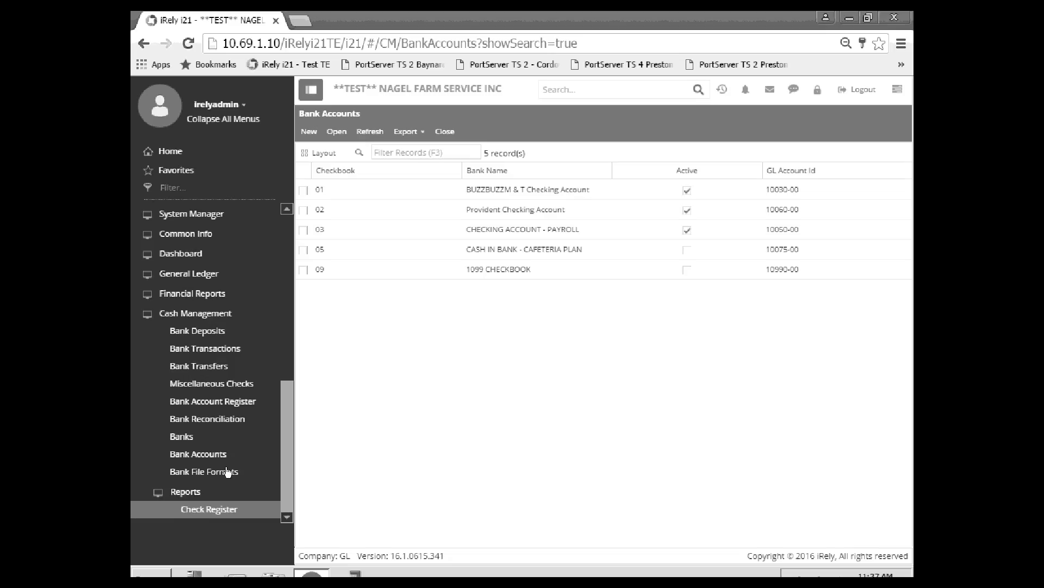
pyautogui.click(446, 131)
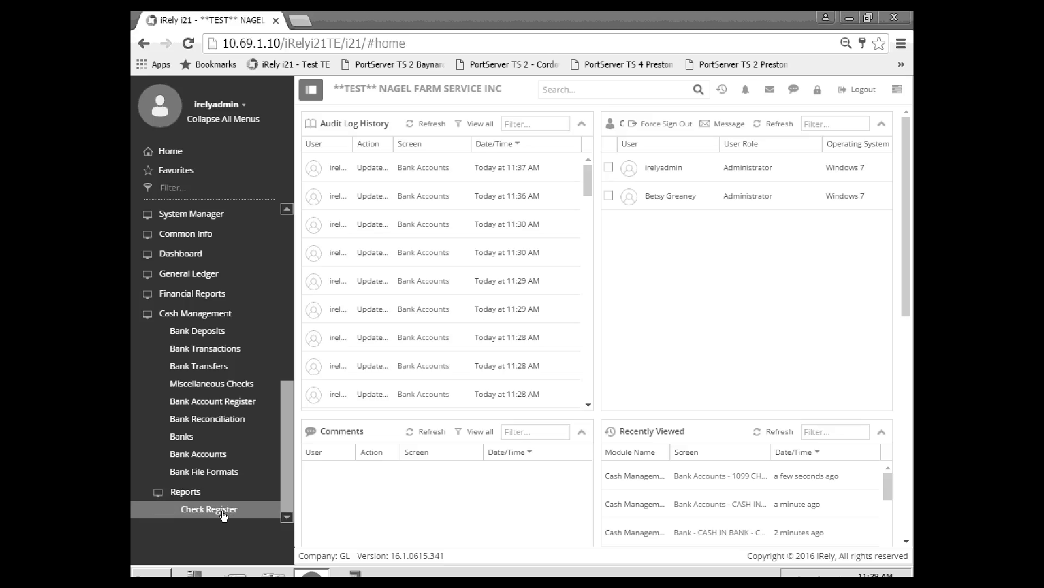
pyautogui.click(159, 492)
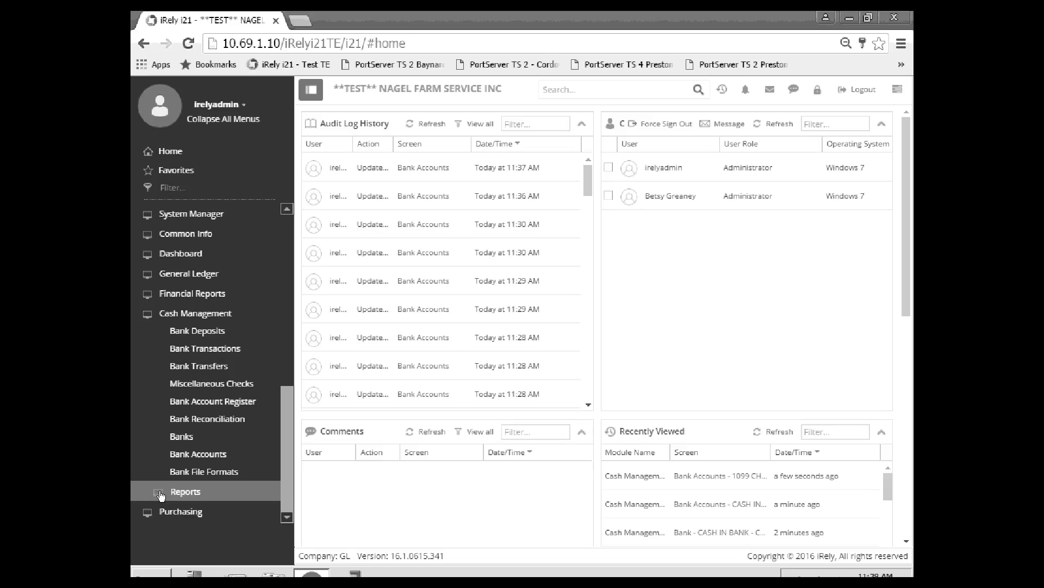
# - Open the Bank Account Register for checkbook 01, BUZZBUZZM & T Checking Account
pyautogui.click(237, 401)
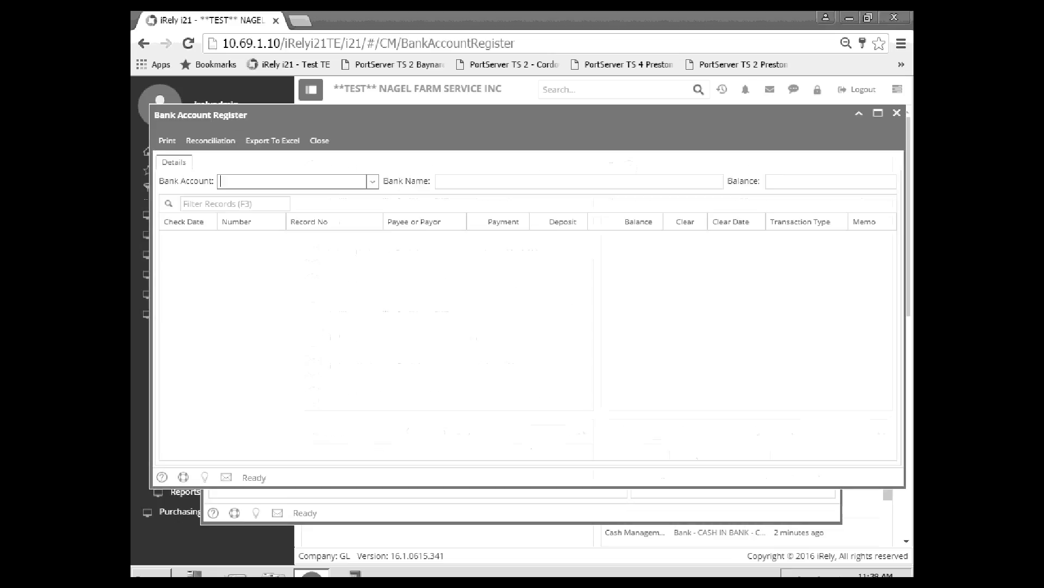
pyautogui.click(372, 181)
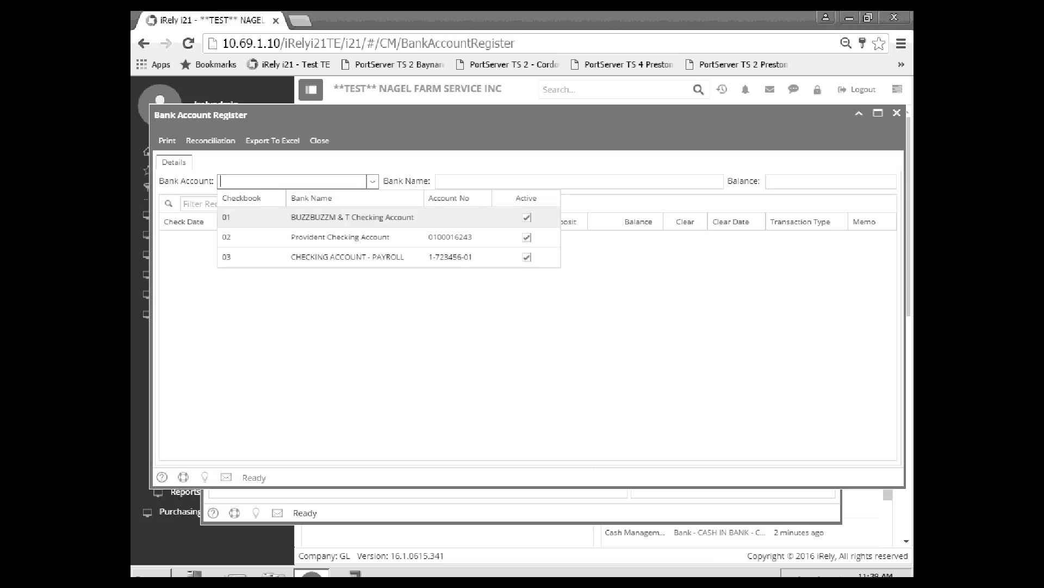
pyautogui.click(313, 225)
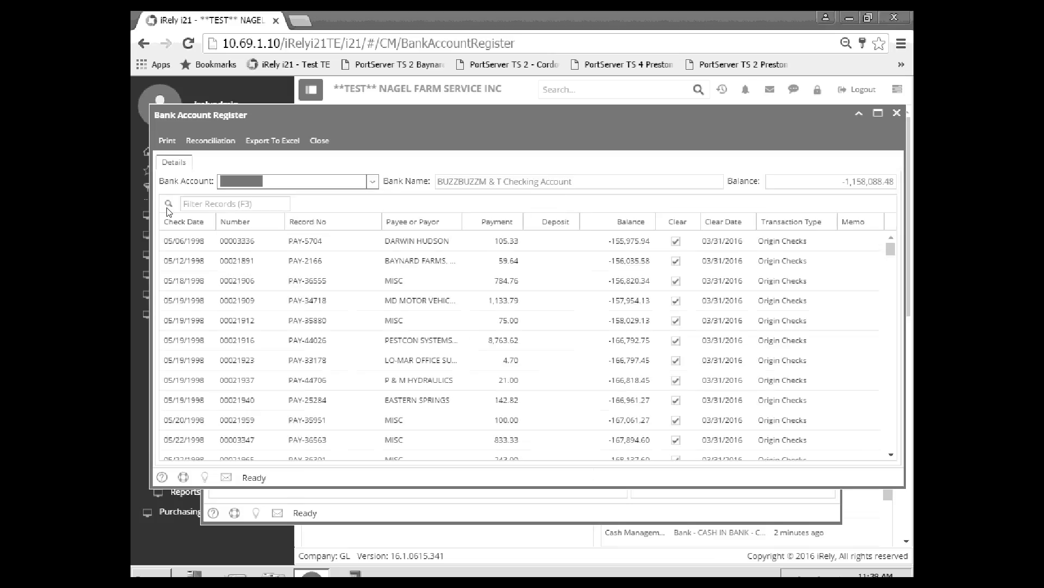
# - Filter the register by Check Date between 06/01/2016 and 06/03/2016
pyautogui.click(240, 222)
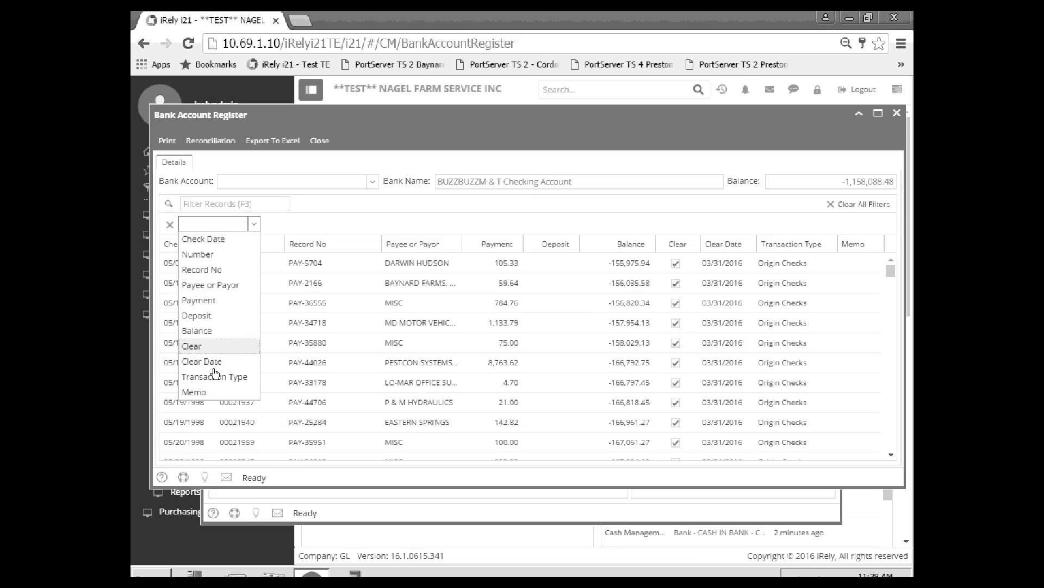
pyautogui.click(216, 240)
pyautogui.click(387, 223)
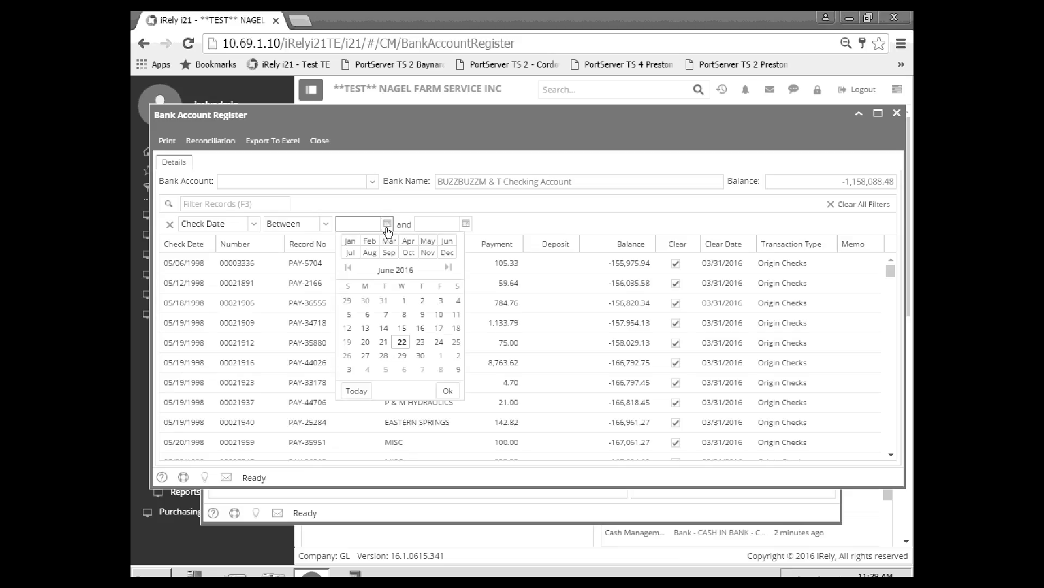
pyautogui.click(404, 301)
pyautogui.click(447, 391)
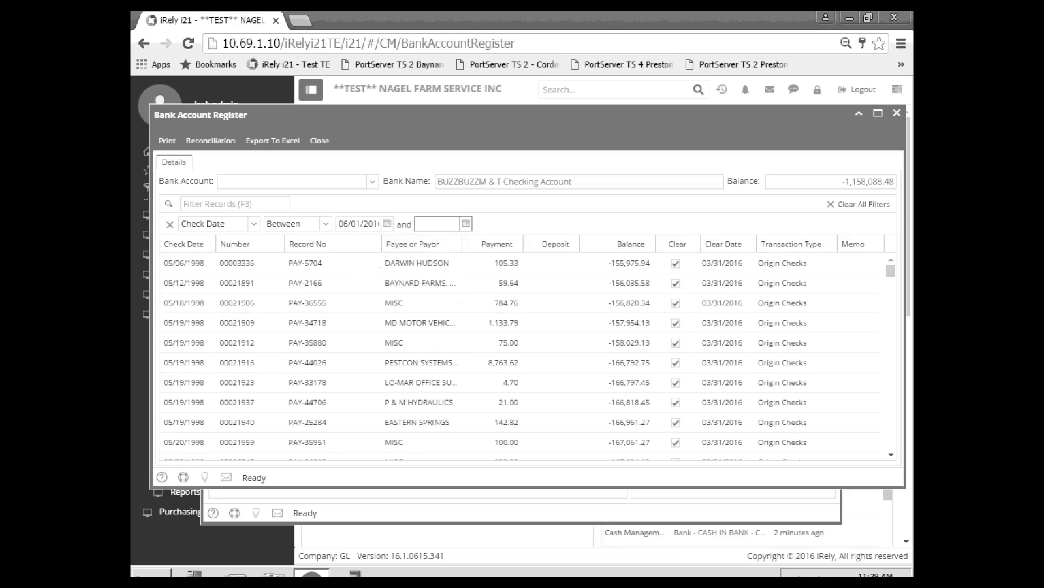
pyautogui.click(466, 224)
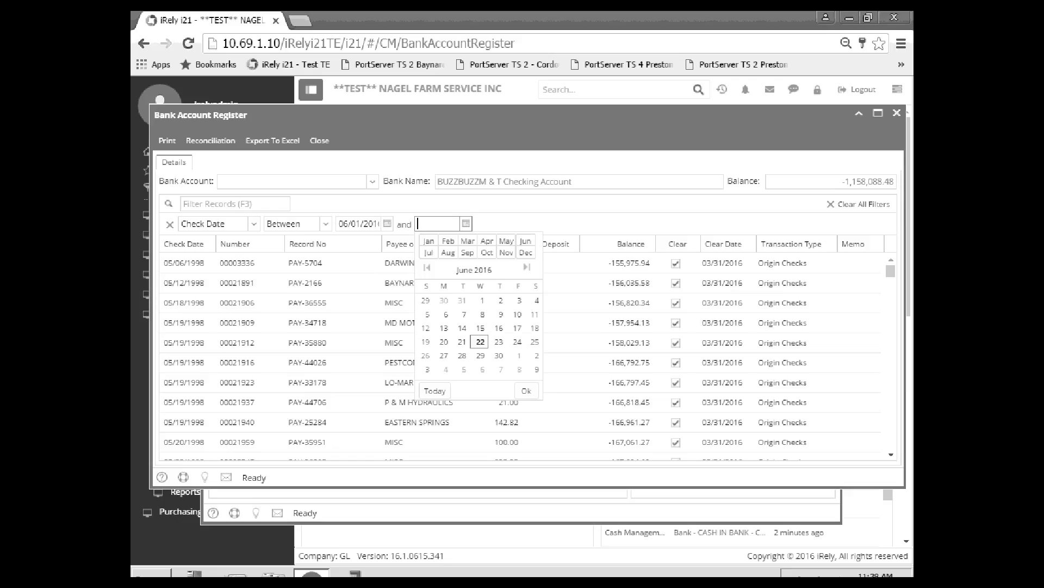
pyautogui.click(519, 301)
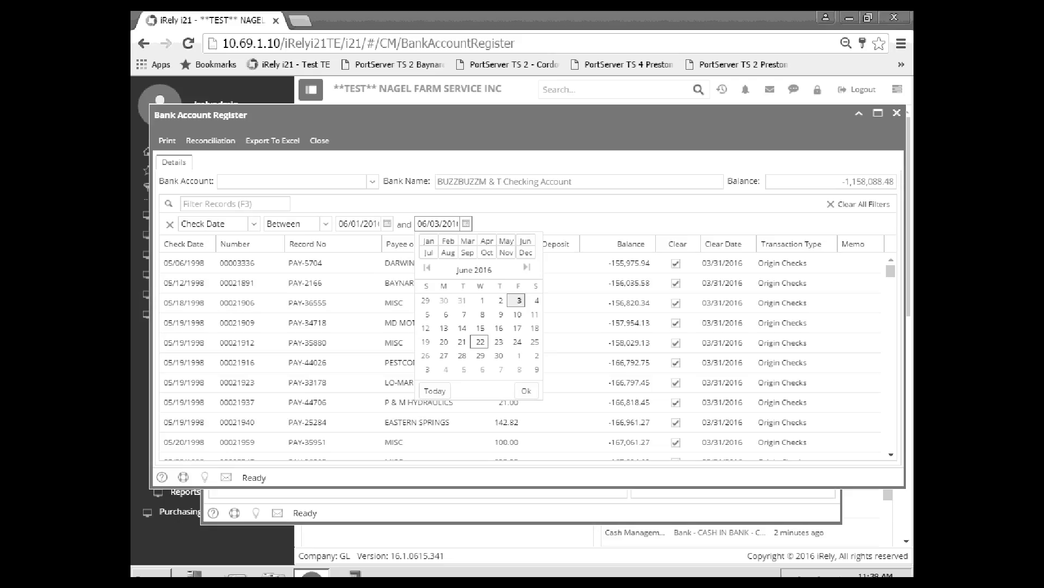
pyautogui.click(526, 391)
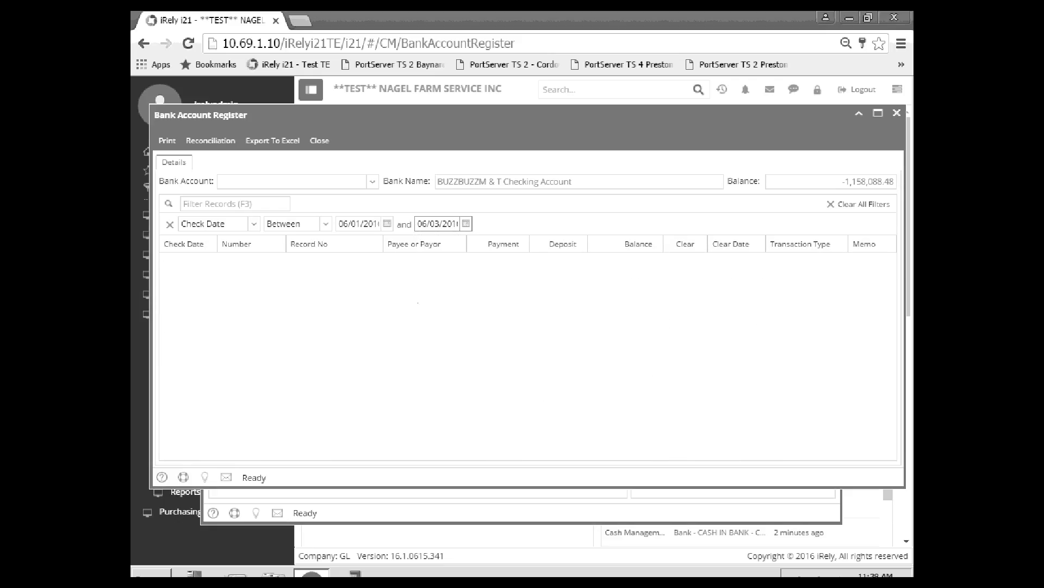
# - Change the Check Date filter range to 03/01/2016 through 03/11/2016
pyautogui.click(387, 223)
pyautogui.click(390, 241)
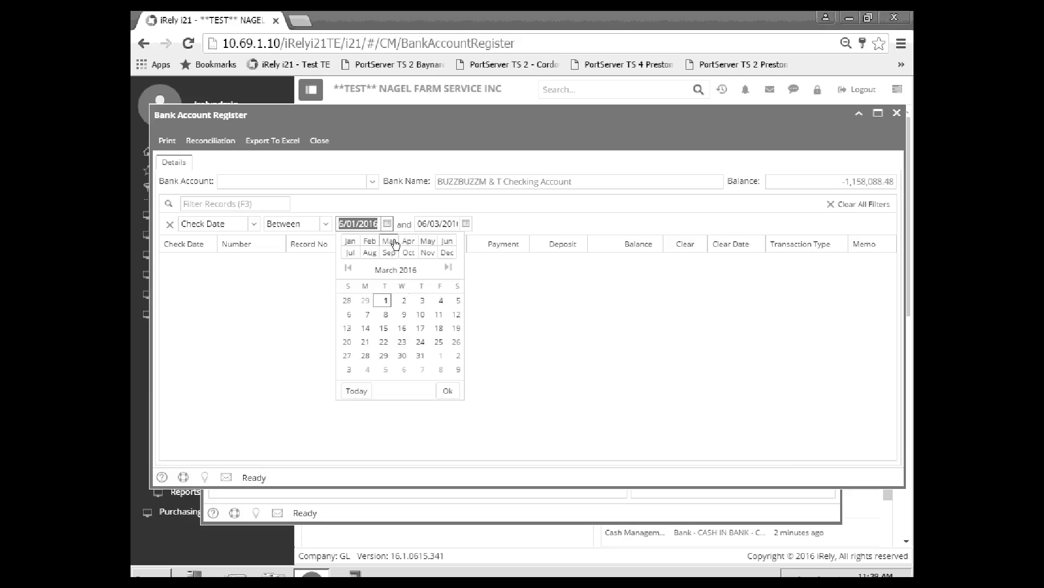
pyautogui.click(386, 301)
pyautogui.press('Tab')
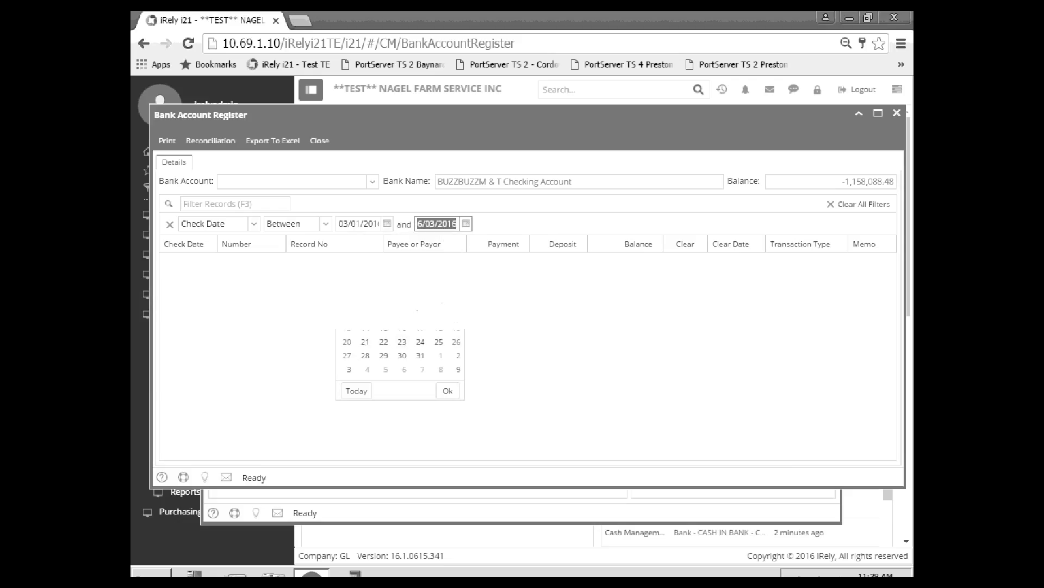
pyautogui.click(466, 223)
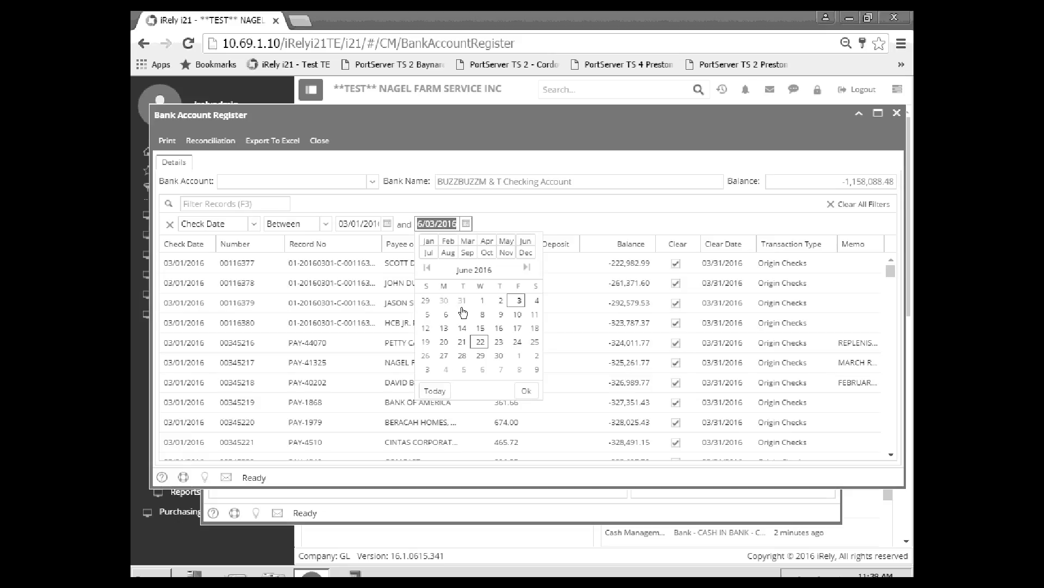
pyautogui.click(466, 241)
pyautogui.click(518, 314)
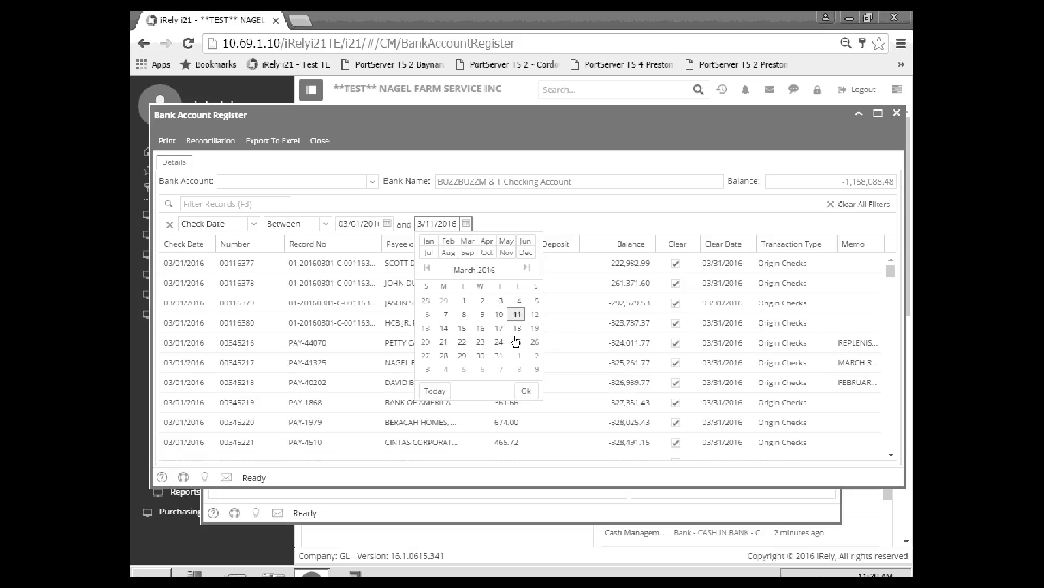
pyautogui.click(526, 390)
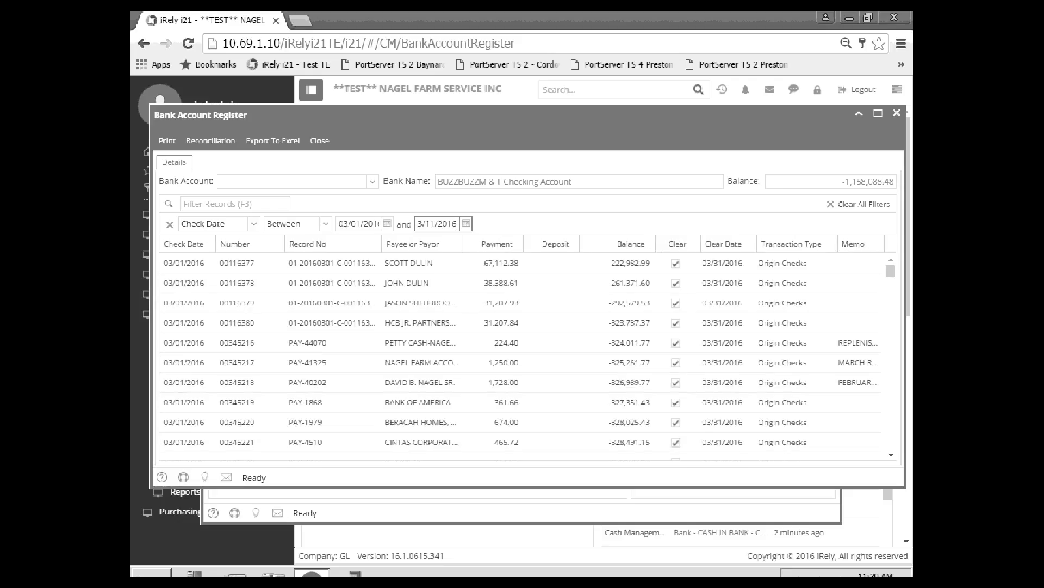
# - Sort the register by check date in descending order, and again in ascending order
pyautogui.click(211, 244)
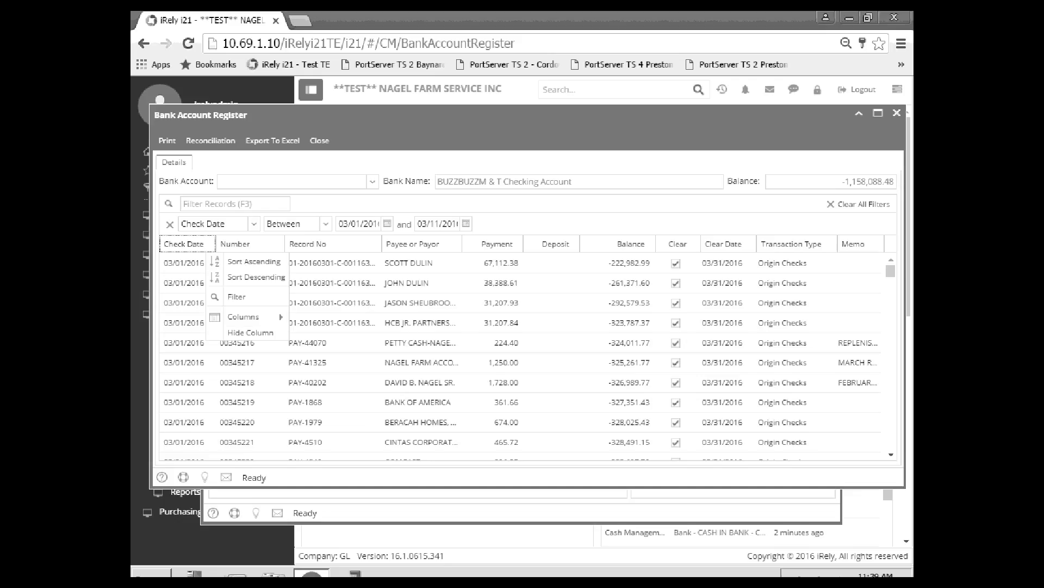
pyautogui.click(253, 277)
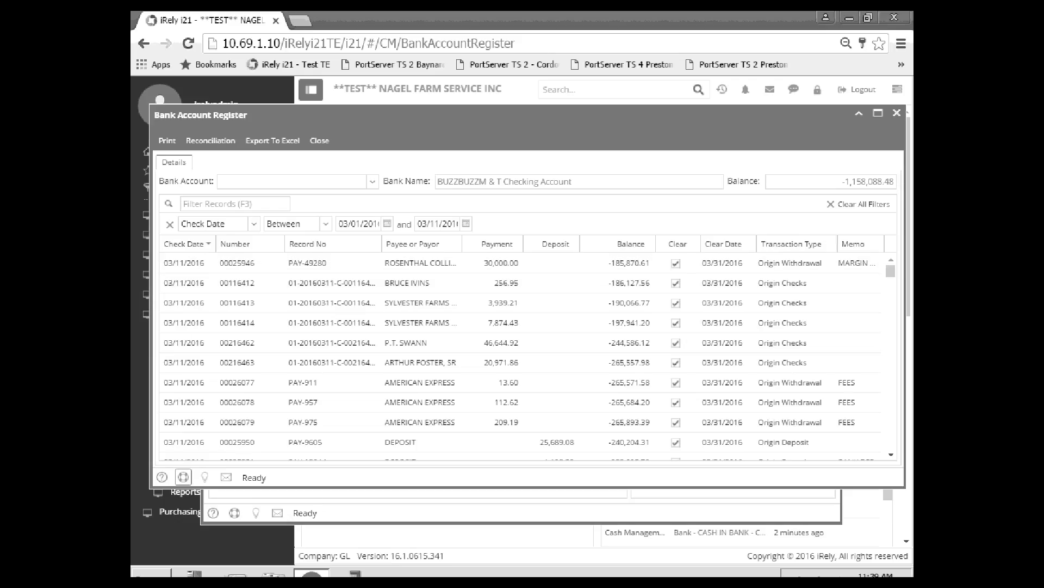
pyautogui.click(210, 244)
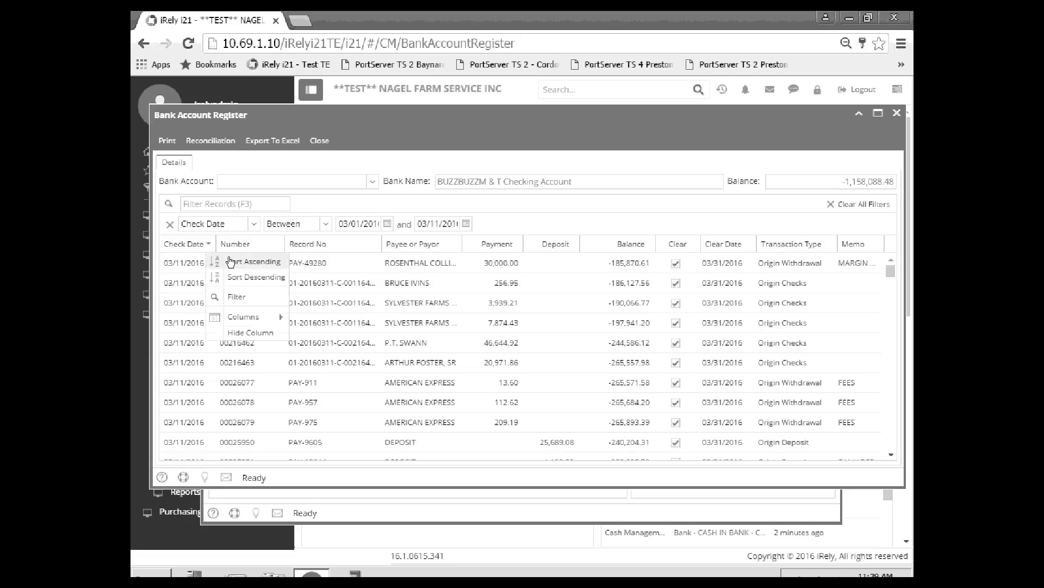
pyautogui.click(240, 262)
# - Filter the register by Number containing 19580 and remove that filter again
pyautogui.click(265, 244)
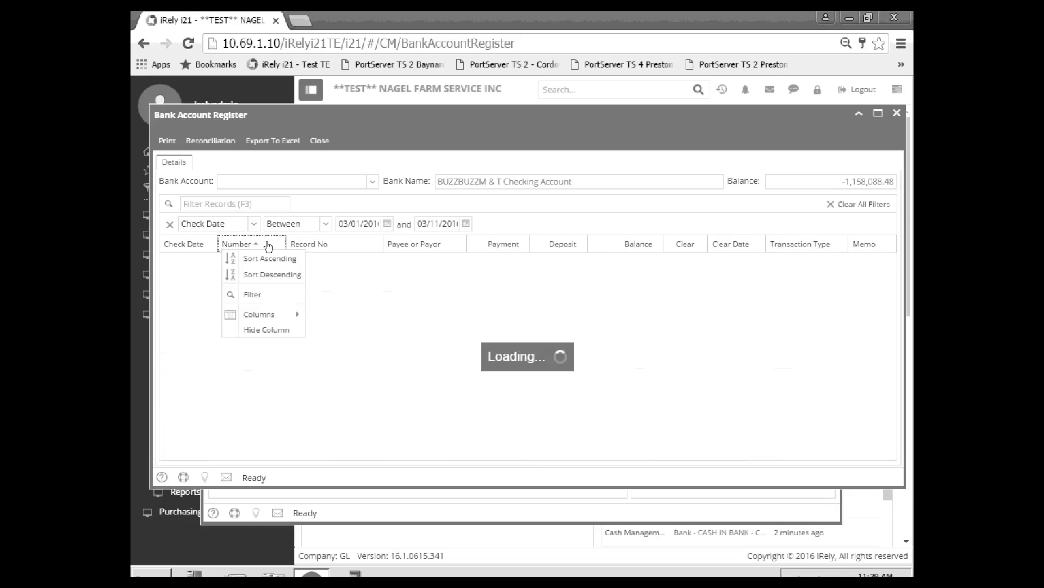
pyautogui.click(272, 275)
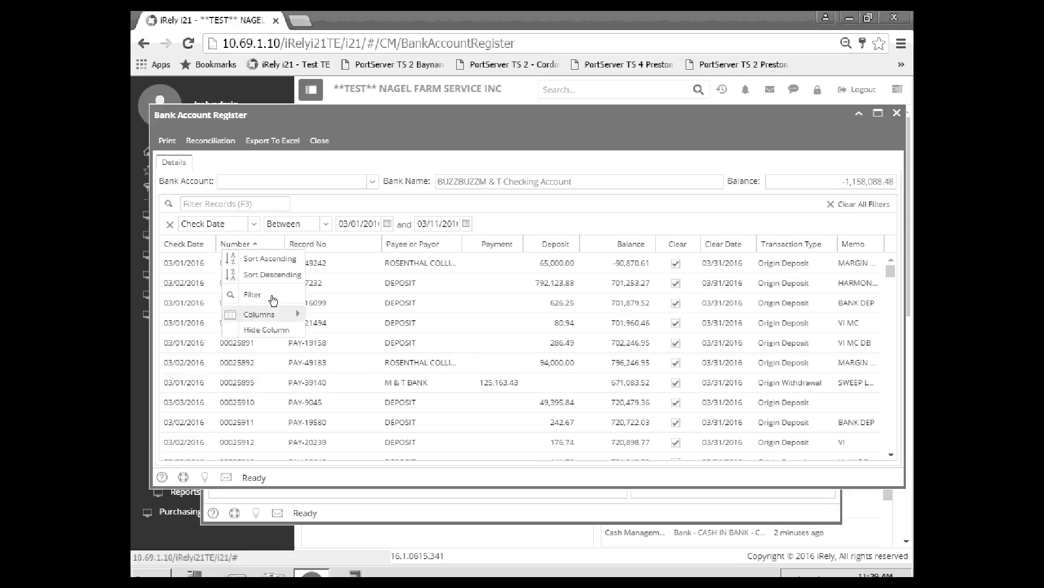
pyautogui.click(252, 295)
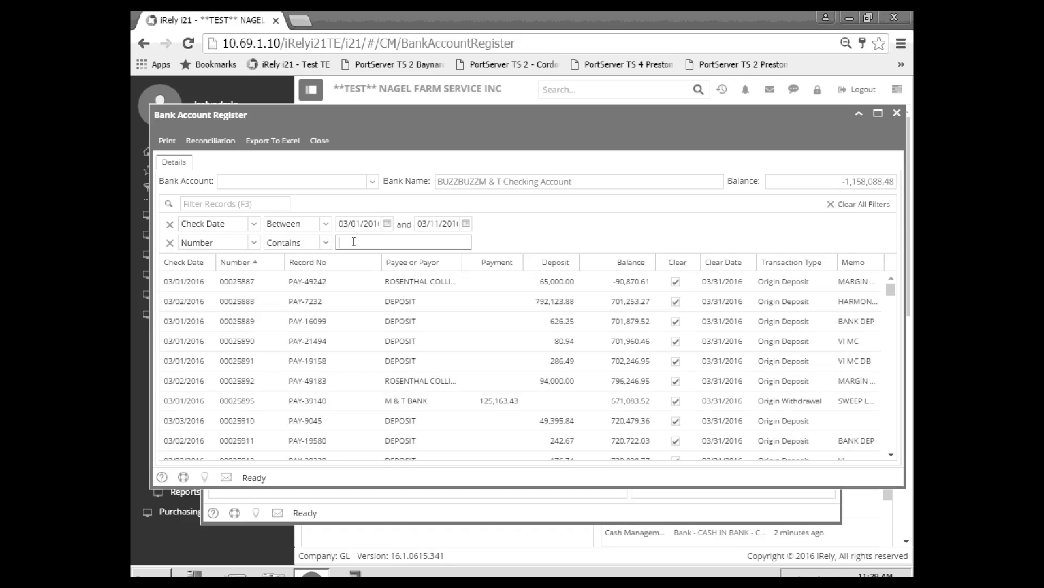
pyautogui.write('19580')
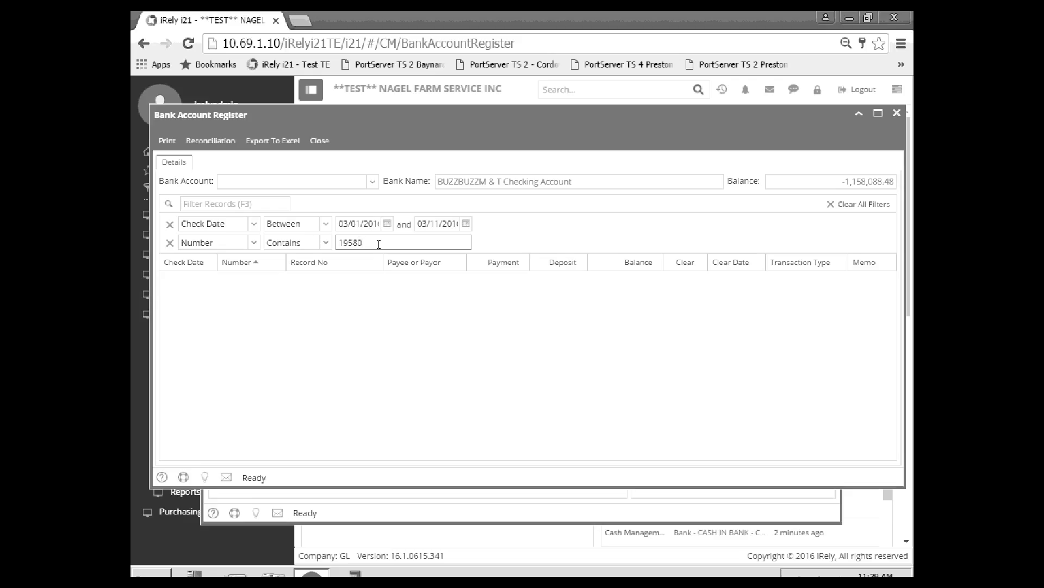
pyautogui.moveTo(379, 244); pyautogui.dragTo(273, 245)
pyautogui.click(170, 243)
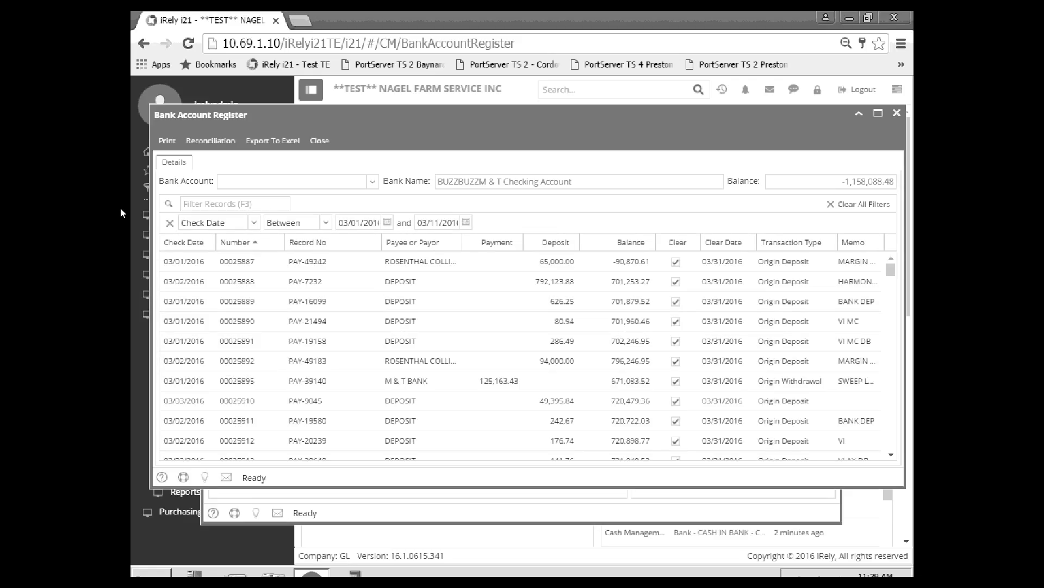
# - Filter the register by Record No containing 7242 and remove that filter again
pyautogui.click(356, 245)
pyautogui.click(376, 242)
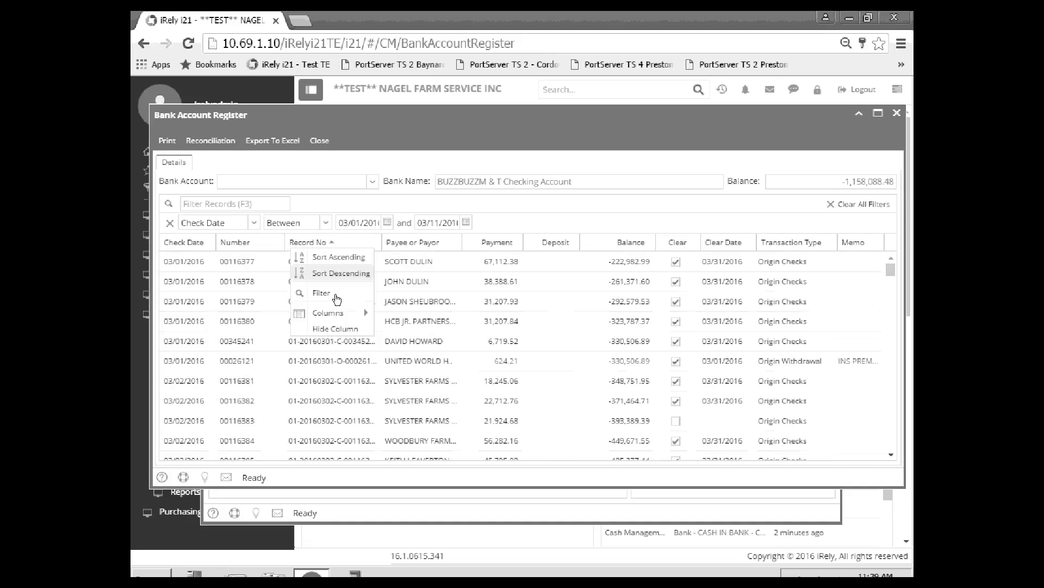
pyautogui.click(315, 292)
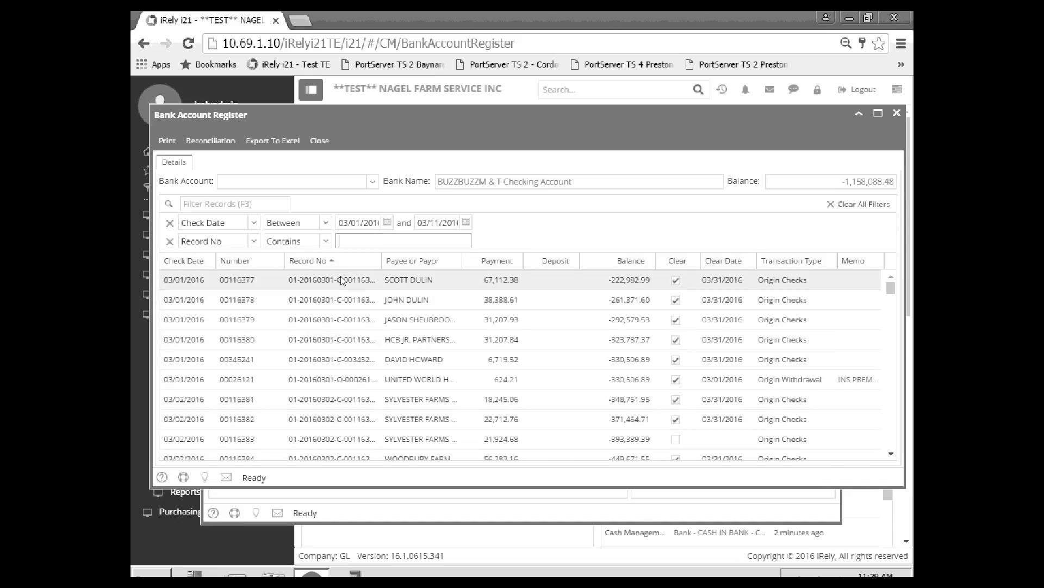
pyautogui.write('7242')
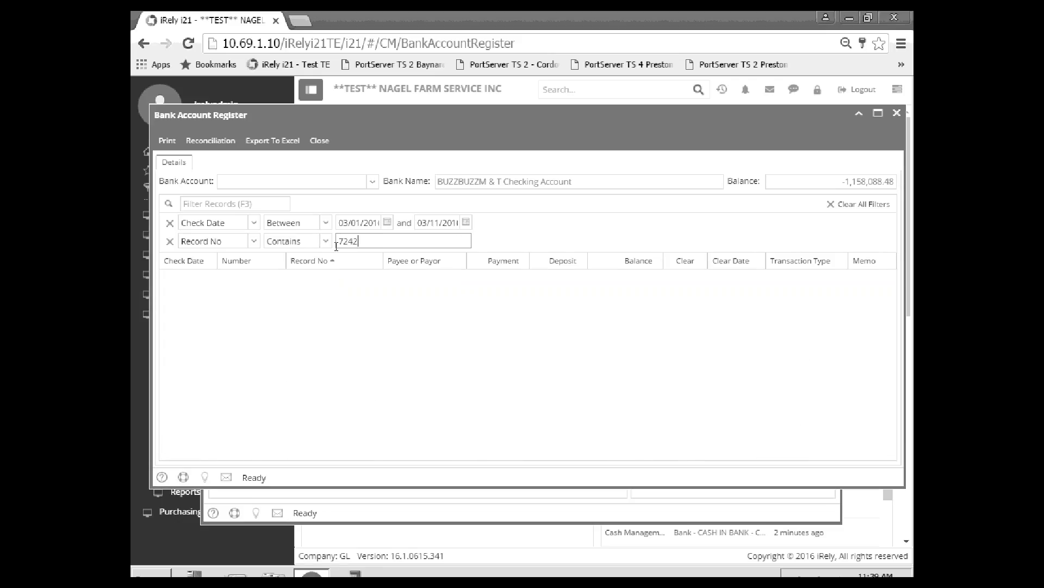
pyautogui.click(170, 241)
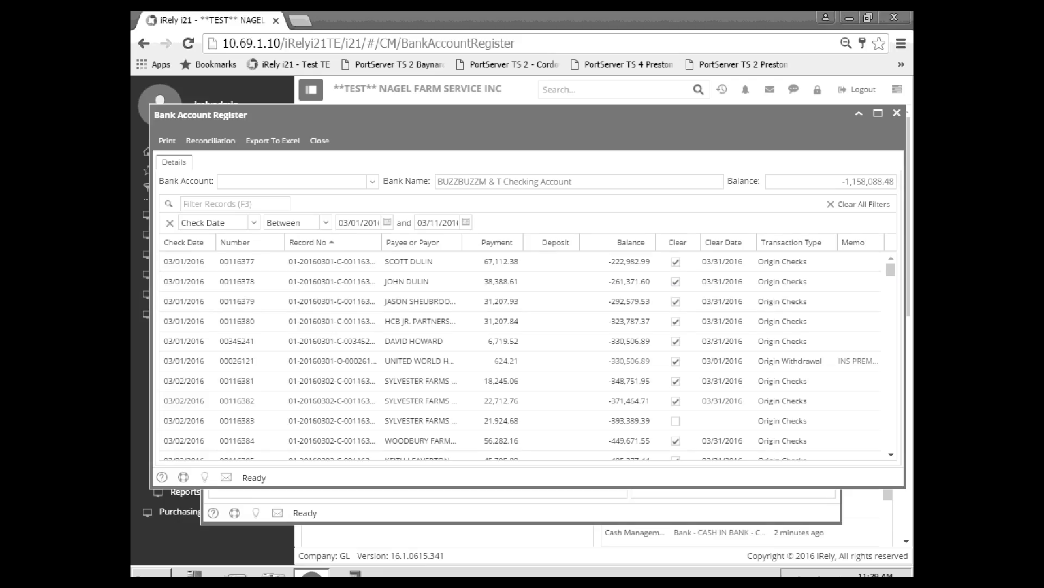
# - Hide the Number column in the account register
pyautogui.click(259, 244)
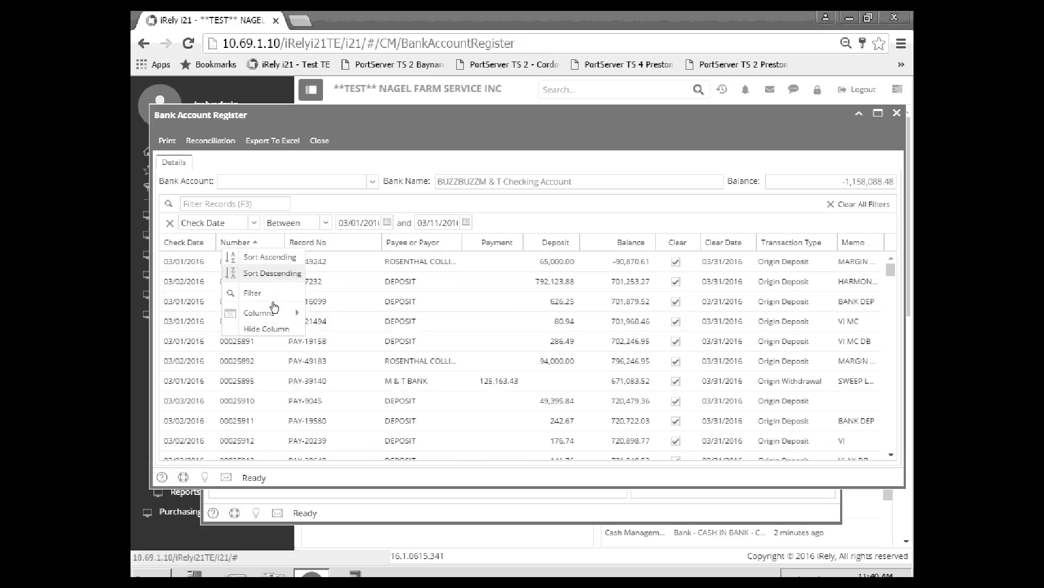
pyautogui.moveTo(274, 315)
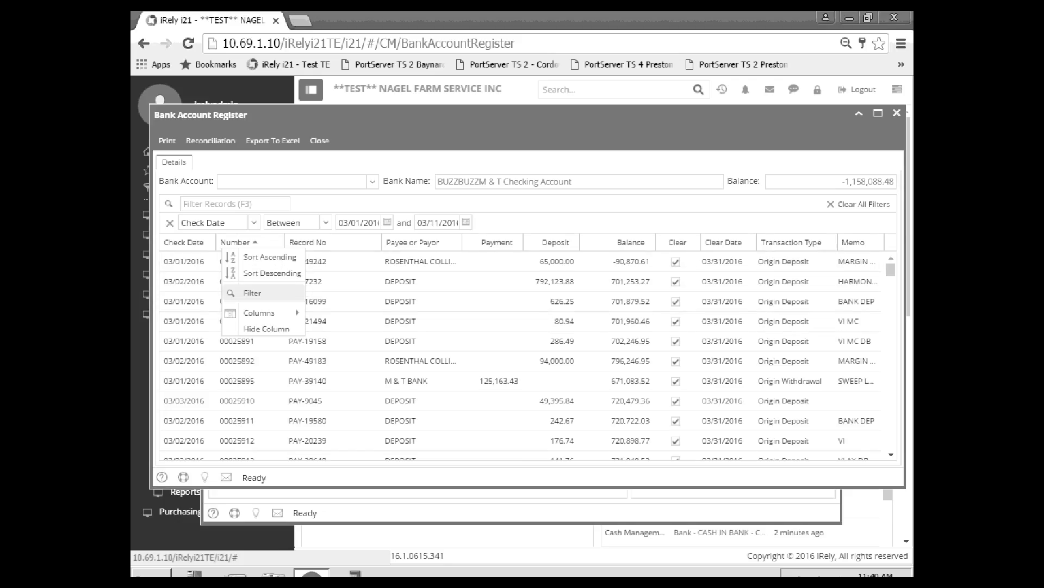
pyautogui.click(289, 330)
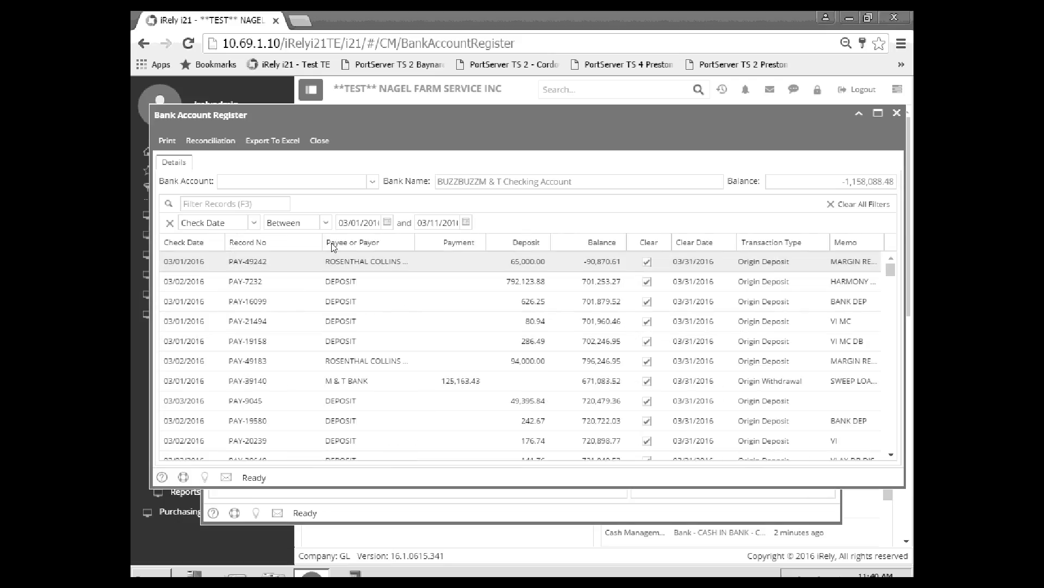
# - Show the Number column in the register again and hide the Memo column
pyautogui.click(310, 243)
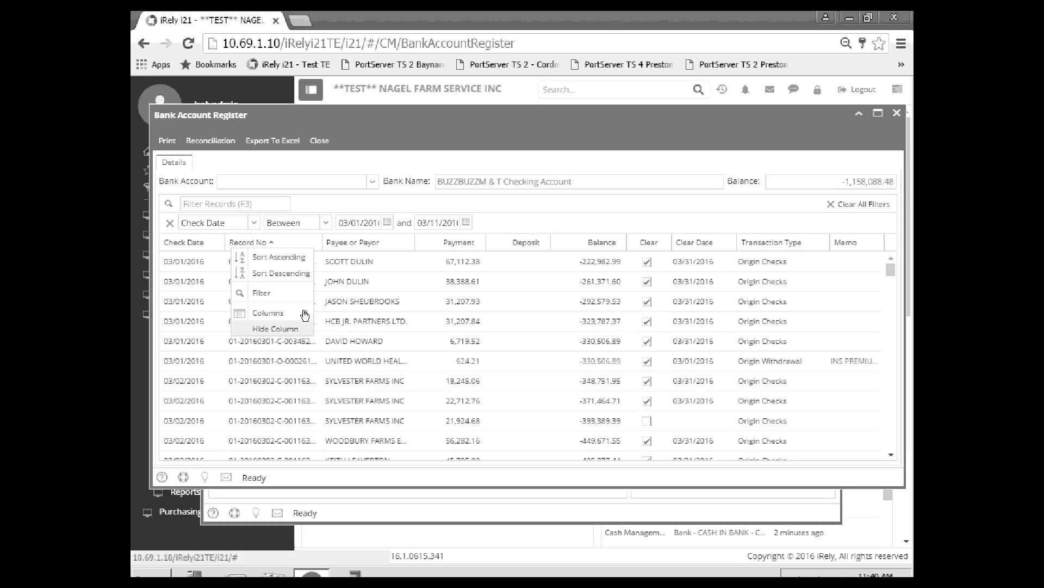
pyautogui.moveTo(305, 314)
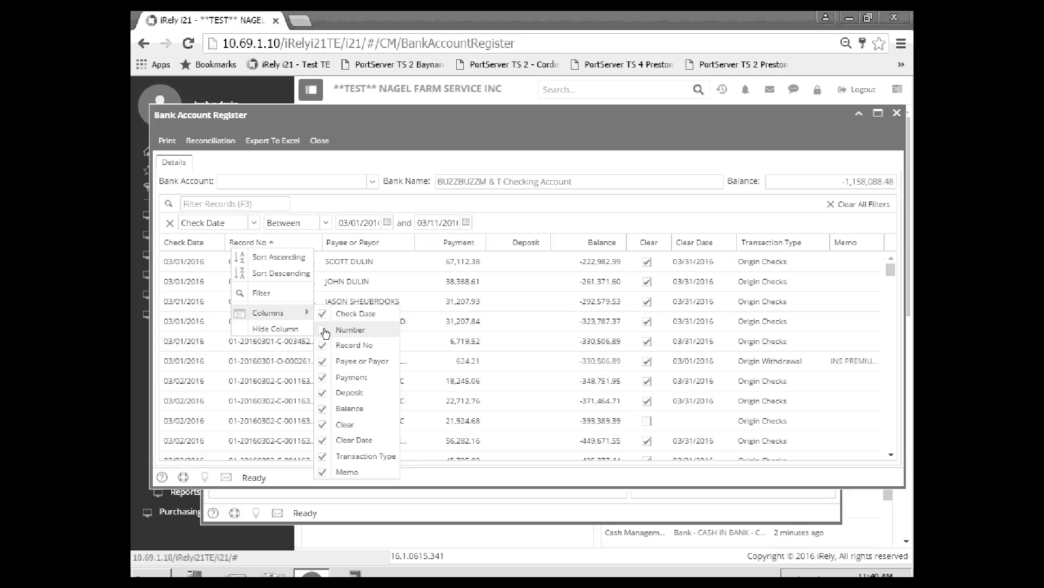
pyautogui.click(323, 331)
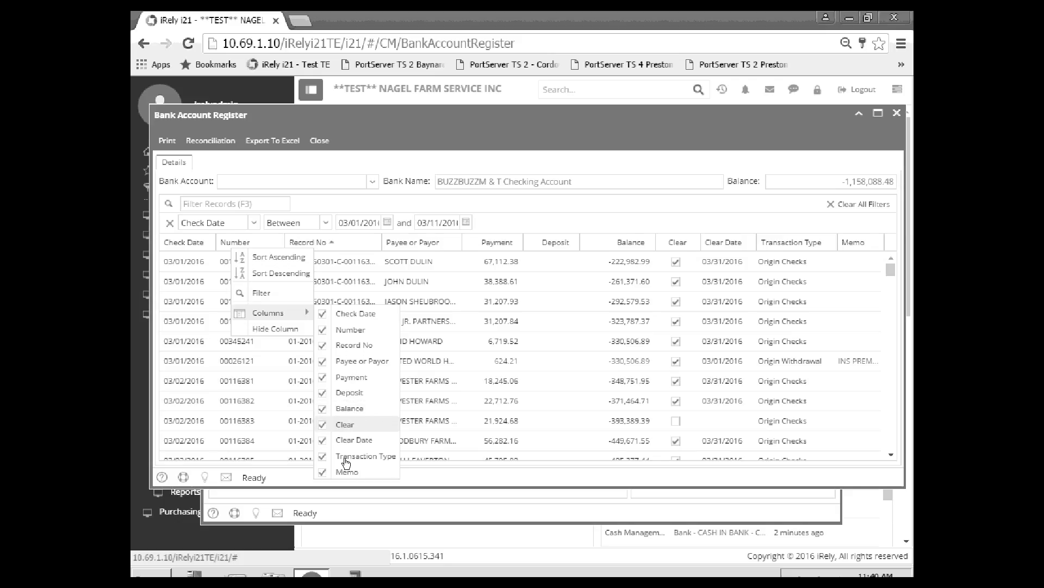
pyautogui.click(324, 474)
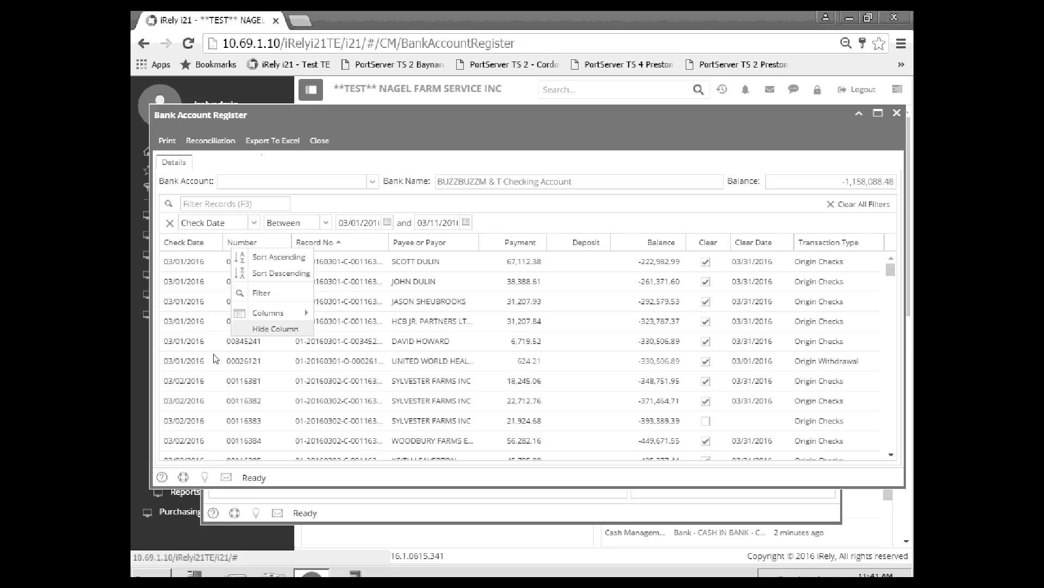
# - Remove the Check Date filter and close the Bank Account Register
pyautogui.click(170, 223)
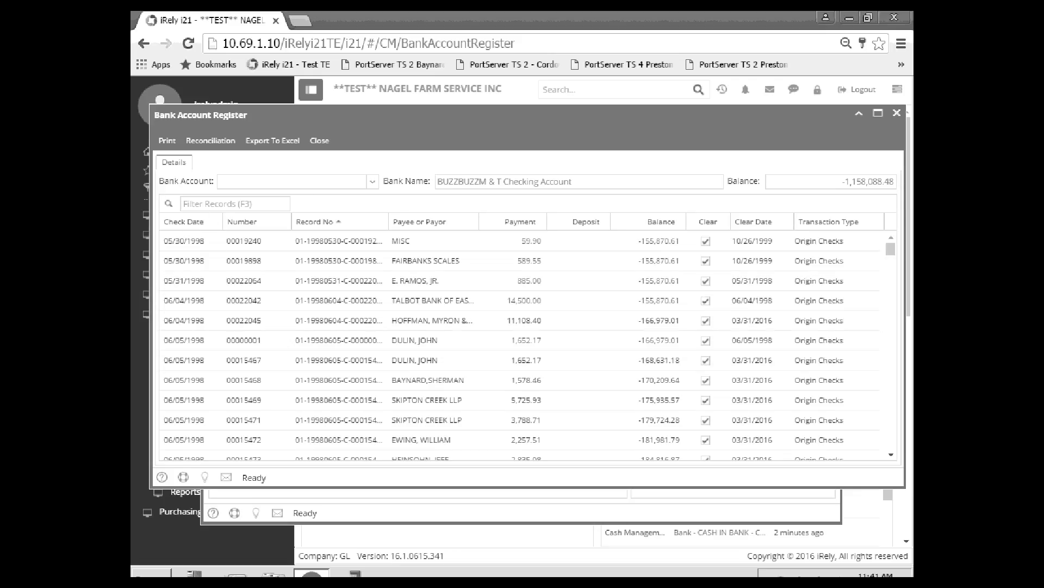
pyautogui.click(320, 141)
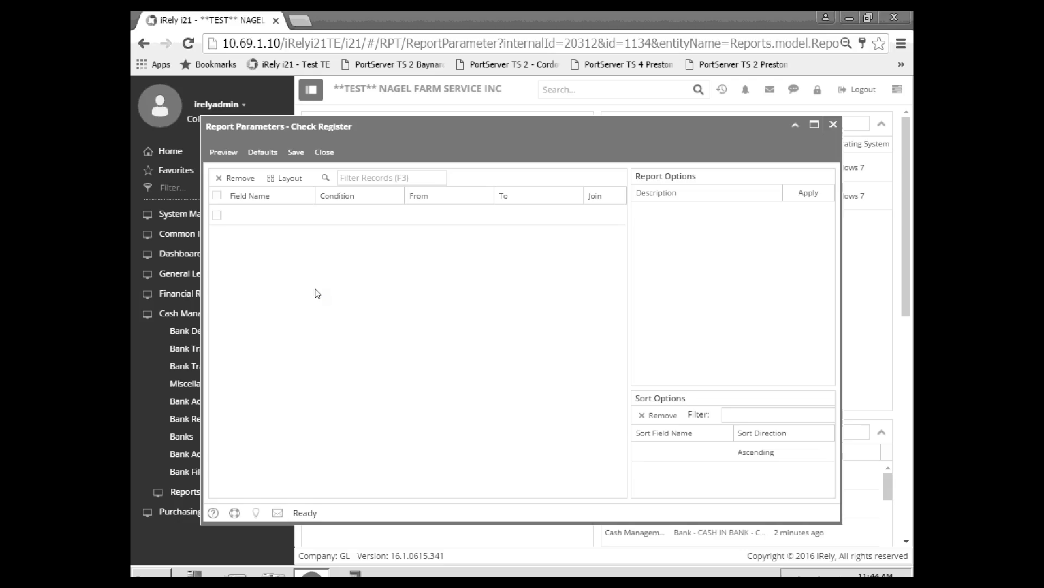
# - Minimize the Check Register report parameters, and open and close the Users list in System Manager
pyautogui.click(793, 127)
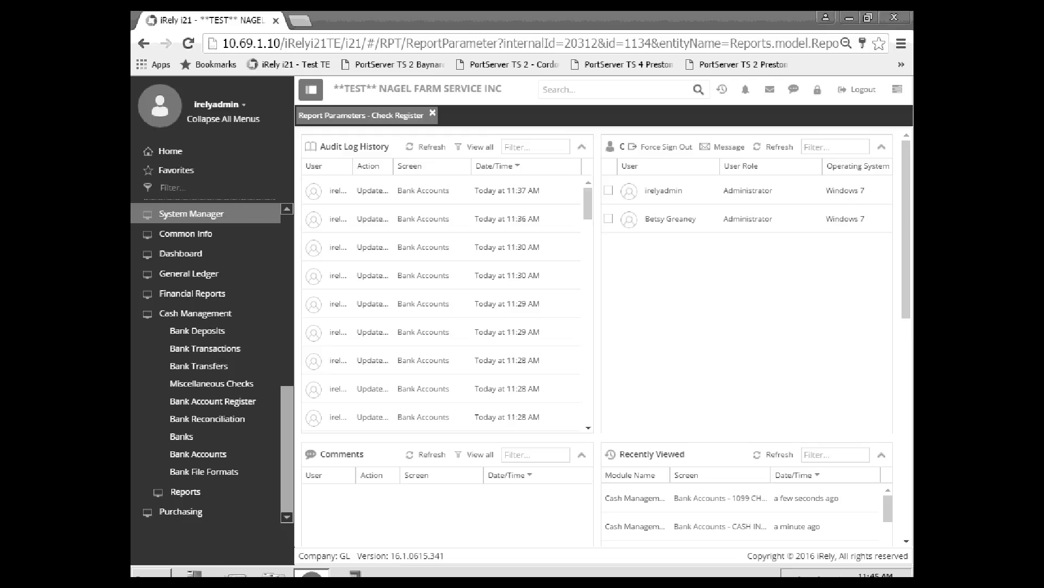
pyautogui.click(191, 214)
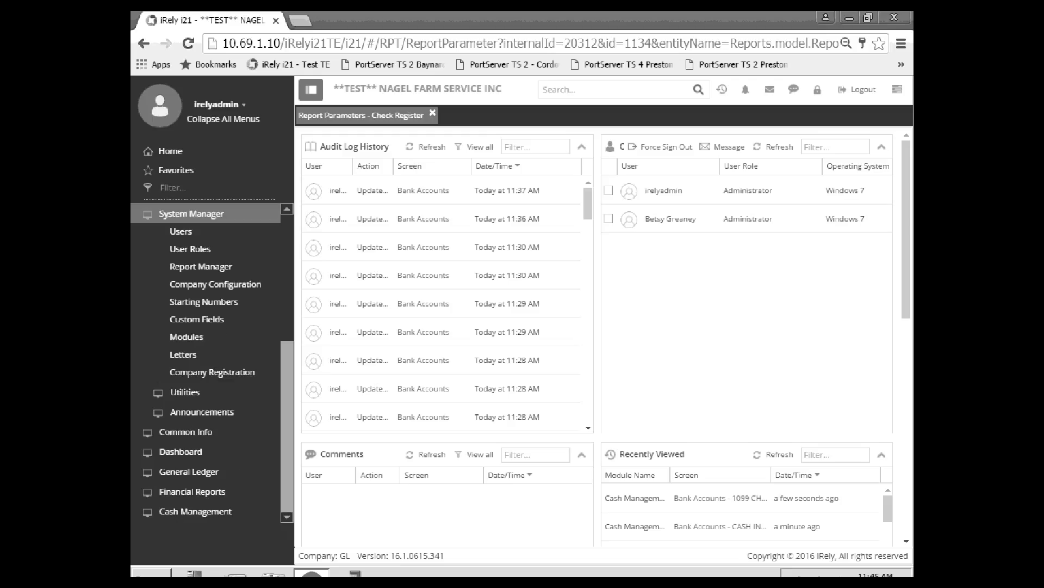
pyautogui.click(181, 231)
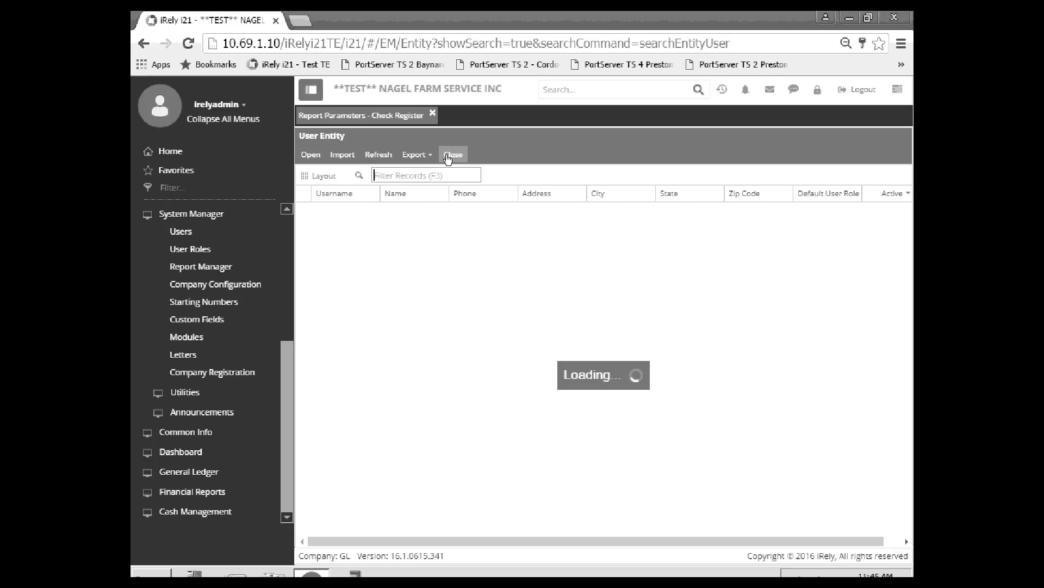
pyautogui.click(452, 155)
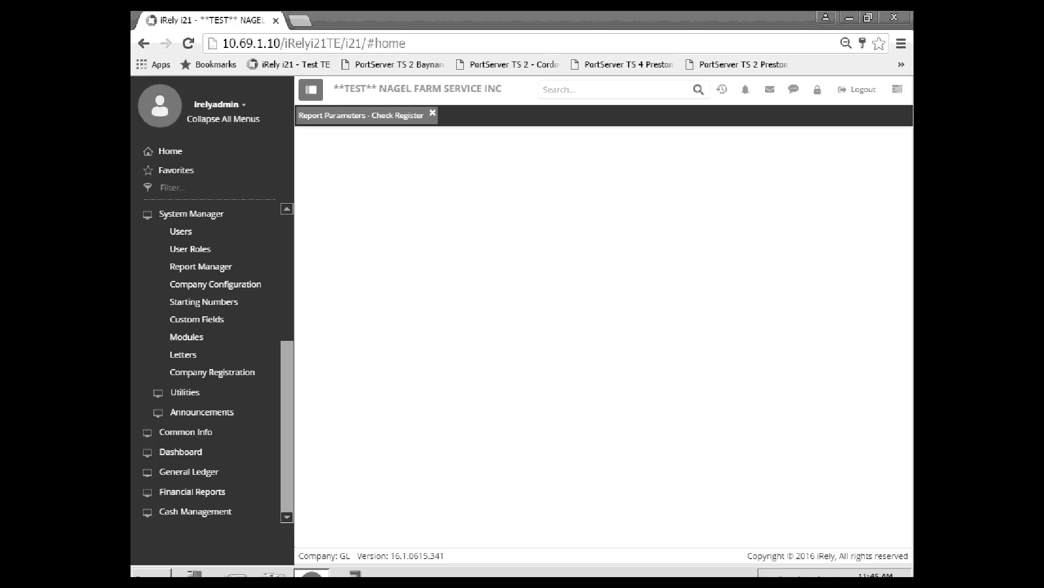
pyautogui.click(148, 215)
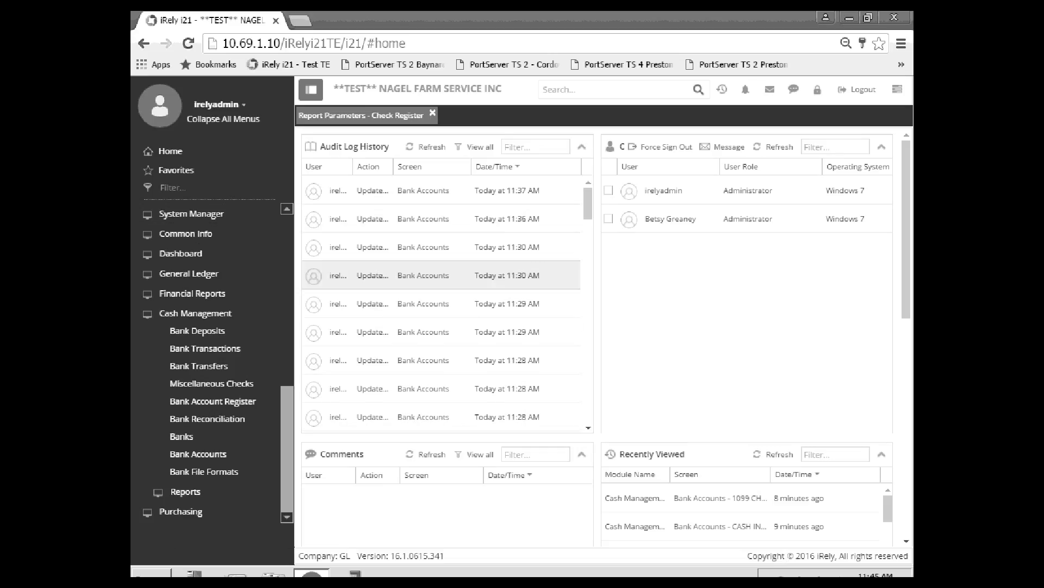
# - Open the Enter Orders screen from the Daily Menu of Ag Accounting
pyautogui.click(285, 518)
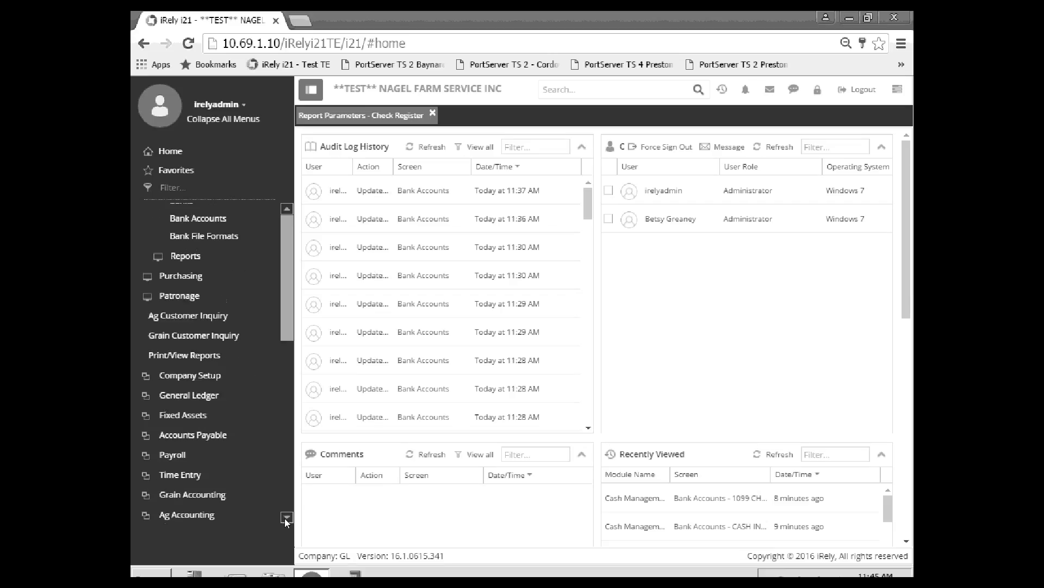
pyautogui.click(164, 515)
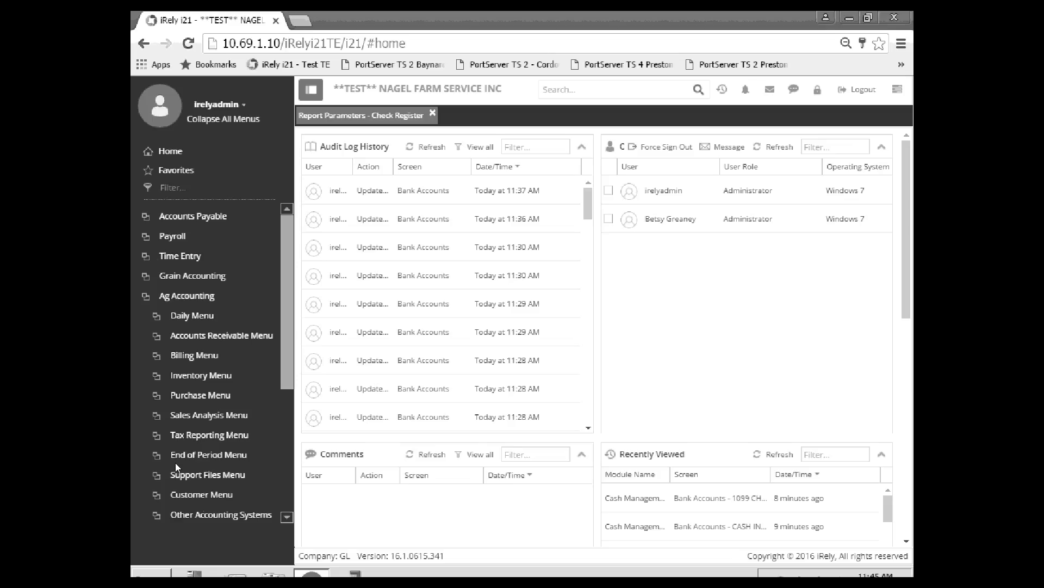
pyautogui.click(192, 315)
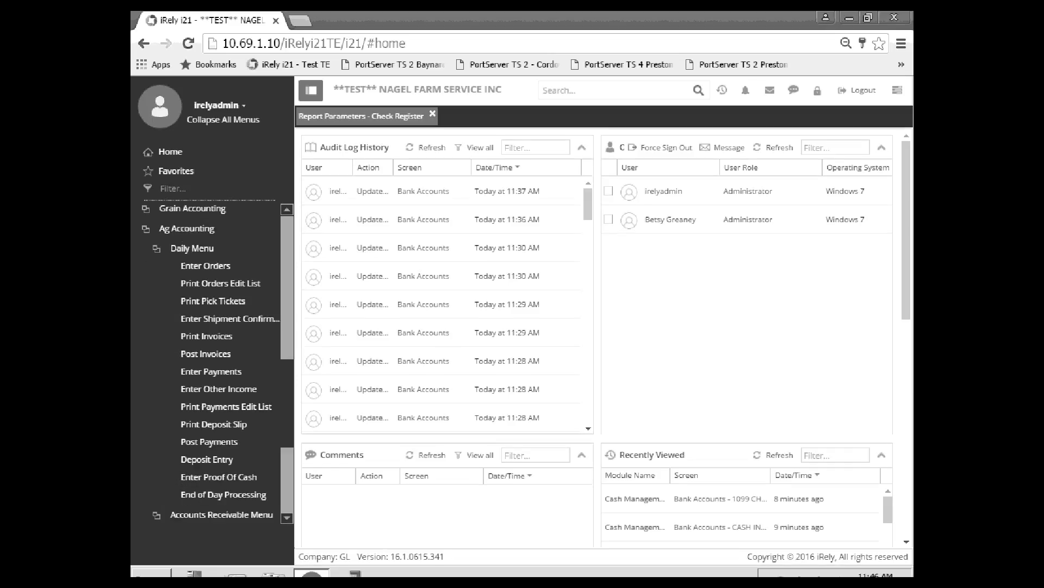
pyautogui.click(194, 269)
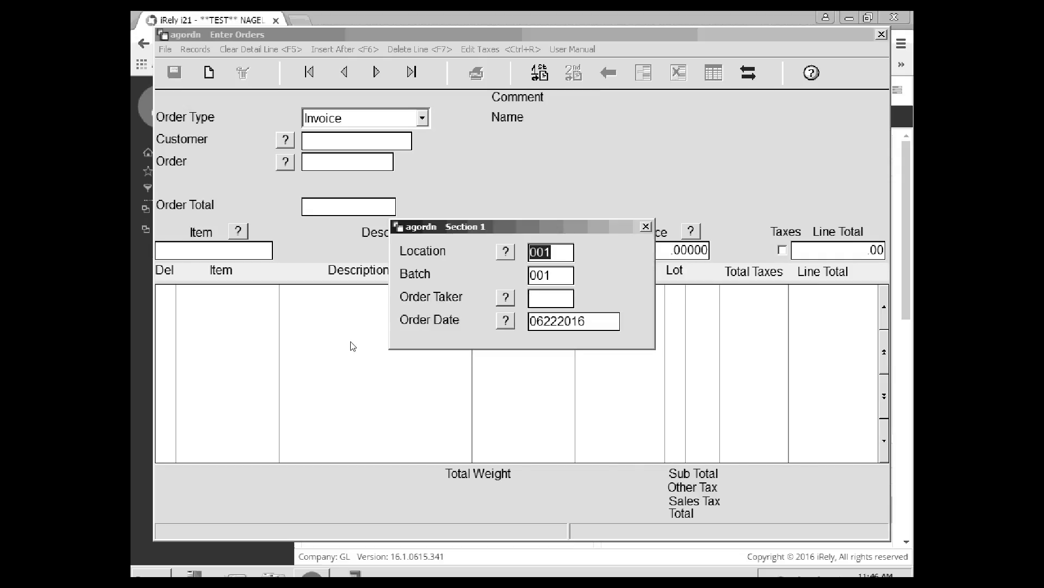
# - Open the Order Taker lookup, and leave Enter Orders without entering an order, returning to the Cash Management section
pyautogui.click(649, 228)
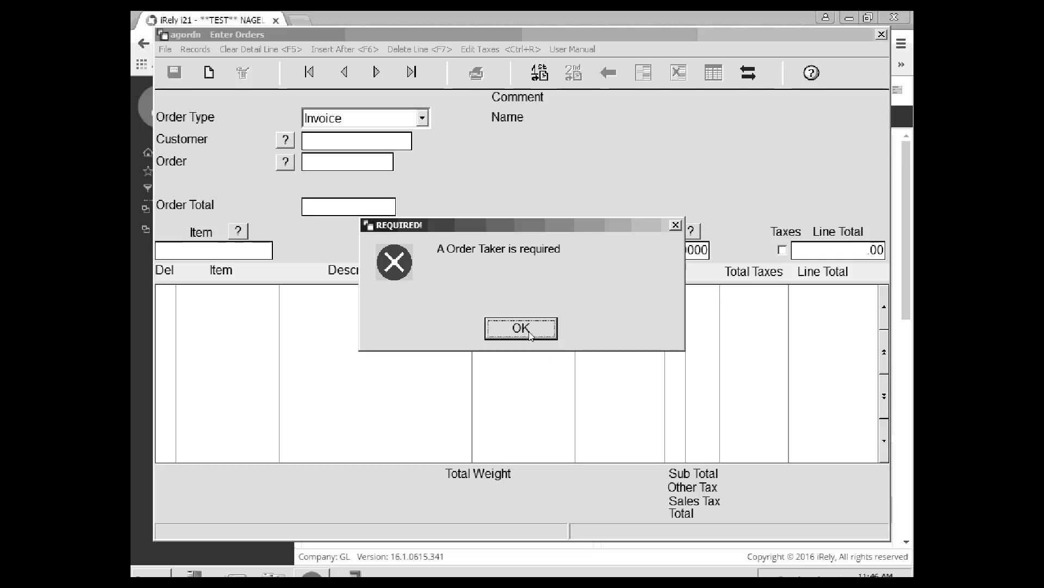
pyautogui.click(521, 328)
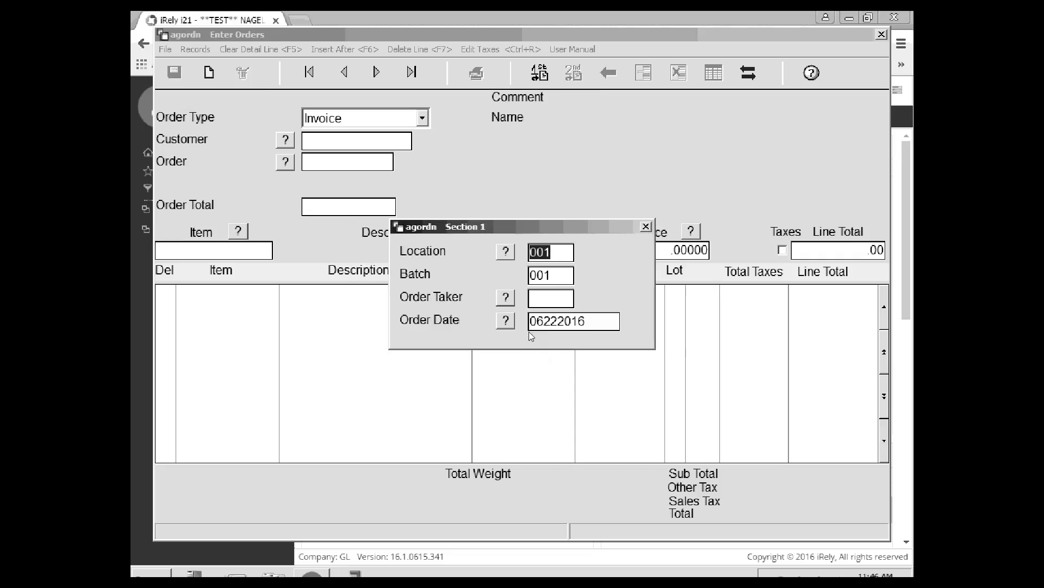
pyautogui.click(505, 297)
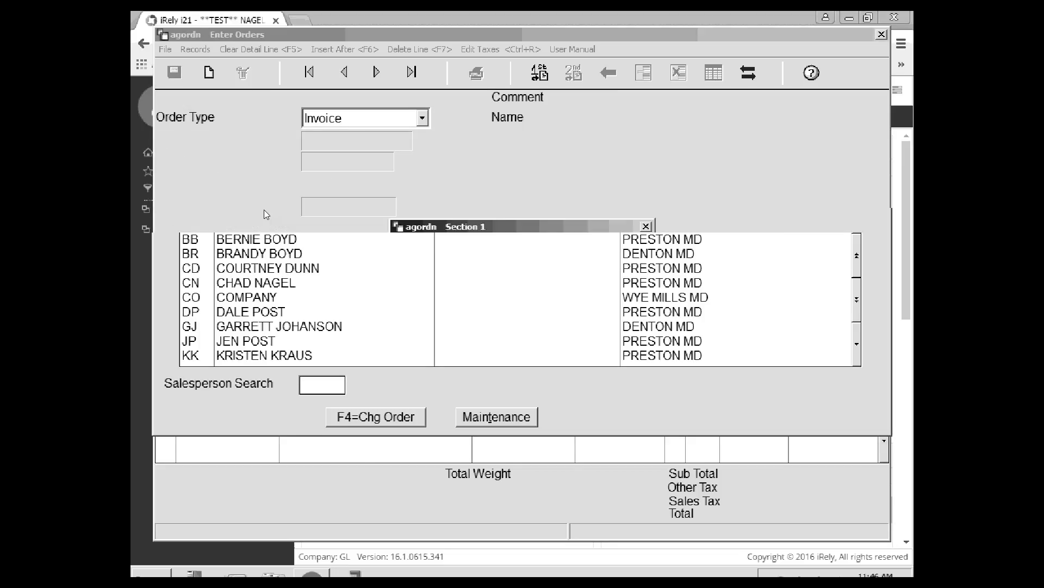
pyautogui.click(646, 226)
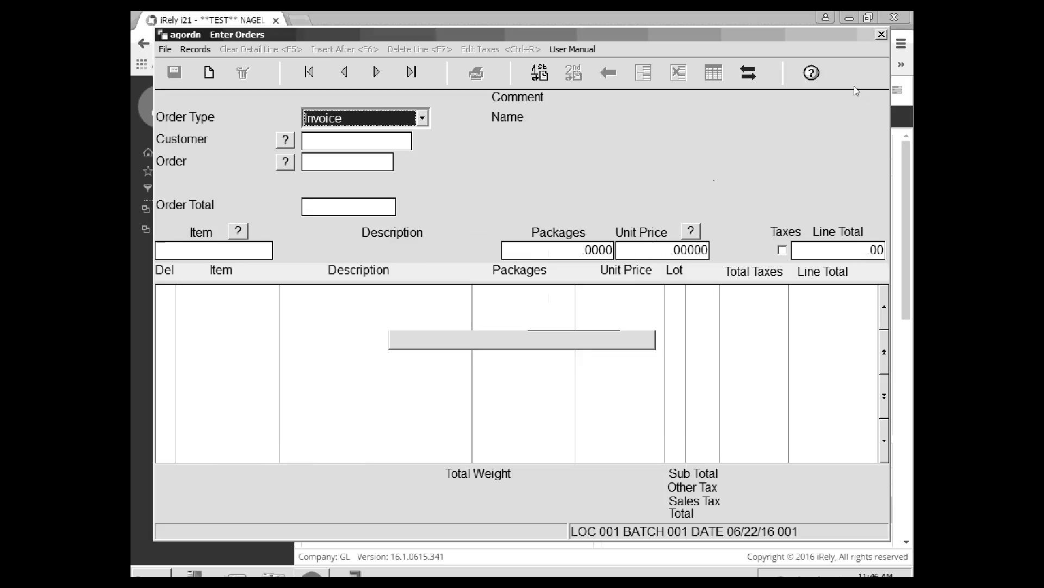
pyautogui.click(882, 35)
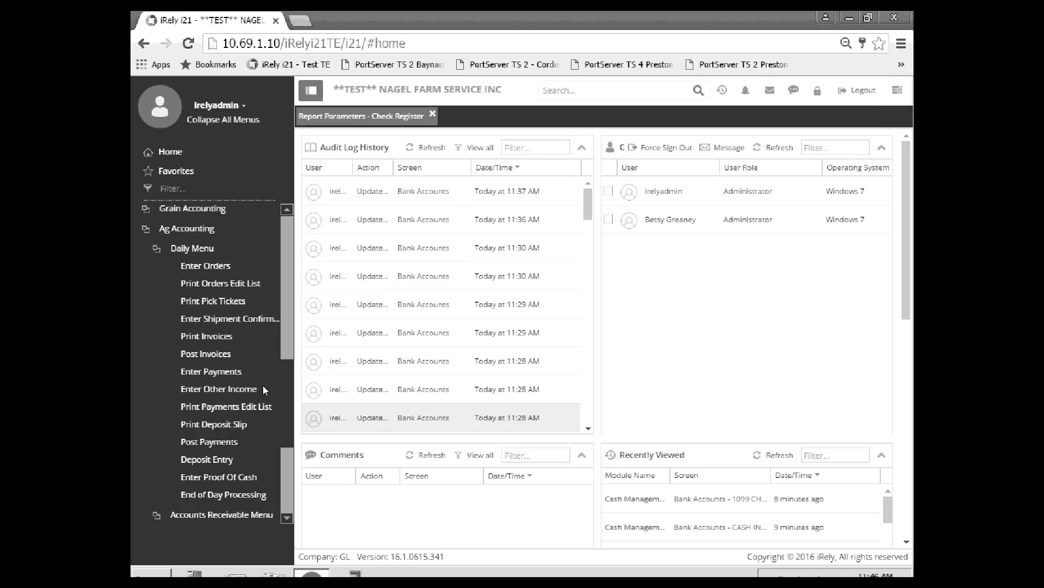
pyautogui.click(148, 228)
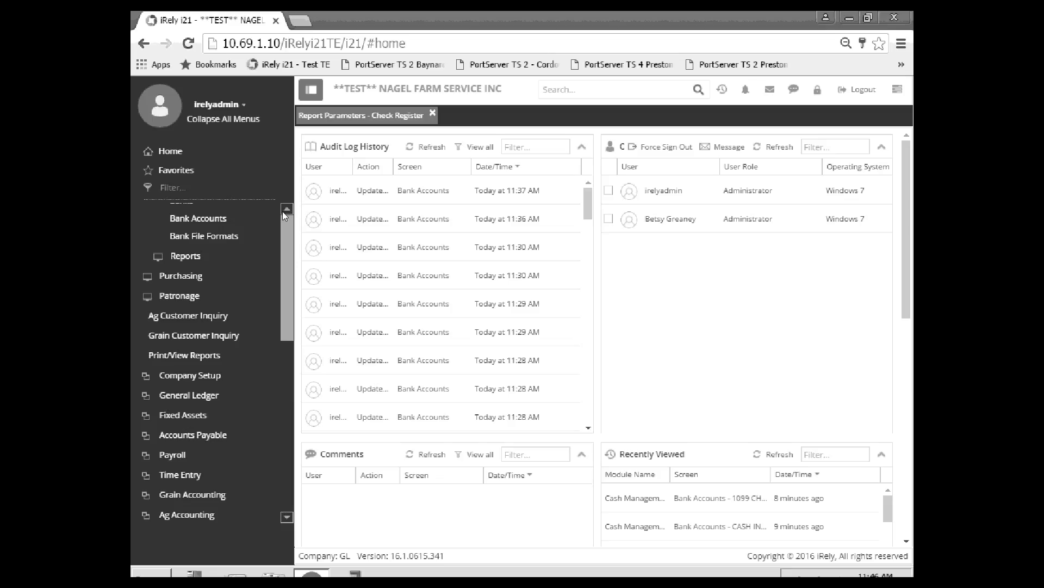
pyautogui.scroll(5, 283, 211)
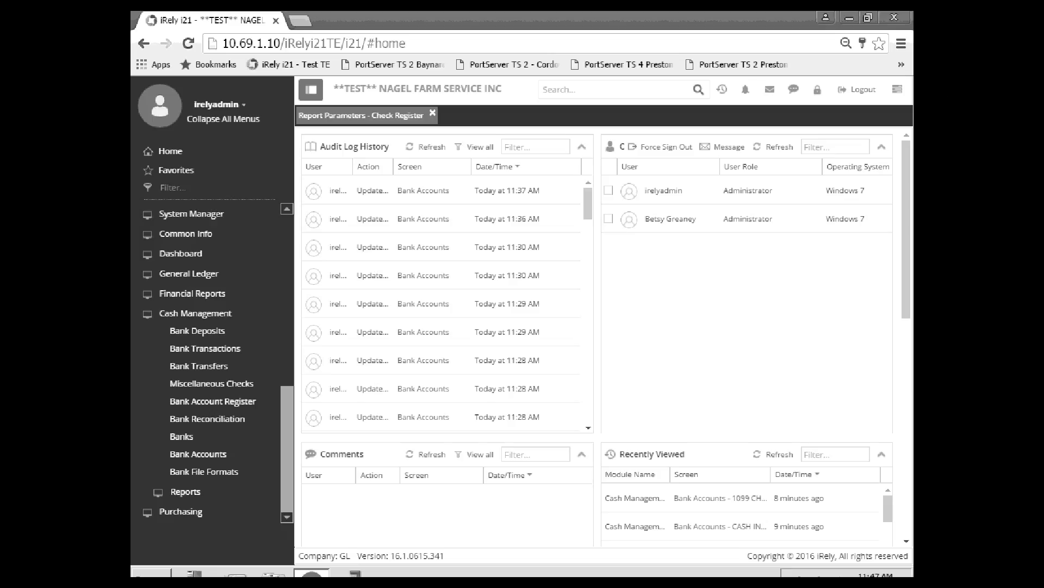
pyautogui.moveTo(977, 22)
pyautogui.hotkey('alt', 'Tab')
pyautogui.moveTo(718, 43); pyautogui.dragTo(1043, 10)
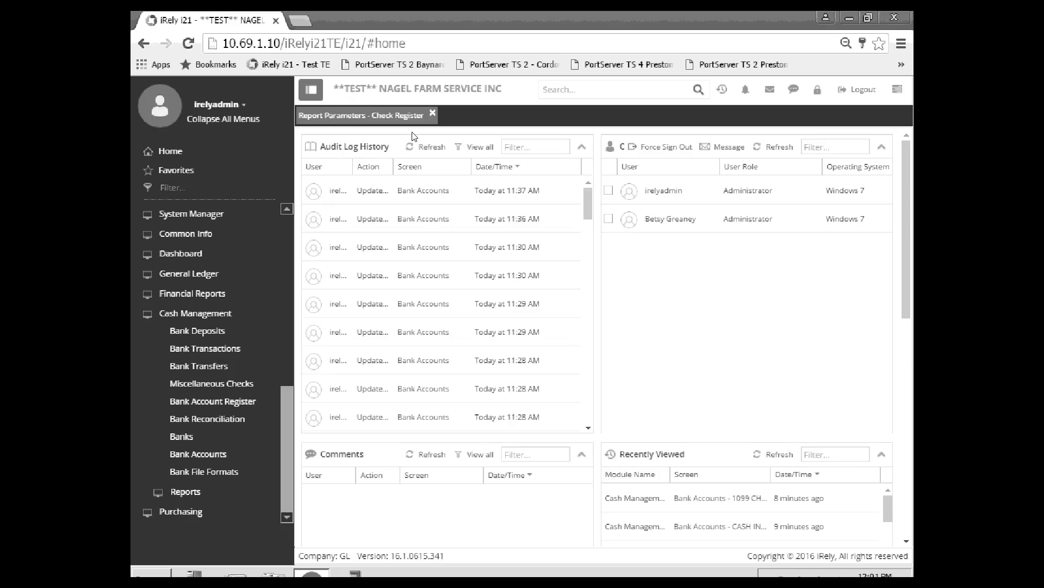
# - Restore the Check Register report parameters, open the field name list for the filter row, and close the window without saving
pyautogui.click(395, 115)
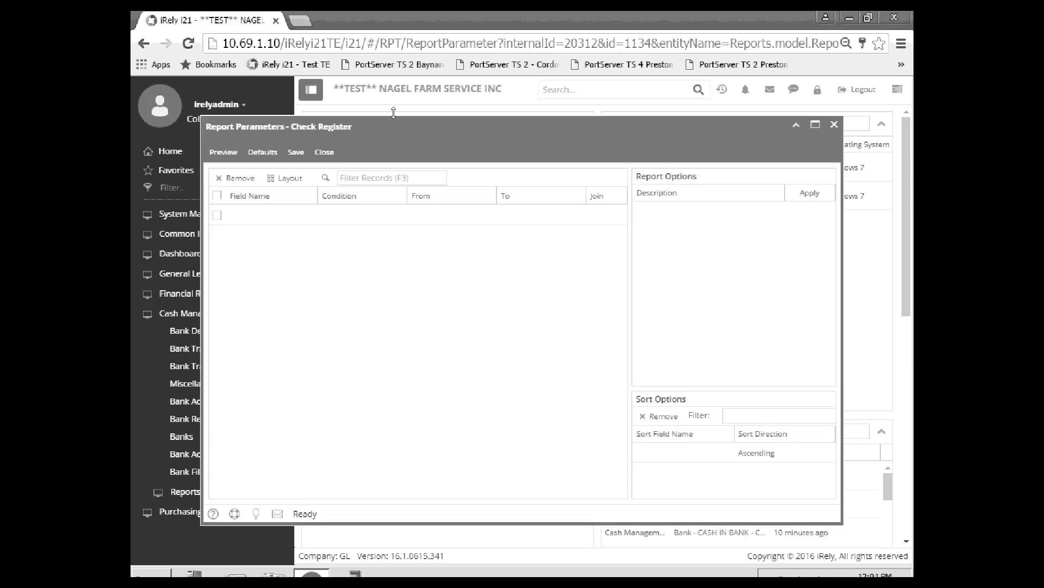
pyautogui.click(311, 195)
pyautogui.click(341, 225)
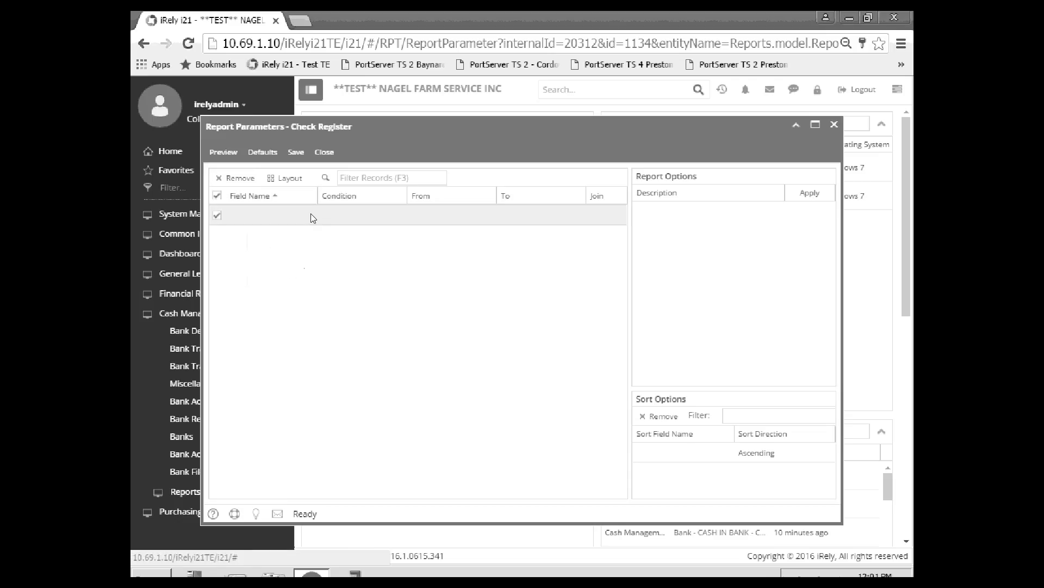
pyautogui.click(311, 213)
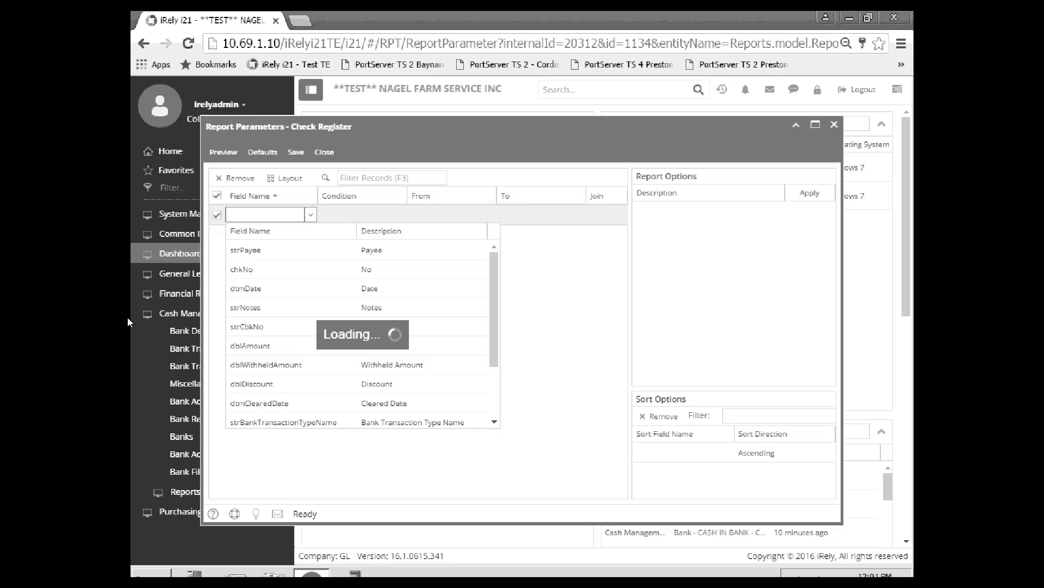
pyautogui.click(320, 153)
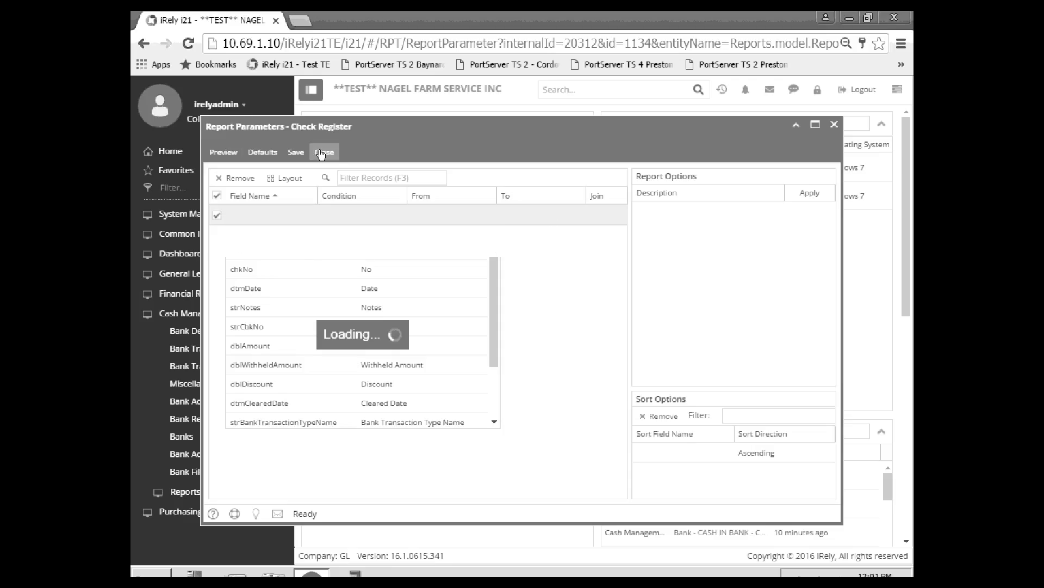
pyautogui.click(320, 154)
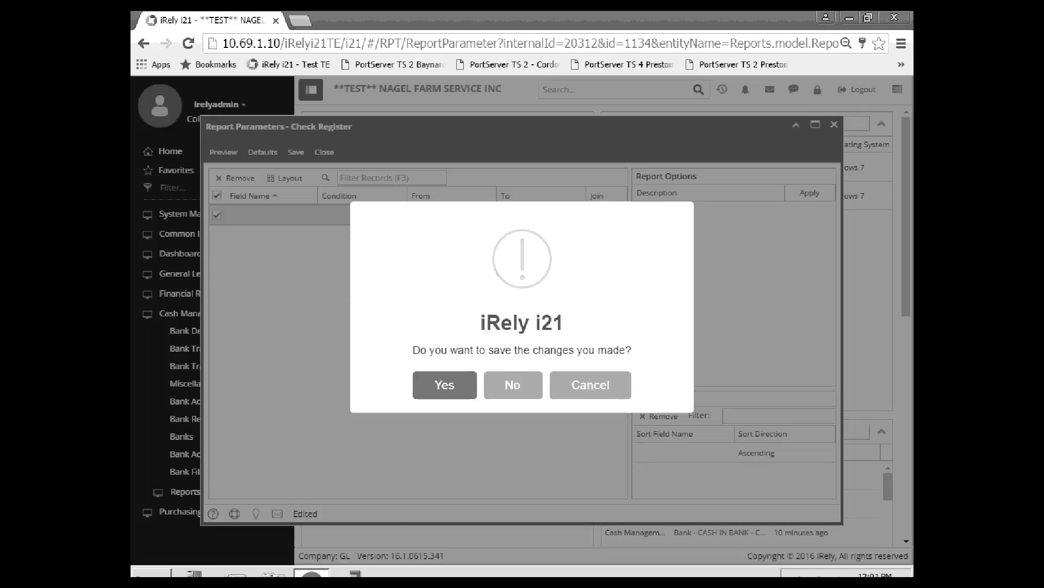
pyautogui.click(512, 384)
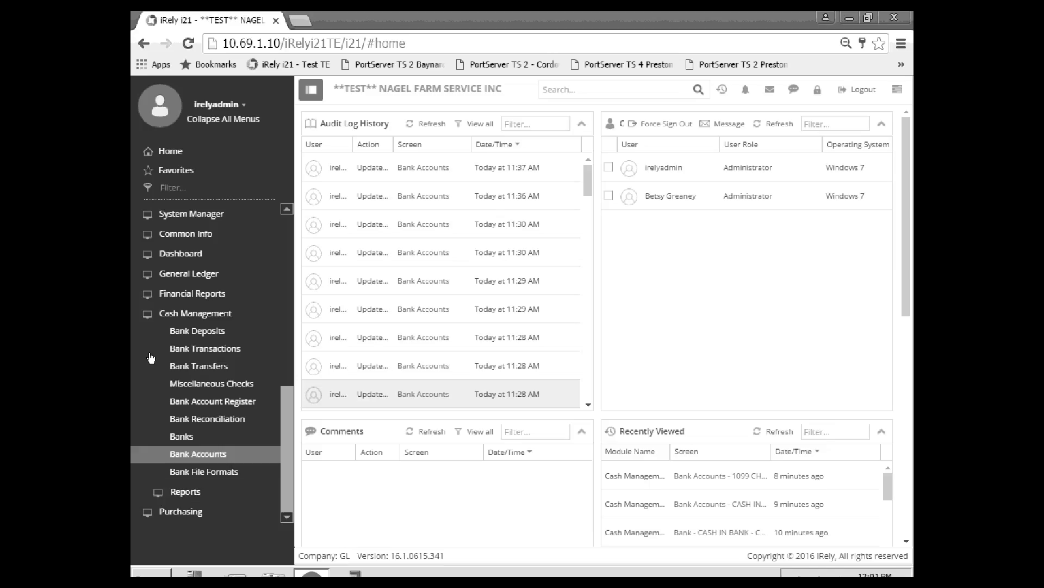
# - Collapse the Cash Management section and expand the Purchasing section
pyautogui.click(148, 318)
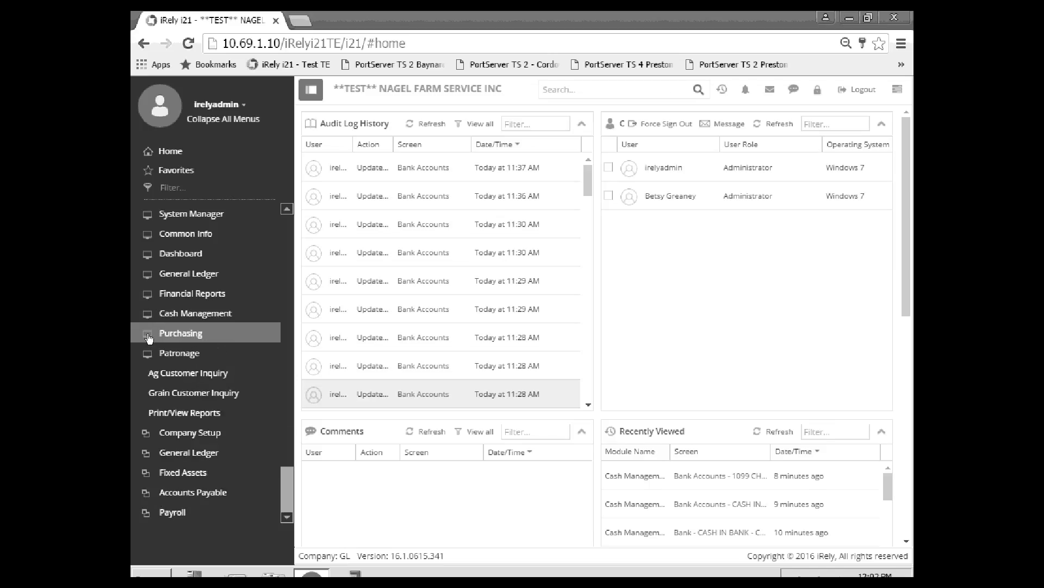
pyautogui.click(148, 333)
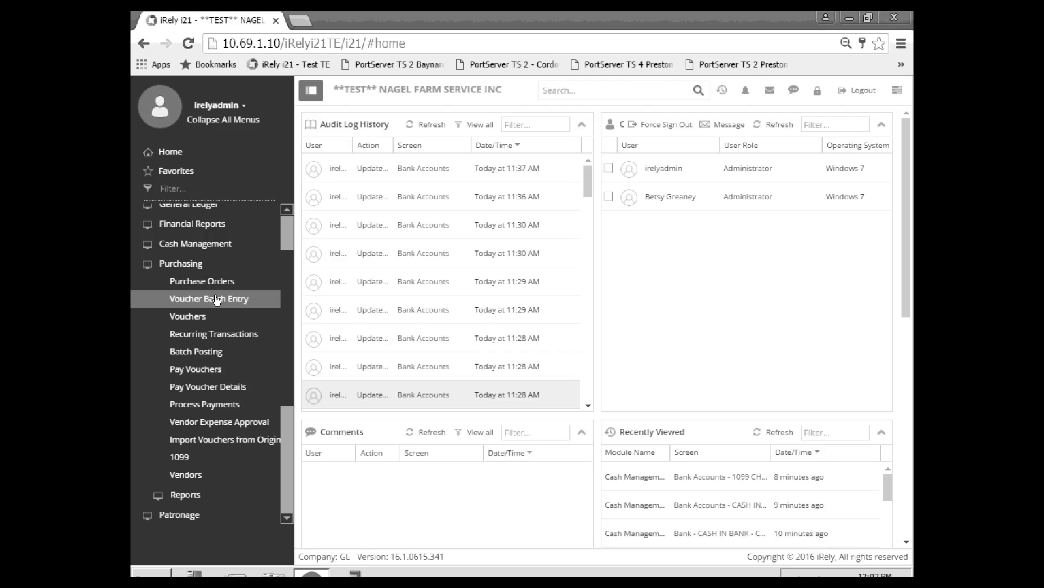
pyautogui.scroll(1, 216, 300)
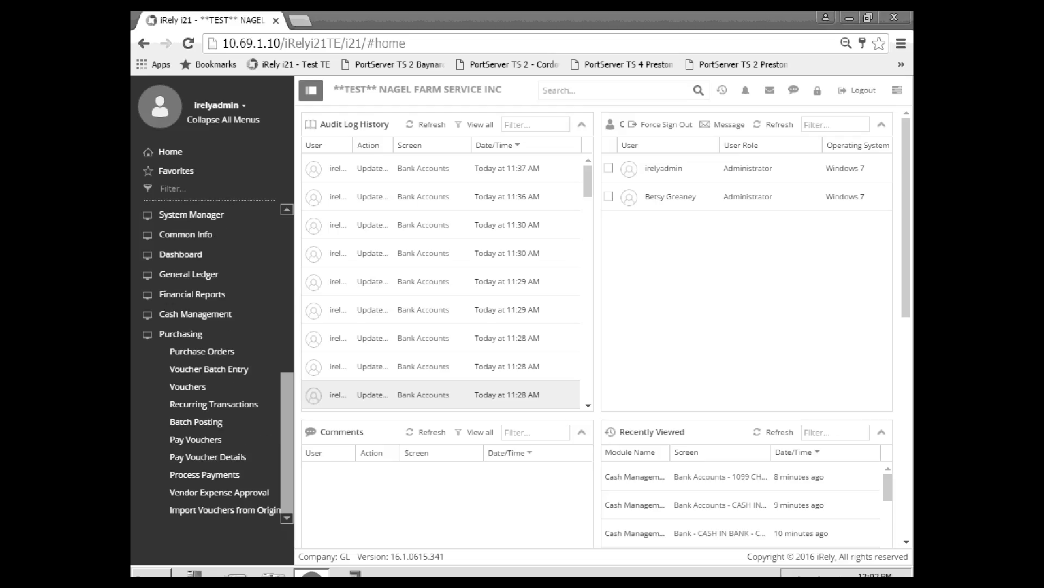
# - Open the Voucher Batch Entry screen and close it without saving
pyautogui.click(209, 369)
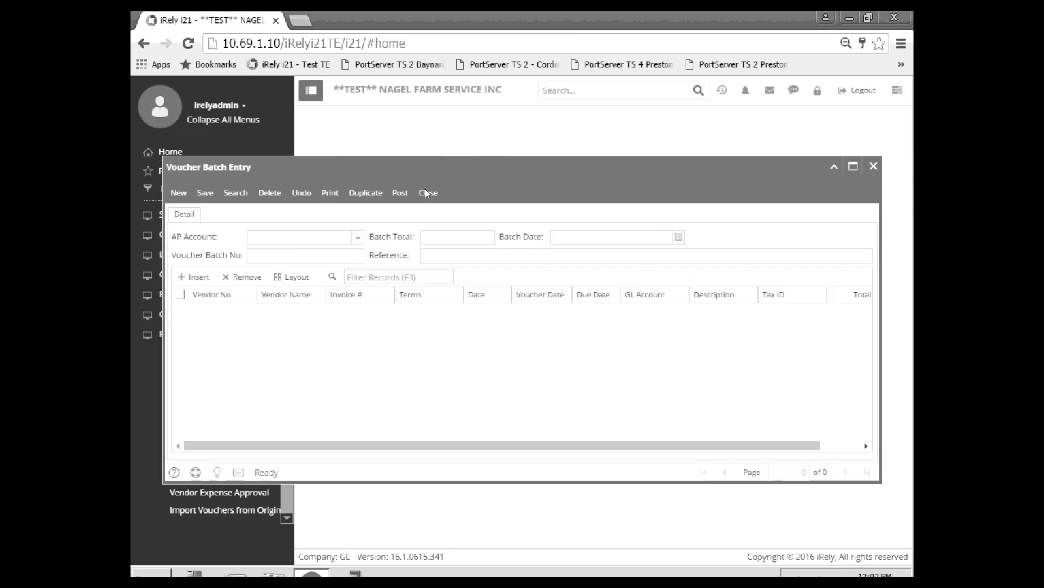
pyautogui.click(427, 193)
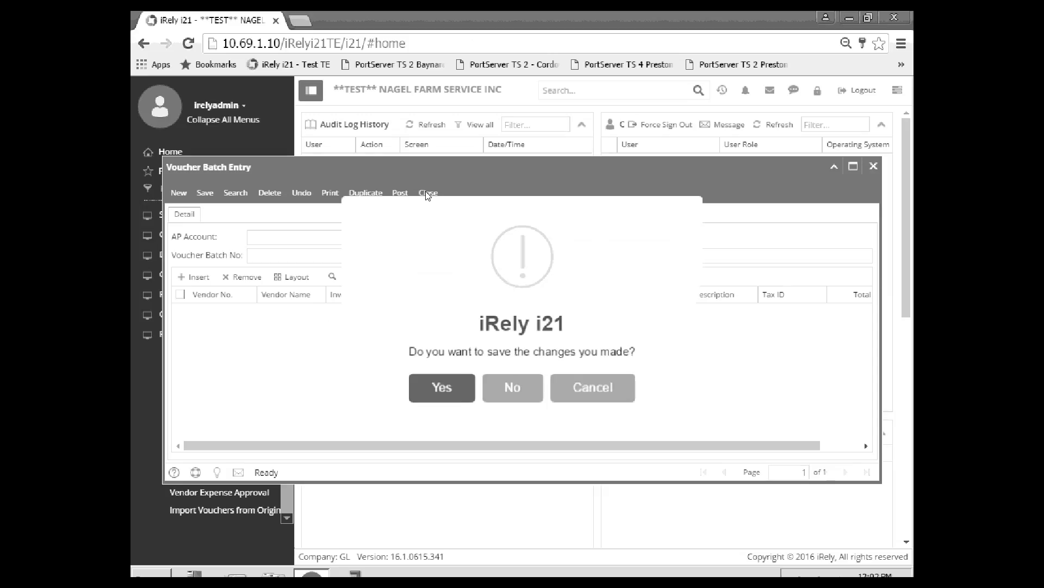
pyautogui.click(513, 385)
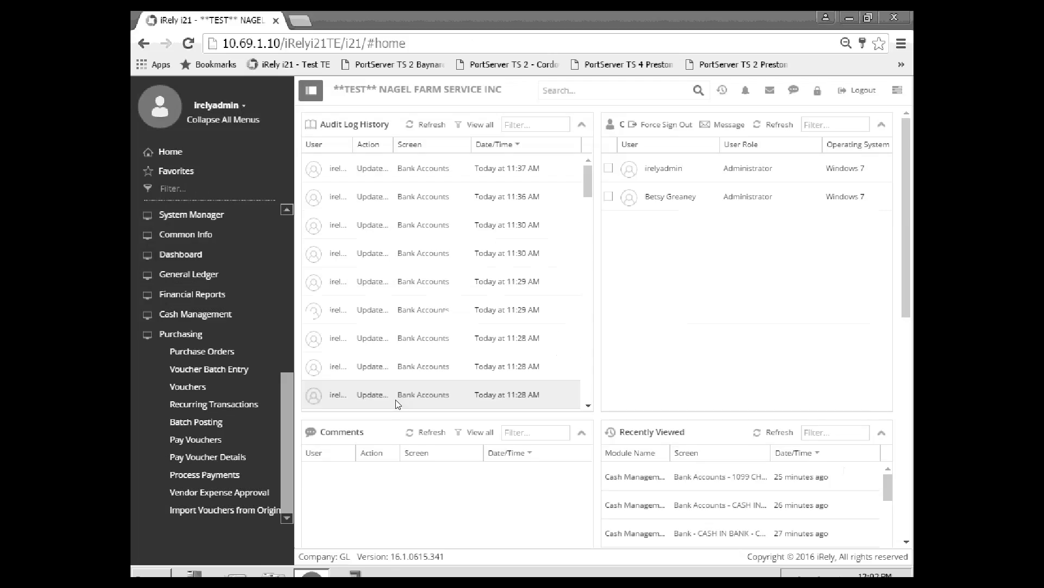
# - Create a new voucher from the Vouchers list and choose CINTAS CORPORATION #100 as its vendor
pyautogui.click(188, 386)
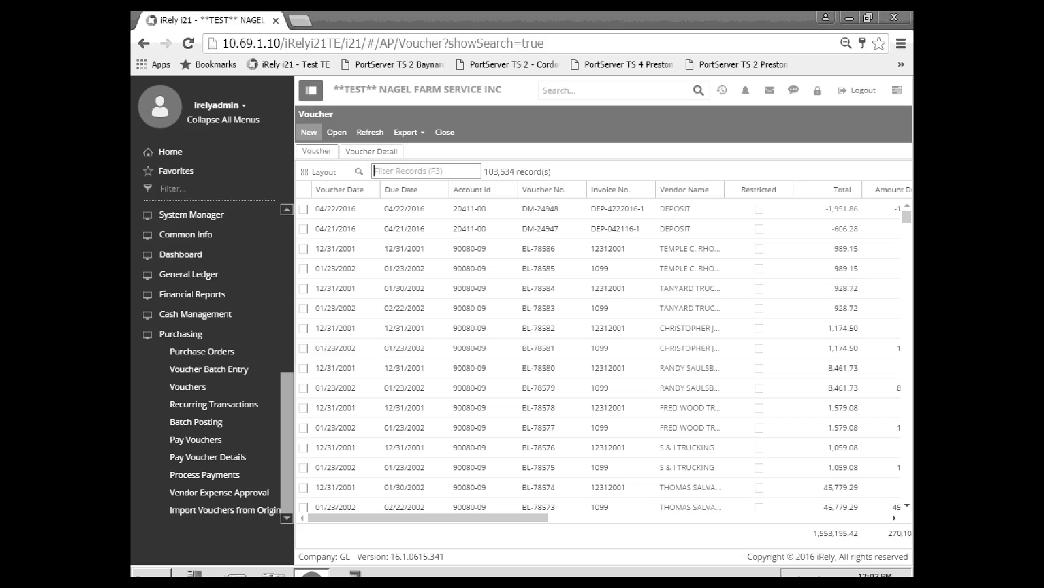
pyautogui.click(309, 132)
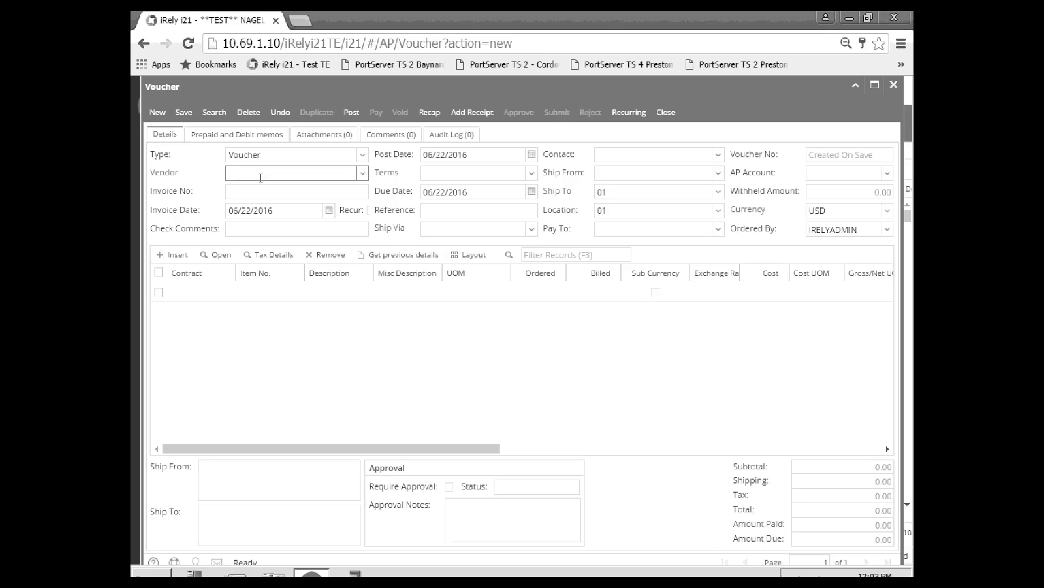
pyautogui.write('ci')
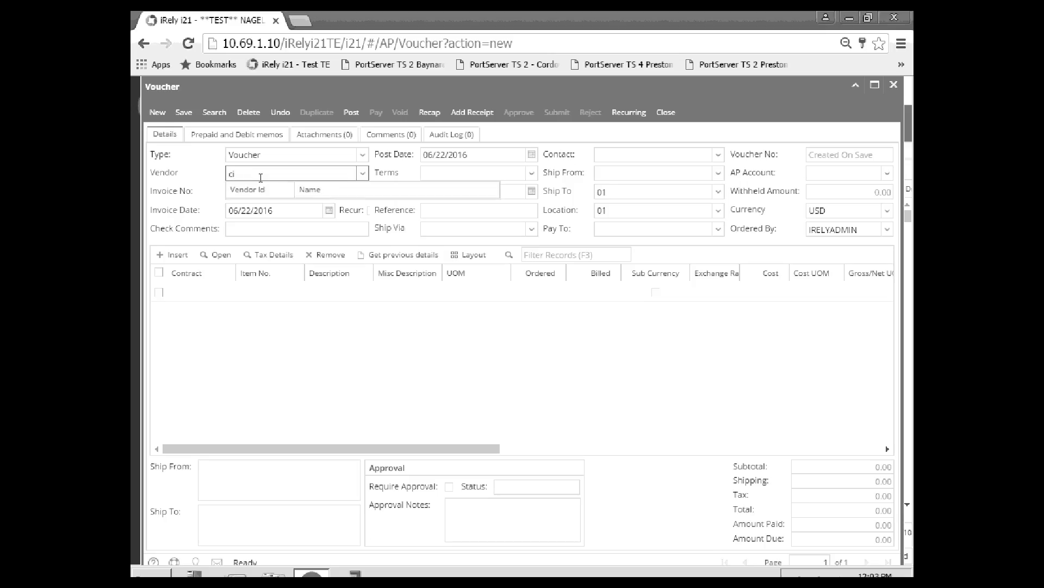
pyautogui.write('n')
pyautogui.press('BackSpace')
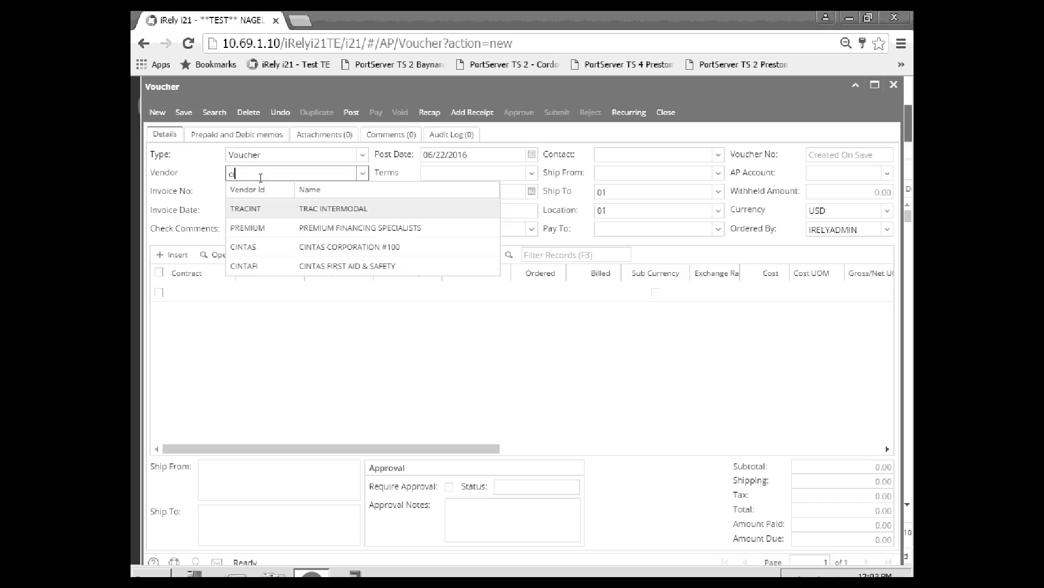
pyautogui.write('n')
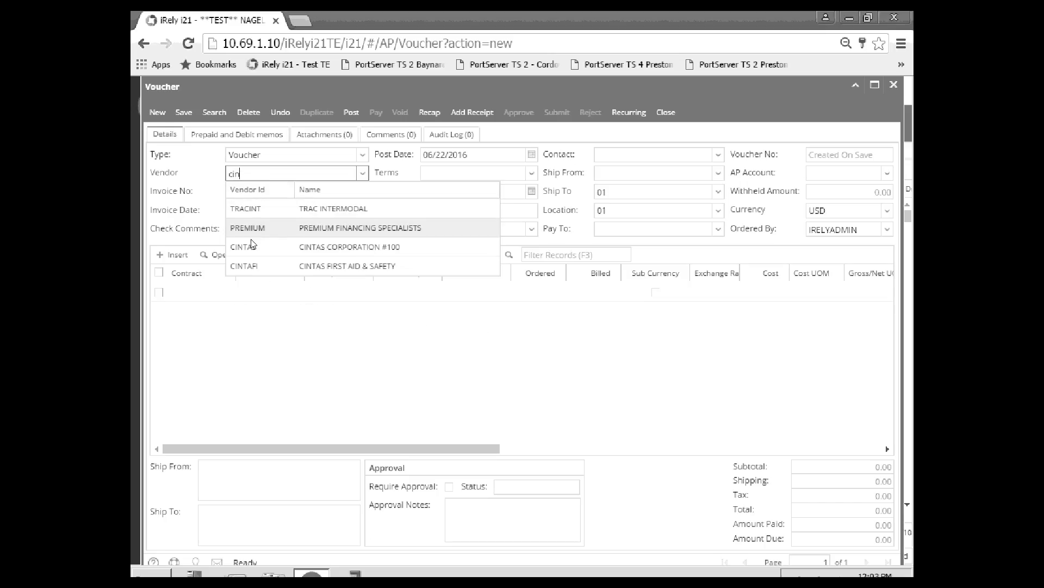
pyautogui.click(248, 248)
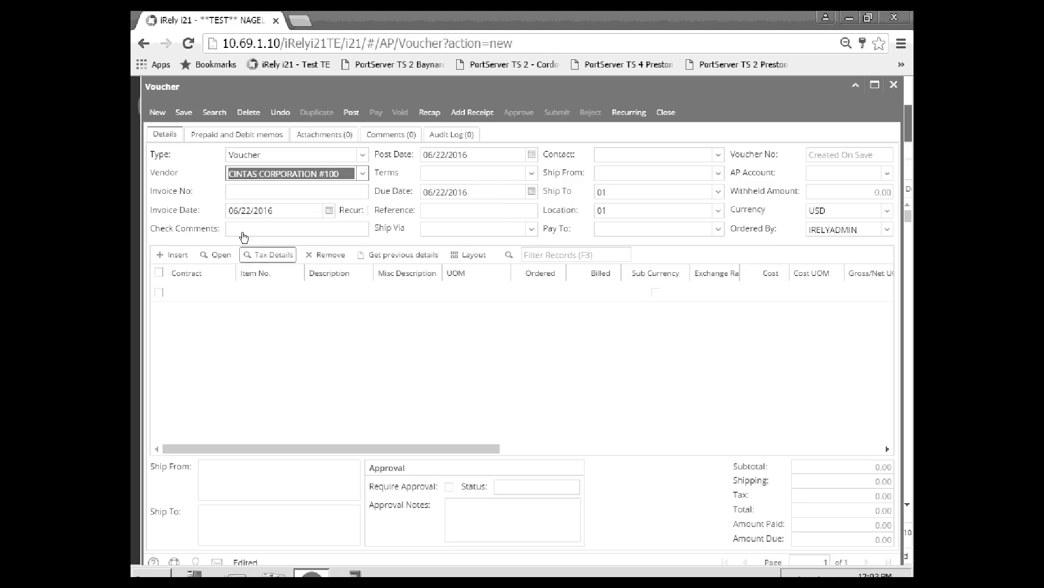
# - Set the voucher's invoice number to 12345 and its invoice date to 06/20/2016
pyautogui.click(242, 191)
pyautogui.write('12345')
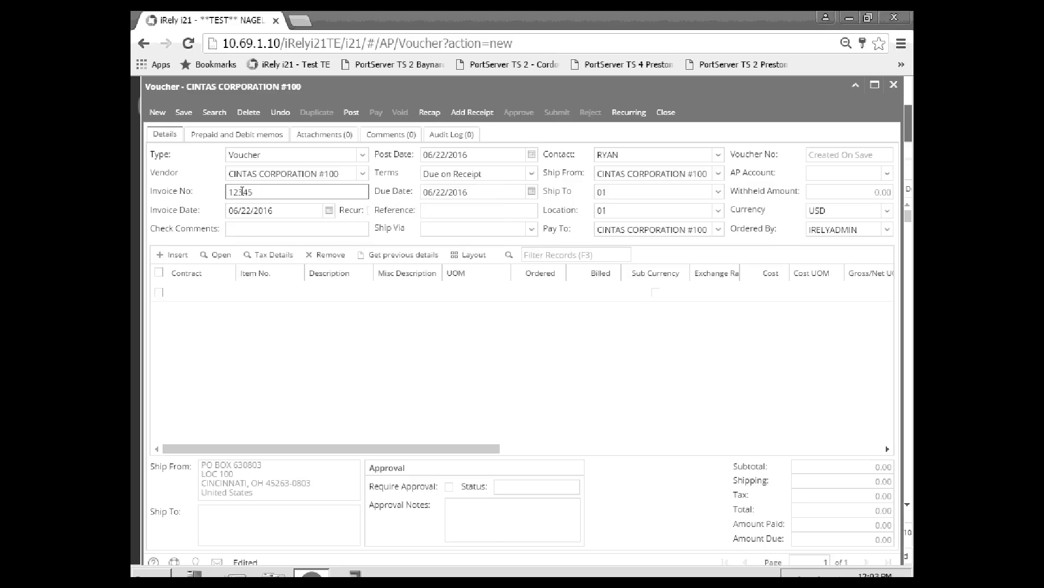
pyautogui.click(329, 211)
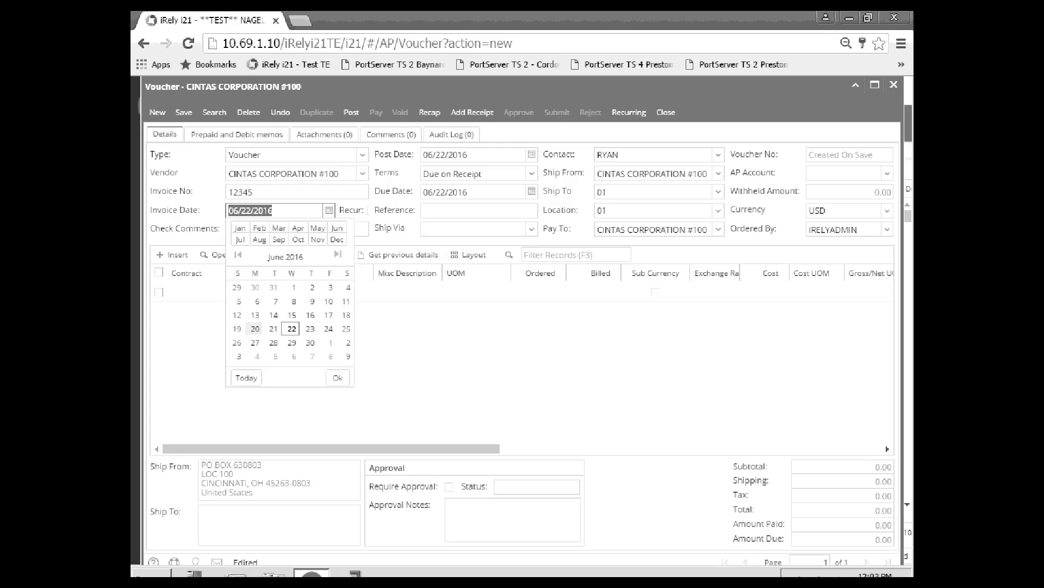
pyautogui.click(255, 329)
pyautogui.click(333, 378)
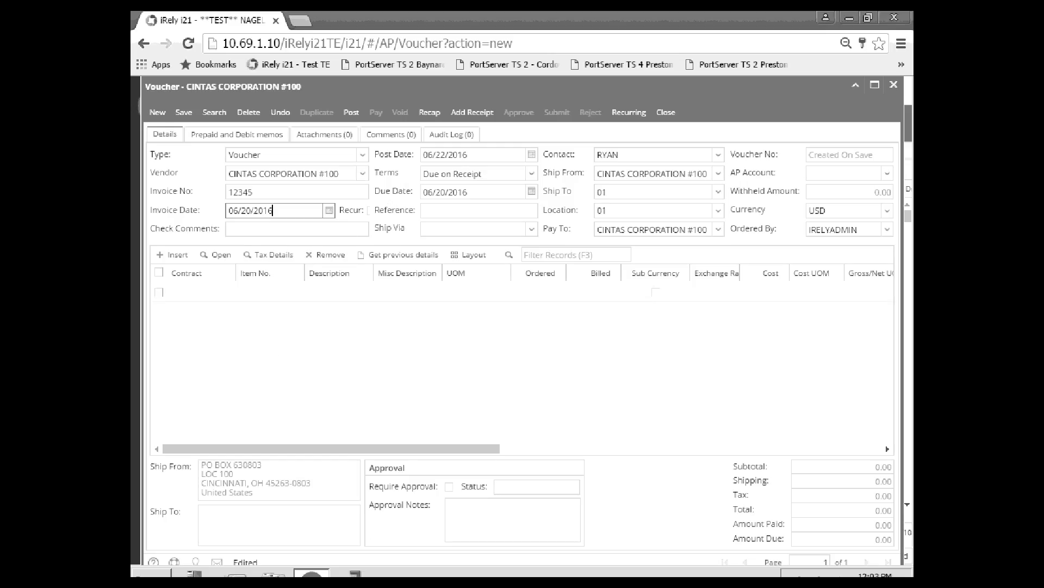
# - Set the voucher's AP account to 20411-00 and its due date to 06/28/2016
pyautogui.click(883, 173)
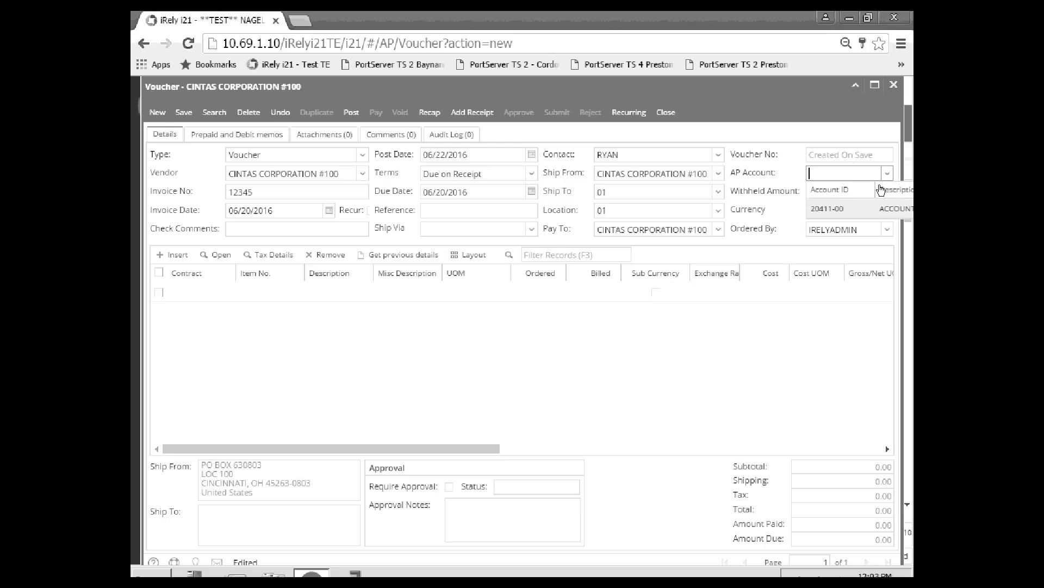
pyautogui.click(850, 210)
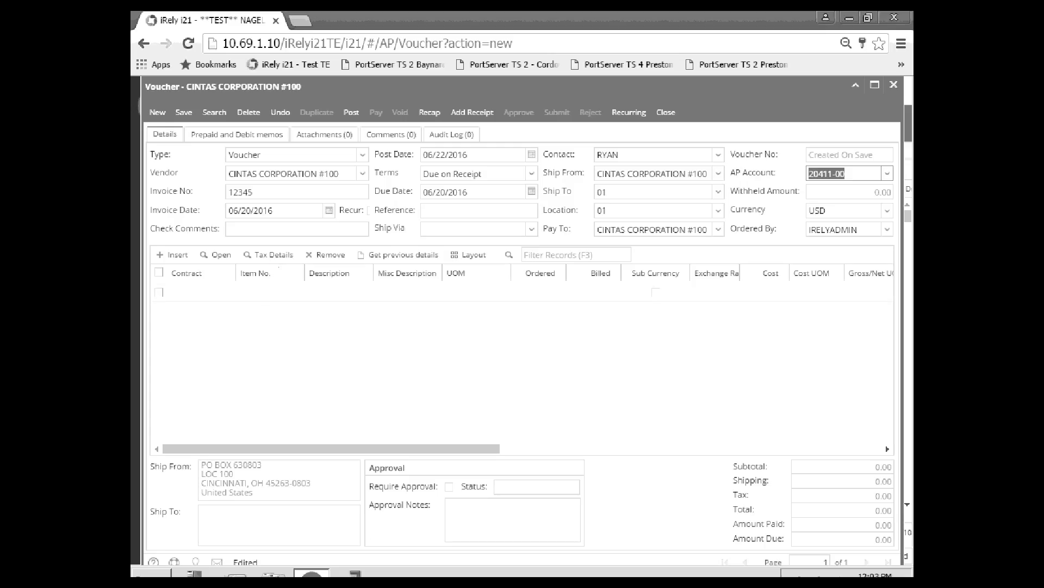
pyautogui.click(532, 191)
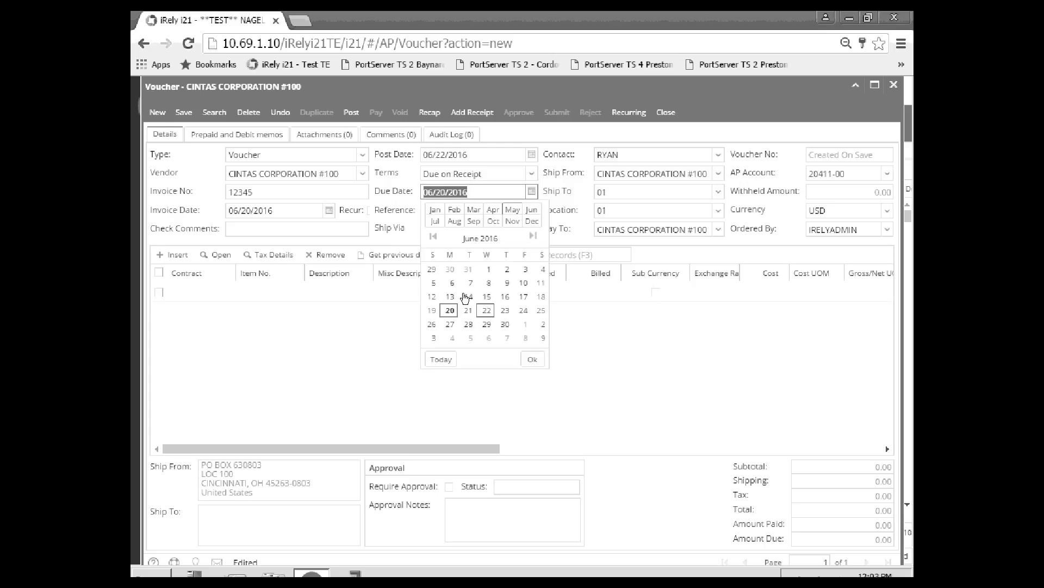
pyautogui.click(469, 324)
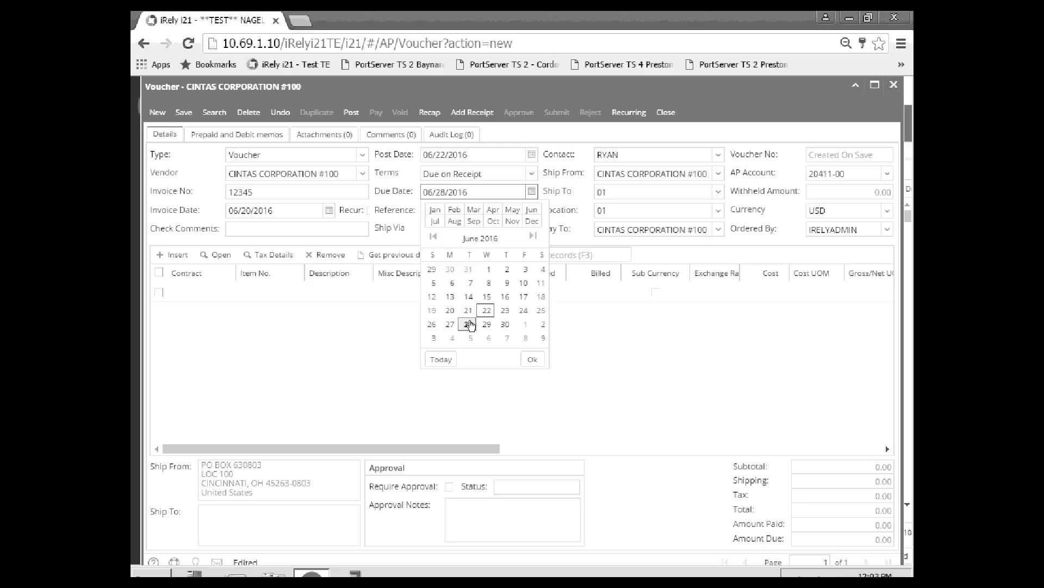
pyautogui.click(531, 358)
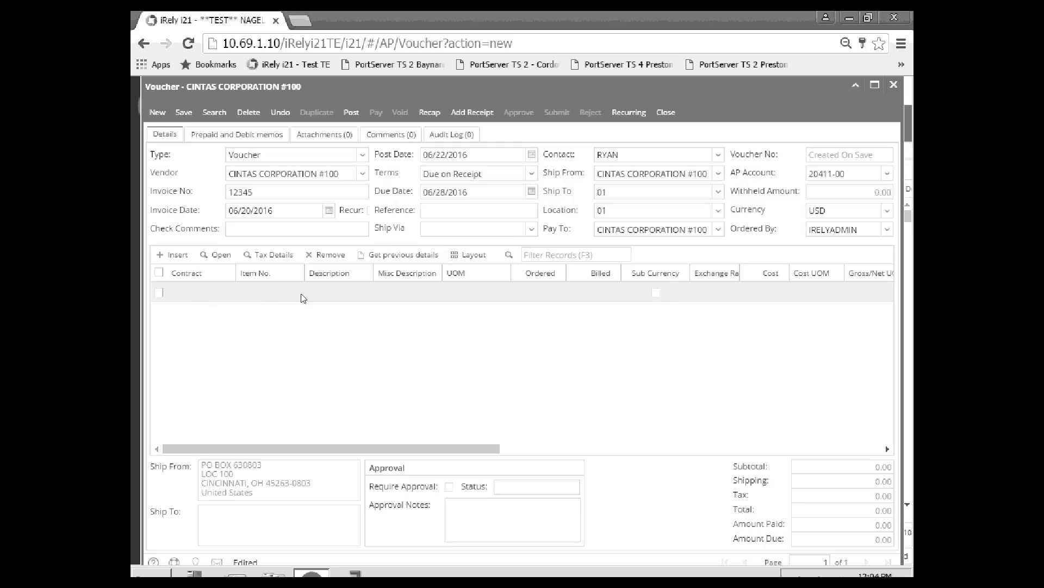
# - Fill in the first voucher line without an item, with a billed quantity of 1 and a cost of 125.97
pyautogui.click(254, 289)
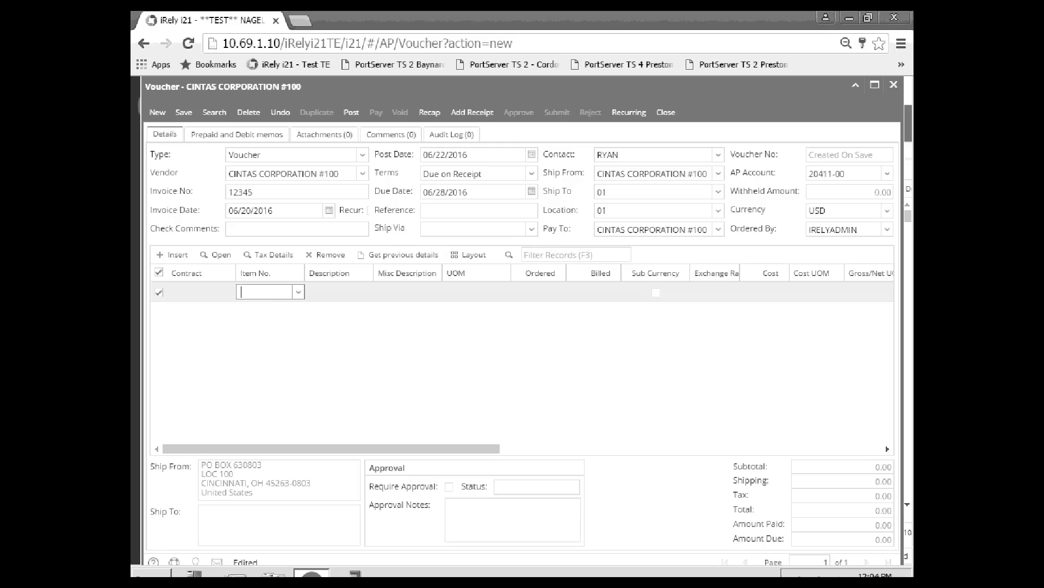
pyautogui.click(301, 294)
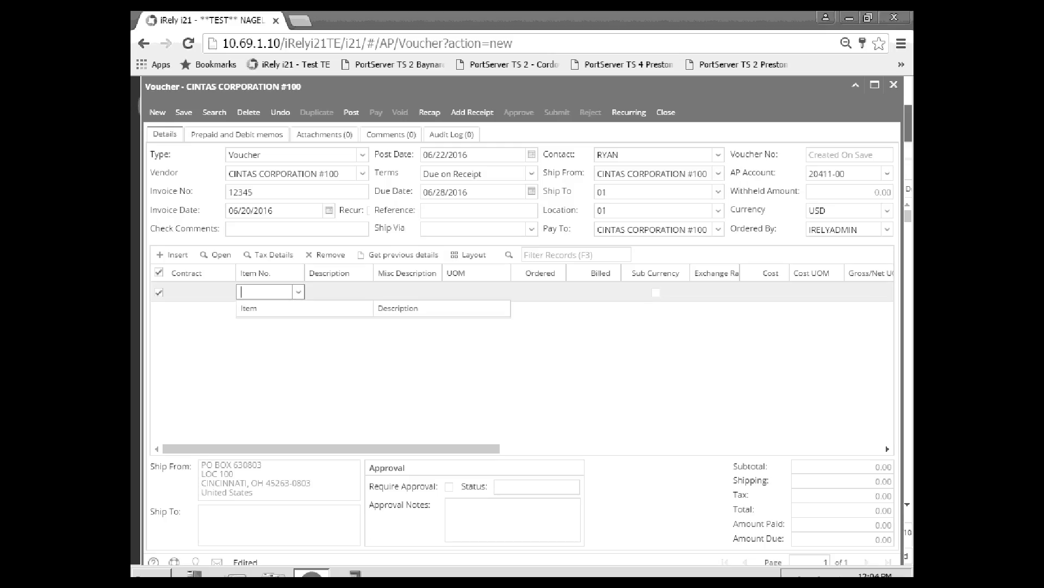
pyautogui.click(611, 292)
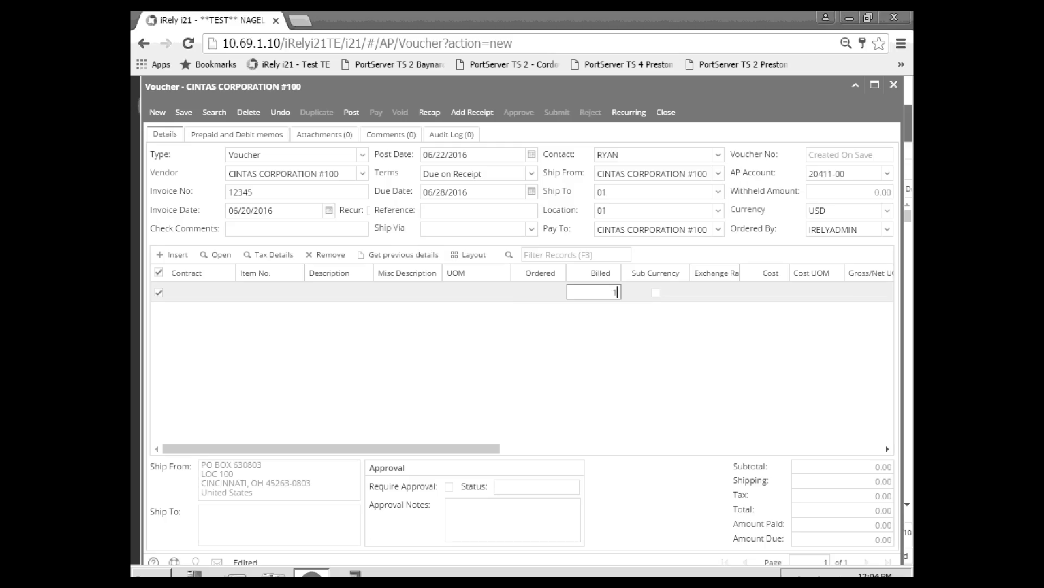
pyautogui.press('Return')
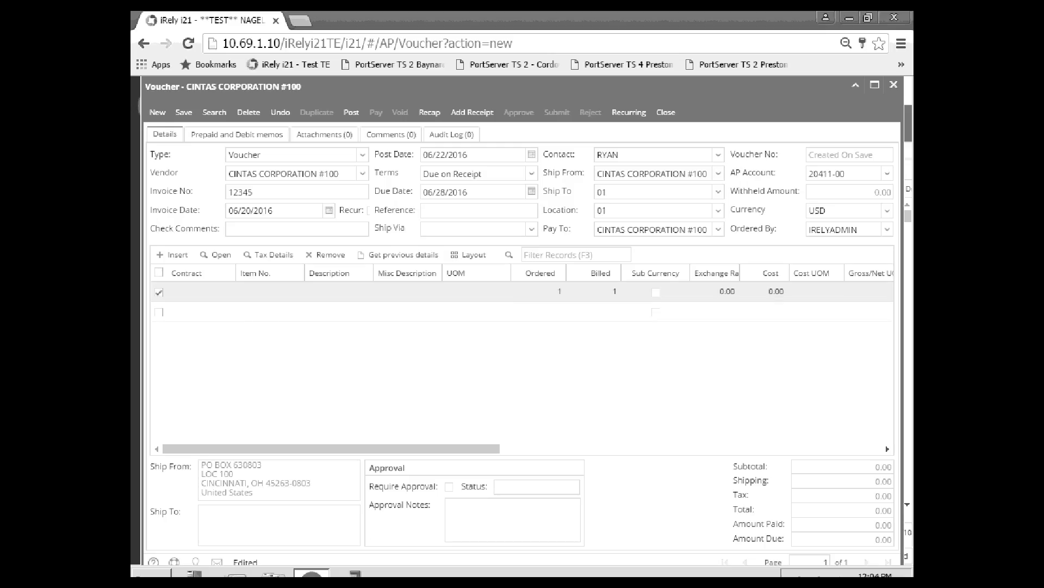
pyautogui.click(777, 294)
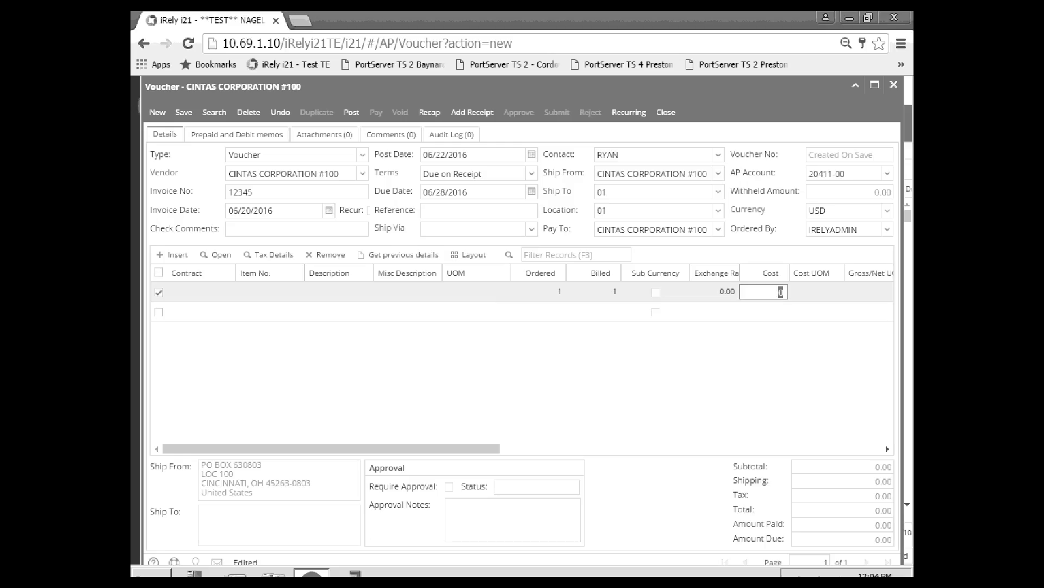
pyautogui.write('125.97')
pyautogui.press('Return')
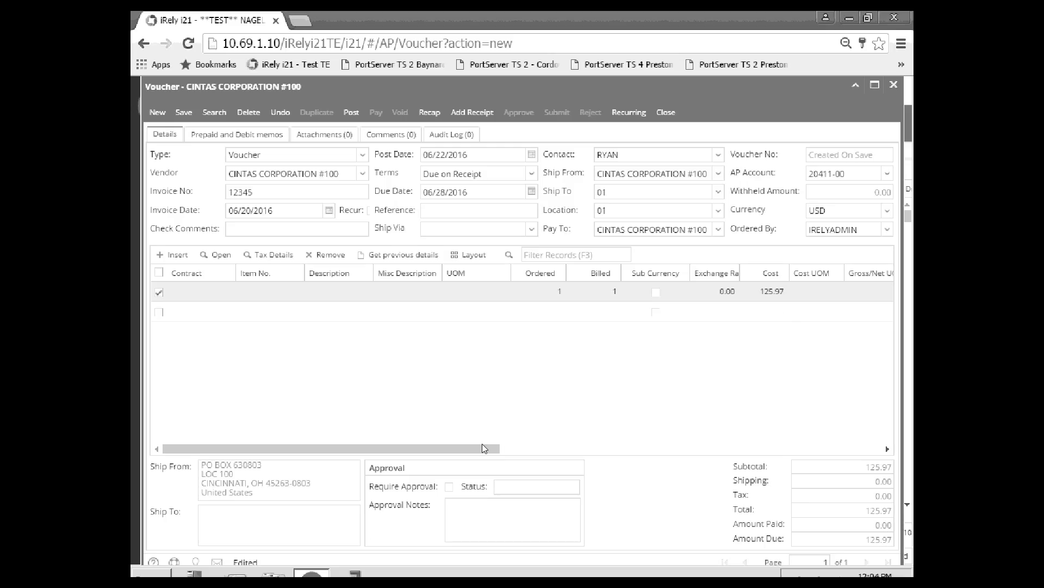
# - Add a second voucher line without an item, with a billed quantity of 1 and a cost of 76.14
pyautogui.moveTo(486, 447); pyautogui.dragTo(719, 446)
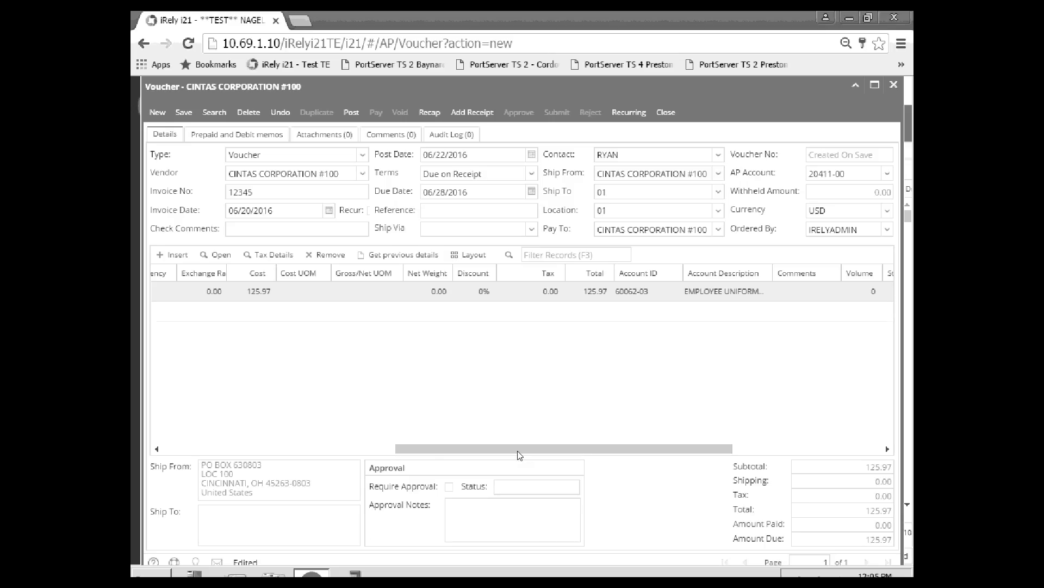
pyautogui.moveTo(410, 453); pyautogui.dragTo(180, 454)
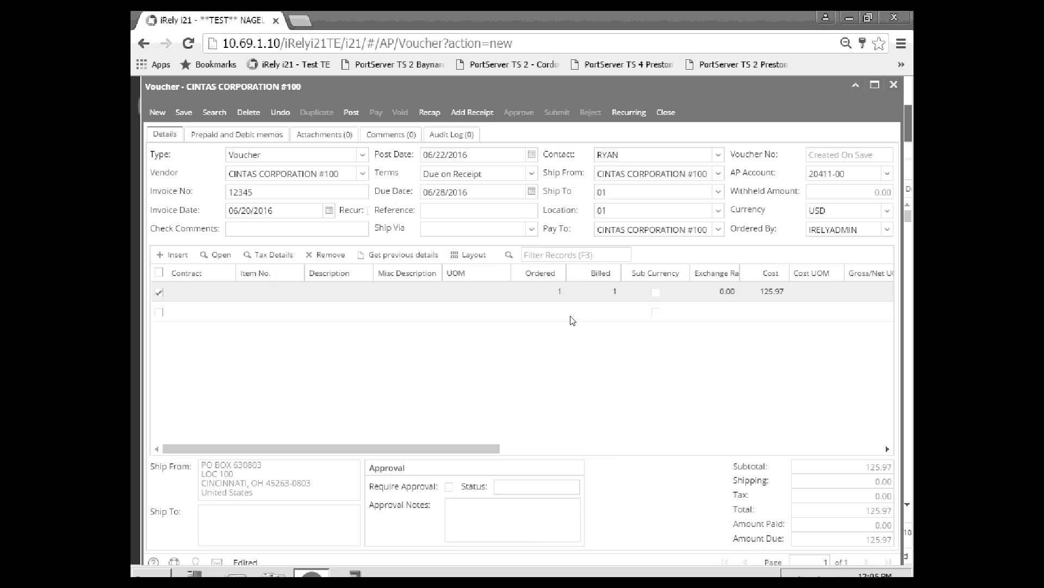
pyautogui.click(605, 319)
pyautogui.write('1')
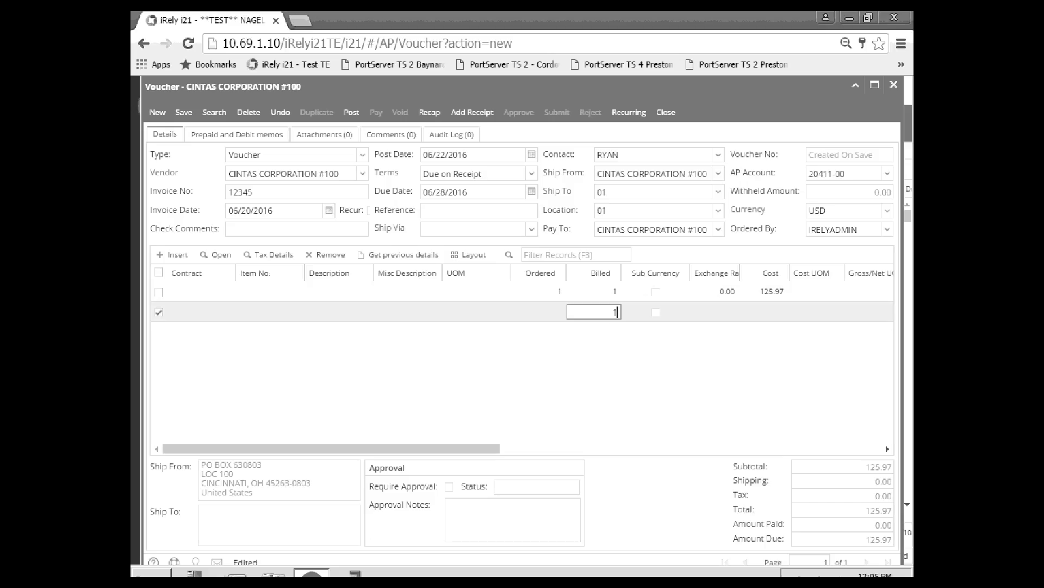
pyautogui.press('Return')
pyautogui.click(778, 311)
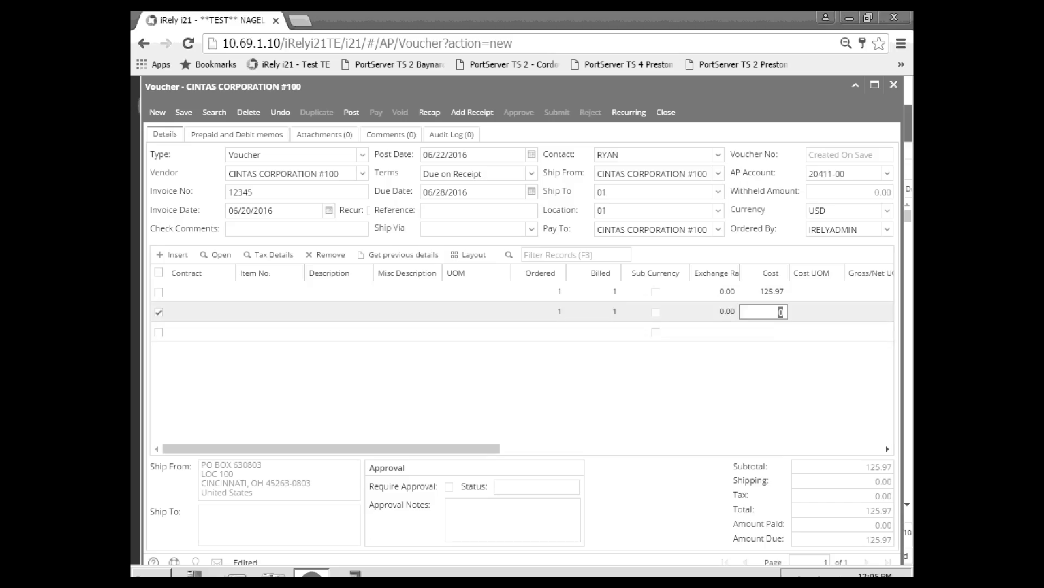
pyautogui.write('76.14')
pyautogui.press('Return')
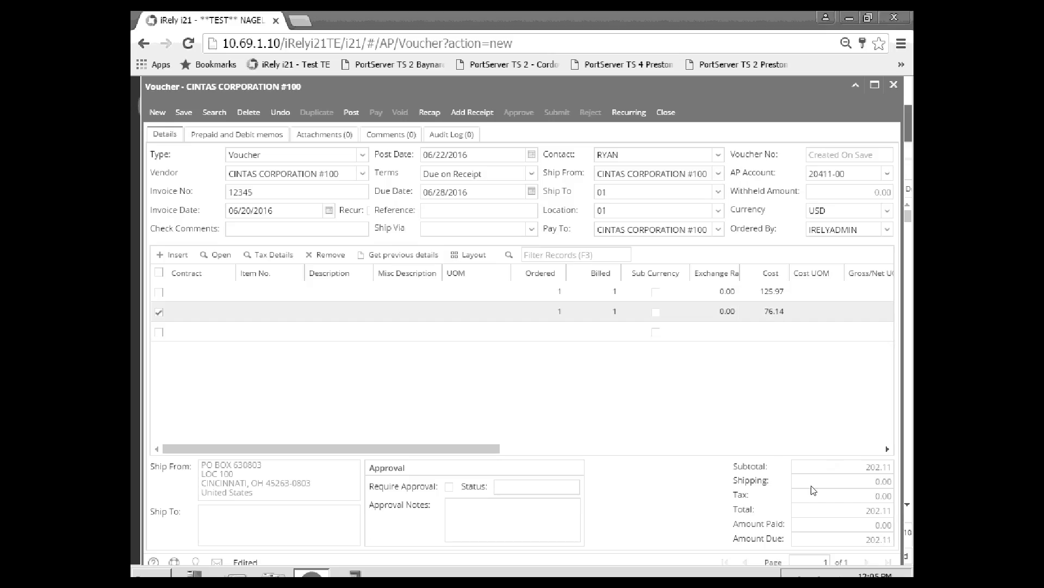
# - Set the second voucher line's account ID to 60035-09, SEP - TRUCKING
pyautogui.click(888, 448)
pyautogui.click(889, 449)
pyautogui.click(887, 449)
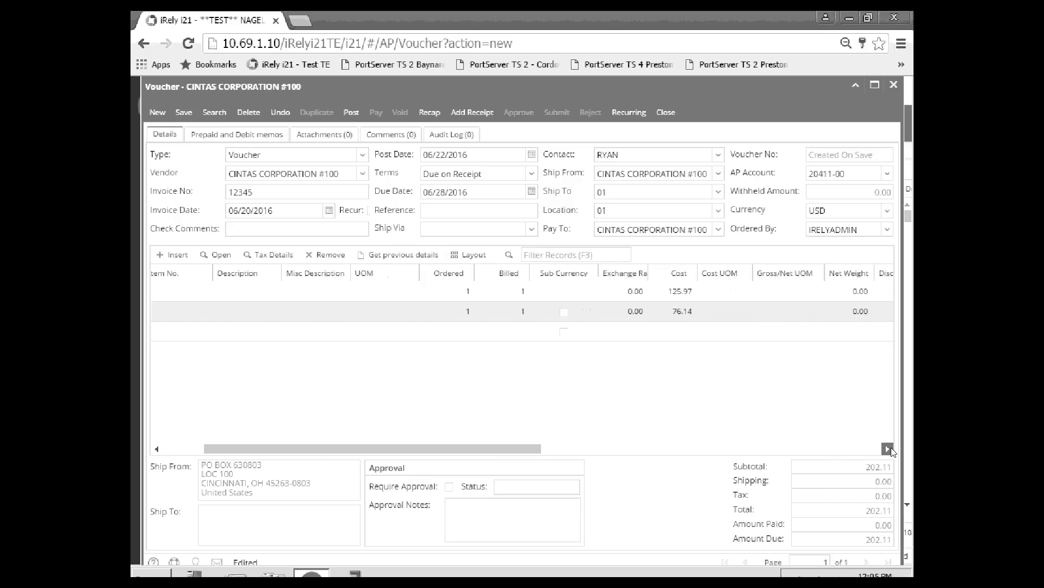
pyautogui.click(888, 449)
pyautogui.click(726, 314)
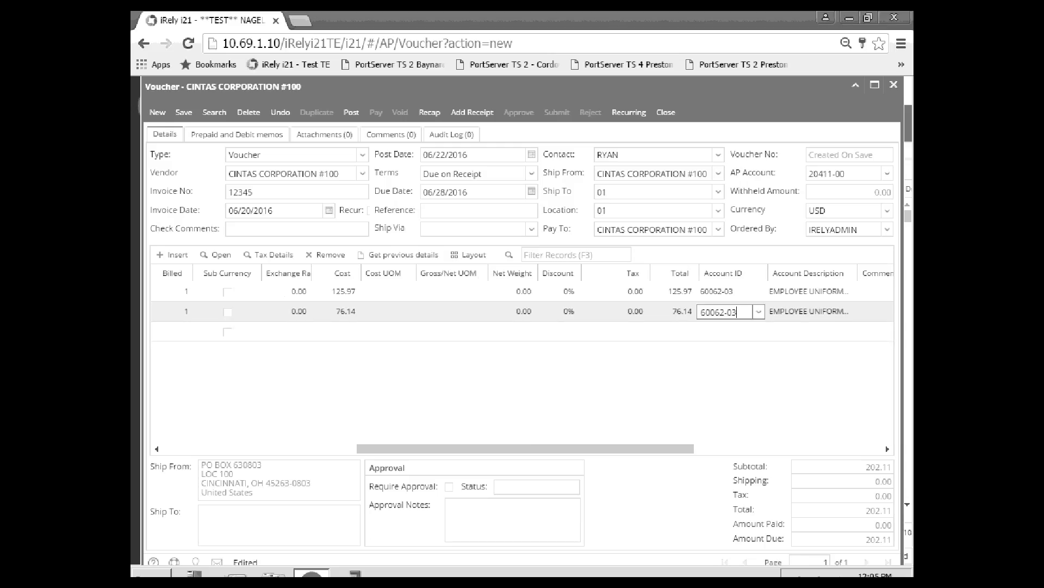
pyautogui.click(759, 312)
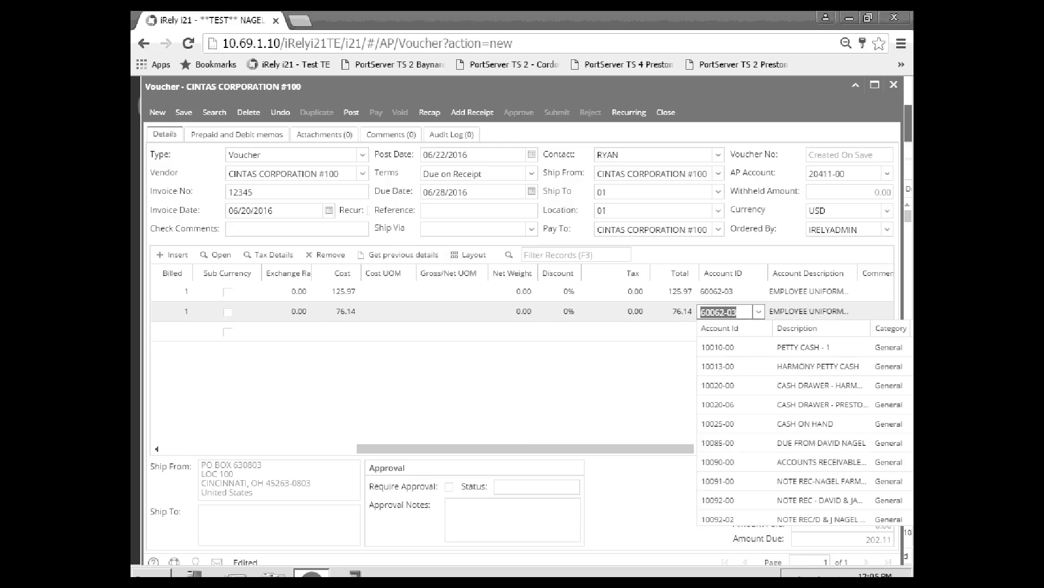
pyautogui.scroll(-5, 742, 423)
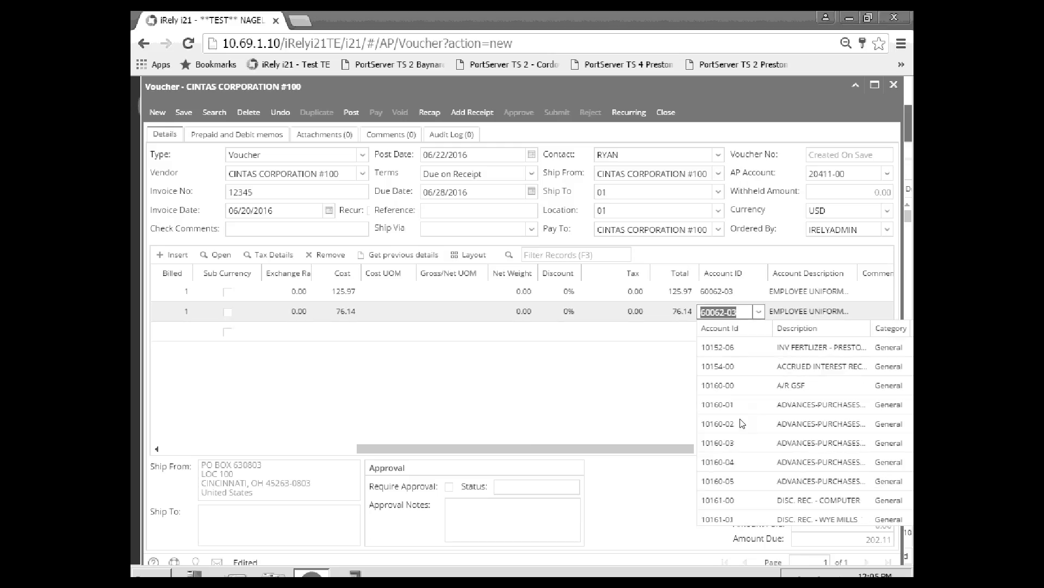
pyautogui.scroll(-10, 743, 423)
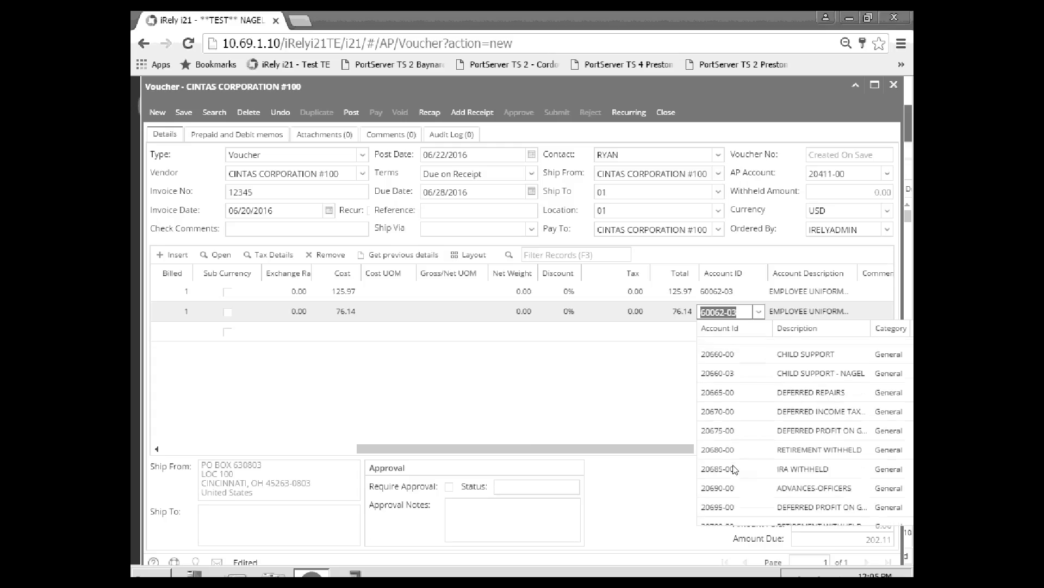
pyautogui.scroll(-10, 734, 469)
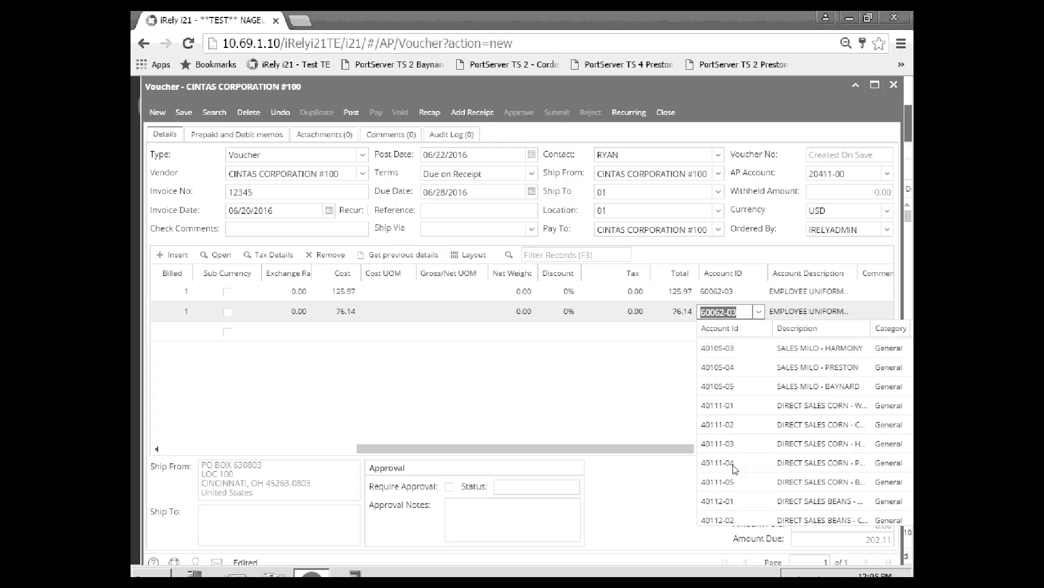
pyautogui.scroll(-10, 733, 469)
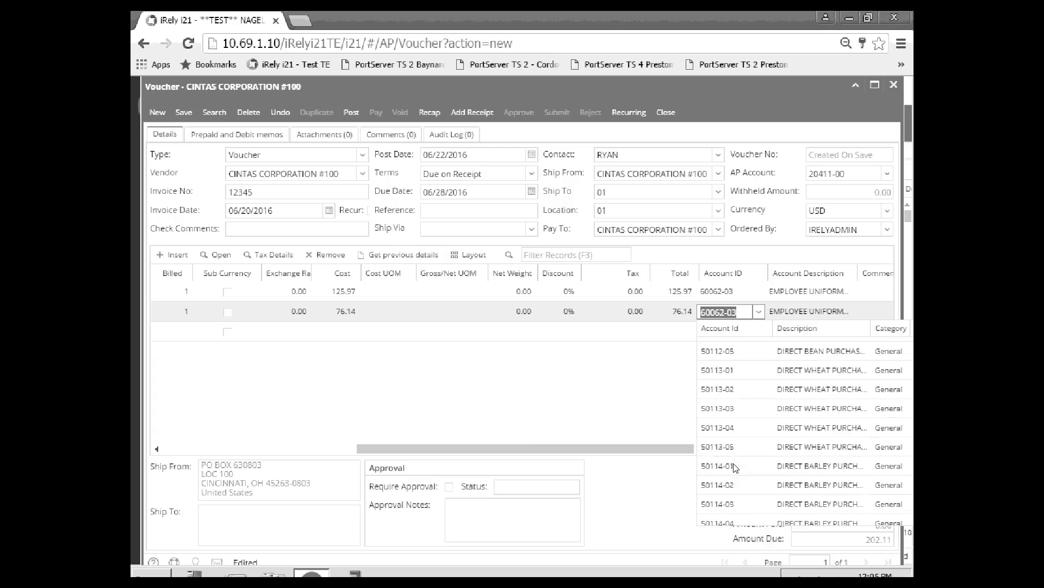
pyautogui.scroll(-10, 734, 468)
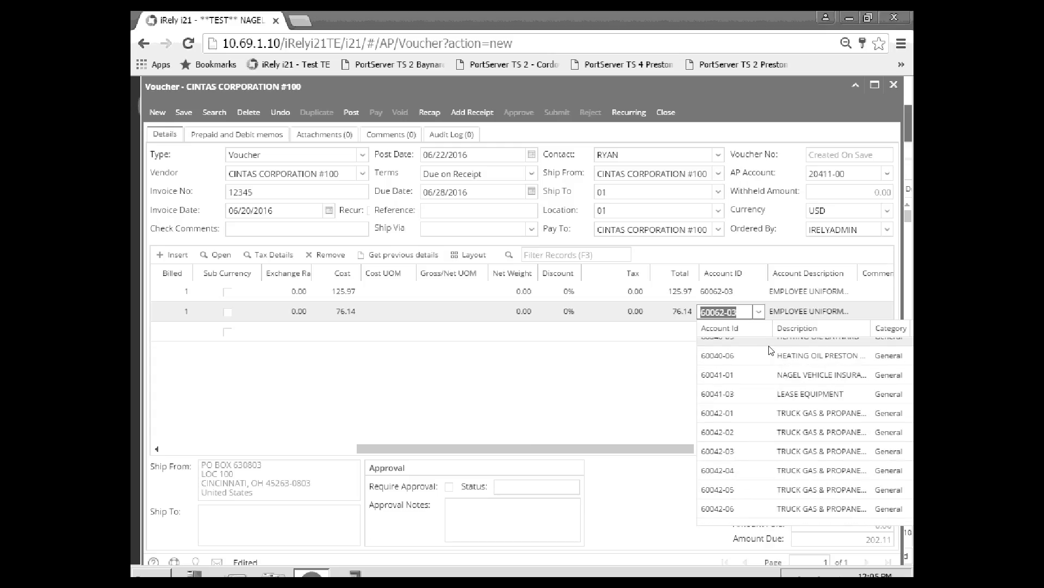
pyautogui.scroll(3, 771, 351)
pyautogui.click(717, 396)
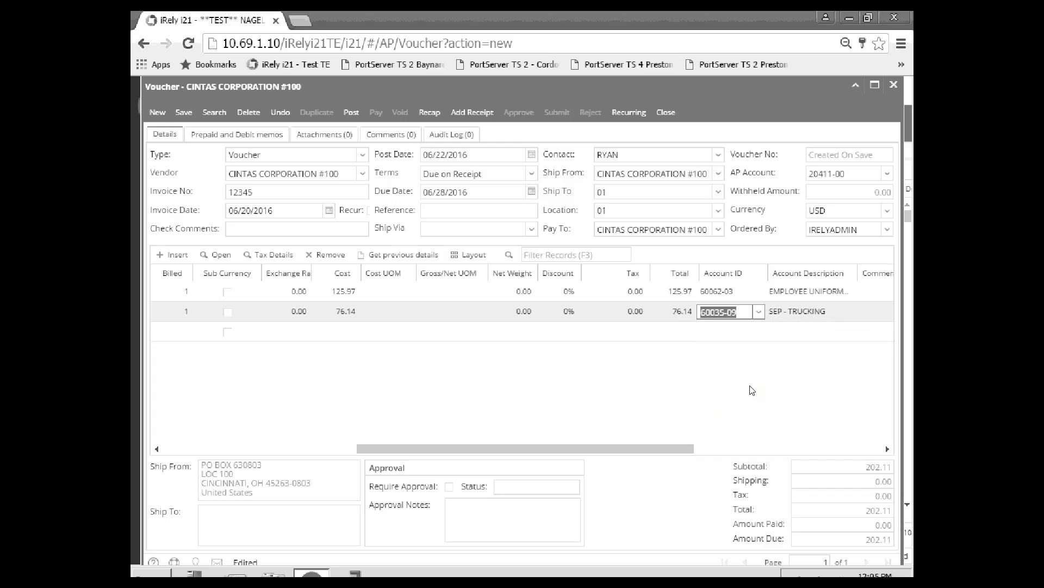
pyautogui.click(753, 390)
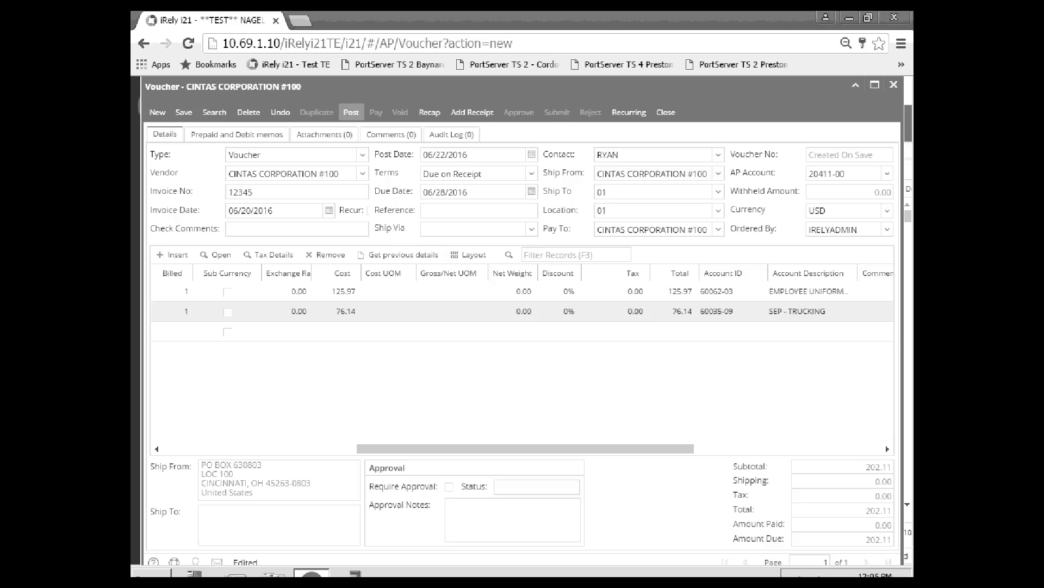
# - Post the voucher and review its recap transaction
pyautogui.click(351, 112)
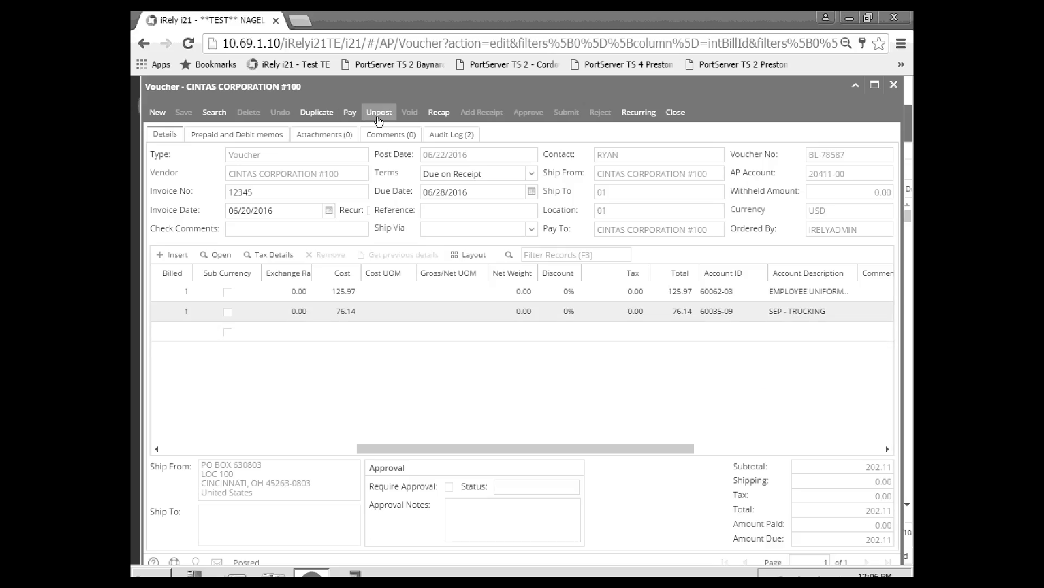
pyautogui.click(439, 112)
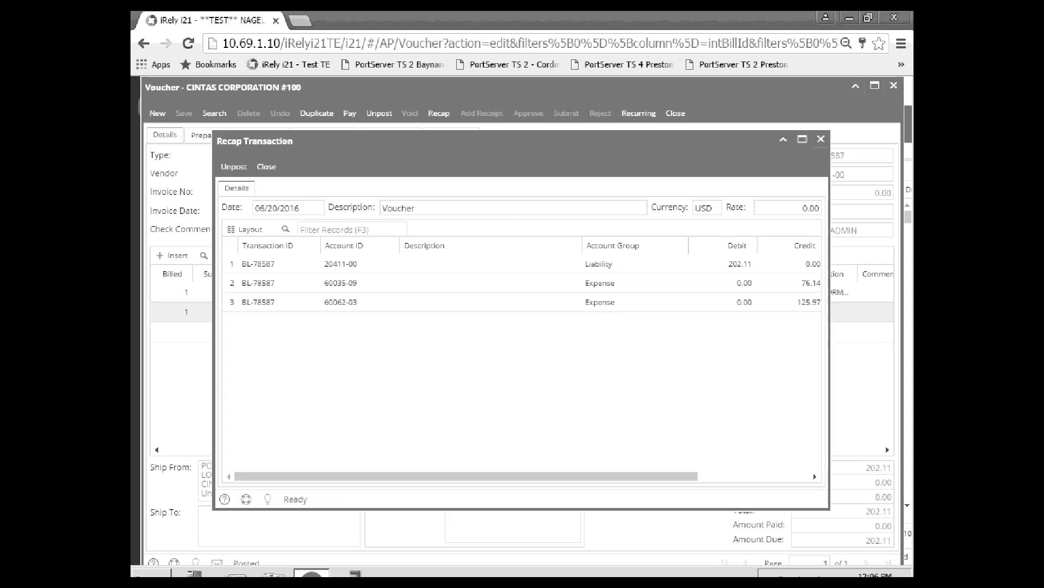
pyautogui.click(821, 139)
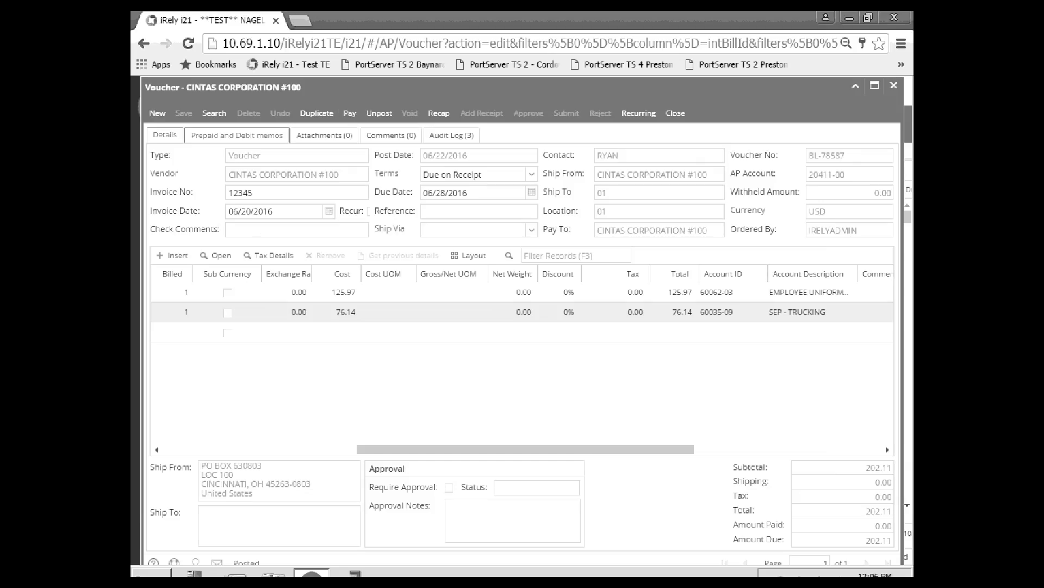
pyautogui.click(158, 113)
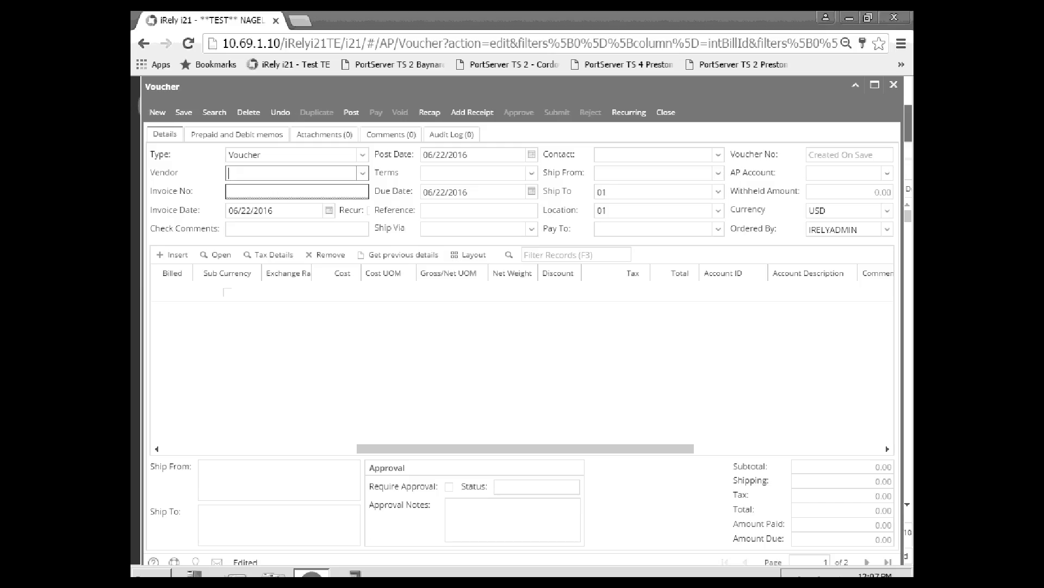
pyautogui.click(665, 112)
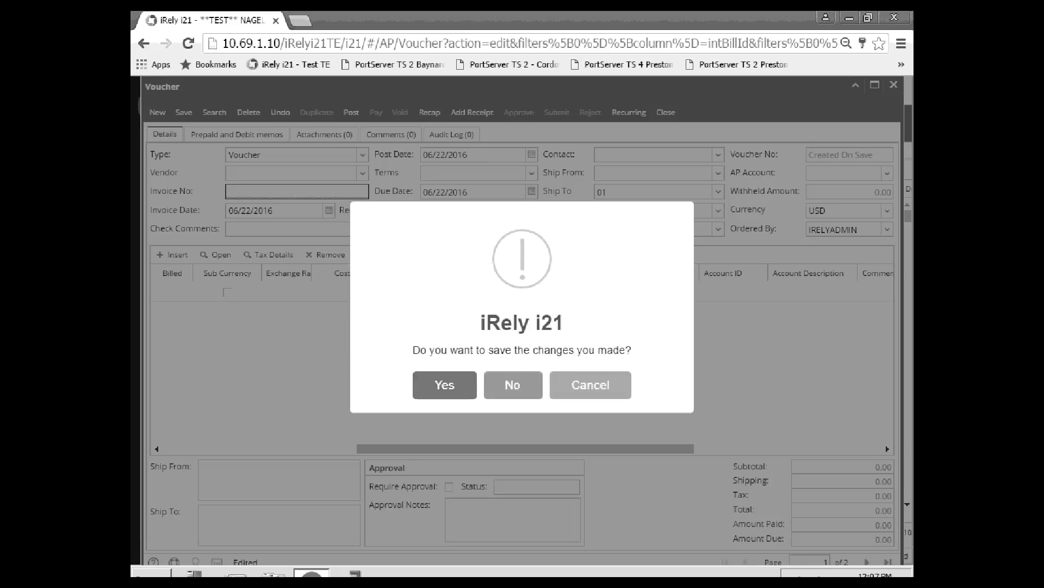
pyautogui.click(513, 385)
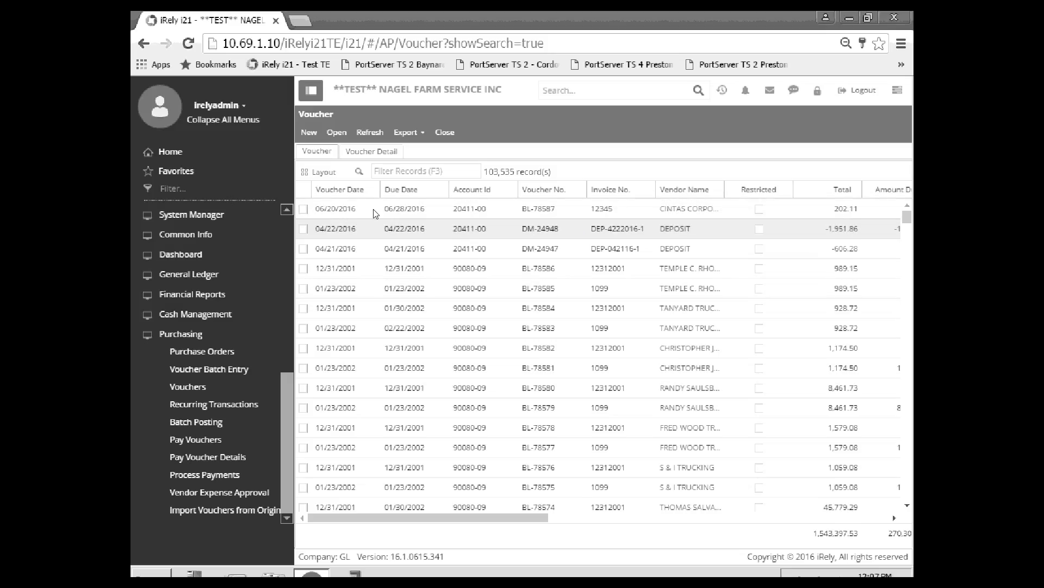
# - Open the posted CINTAS CORPORATION #100 voucher with invoice number 12345 from the voucher list, review it and close it
pyautogui.click(373, 190)
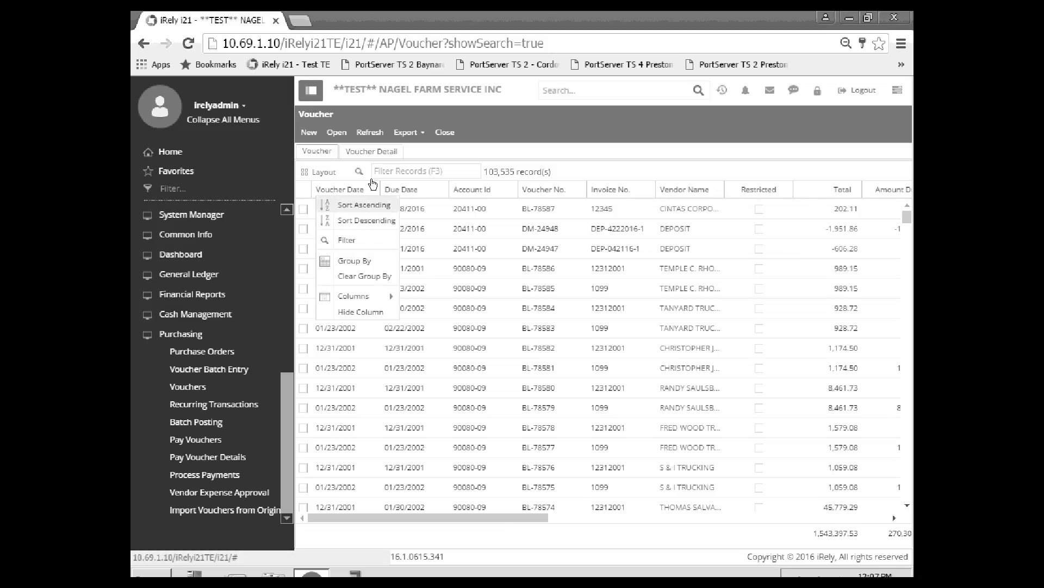
pyautogui.click(503, 154)
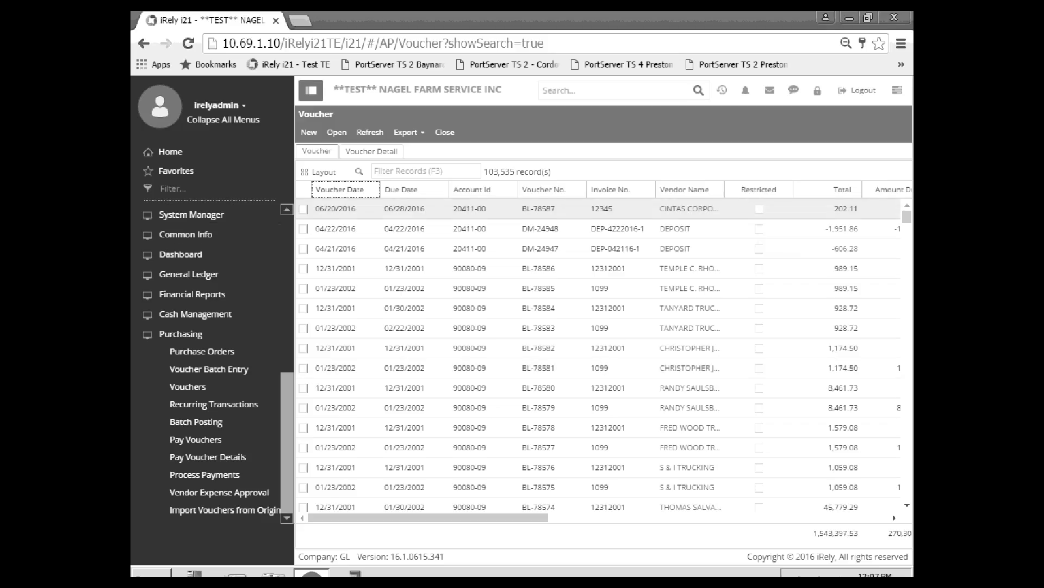
pyautogui.click(304, 209)
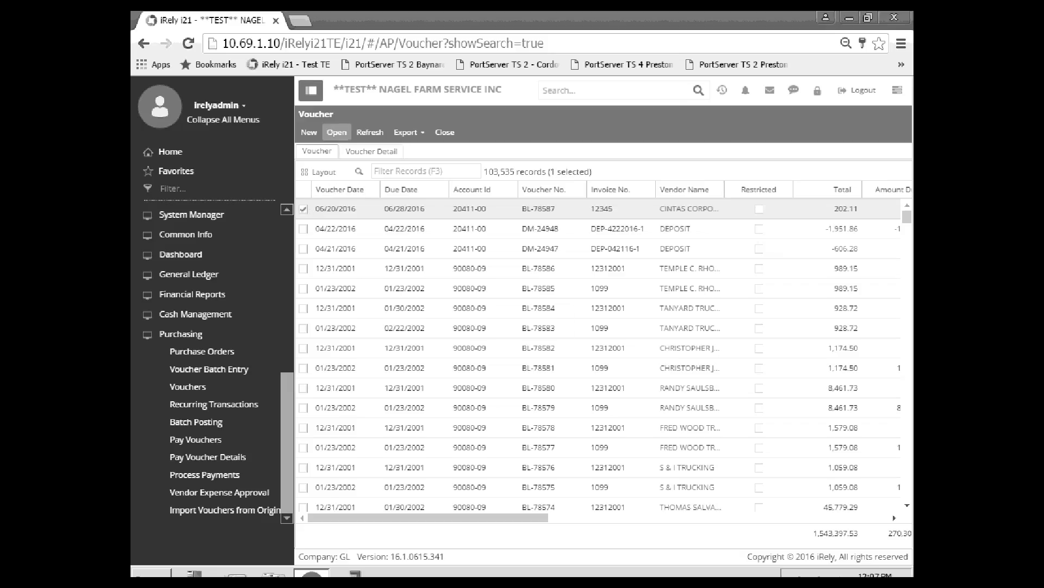
pyautogui.click(336, 133)
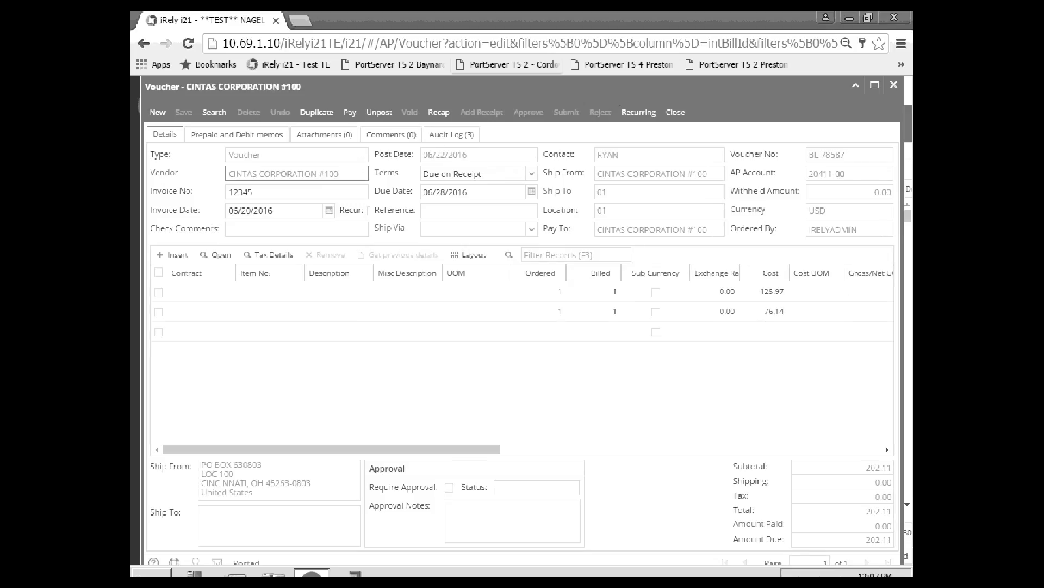
pyautogui.click(676, 113)
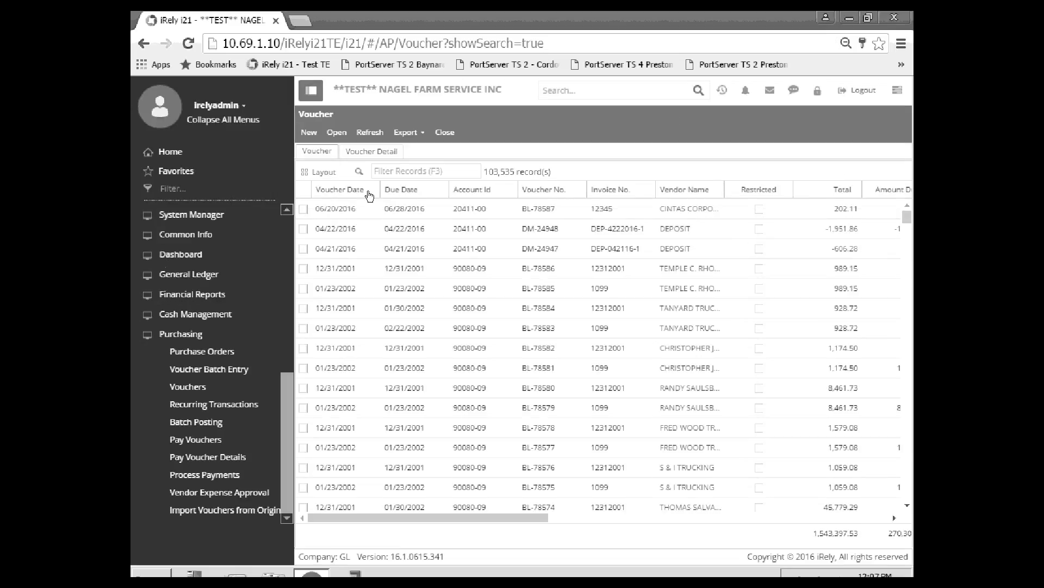
# - Filter the voucher list to voucher dates between 06/20/2016 and 06/28/2016, and close the list after reviewing it
pyautogui.click(359, 172)
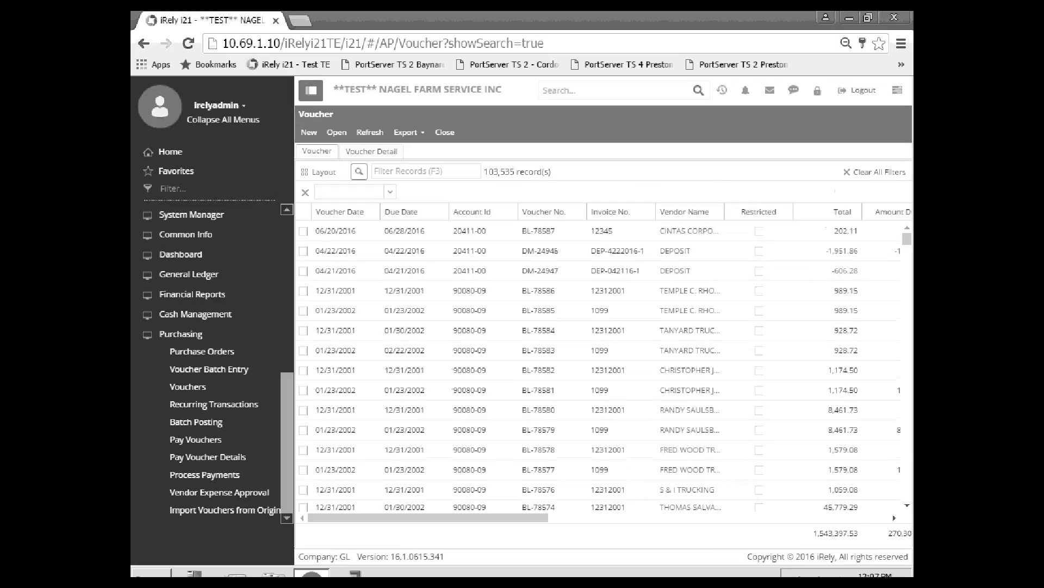
pyautogui.click(390, 191)
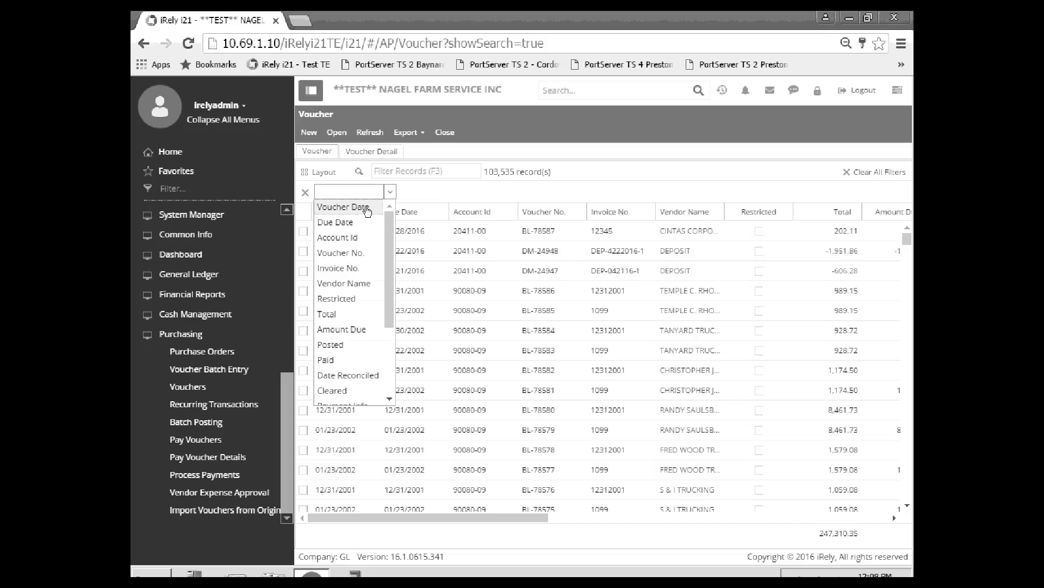
pyautogui.press('Return')
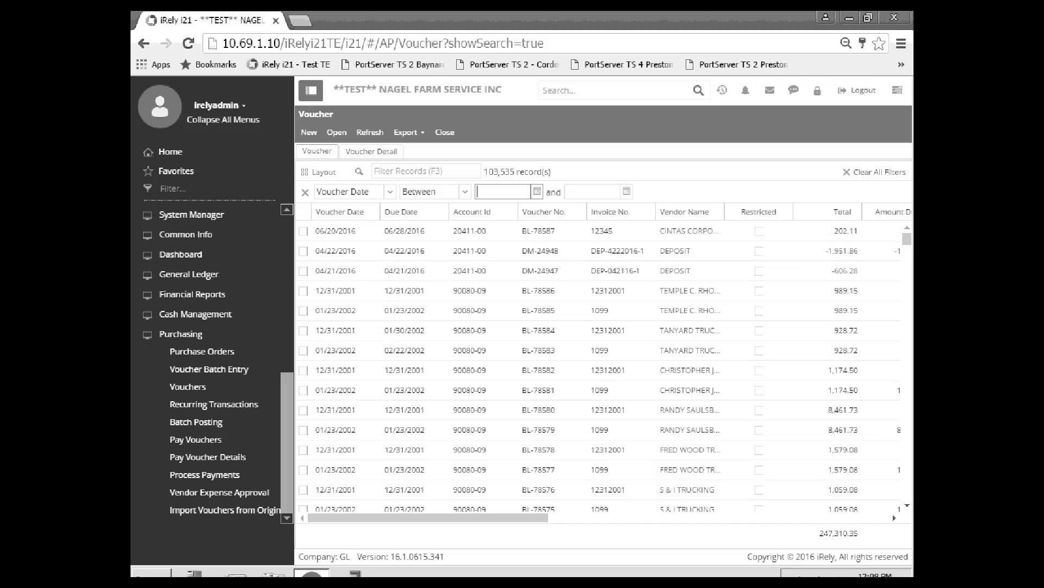
pyautogui.click(537, 192)
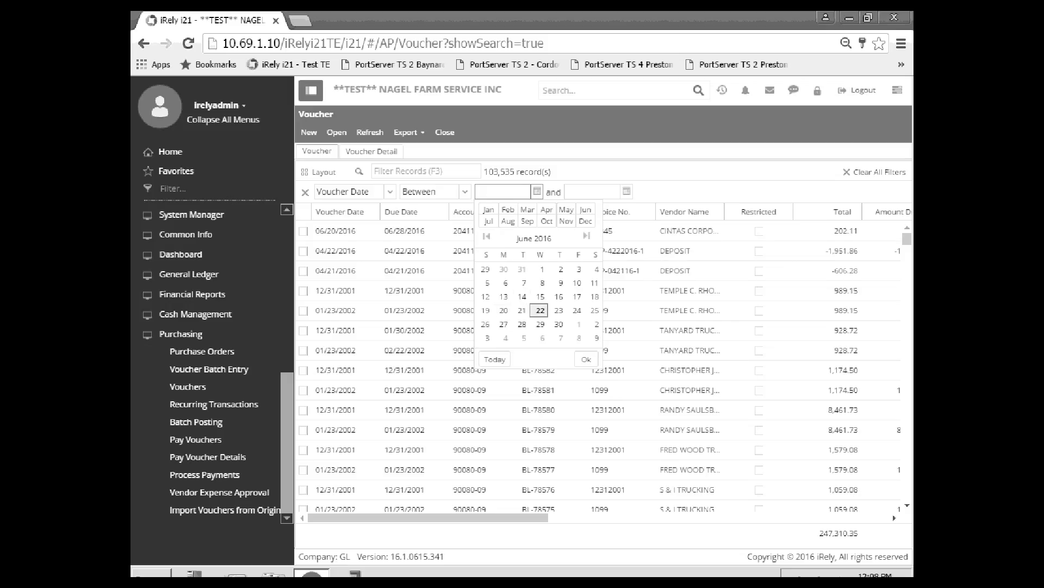
pyautogui.click(505, 313)
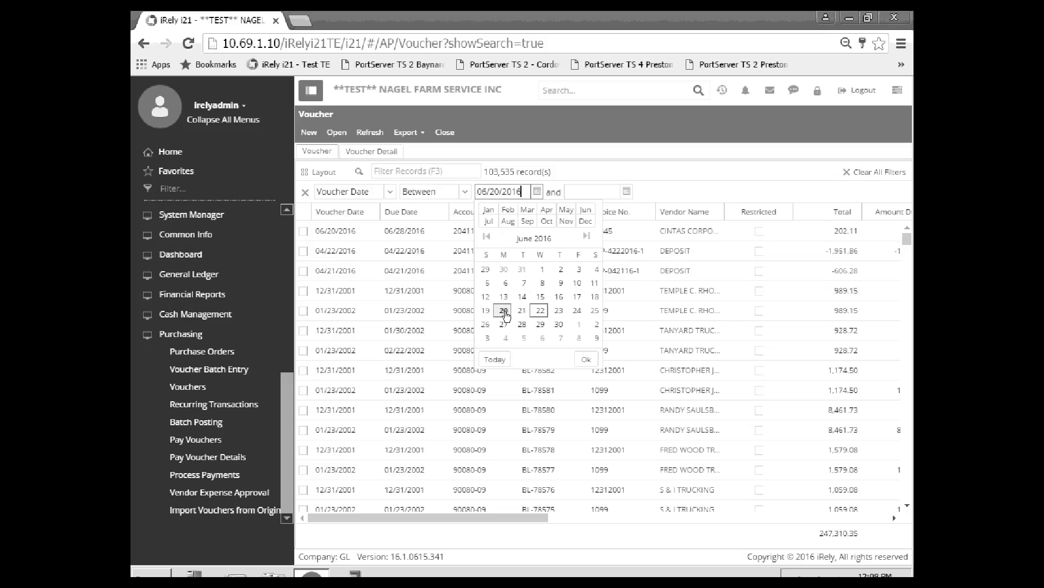
pyautogui.click(626, 191)
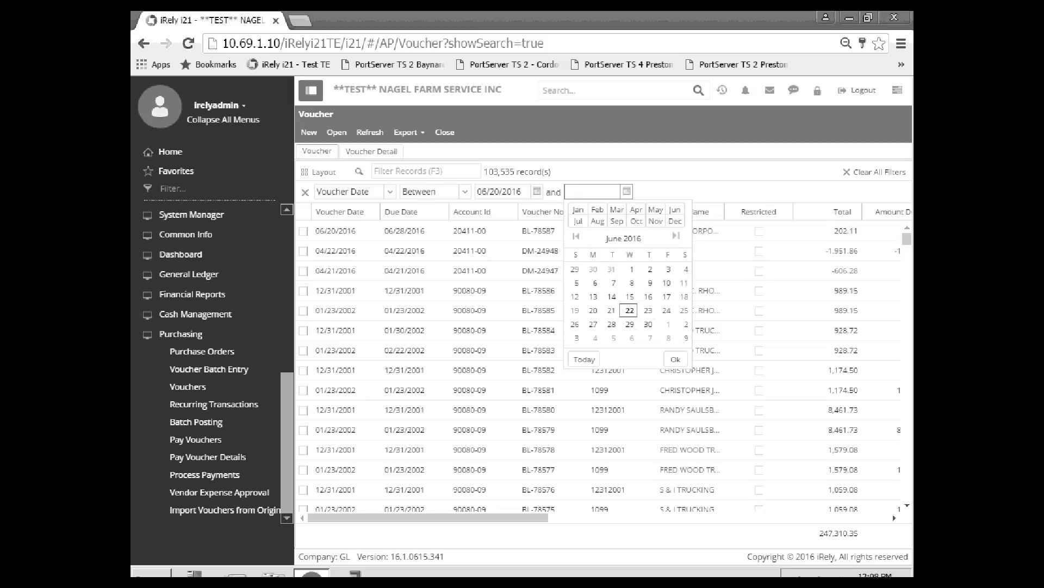
pyautogui.click(611, 324)
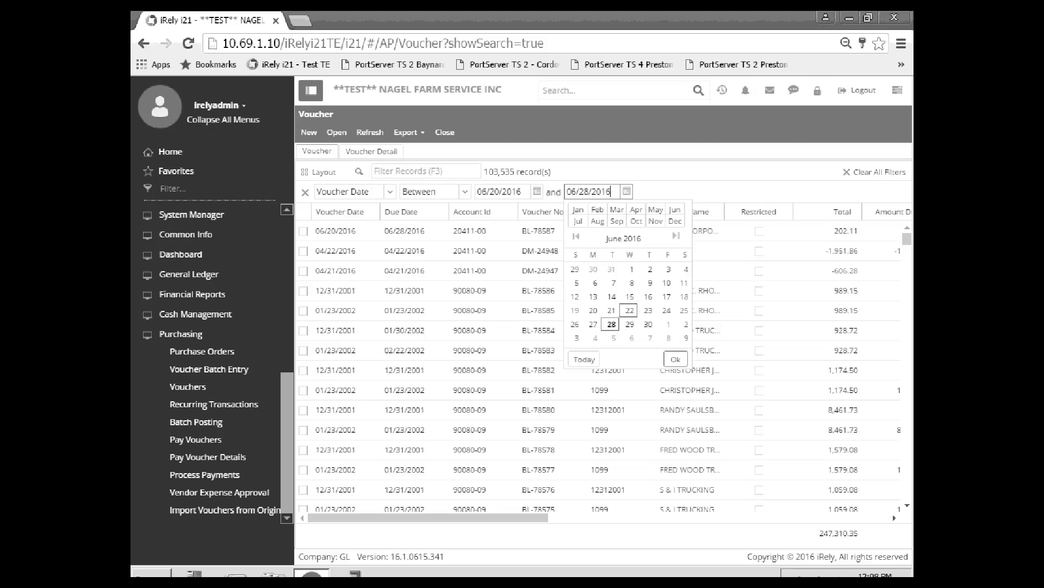
pyautogui.click(675, 360)
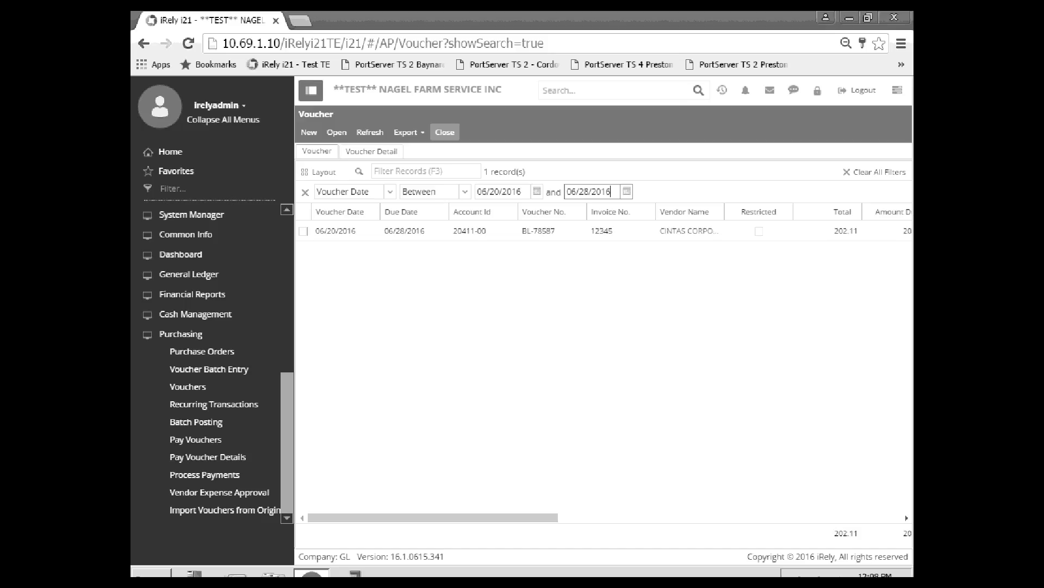
pyautogui.click(444, 132)
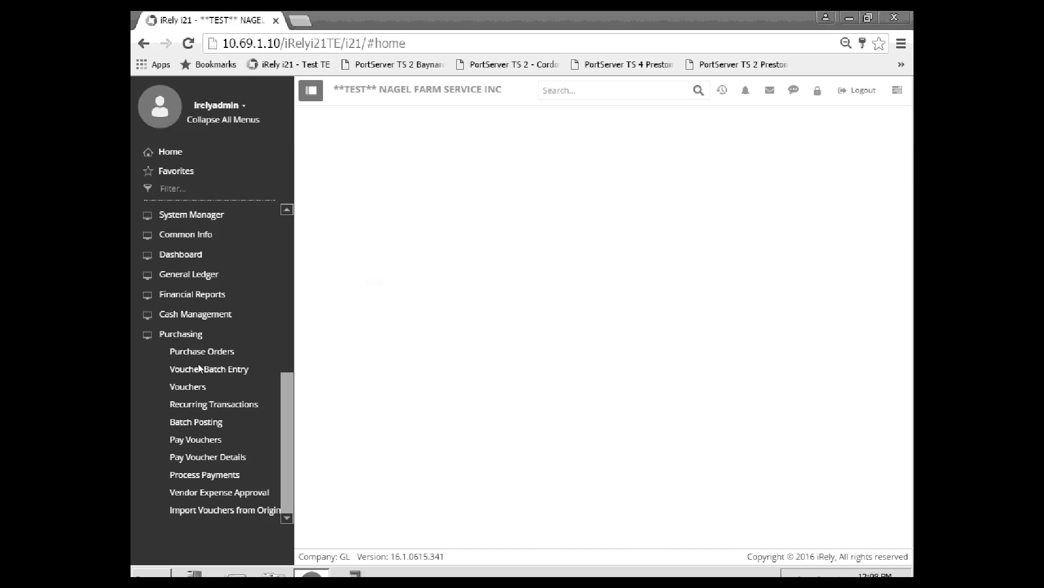
# - Reopen the voucher list, open a blank new voucher twice to view its entry form, and close it without saving
pyautogui.click(202, 387)
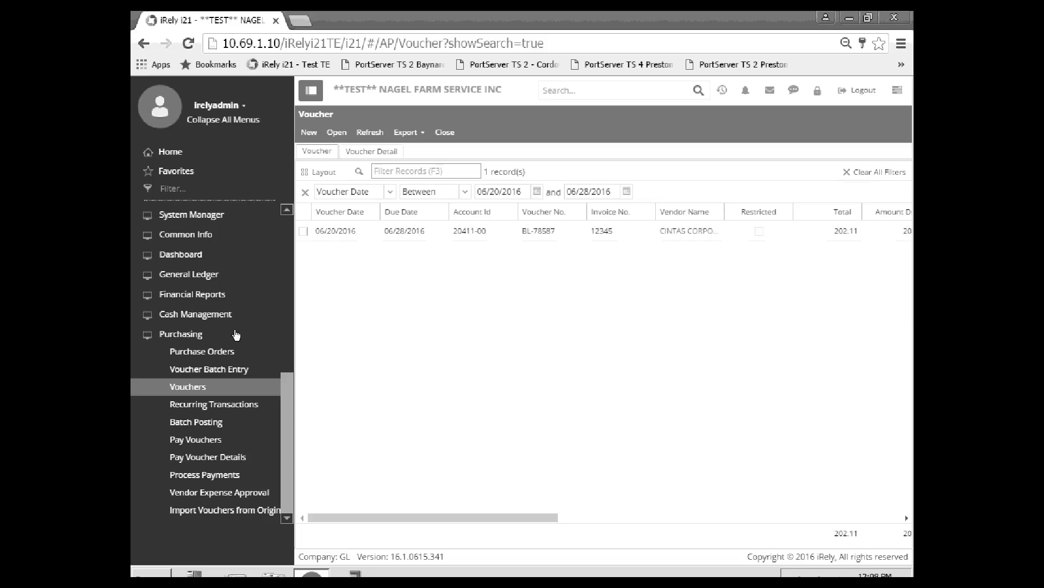
pyautogui.click(309, 132)
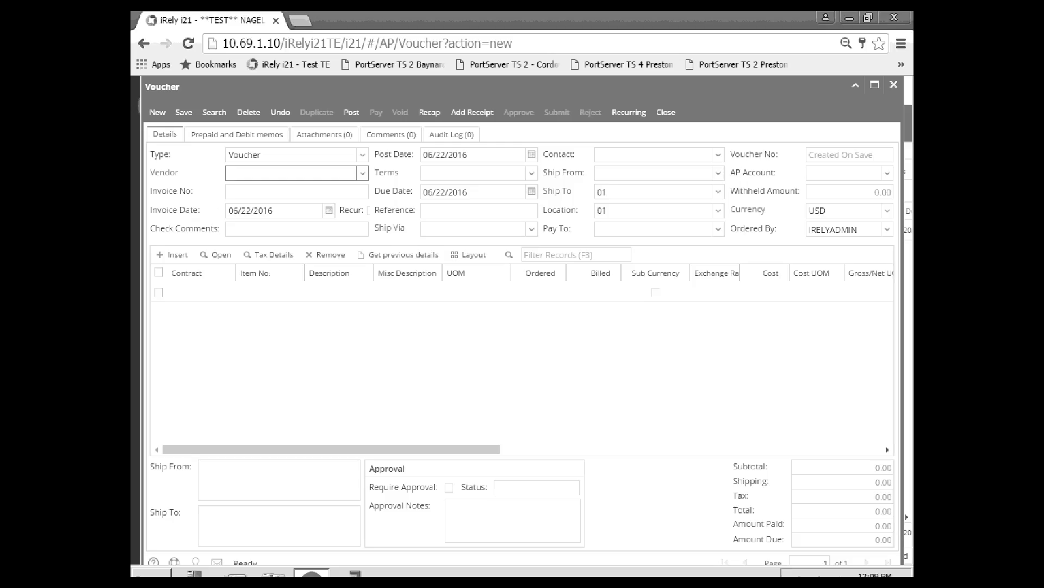
pyautogui.click(669, 118)
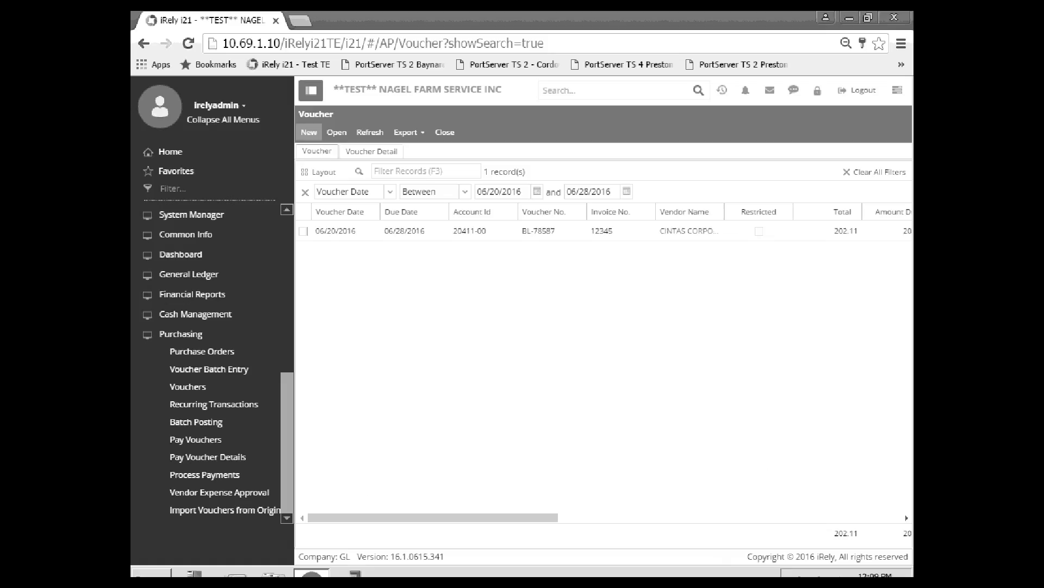
pyautogui.click(309, 132)
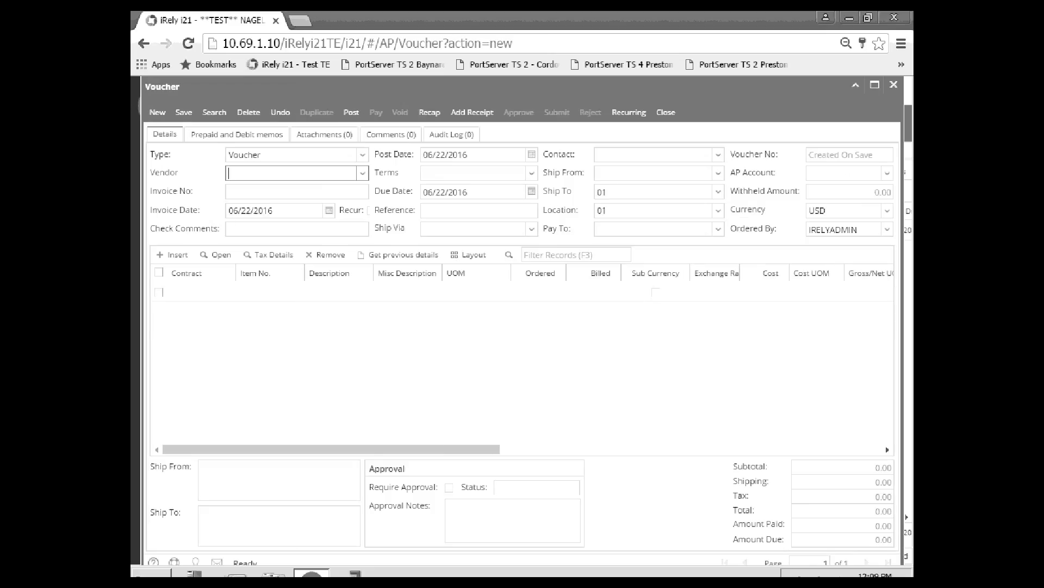
pyautogui.click(666, 112)
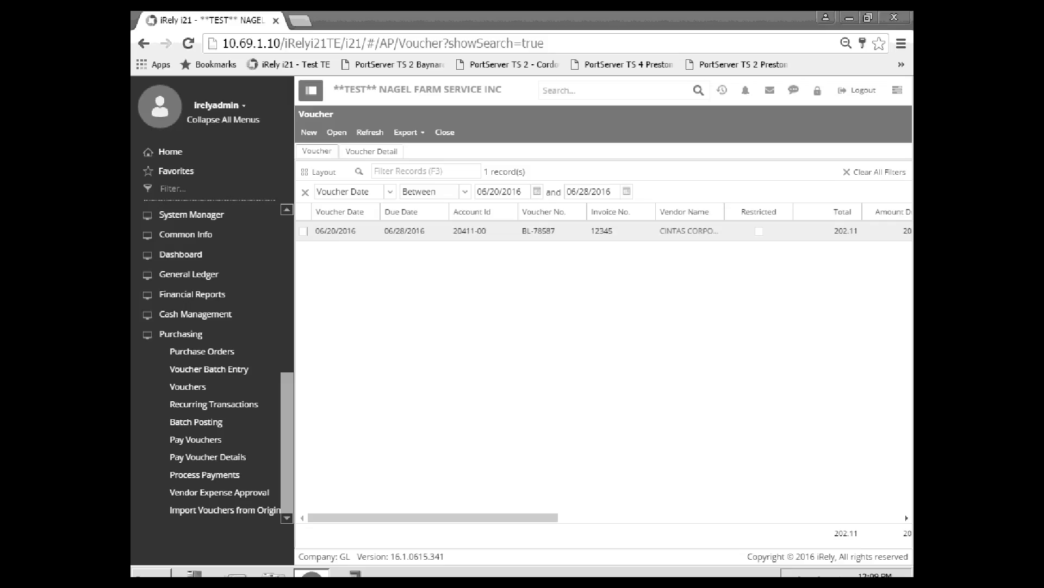
# - Remove the voucher date filter from the voucher list and browse the fields available for filtering, leaving no filter applied
pyautogui.click(306, 192)
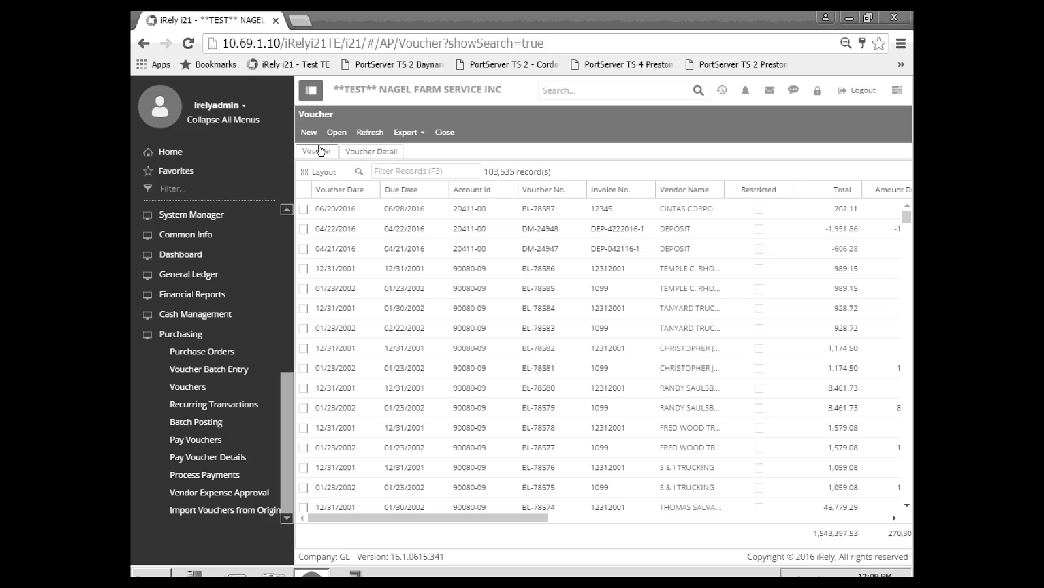
pyautogui.click(322, 259)
pyautogui.click(359, 171)
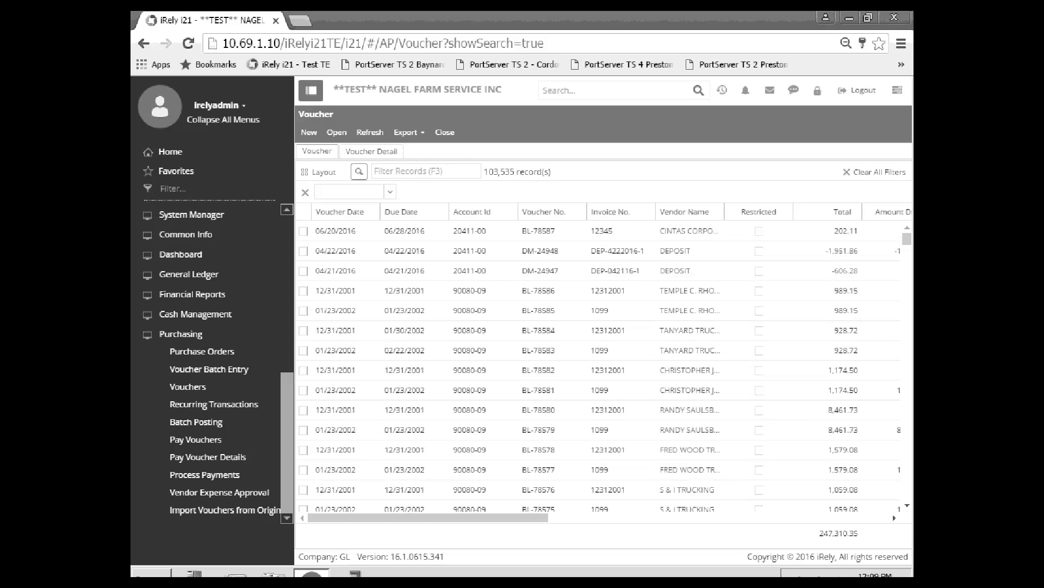
pyautogui.click(390, 191)
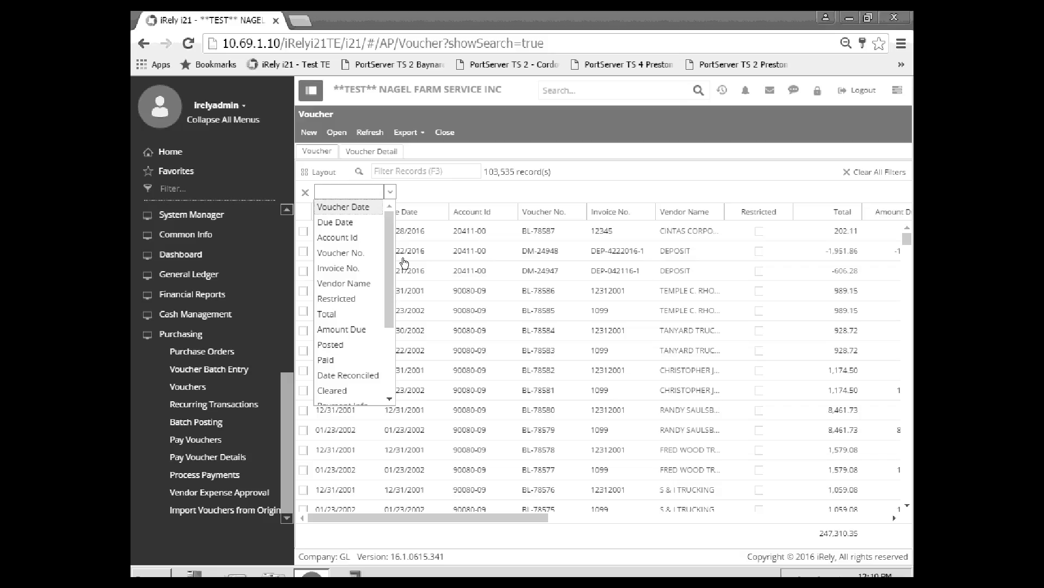
pyautogui.click(389, 398)
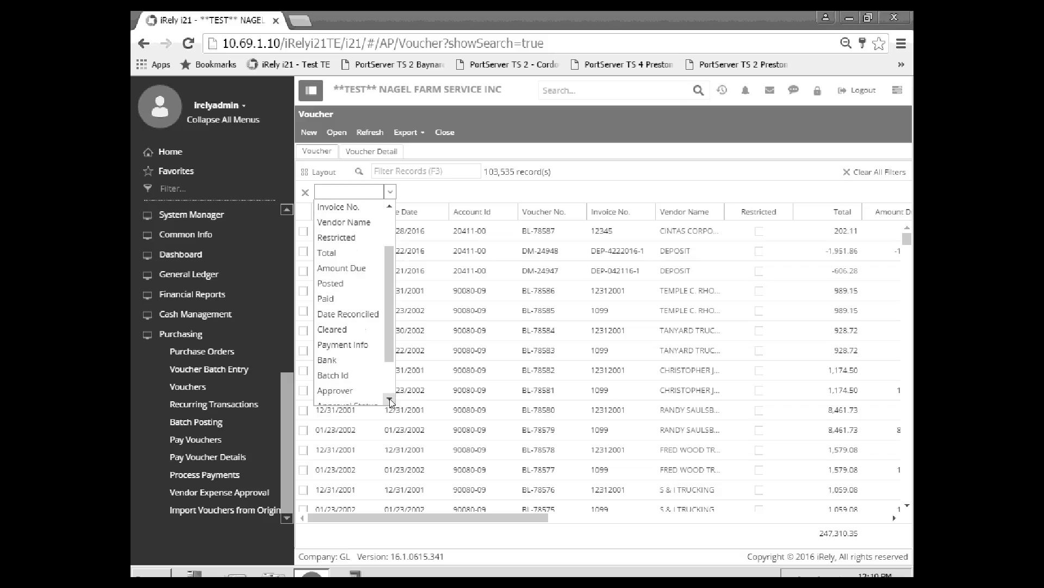
pyautogui.click(390, 398)
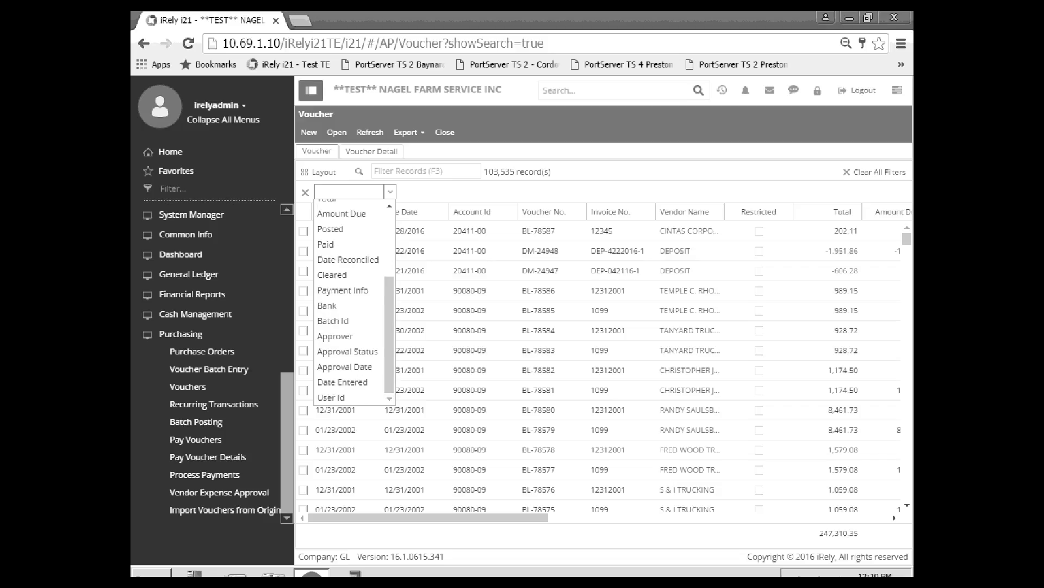
pyautogui.click(389, 206)
pyautogui.click(389, 206)
pyautogui.click(389, 206)
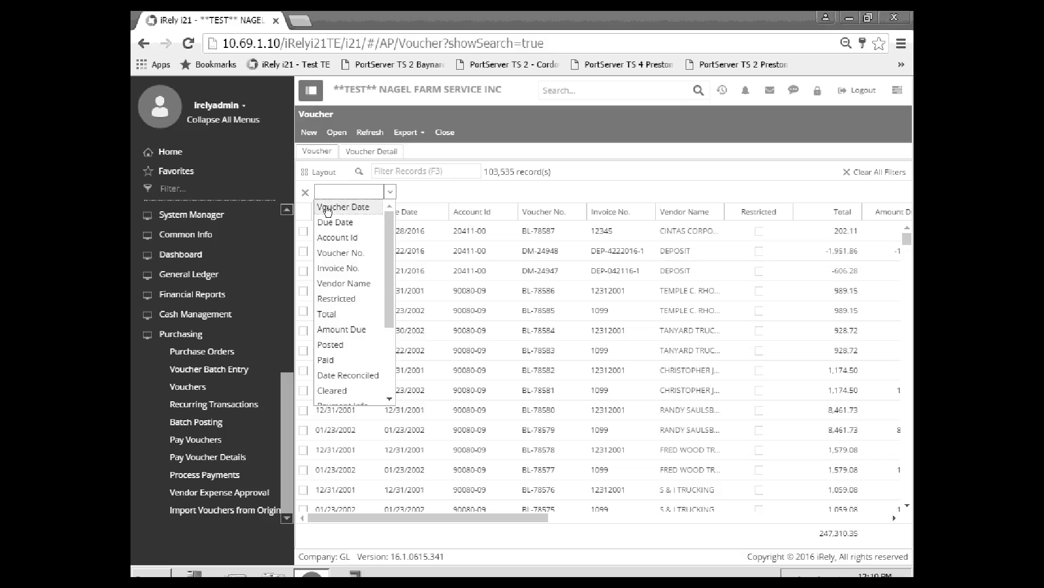
pyautogui.click(307, 193)
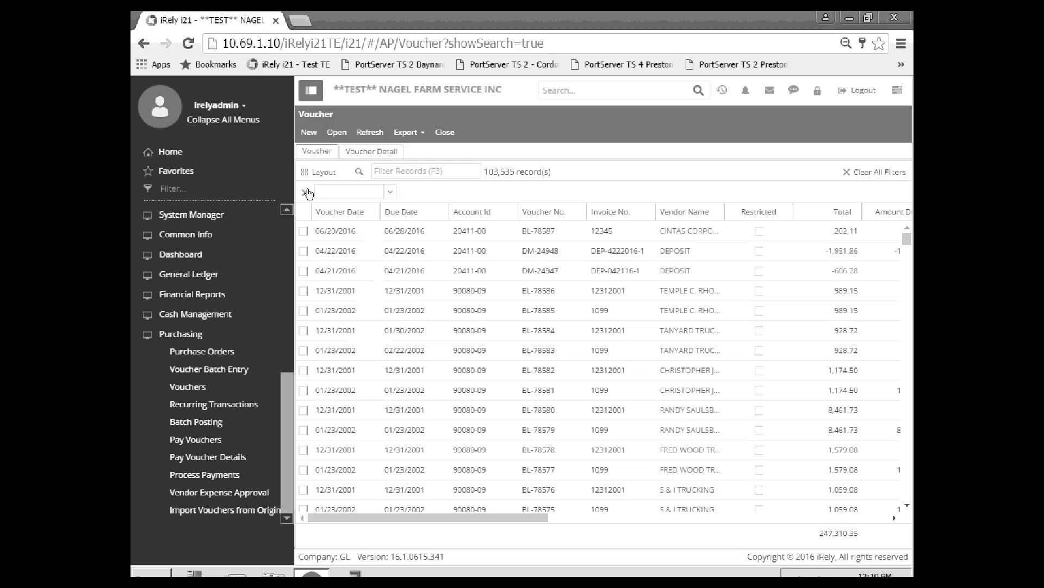
pyautogui.click(307, 193)
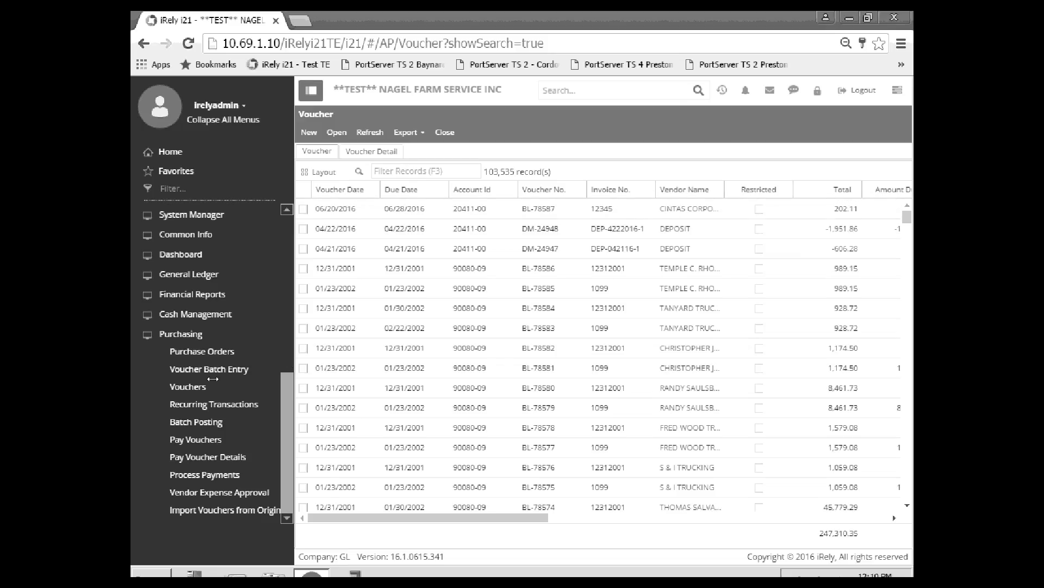
# - From the unfiltered voucher list, view the blank voucher entry form again and close it without saving
pyautogui.click(198, 394)
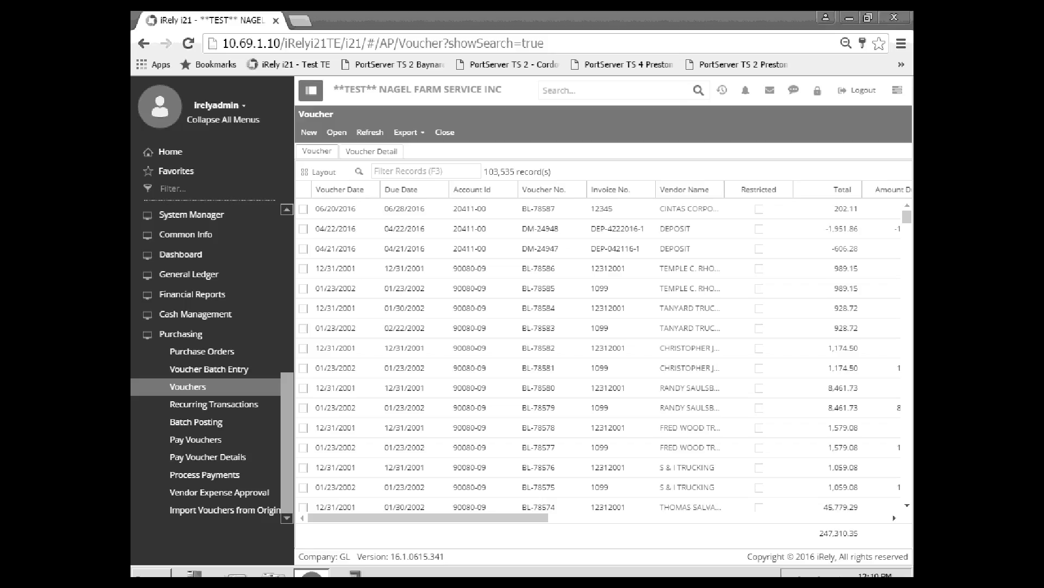
pyautogui.click(197, 423)
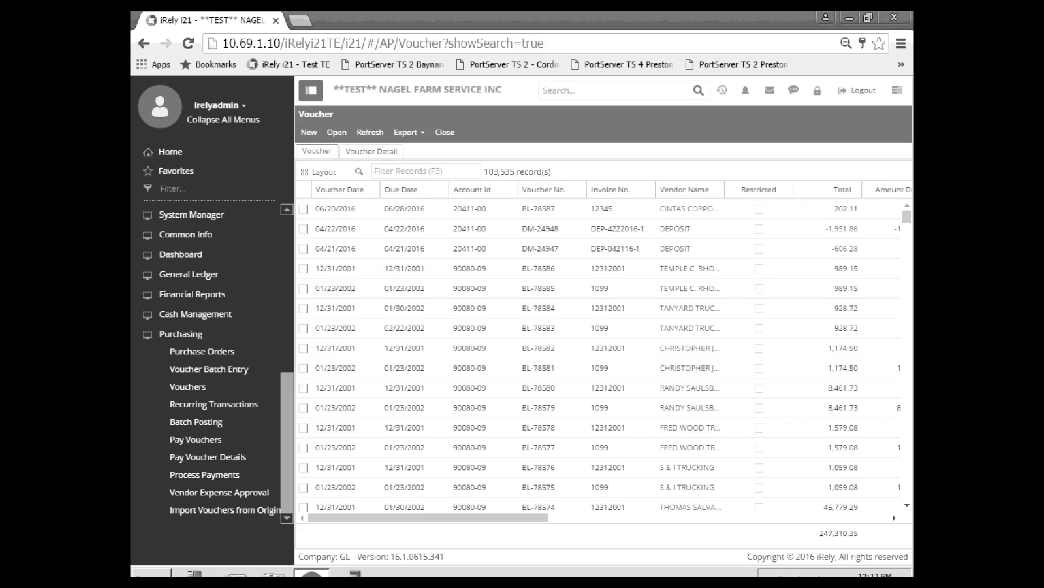
pyautogui.click(309, 133)
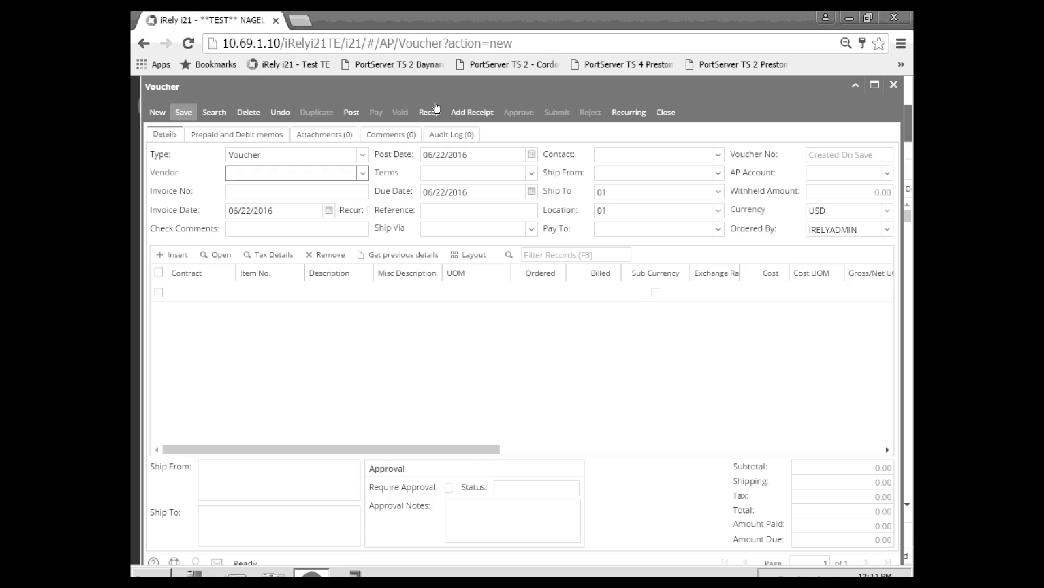
pyautogui.click(668, 114)
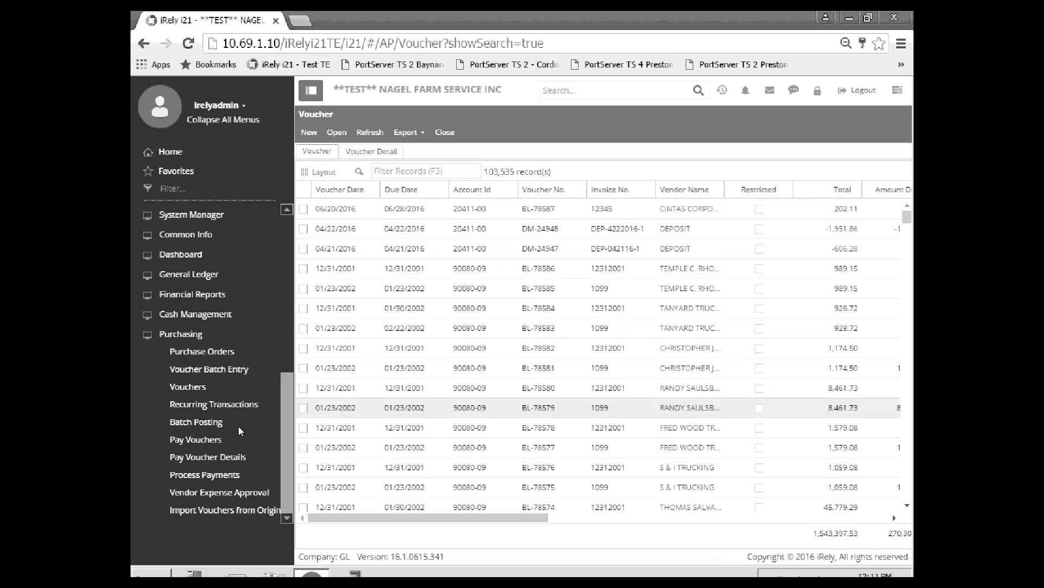
pyautogui.click(213, 441)
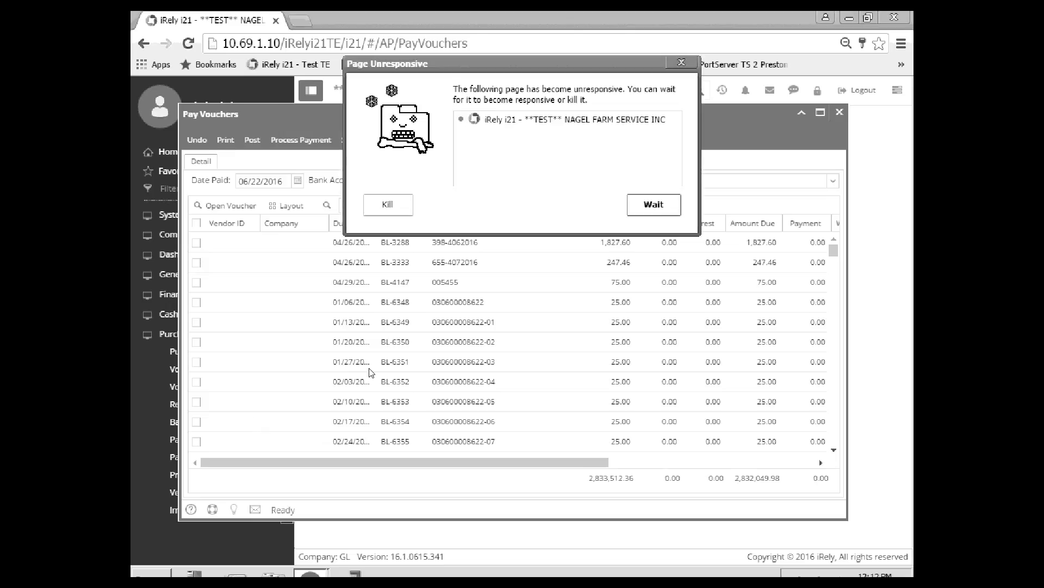
pyautogui.click(655, 205)
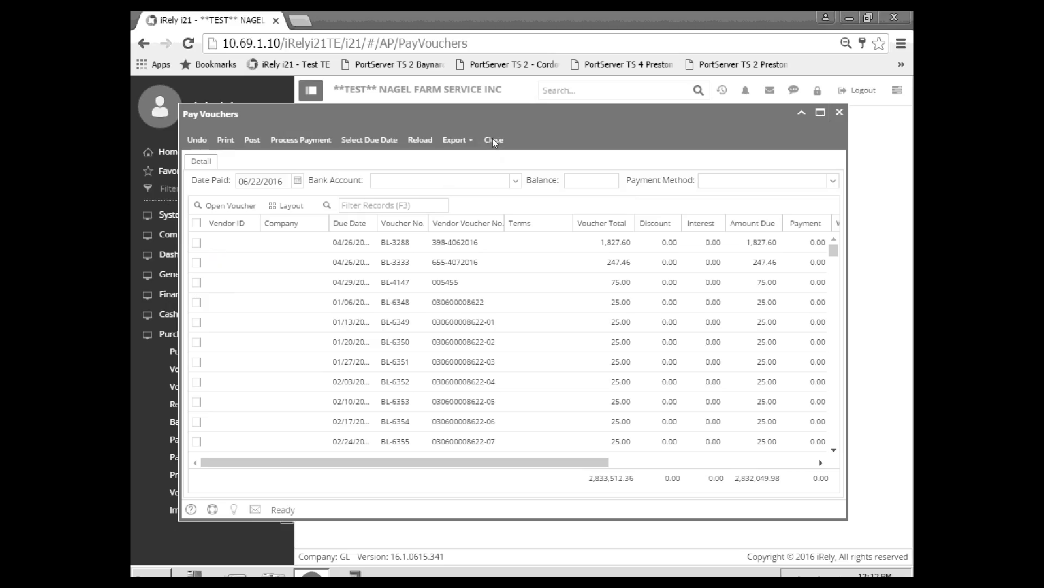
pyautogui.click(840, 112)
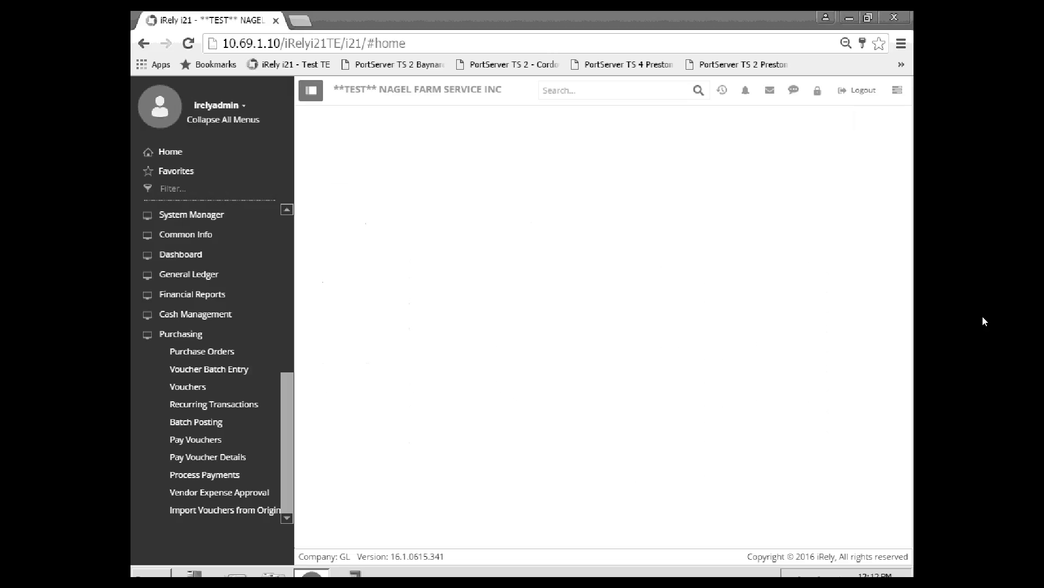
# - Open Pay Vouchers and select vouchers BL-3288, BL-3333, BL-4147, BL-6348 and BL-6349 for payment
pyautogui.click(212, 440)
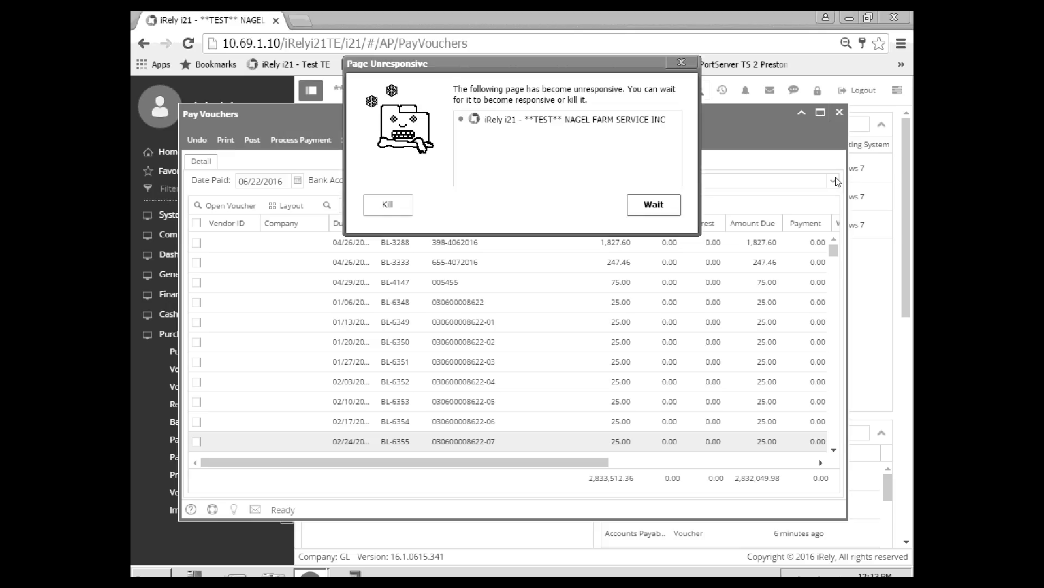
pyautogui.click(653, 205)
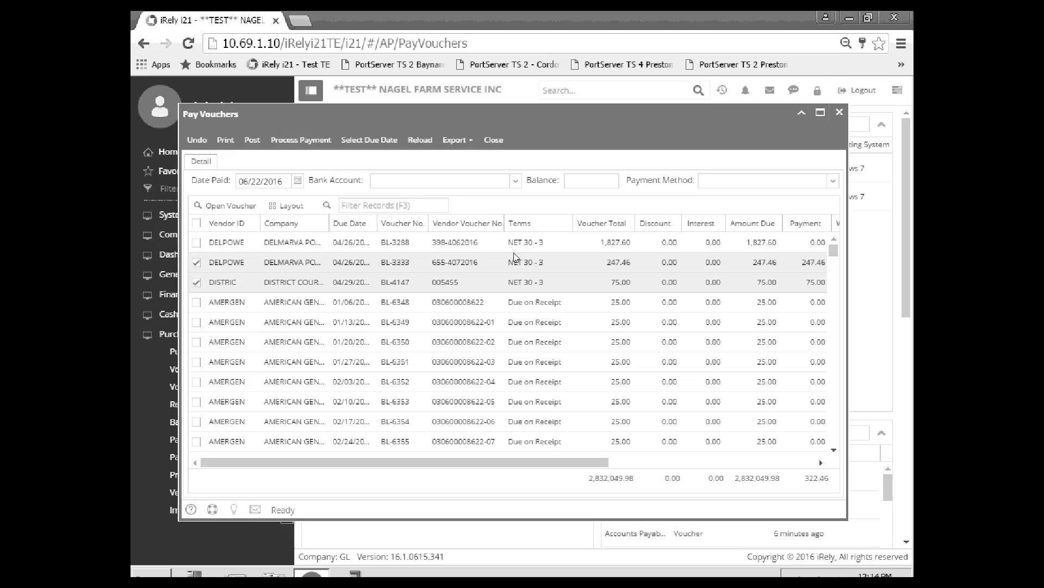
pyautogui.click(197, 243)
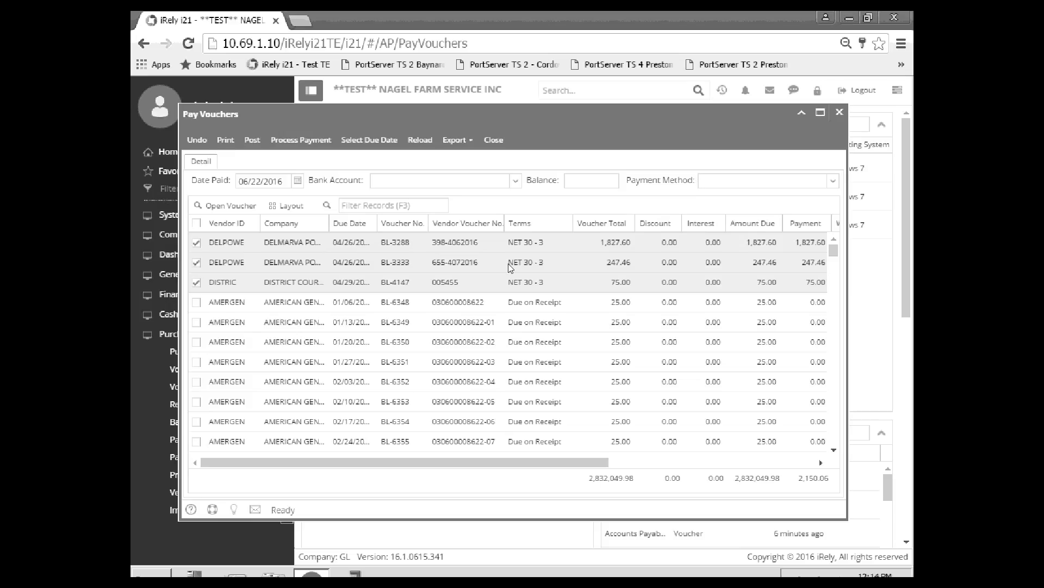
pyautogui.click(196, 302)
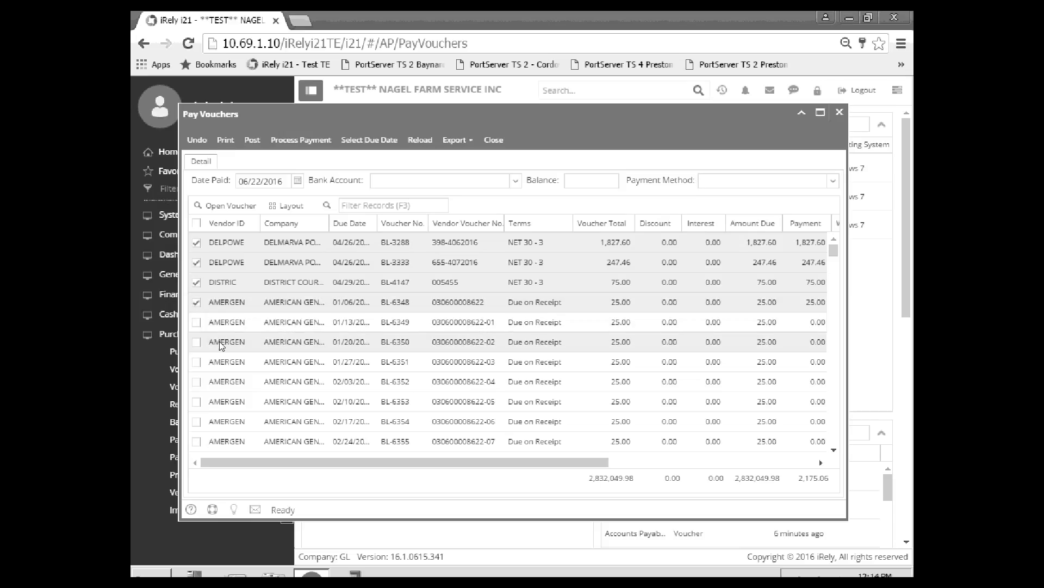
pyautogui.click(196, 322)
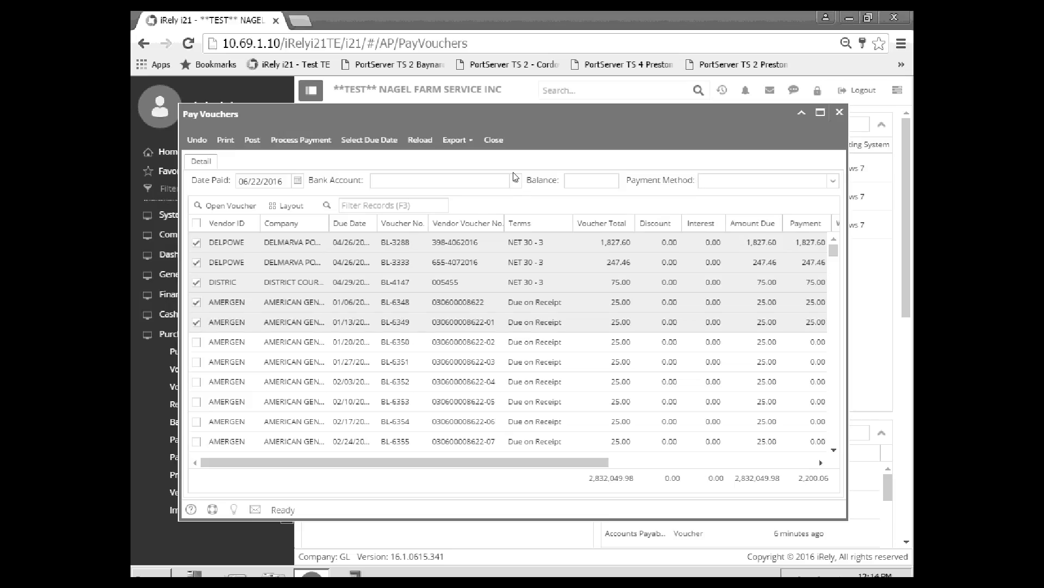
# - Pay the selected vouchers by Check from the BUZZBUZZM & T Checking Account and post the payments
pyautogui.click(376, 180)
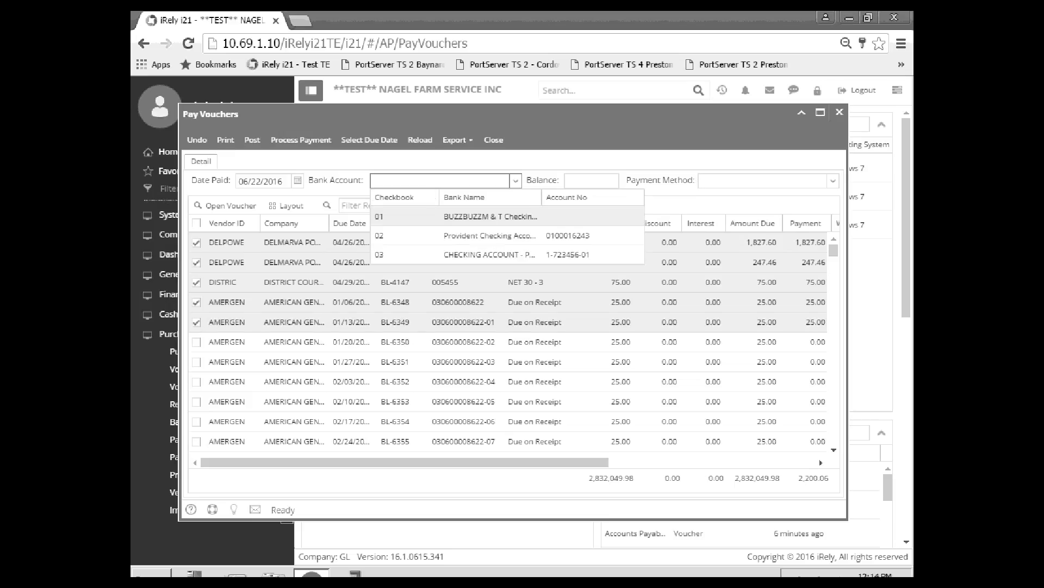
pyautogui.click(431, 214)
pyautogui.click(809, 183)
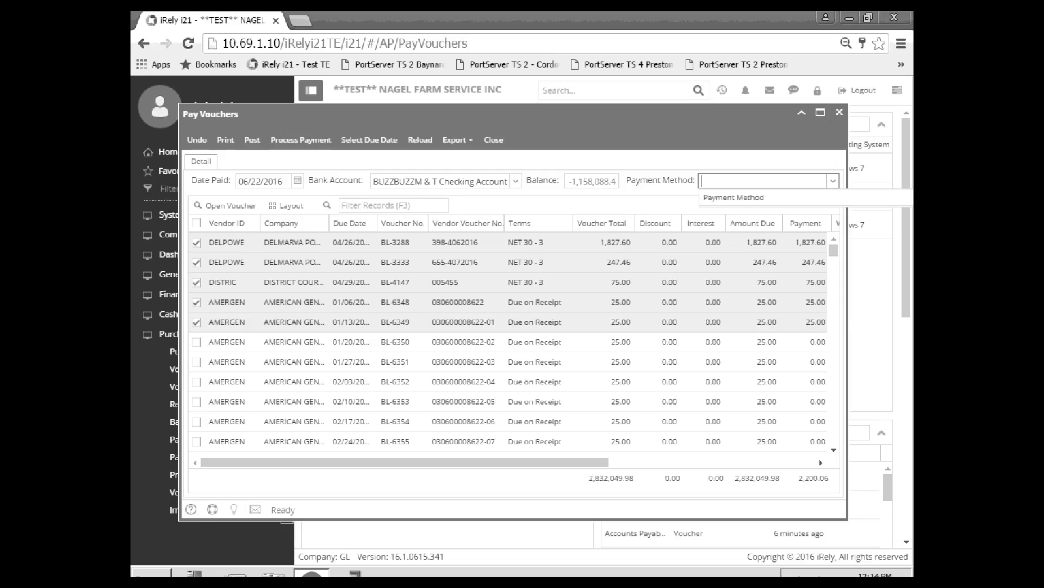
pyautogui.click(729, 254)
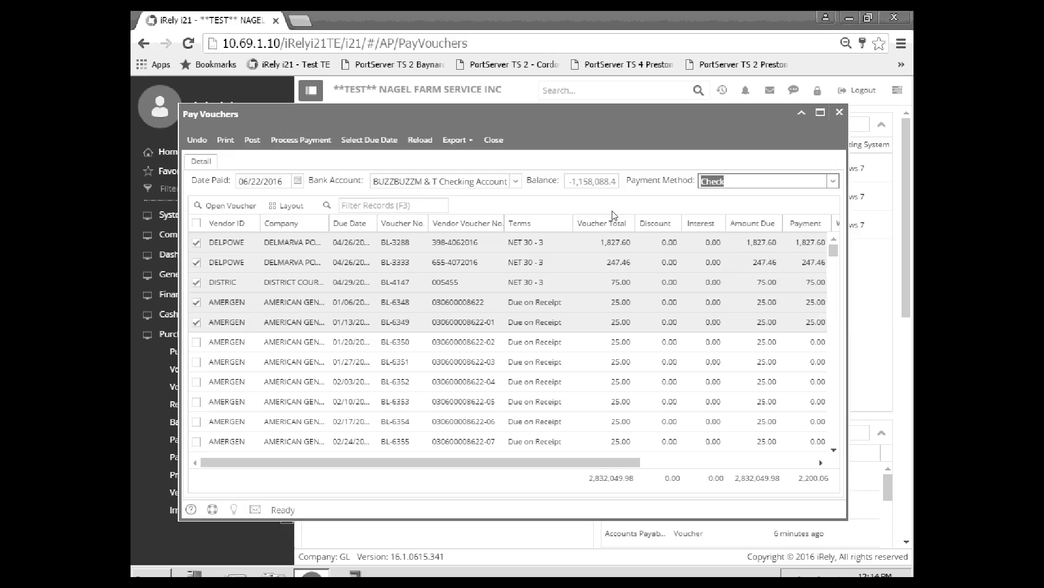
pyautogui.click(252, 140)
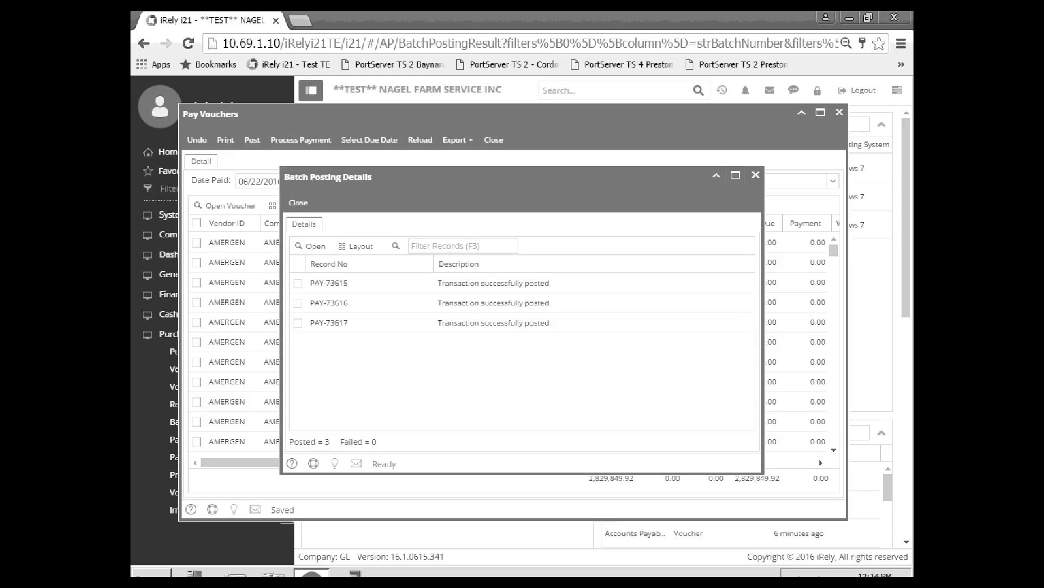
pyautogui.click(298, 203)
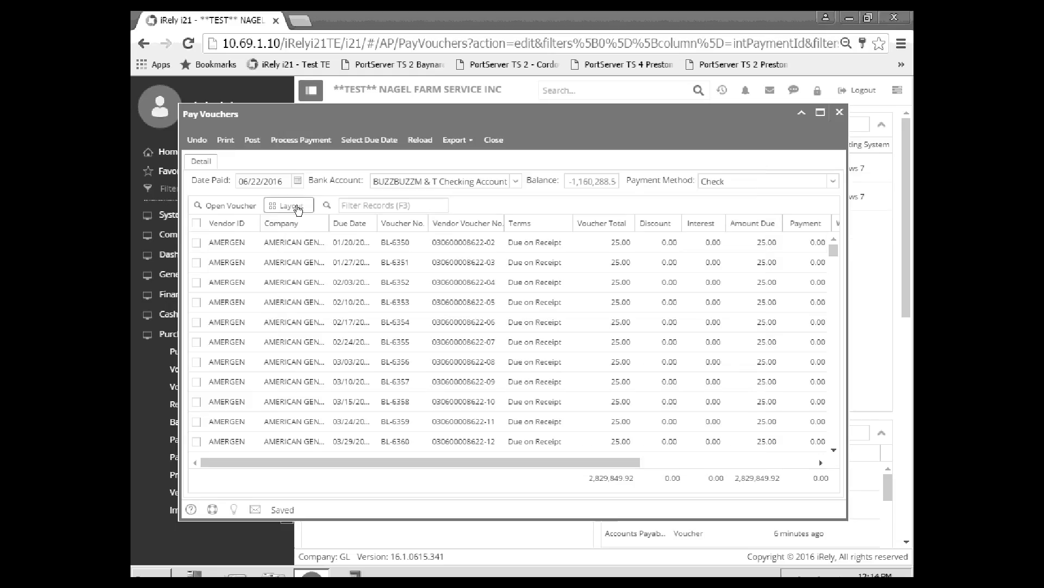
# - Open Process Payments for the posted voucher payments and try to preview their checks in the Check Voucher Middle format
pyautogui.moveTo(709, 115); pyautogui.dragTo(714, 115)
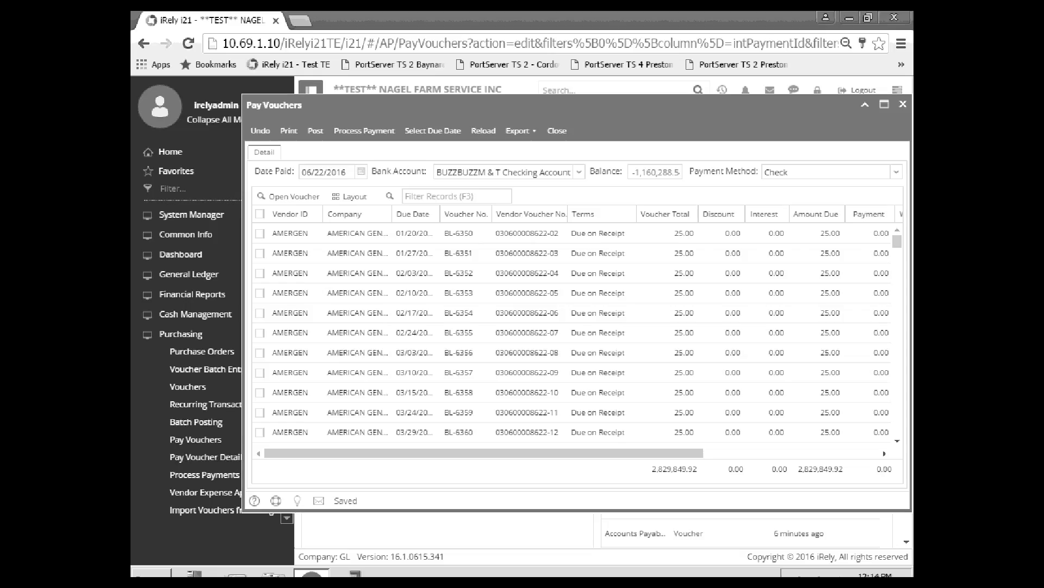
pyautogui.click(206, 457)
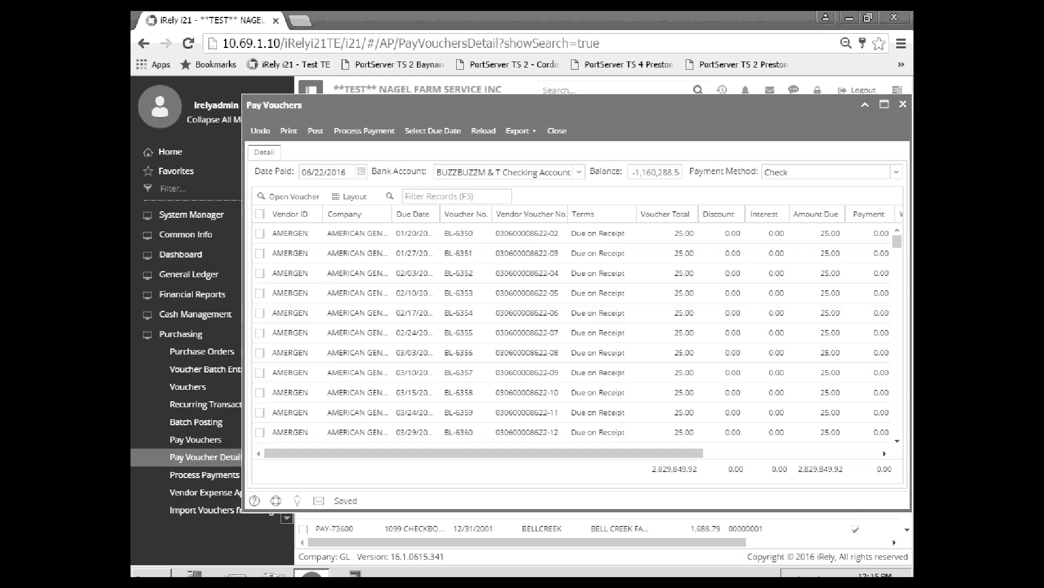
pyautogui.click(211, 479)
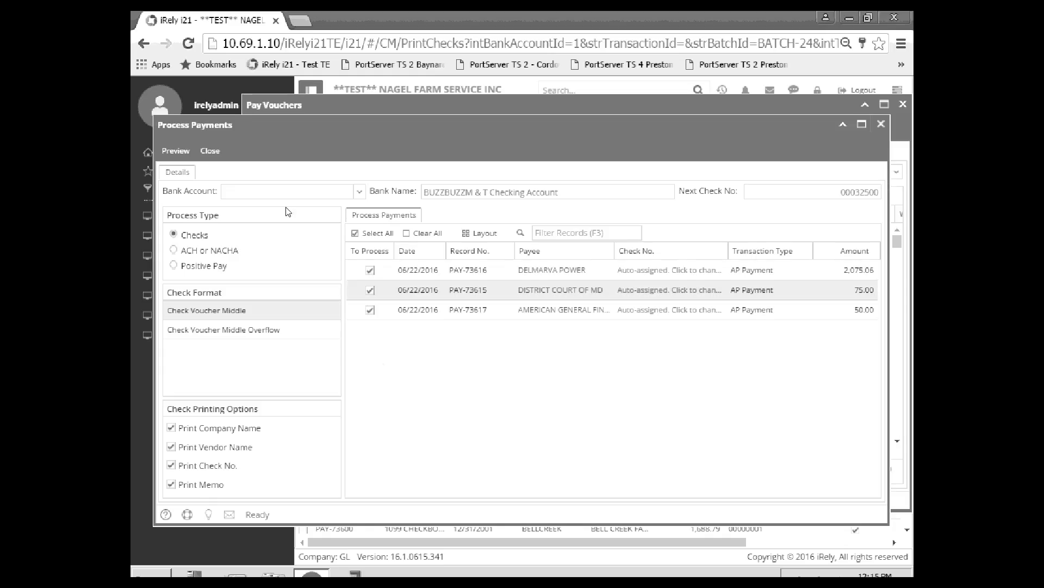
pyautogui.click(179, 151)
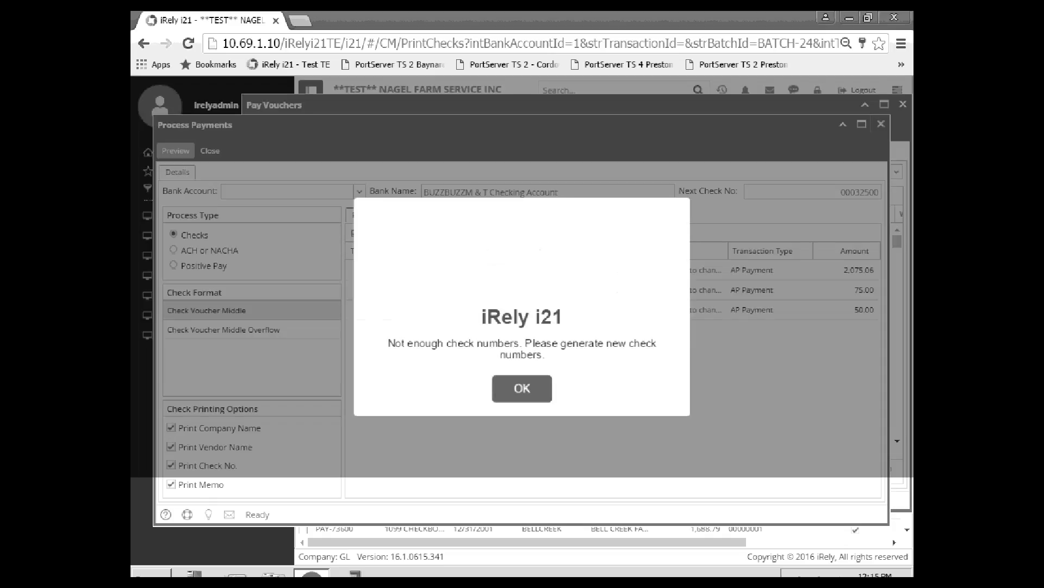
pyautogui.click(524, 391)
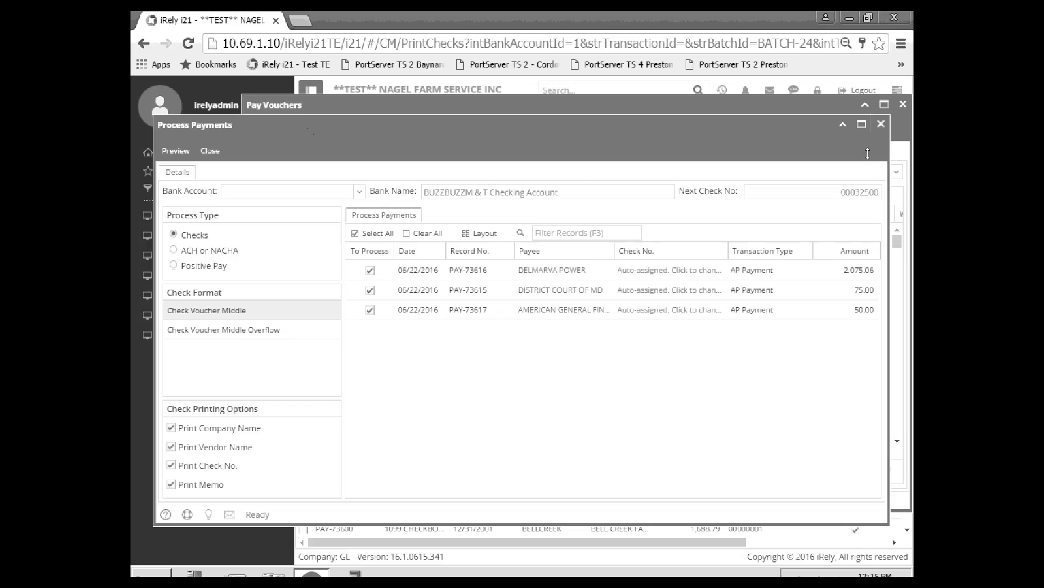
# - Minimize Process Payments and Pay Vouchers, and open the BUZZBUZZM & T Checking Account record from the Cash Management bank accounts
pyautogui.click(843, 125)
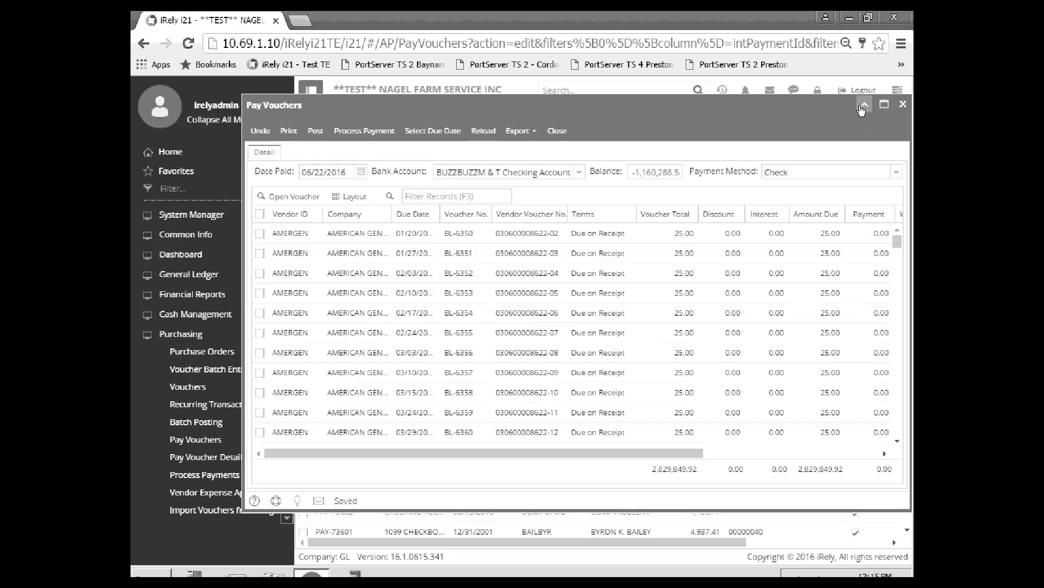
pyautogui.click(865, 104)
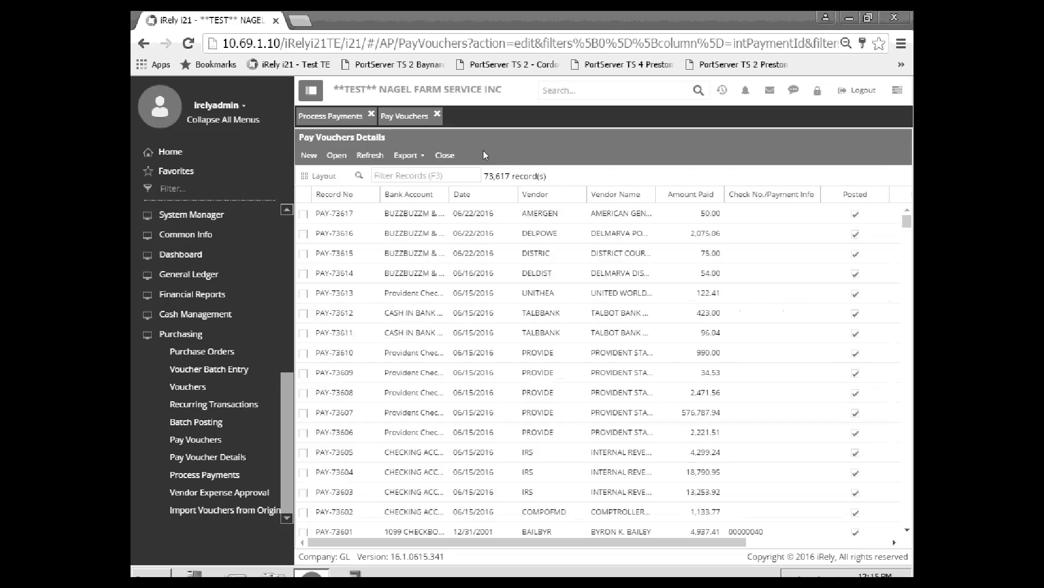
pyautogui.click(147, 314)
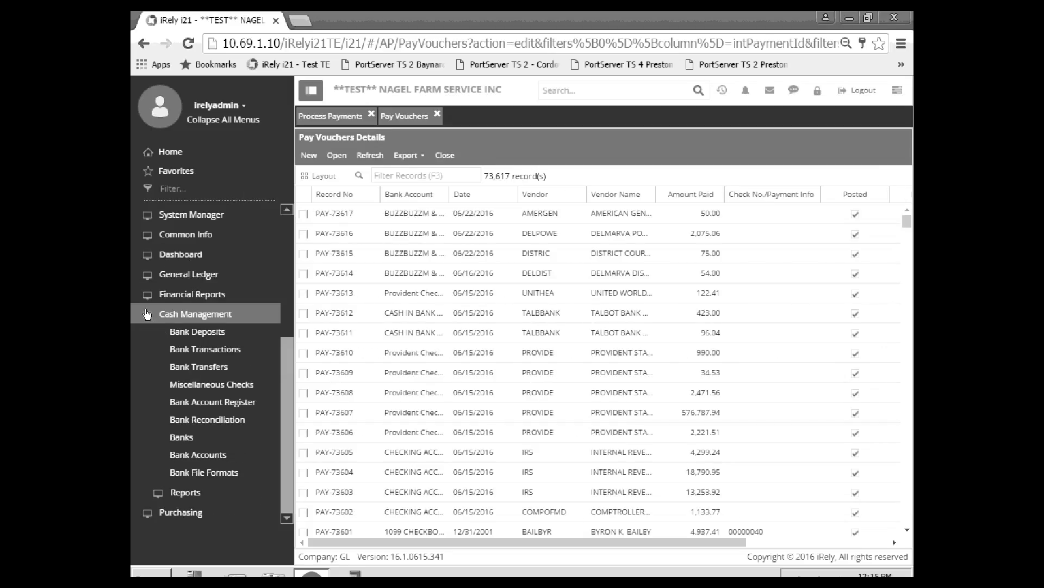
pyautogui.click(185, 456)
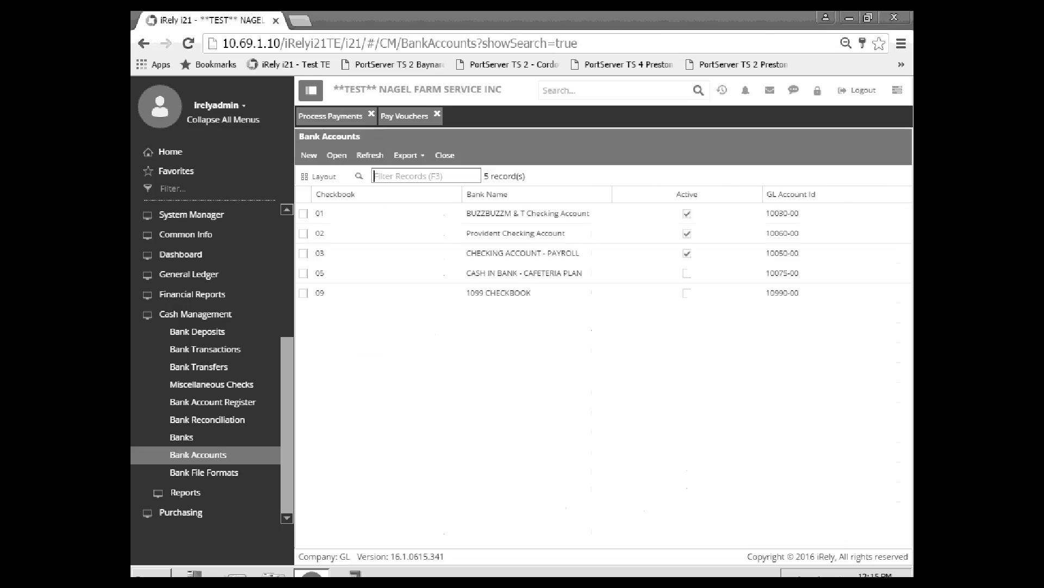
pyautogui.click(305, 214)
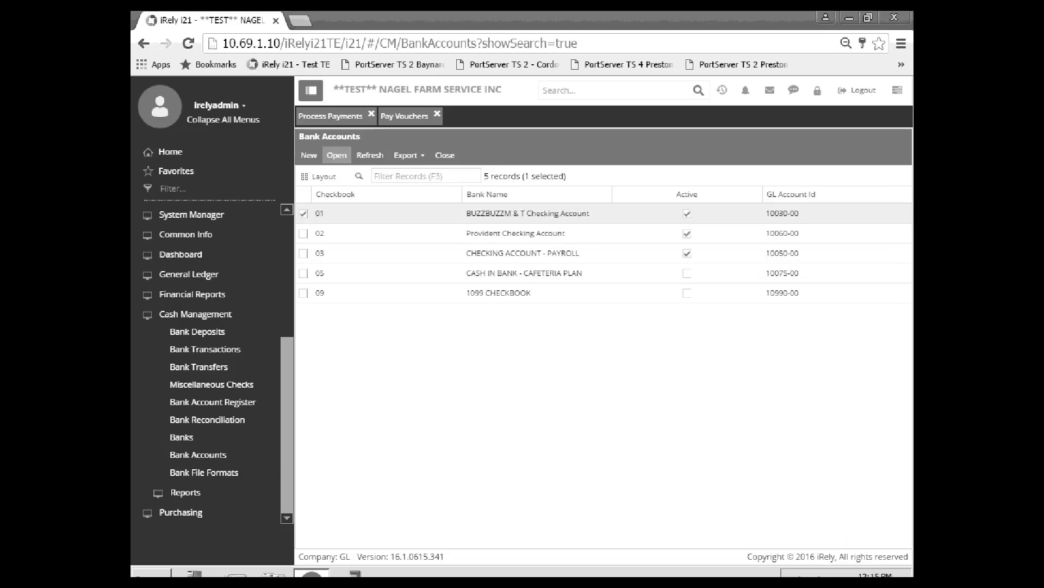
pyautogui.click(337, 155)
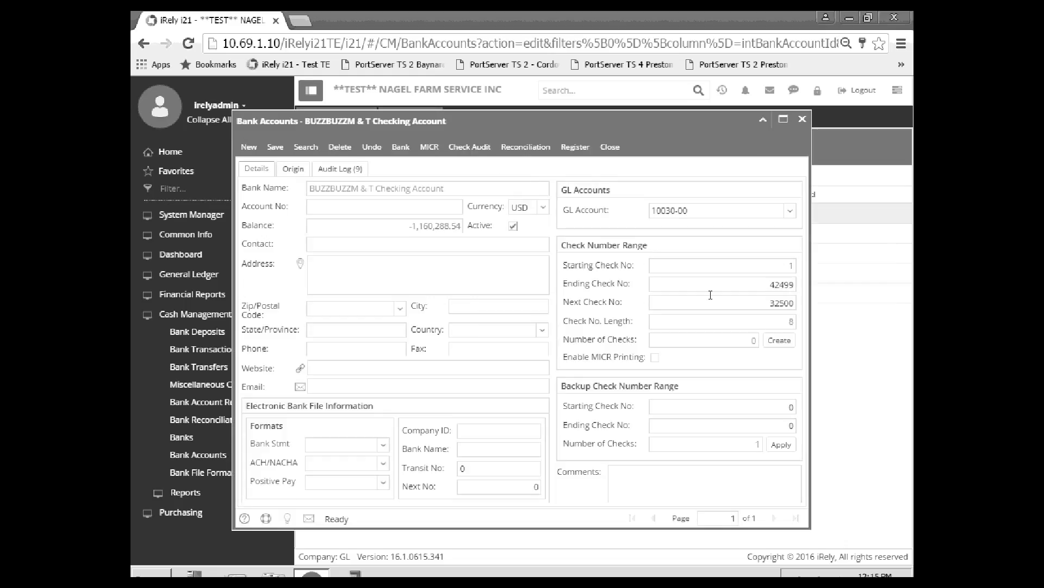
# - Set the checking account's Next Check No. to 52500 and try to create the check numbers
pyautogui.moveTo(764, 304); pyautogui.dragTo(799, 304)
pyautogui.press('BackSpace')
pyautogui.write('52500')
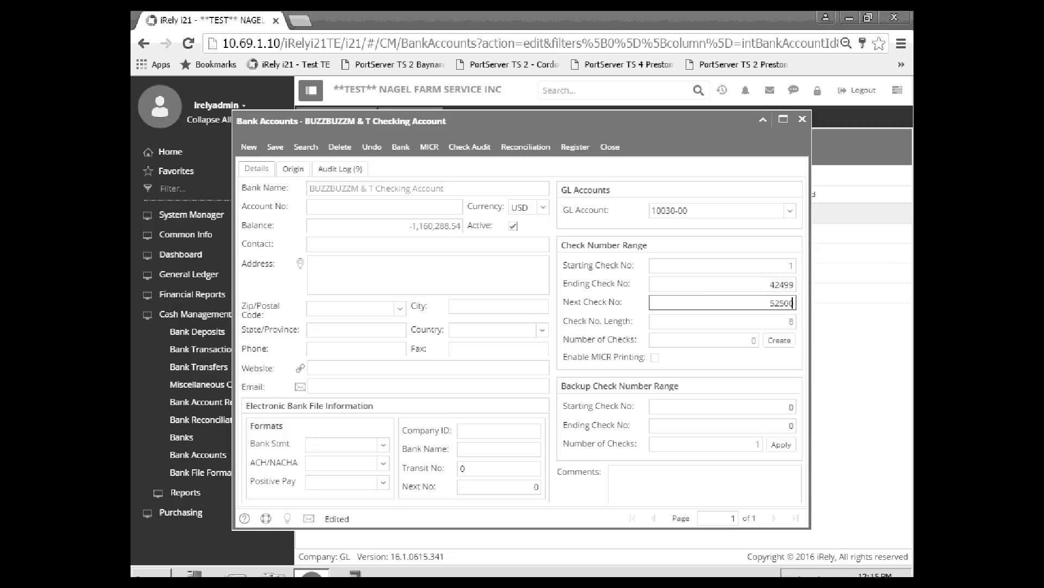
pyautogui.click(781, 341)
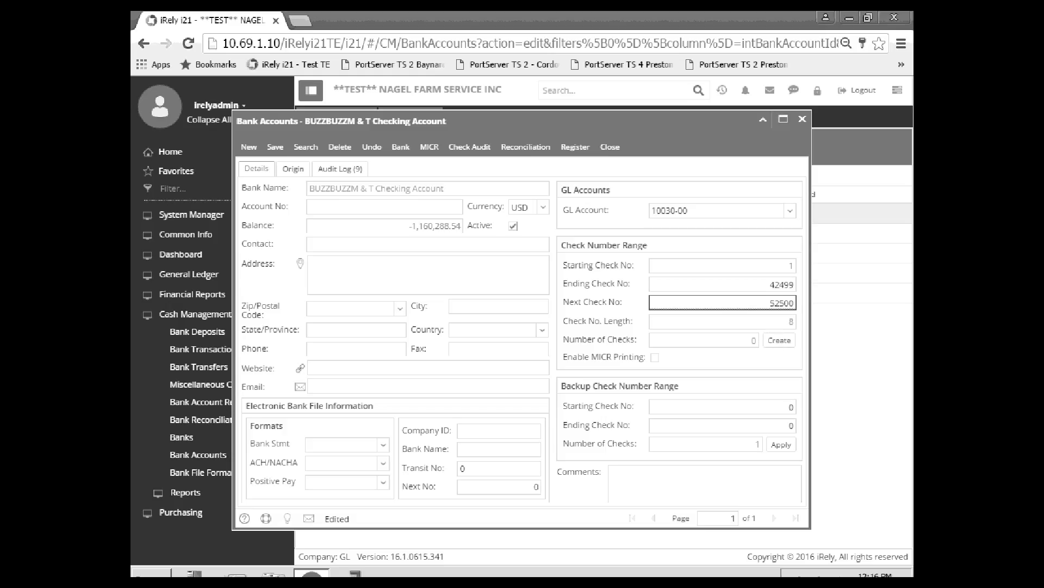
# - Set the Starting Check No. to 52500 and the Next Check No. to 52501, and try to create the check numbers
pyautogui.moveTo(768, 284); pyautogui.dragTo(801, 264)
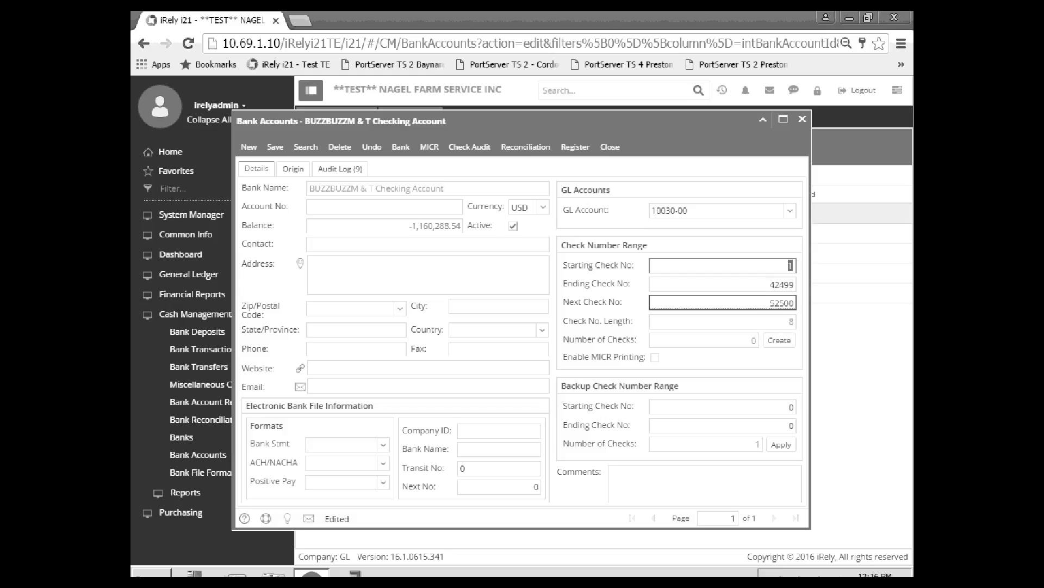
pyautogui.write('52500')
pyautogui.moveTo(769, 303); pyautogui.dragTo(821, 307)
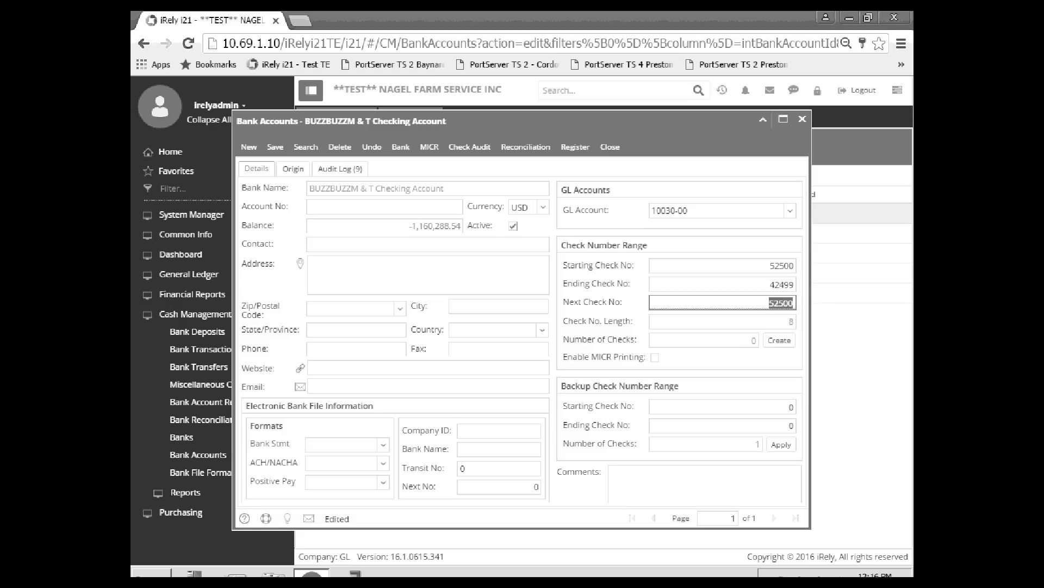
pyautogui.press('BackSpace')
pyautogui.write('5250')
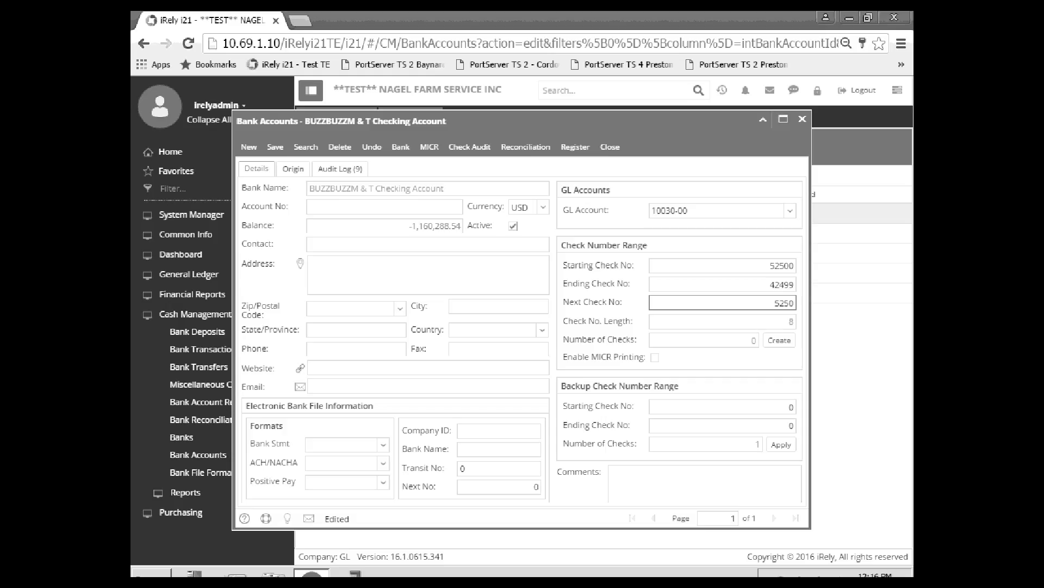
pyautogui.write('01')
pyautogui.press('BackSpace')
pyautogui.press('BackSpace')
pyautogui.write('1')
pyautogui.click(783, 335)
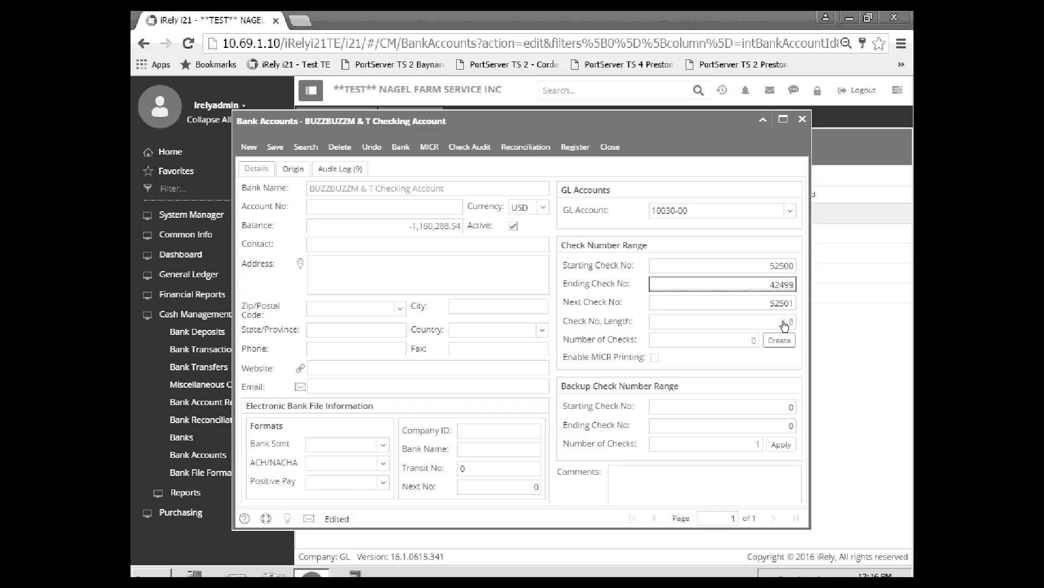
# - Set the Ending Check No. to 60000, create the check numbers, and close the bank account record and list
pyautogui.doubleClick(783, 284)
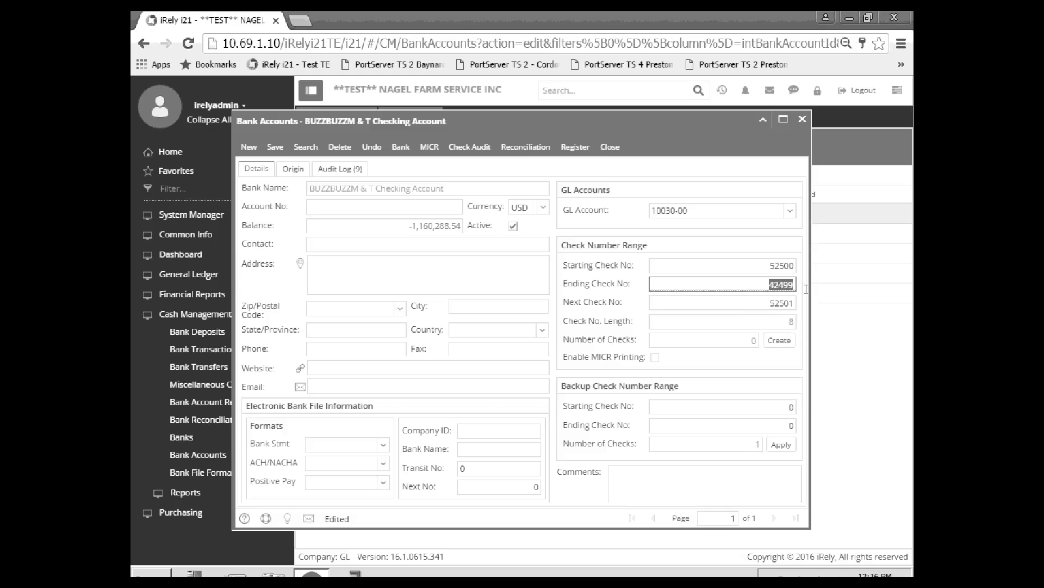
pyautogui.write('60000')
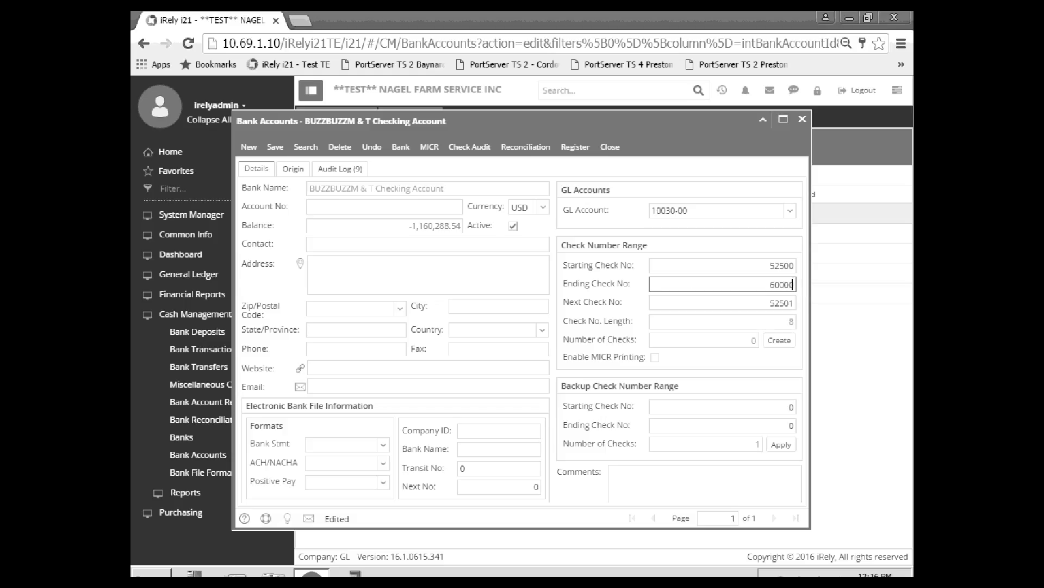
pyautogui.click(779, 340)
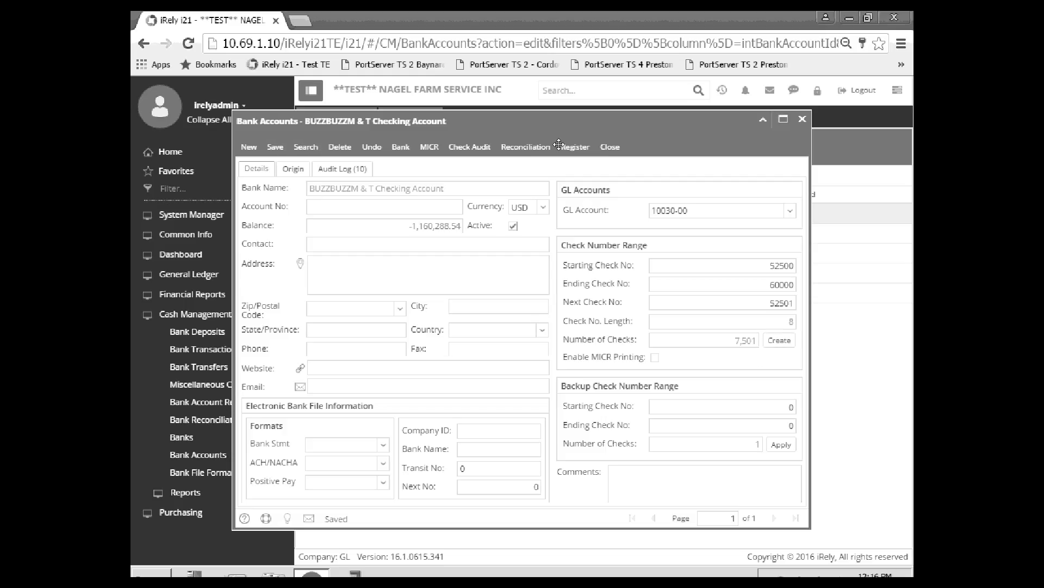
pyautogui.click(617, 153)
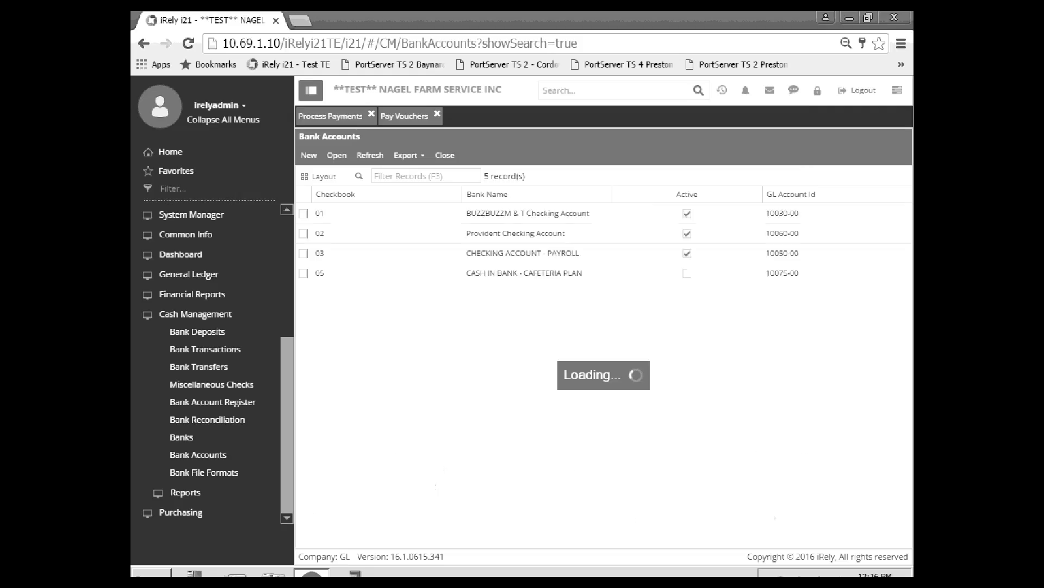
pyautogui.click(439, 155)
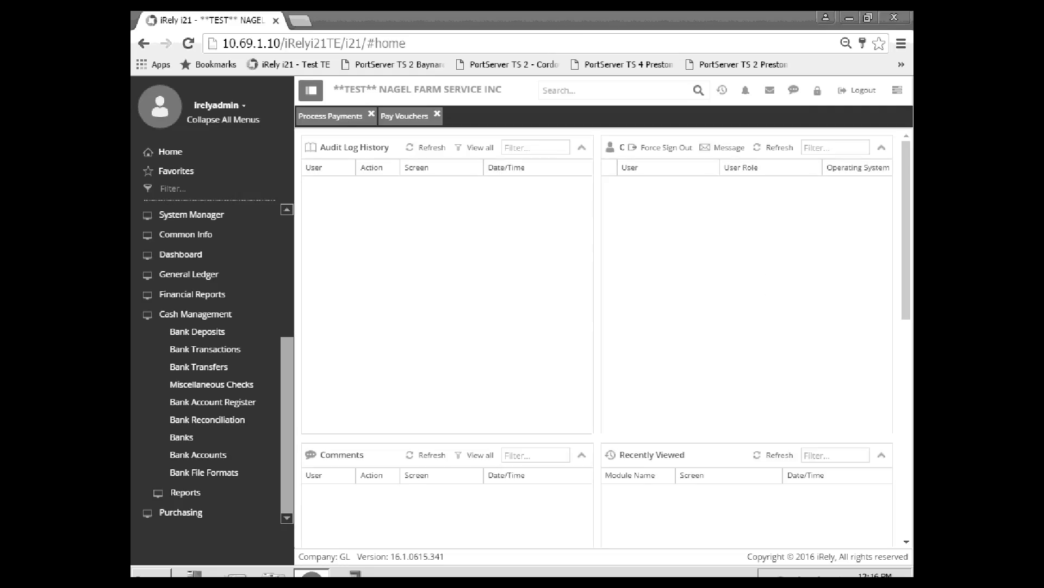
# - Return to Process Payments, reselect the BUZZBUZZM & T Checking Account, and preview the checks in the Check Voucher Middle format
pyautogui.click(348, 118)
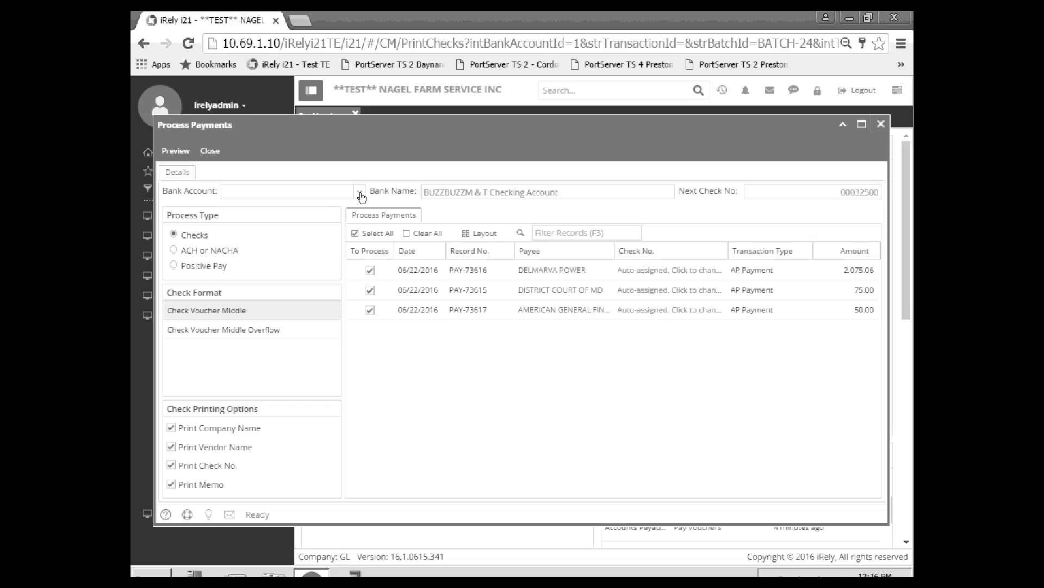
pyautogui.click(361, 197)
pyautogui.click(311, 227)
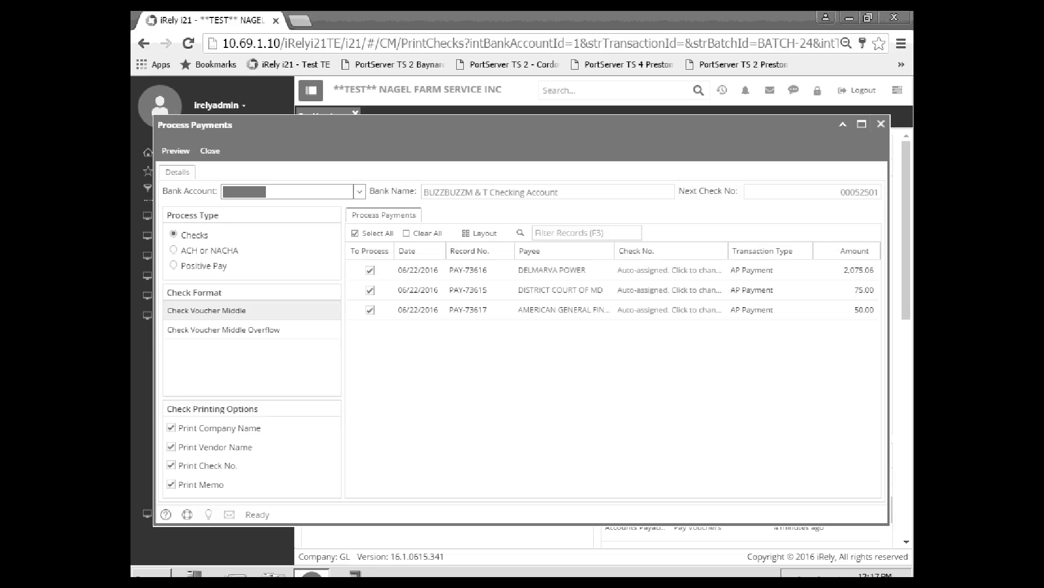
pyautogui.click(179, 152)
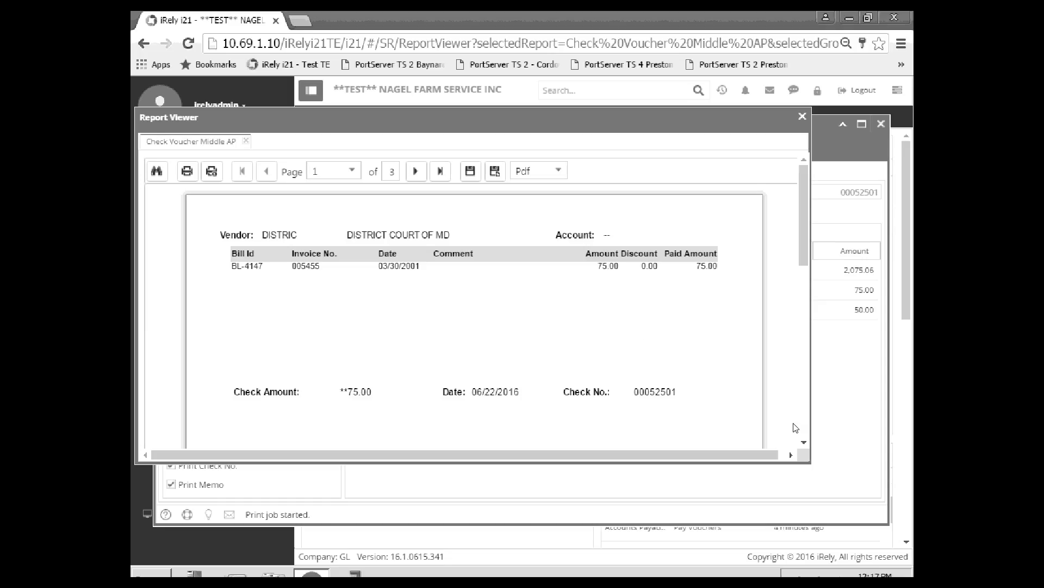
# - Examine the previewed checks on all three pages, including the stubs and the check body on the first page
pyautogui.click(804, 445)
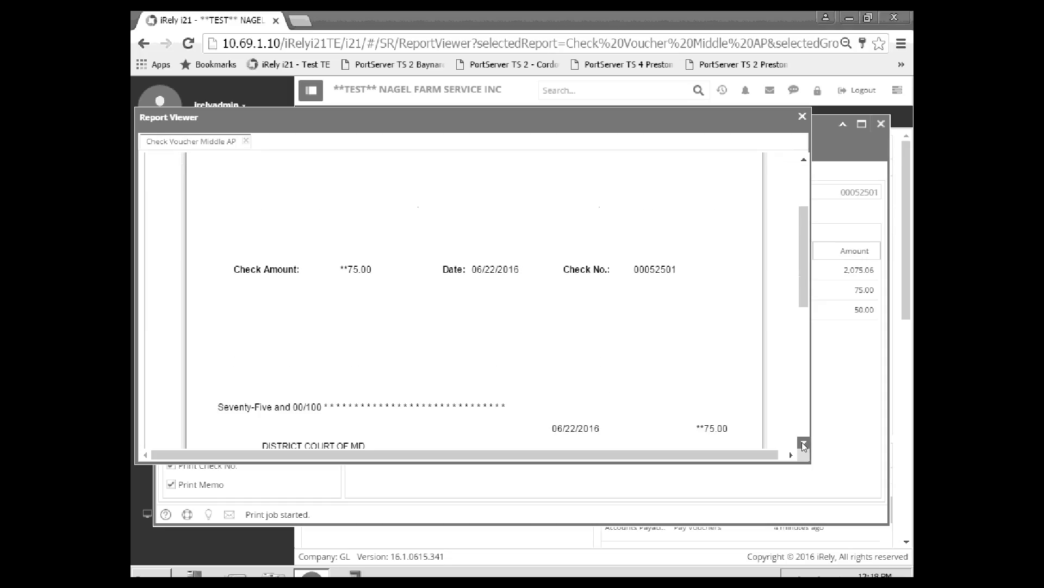
pyautogui.click(804, 445)
pyautogui.click(804, 445)
pyautogui.click(804, 445)
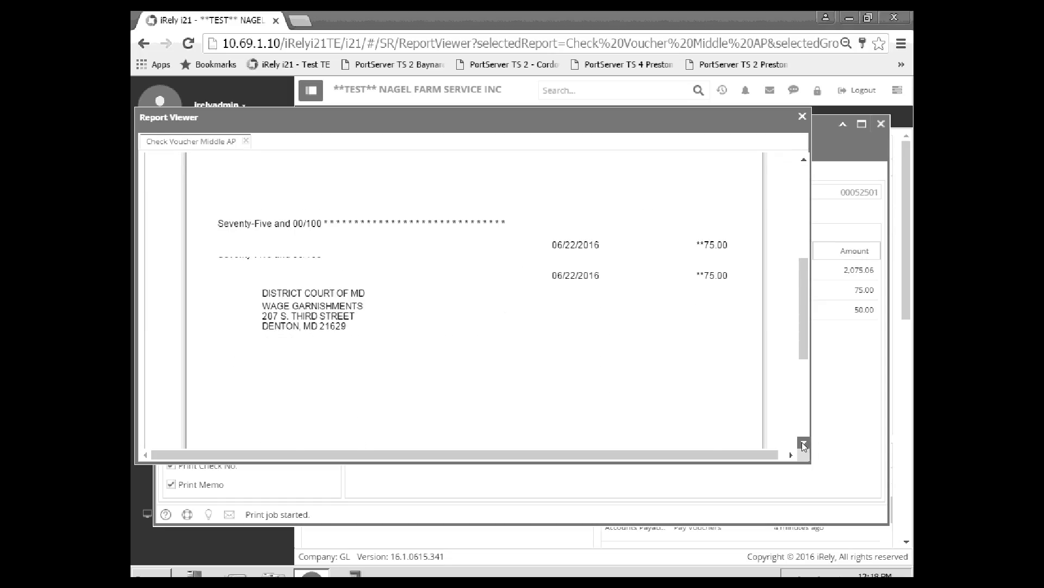
pyautogui.click(804, 445)
pyautogui.click(804, 445)
pyautogui.click(804, 445)
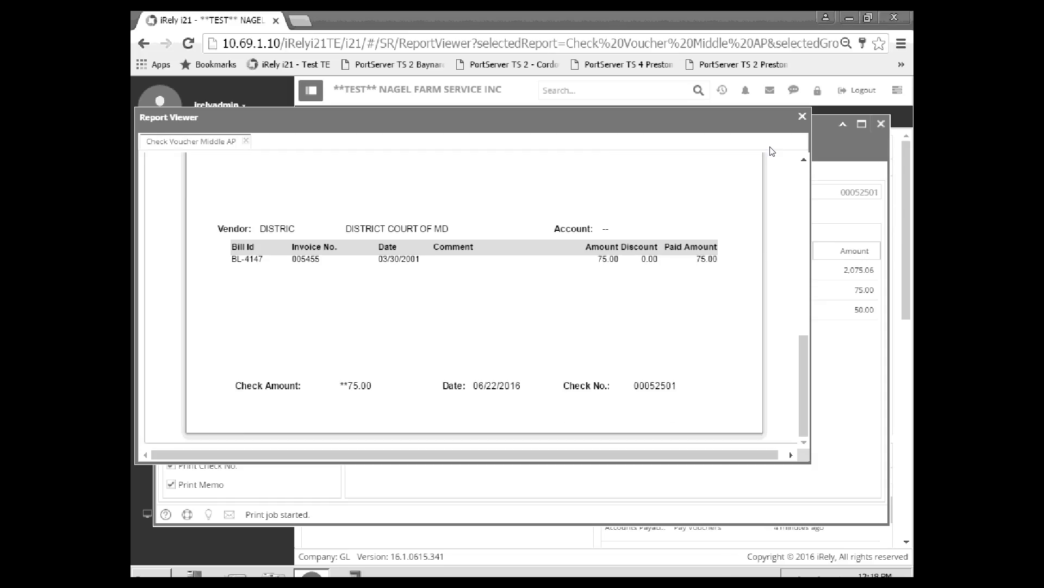
pyautogui.moveTo(798, 339); pyautogui.dragTo(805, 287)
pyautogui.moveTo(810, 214); pyautogui.dragTo(820, 153)
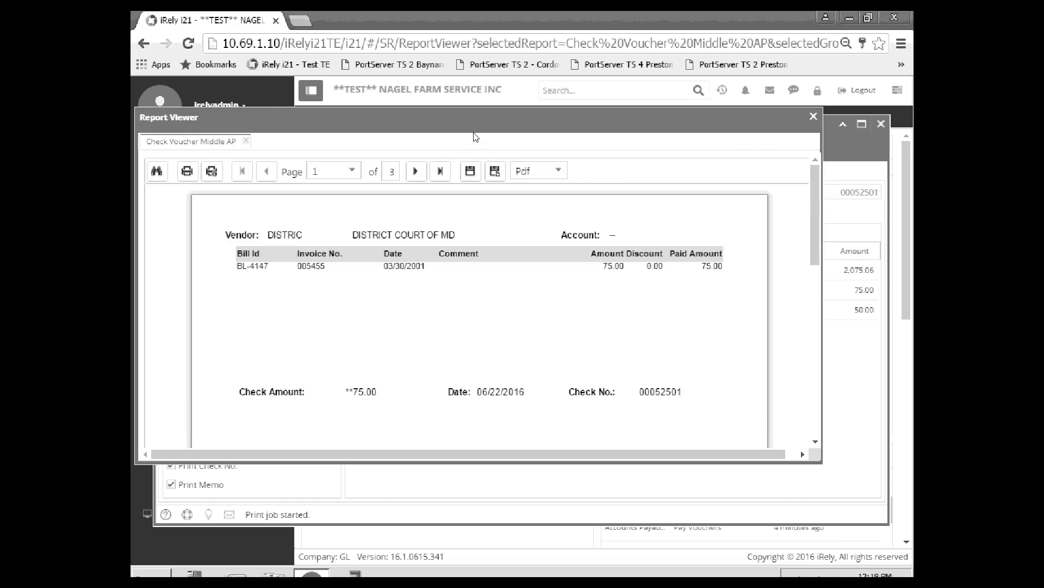
pyautogui.click(419, 172)
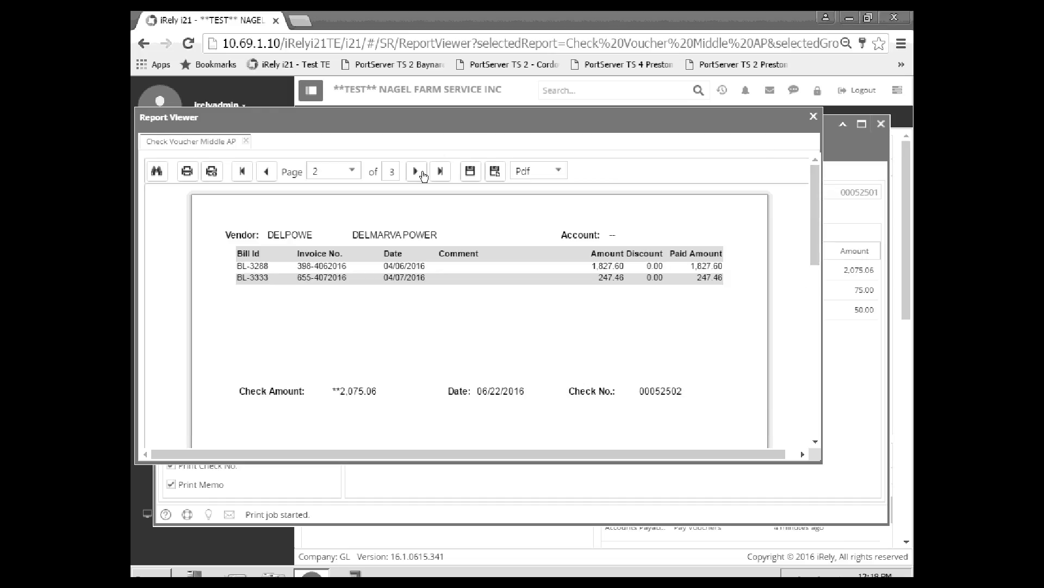
pyautogui.click(427, 179)
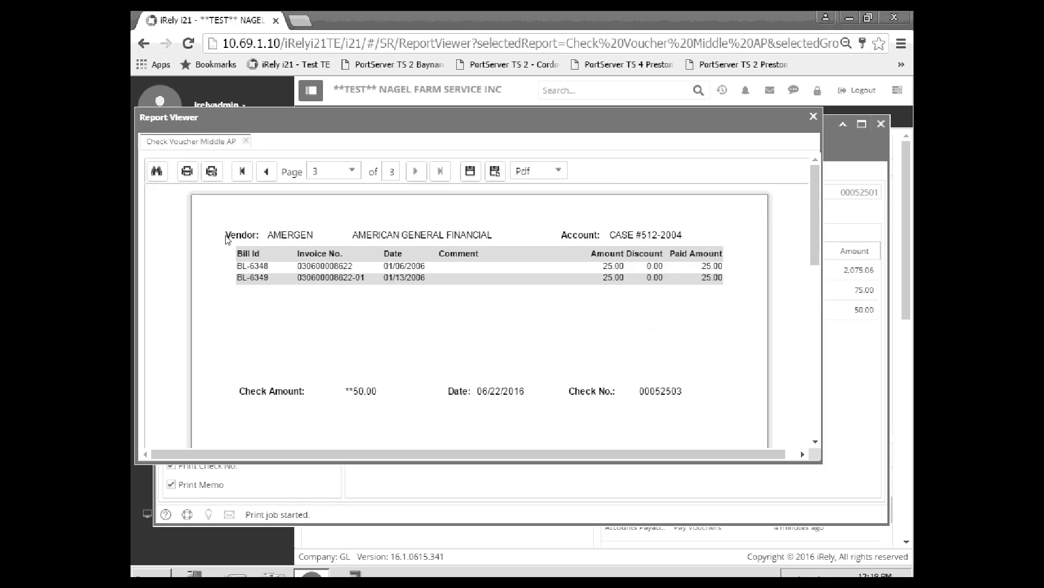
# - Print all the previewed checks, choosing PDFCreator as the print destination
pyautogui.click(187, 171)
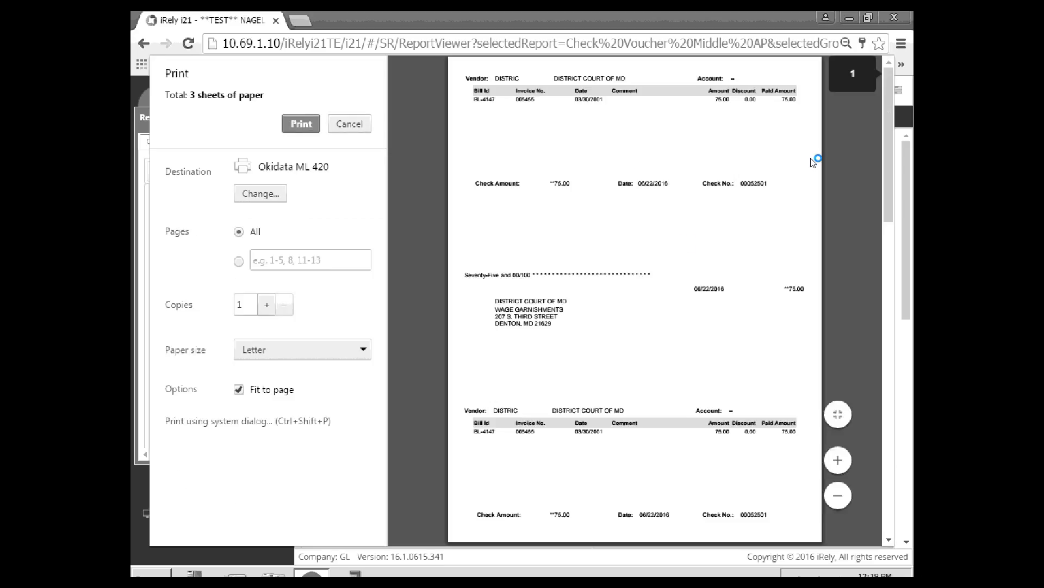
pyautogui.click(293, 125)
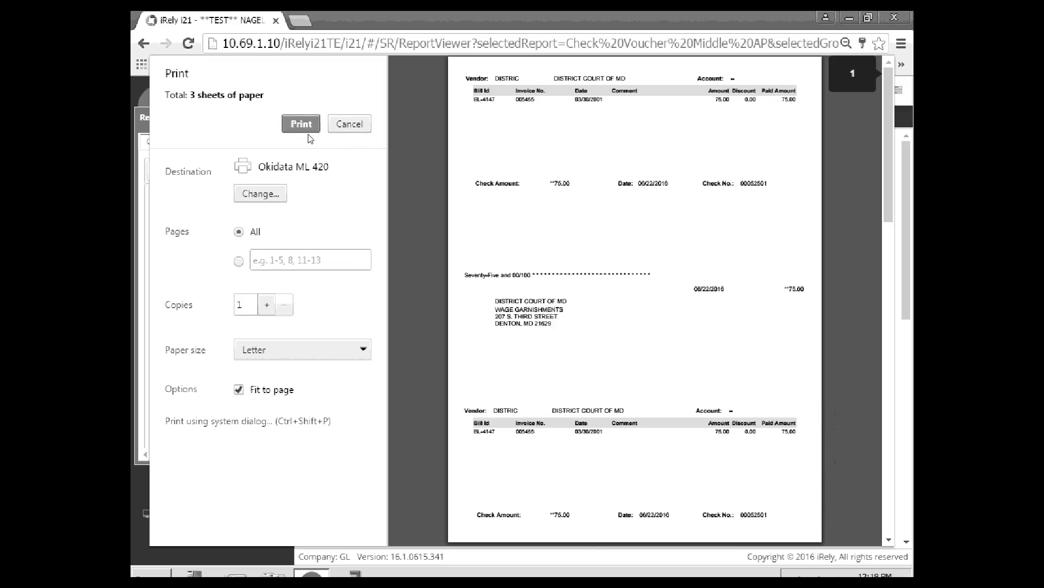
pyautogui.click(281, 192)
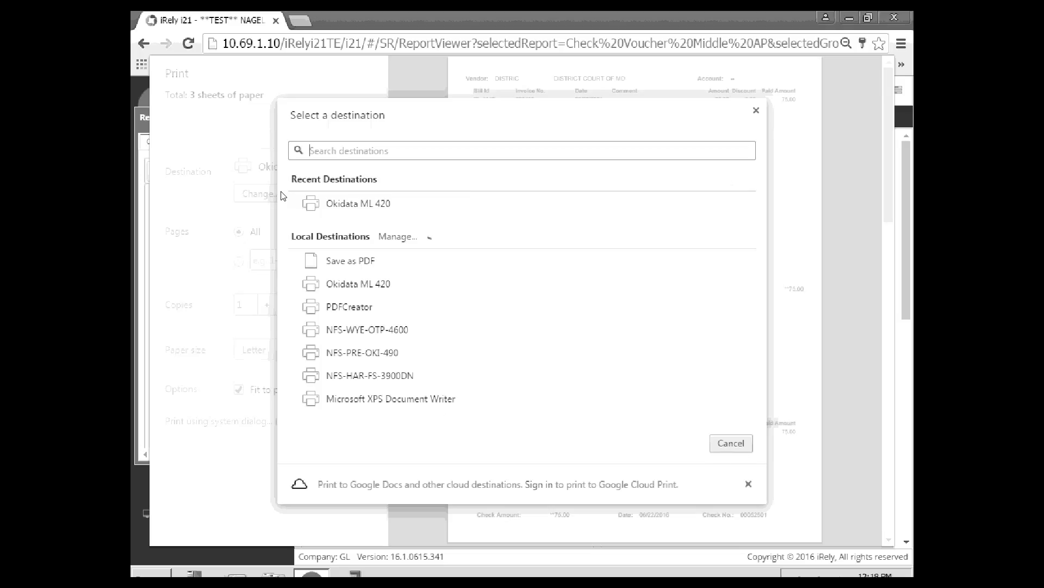
pyautogui.click(335, 309)
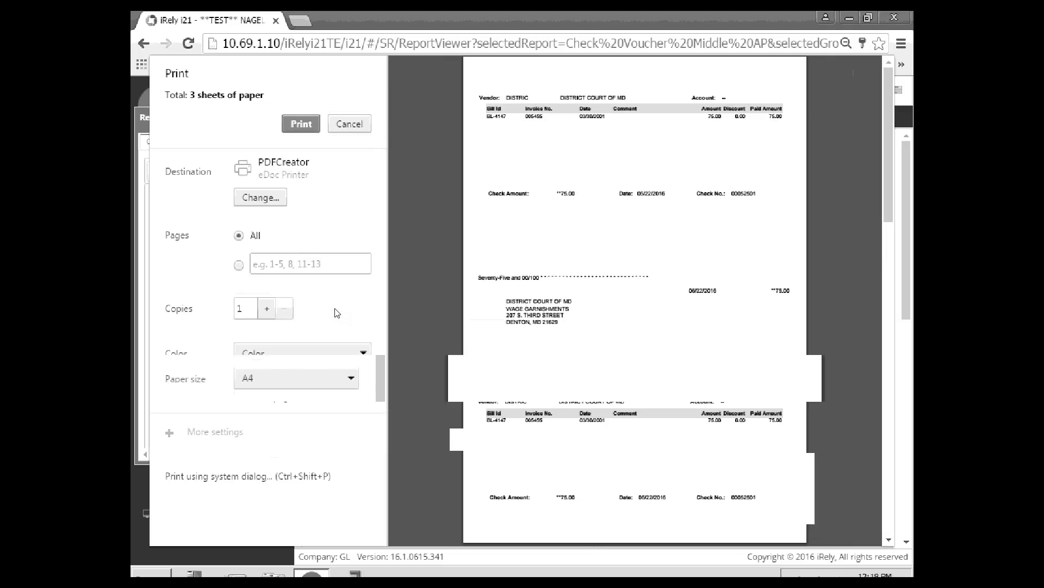
pyautogui.click(297, 126)
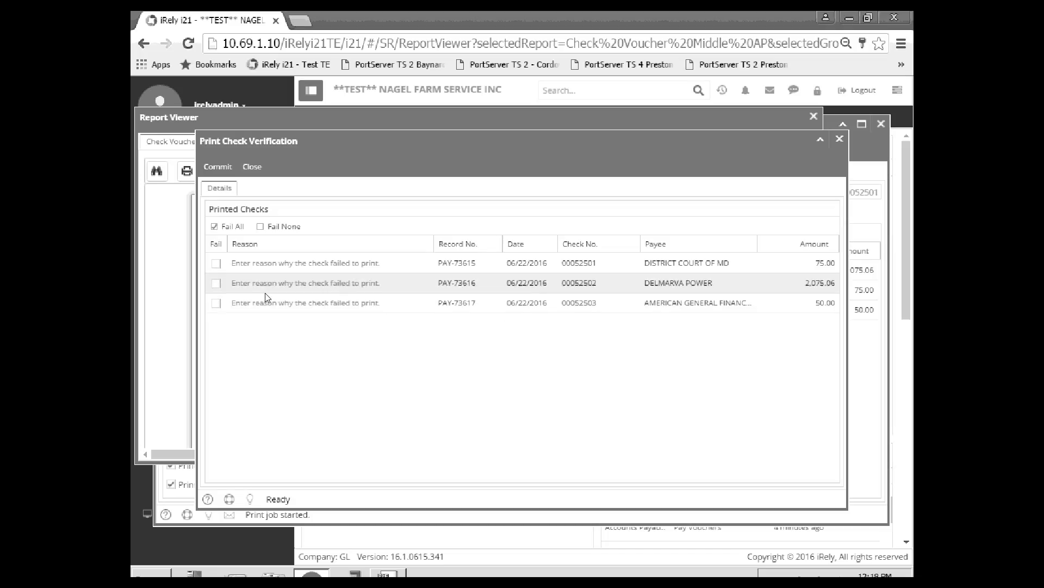
# - Mark the AMERICAN GENERAL FINANCIAL check as failed with the reason Misprint, commit the check numbers, and close the check preview
pyautogui.click(216, 304)
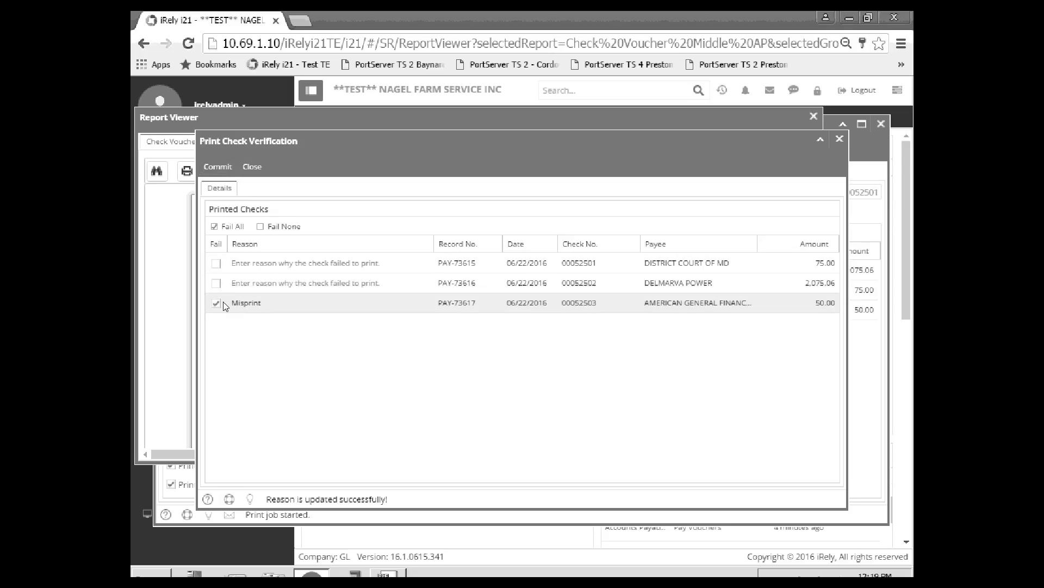
pyautogui.click(217, 168)
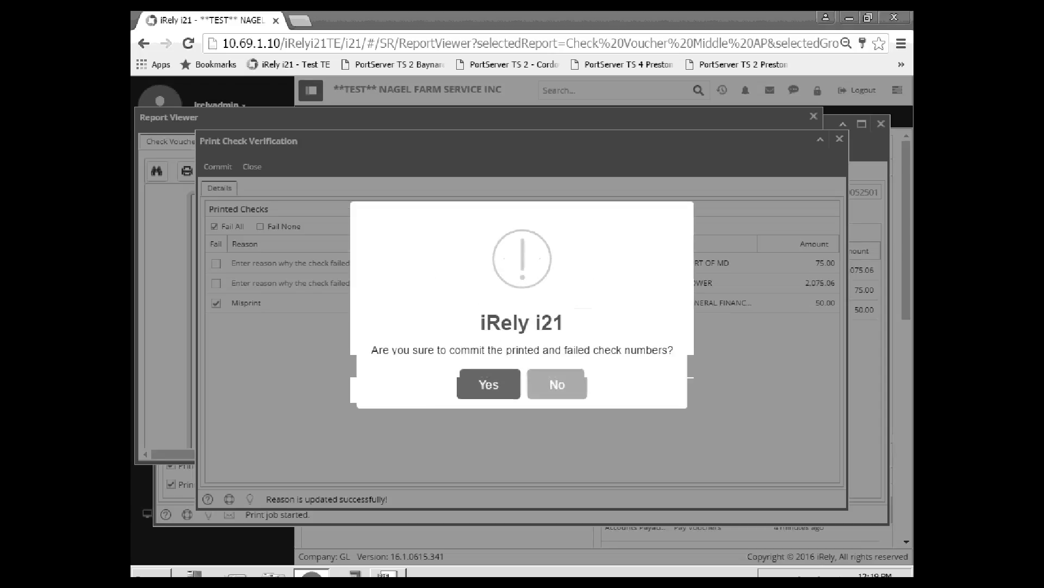
pyautogui.click(488, 385)
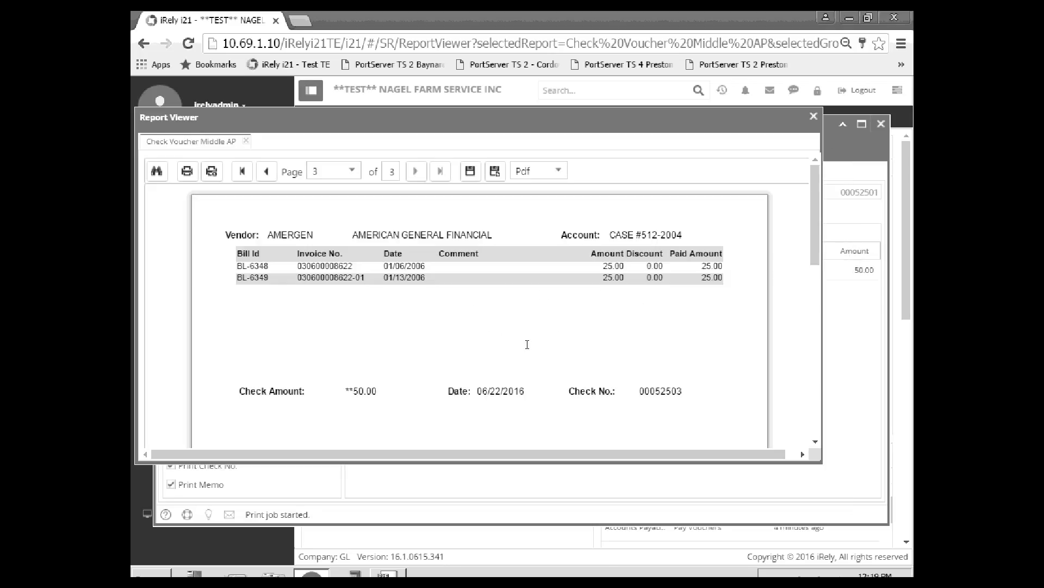
pyautogui.click(814, 116)
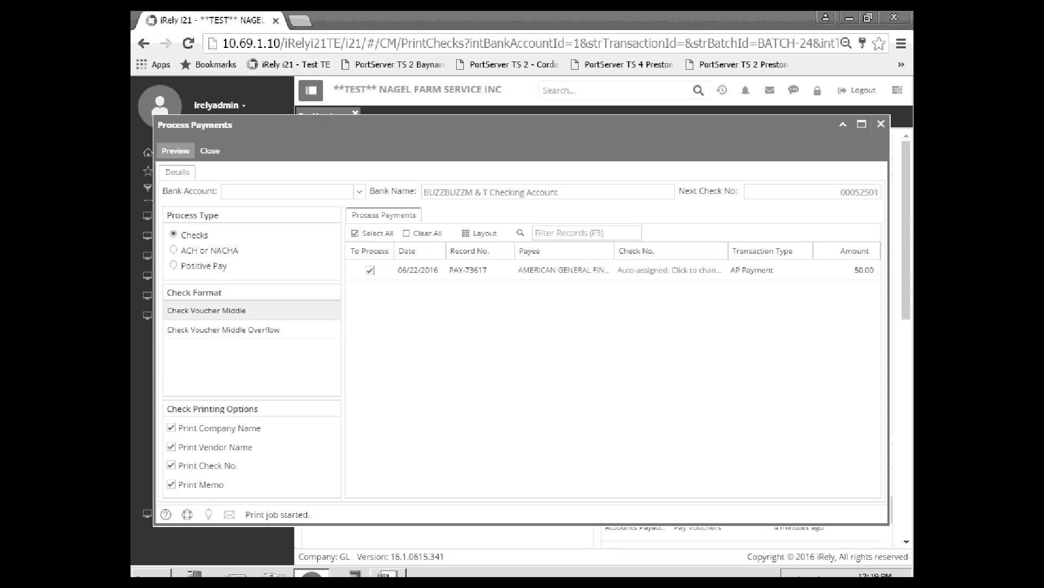
# - Preview the AMERICAN GENERAL FINANCIAL check again in the Check Voucher Middle format and print it to PDFCreator
pyautogui.click(176, 151)
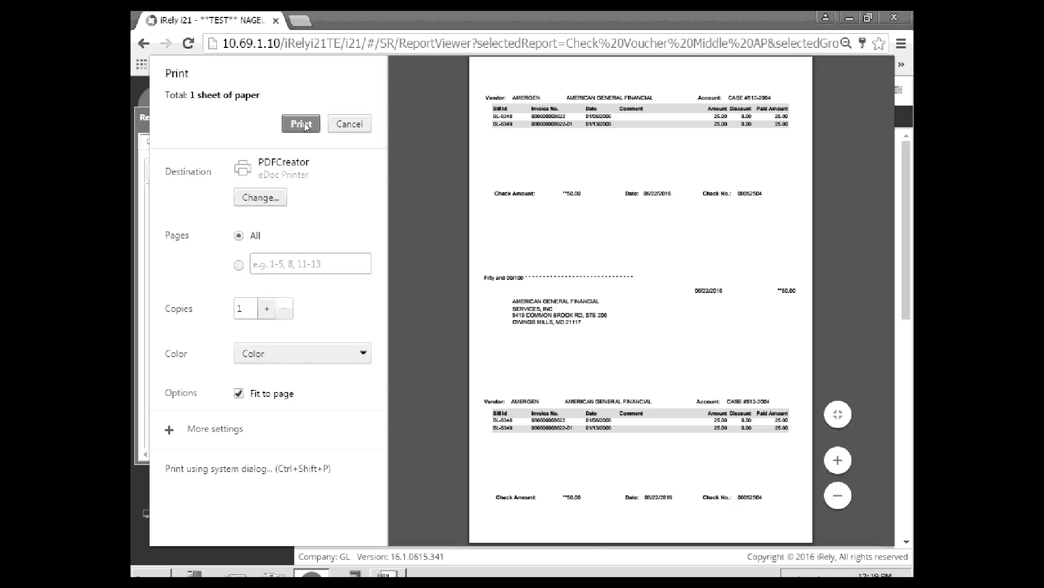
pyautogui.click(304, 124)
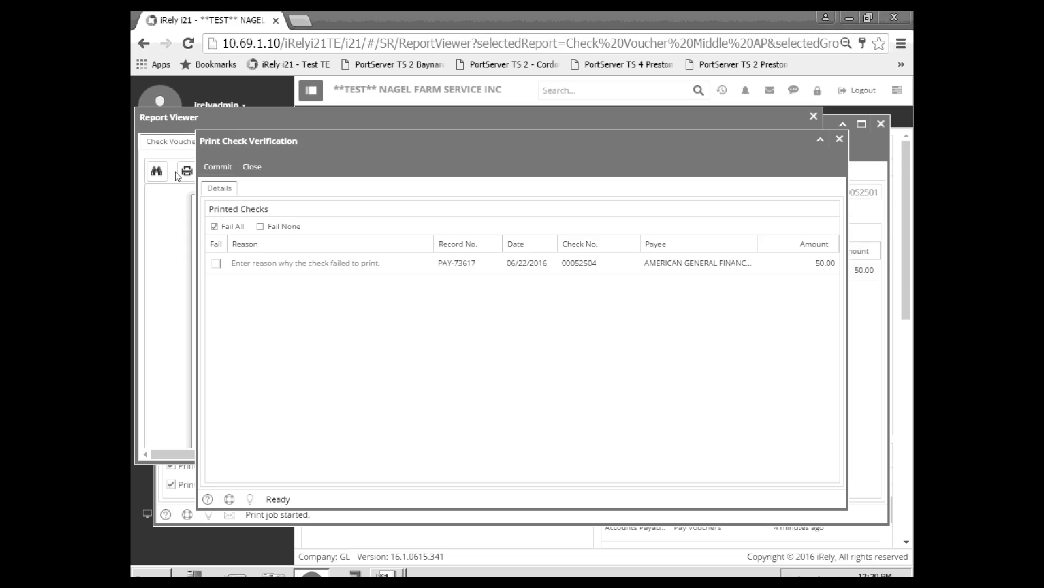
# - Mark the reprinted AMERICAN GENERAL FINANCIAL check as failed with the reason Misprint and commit the check numbers
pyautogui.click(216, 263)
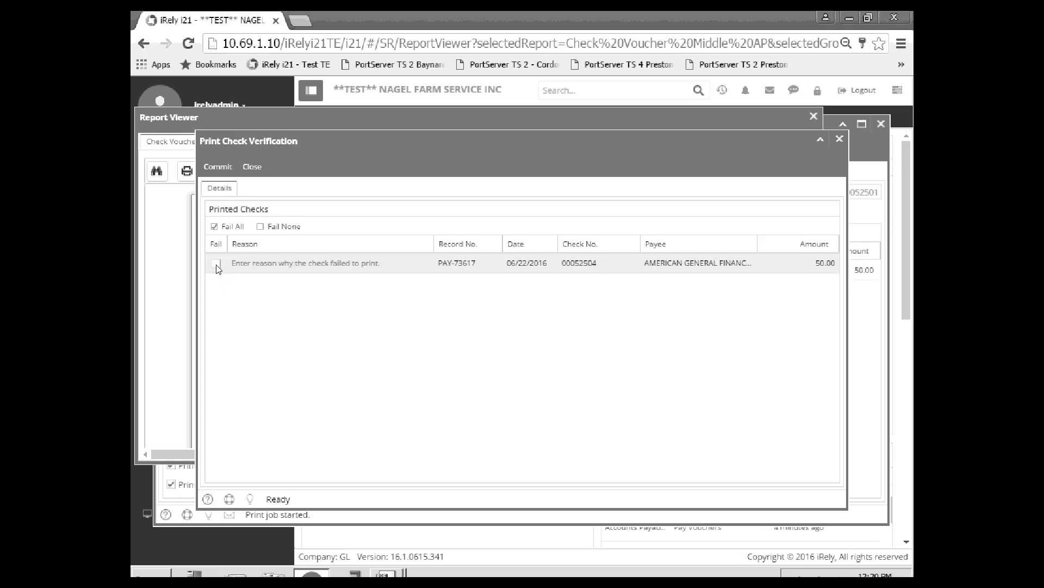
pyautogui.click(219, 167)
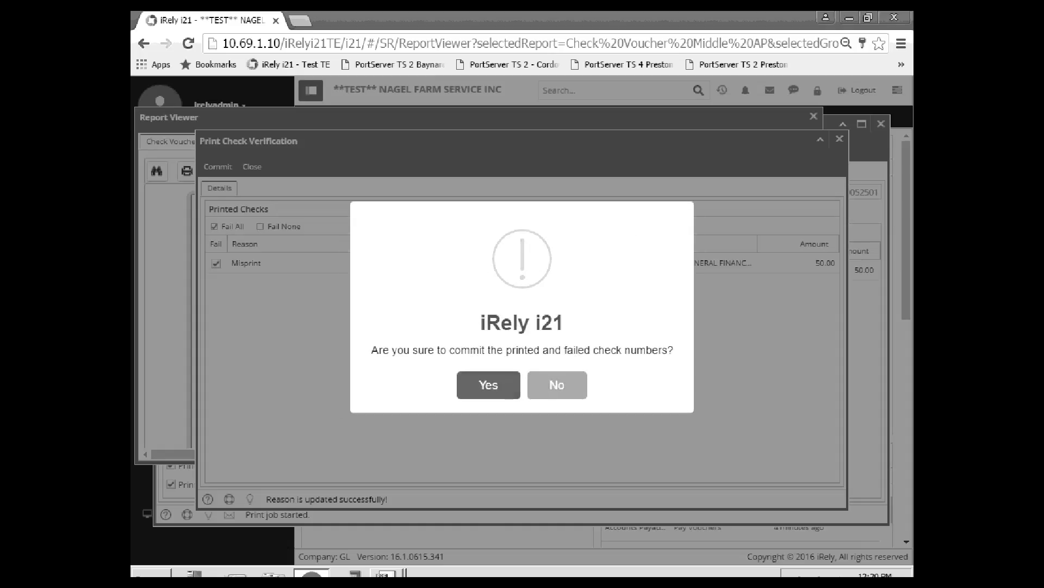
pyautogui.click(465, 388)
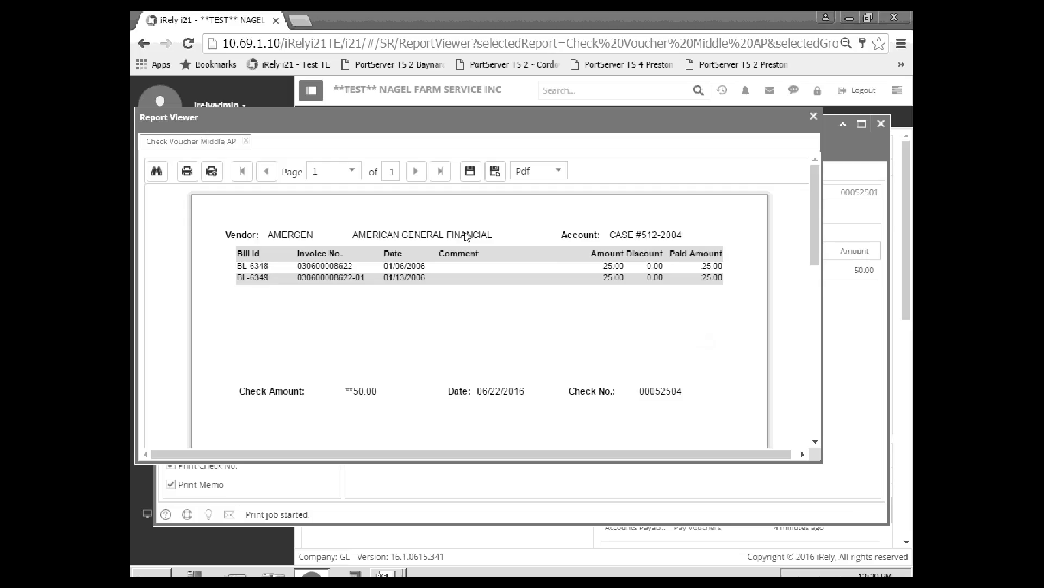
# - Print the previewed check once more to PDFCreator without committing anything, and close the verification, report viewer and Process Payments screens
pyautogui.click(188, 172)
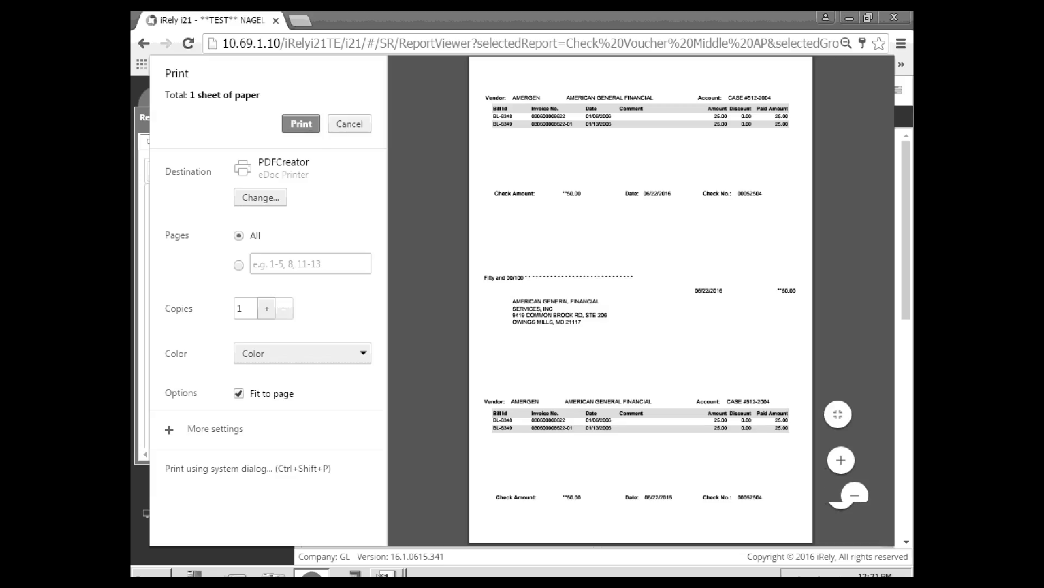
pyautogui.click(299, 125)
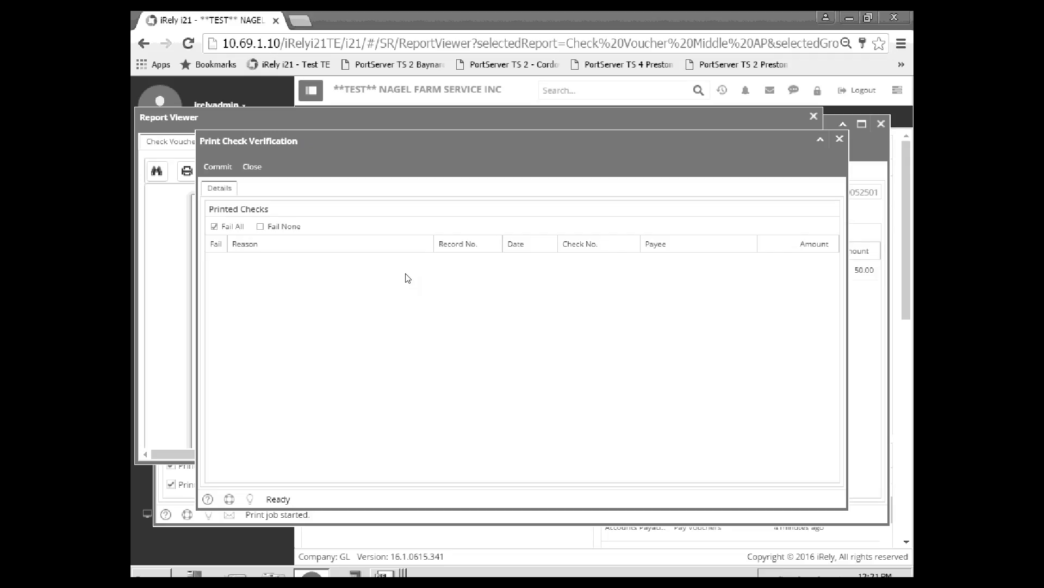
pyautogui.click(252, 167)
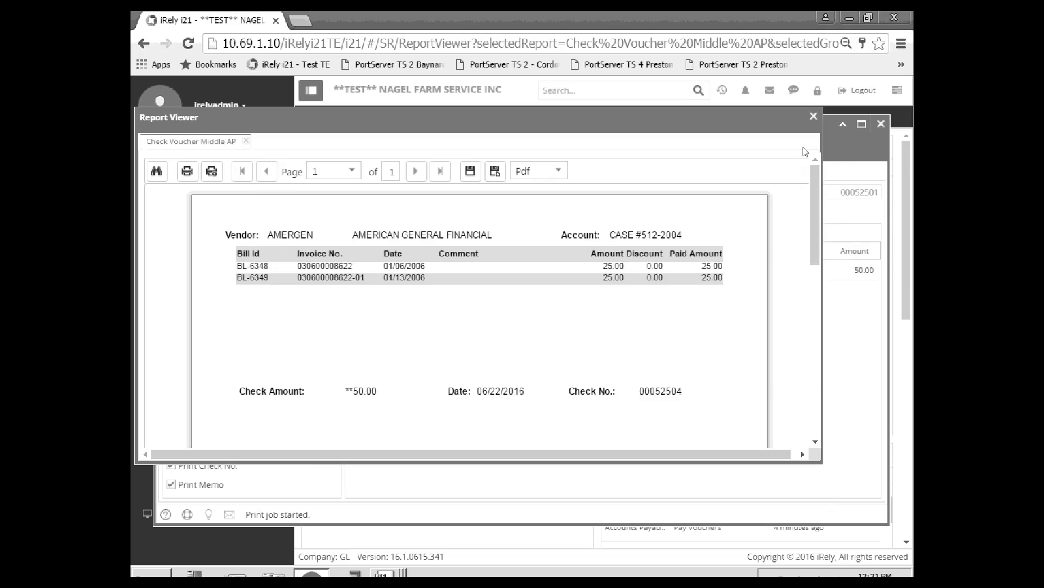
pyautogui.click(814, 116)
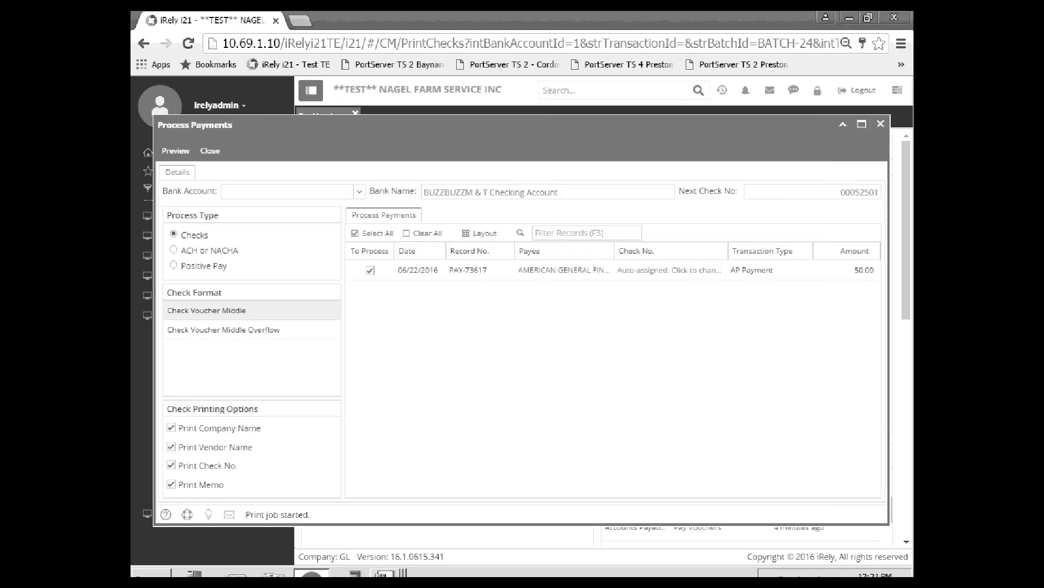
pyautogui.click(880, 124)
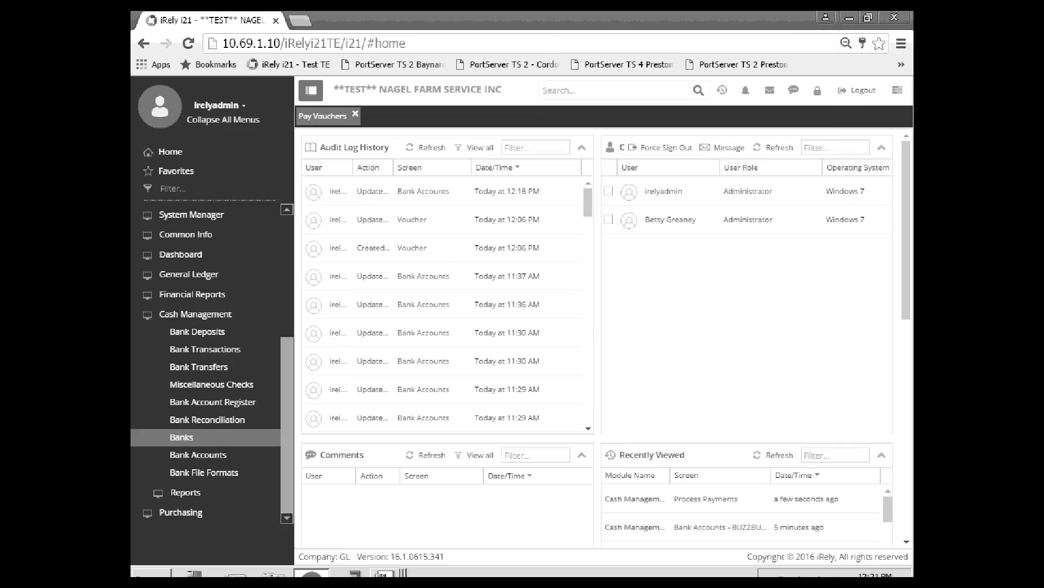
# - Open the Vendors list under Purchasing and close the Pay Vouchers screen that is still open
pyautogui.click(150, 317)
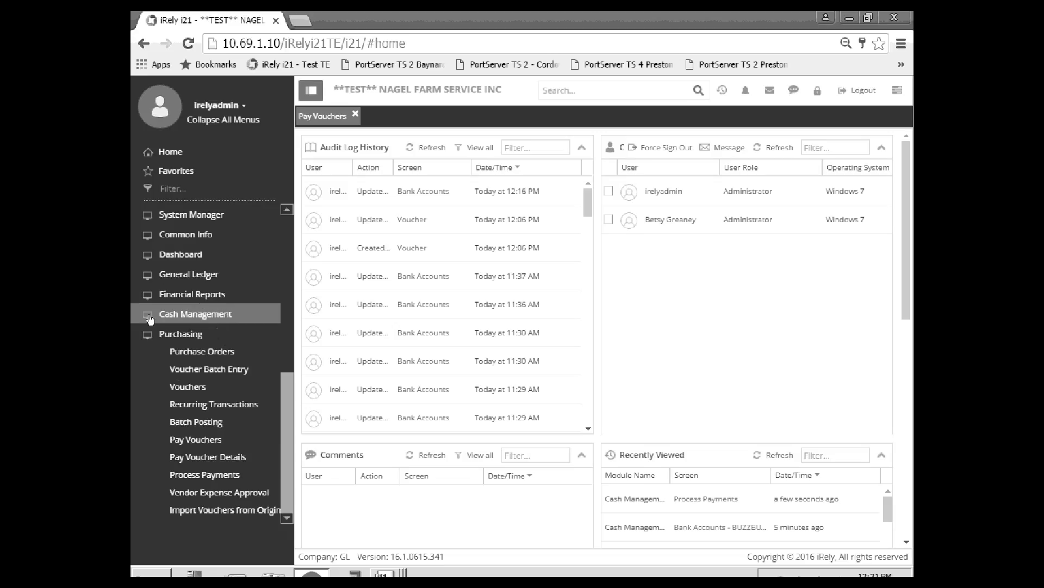
pyautogui.click(287, 518)
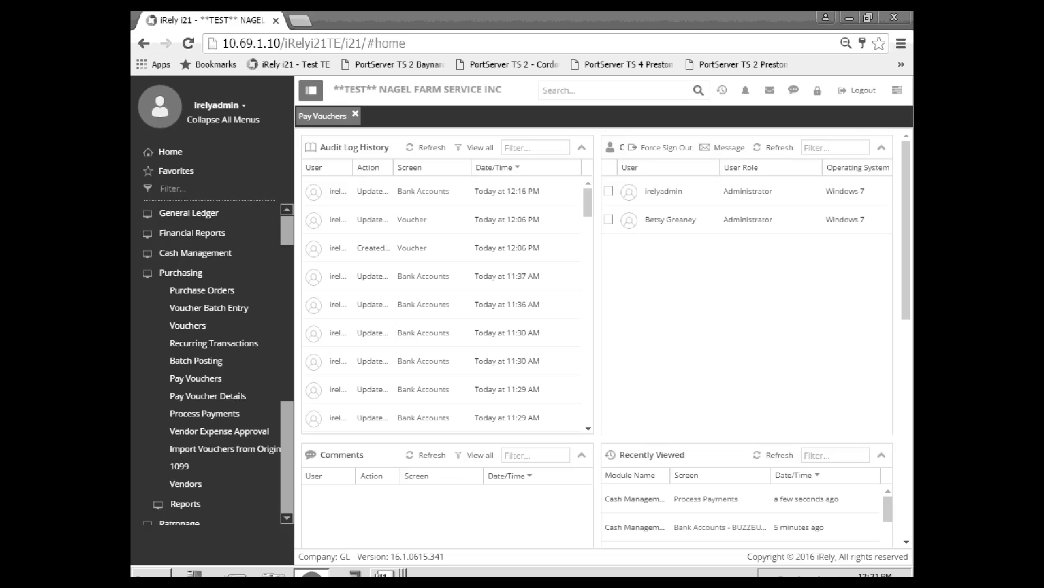
pyautogui.click(287, 518)
pyautogui.click(288, 517)
pyautogui.click(287, 518)
pyautogui.click(287, 517)
pyautogui.click(287, 518)
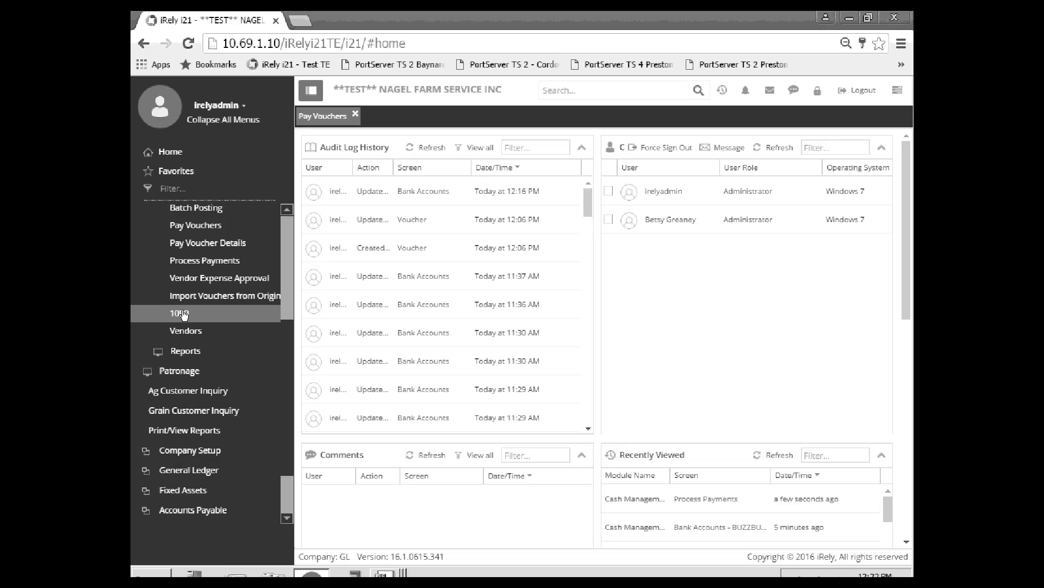
pyautogui.click(186, 330)
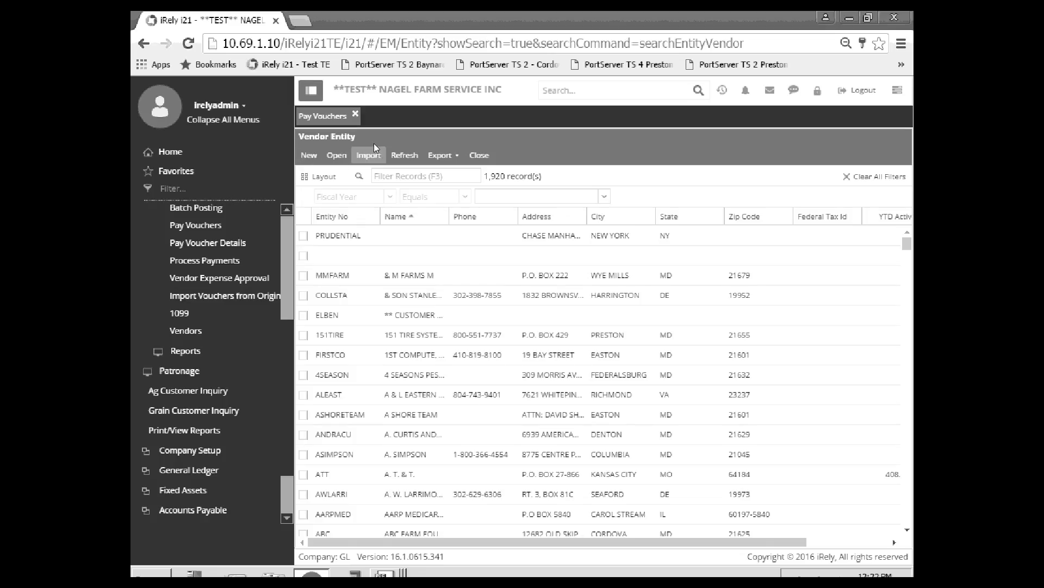
pyautogui.click(356, 108)
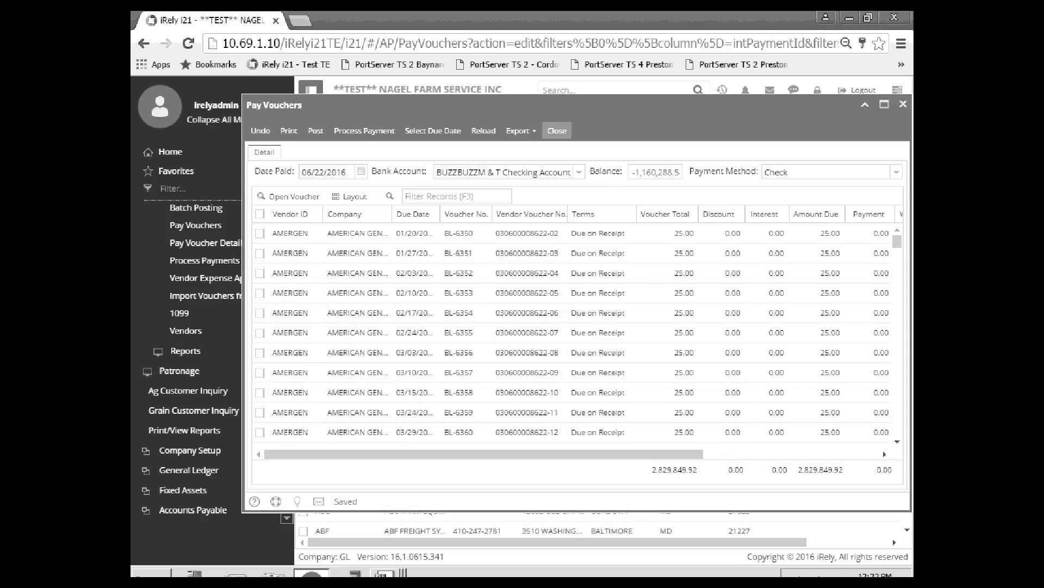
pyautogui.click(556, 130)
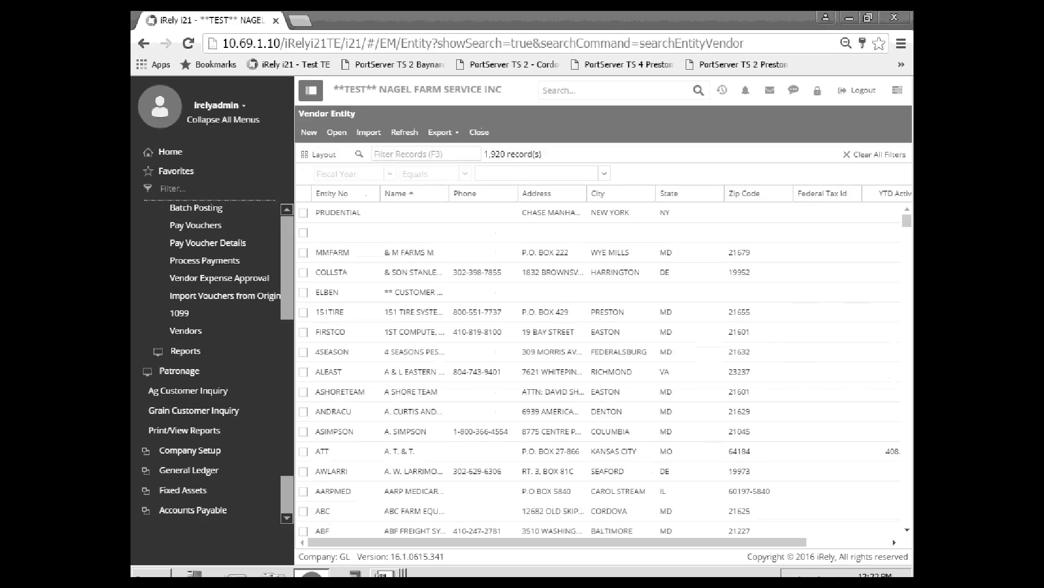
# - Open a blank new vendor record to look over its Entity form, and discard it without saving
pyautogui.click(309, 136)
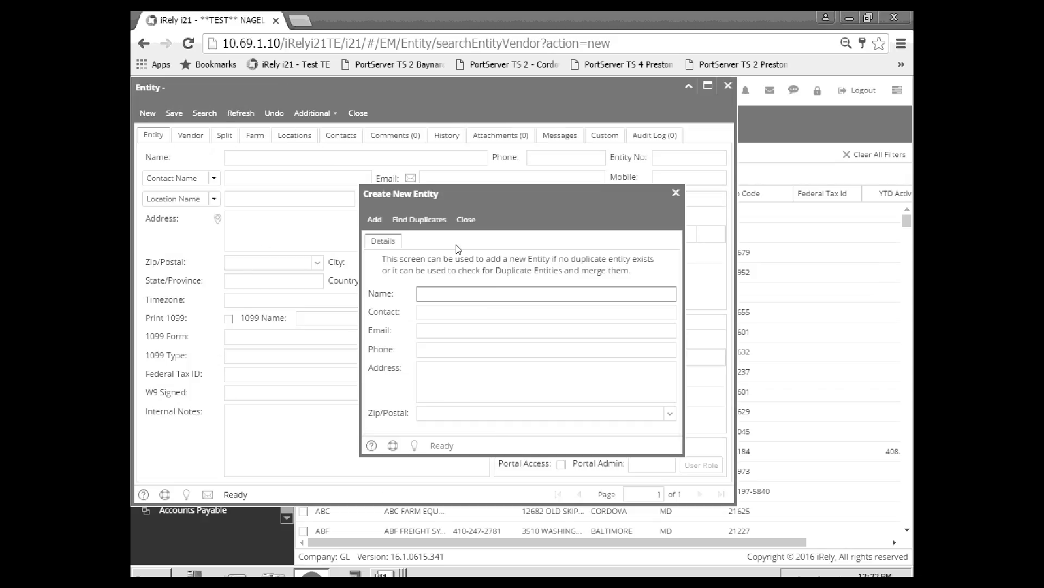
pyautogui.click(677, 192)
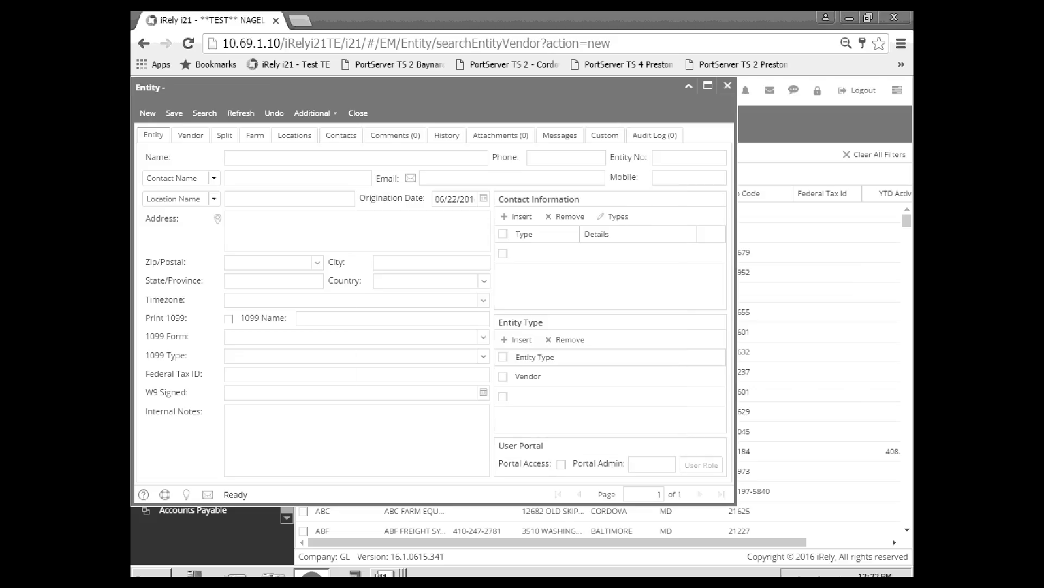
pyautogui.click(728, 85)
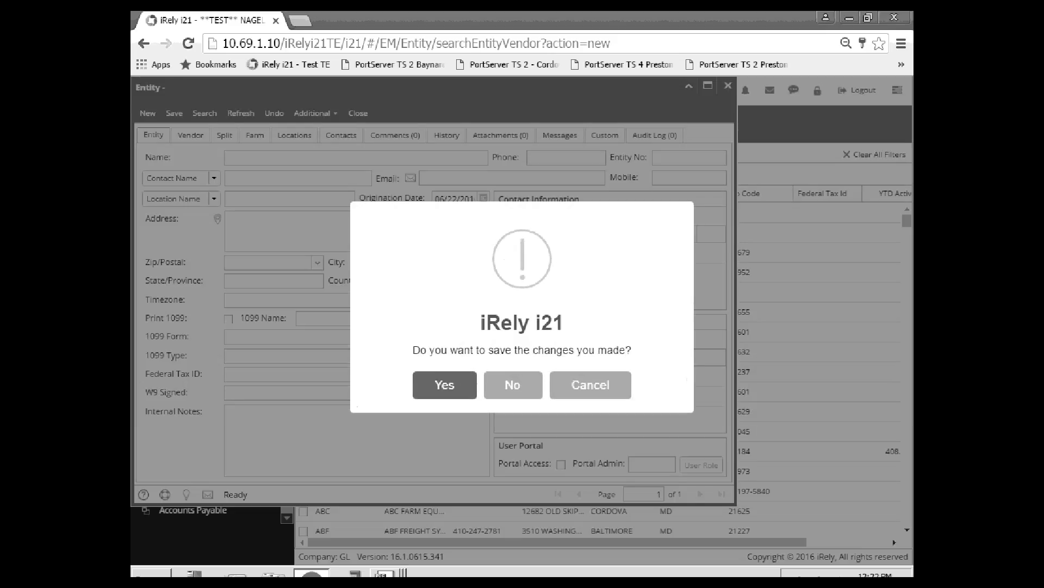
pyautogui.click(513, 385)
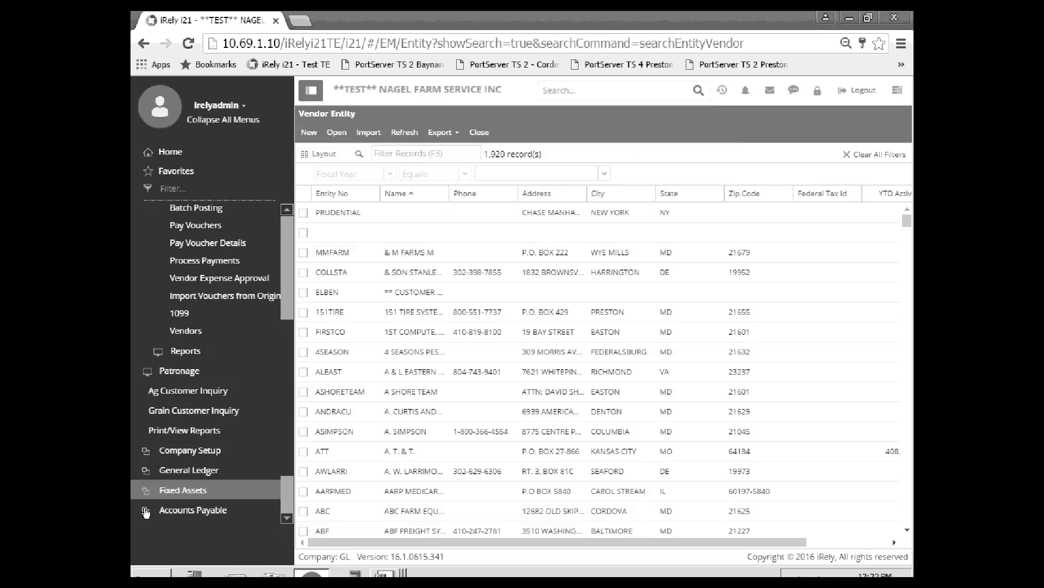
# - Expand the Reports group under Purchasing to view the available payables reports
pyautogui.click(166, 352)
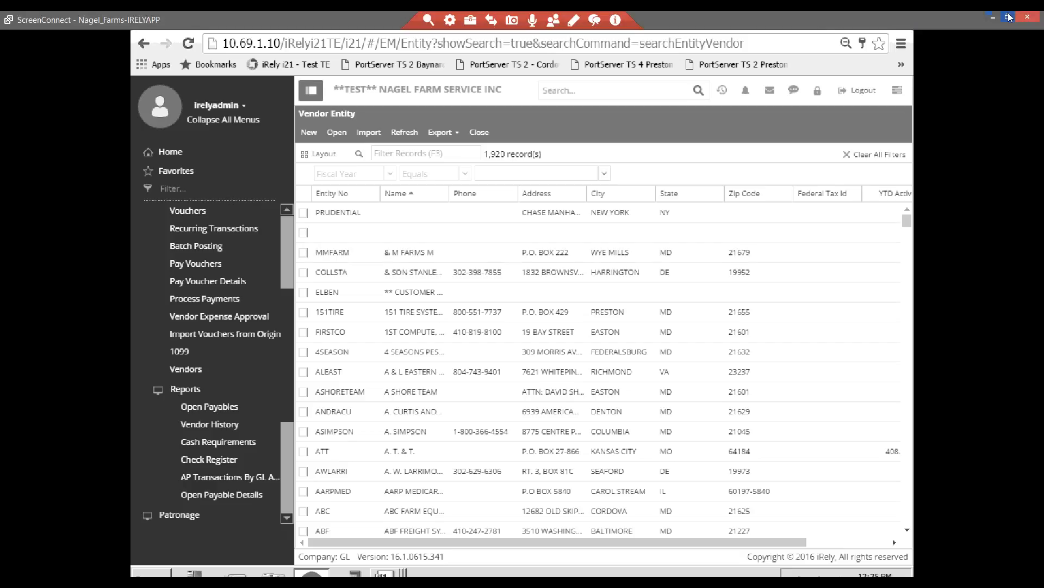
# - Reduce the remote session window to dismiss the ScreenConnect token message, and log out of iRely i21
pyautogui.click(1009, 17)
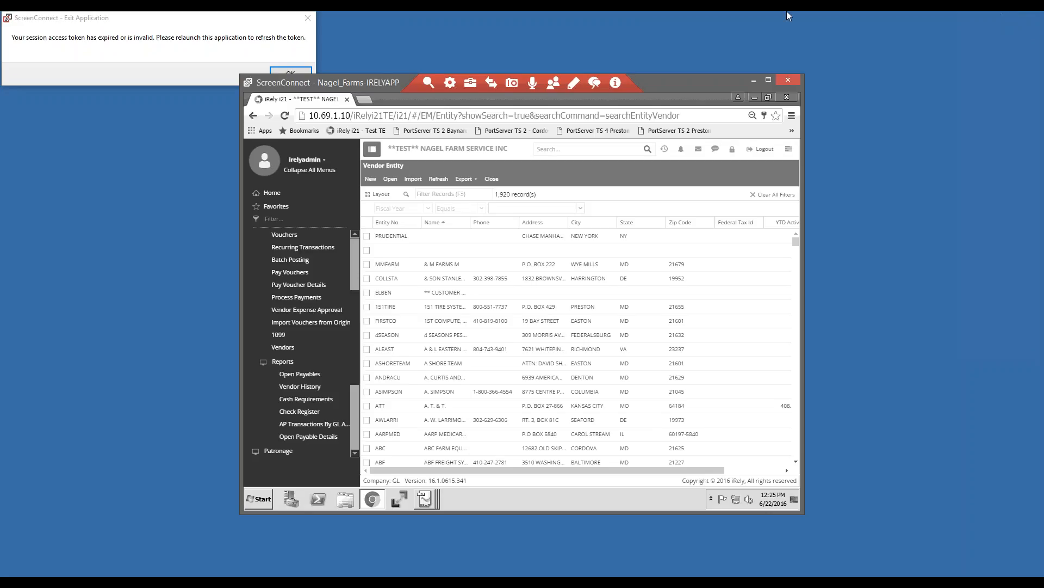
pyautogui.click(290, 73)
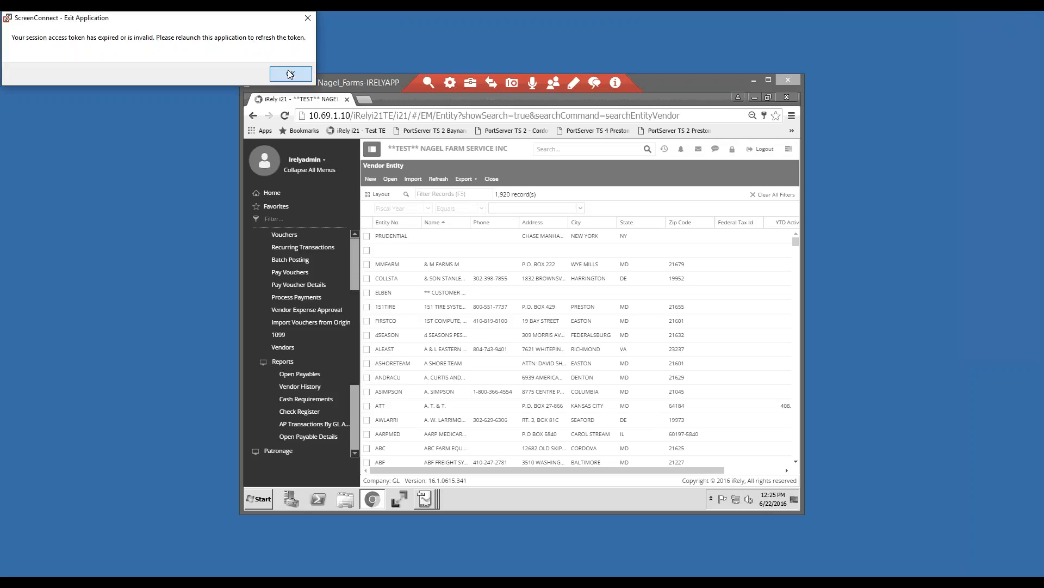
pyautogui.click(290, 74)
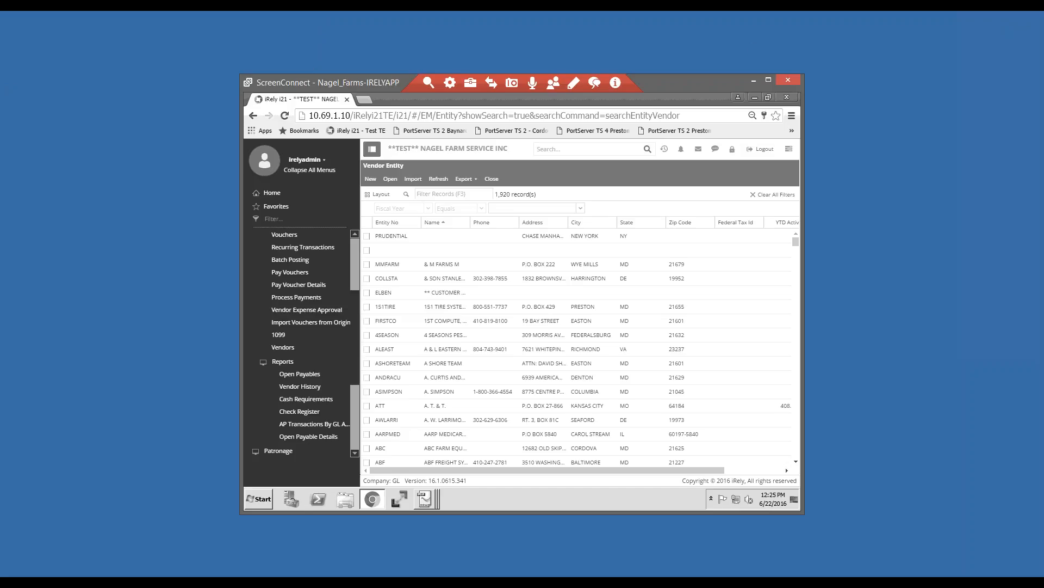
pyautogui.click(761, 149)
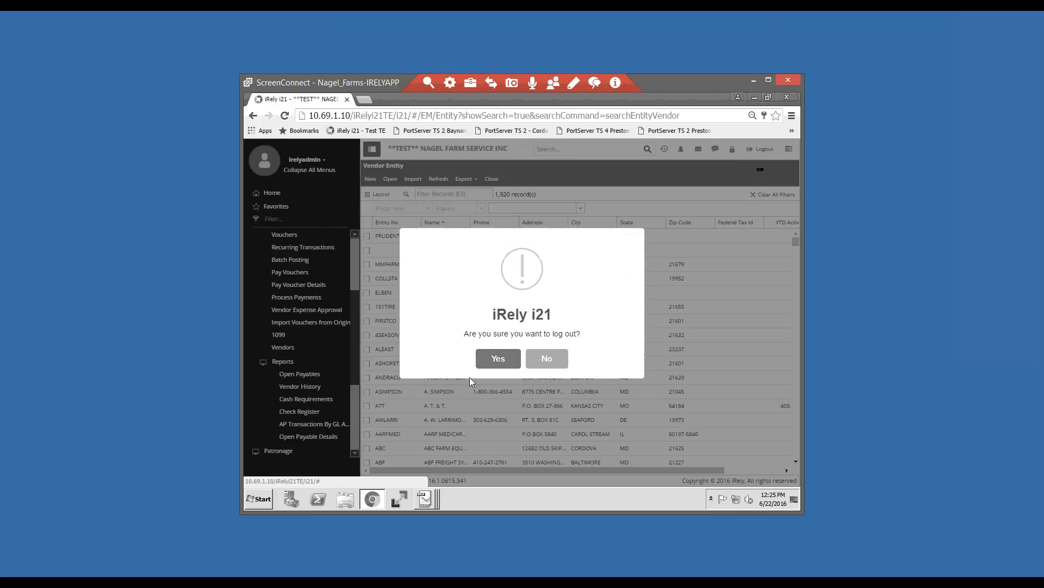
pyautogui.click(498, 355)
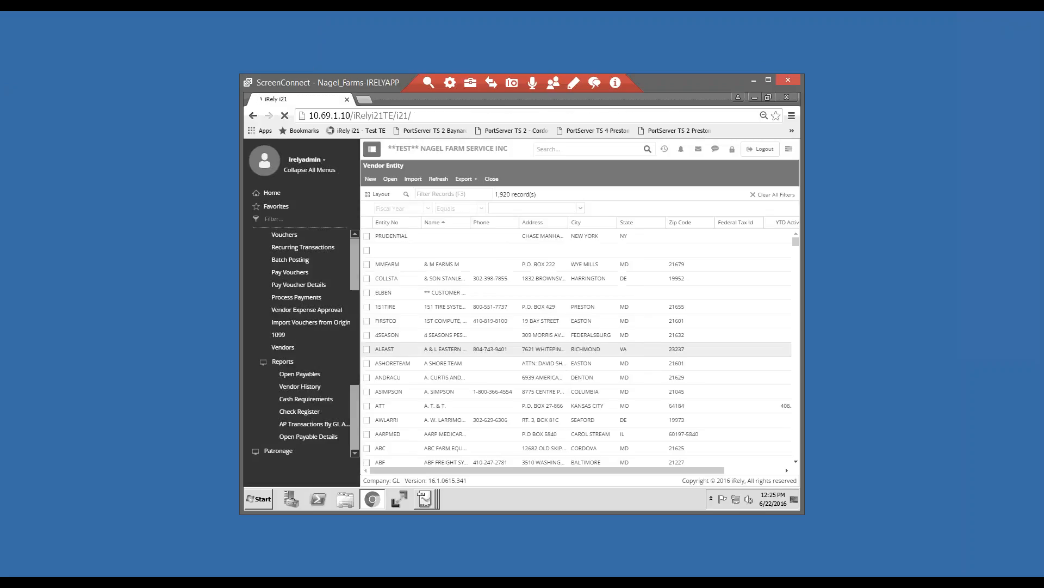